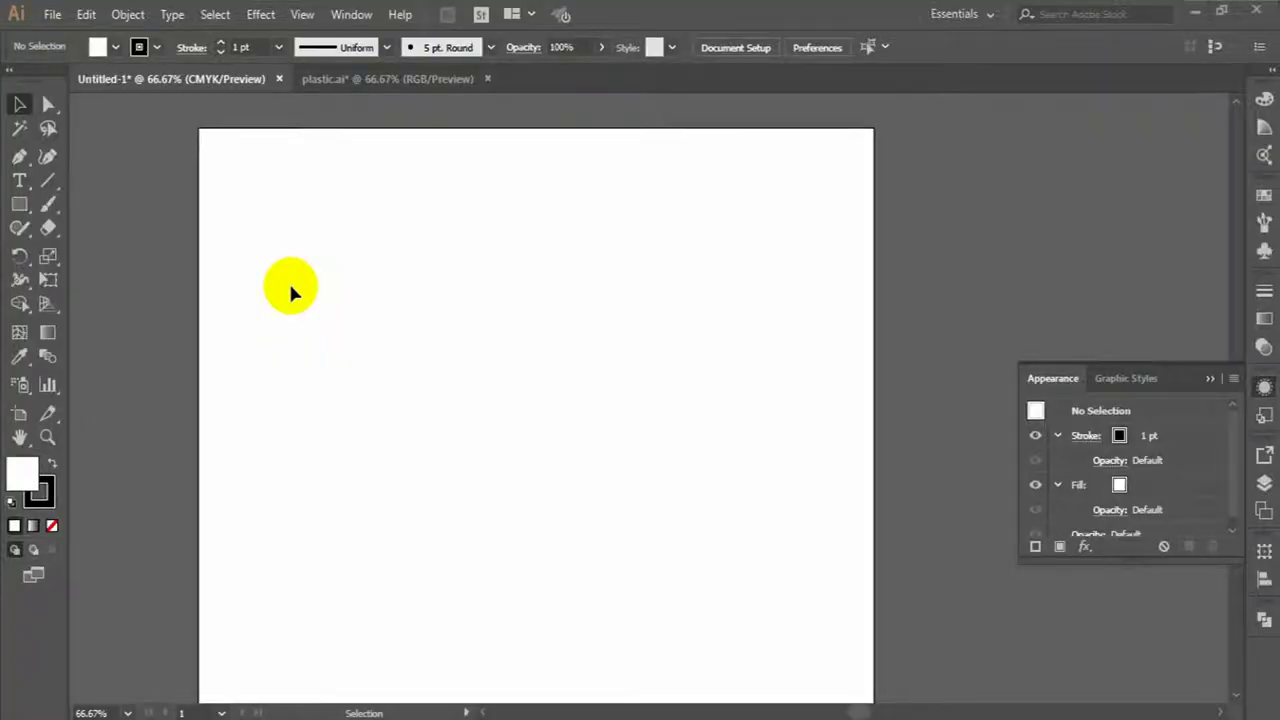
- Add the text "Plastic" to the artboard and shift it toward the artboard's left side
{"action": "left_click", "coordinate": [17, 181]}
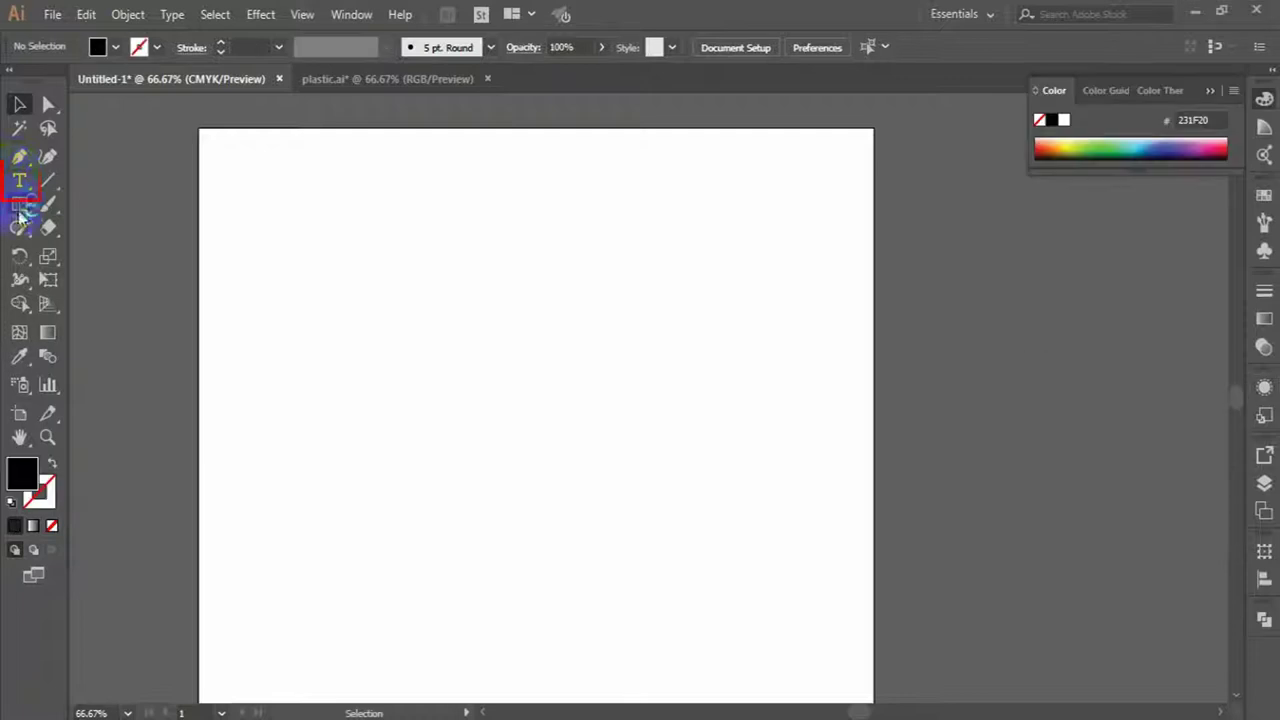
{"action": "left_click", "coordinate": [400, 489]}
{"action": "type", "text": "Plastic"}
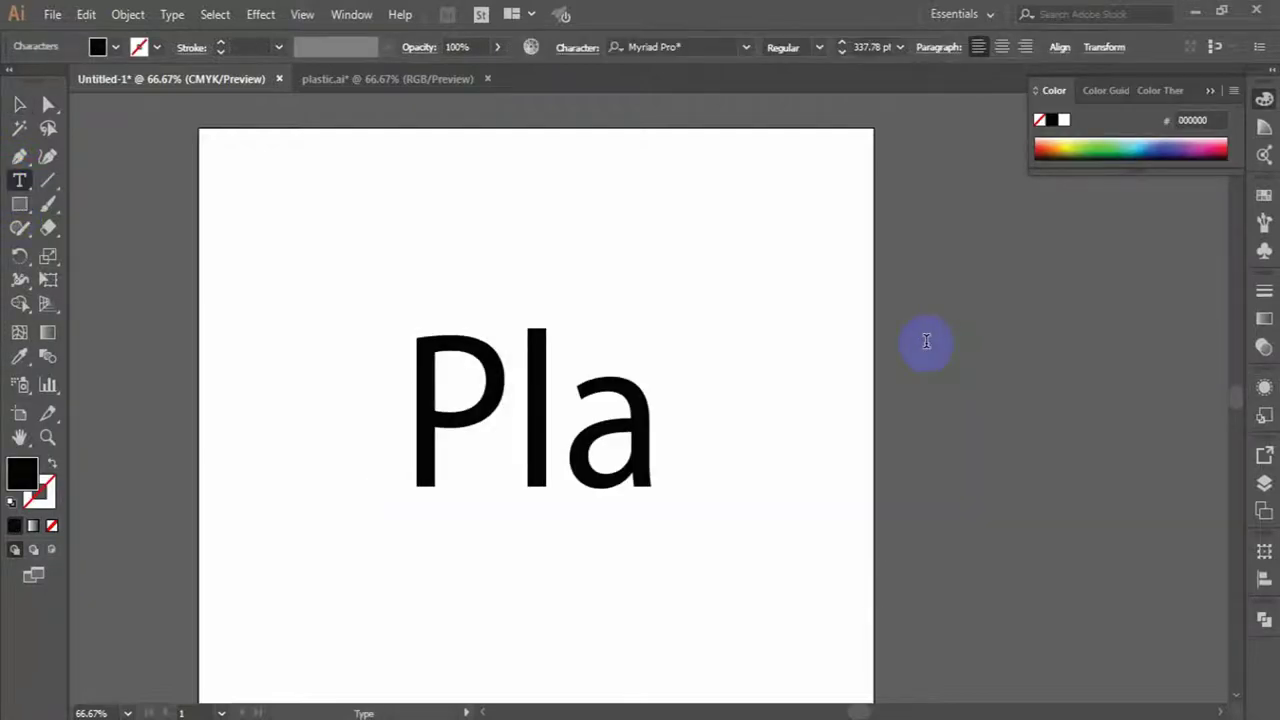
{"action": "left_click", "coordinate": [19, 103]}
{"action": "left_click_drag", "start_coordinate": [530, 455], "coordinate": [400, 440]}
- Change the font of the "Plastic" text to Anja Eliane accent, Normal style
{"action": "left_click", "coordinate": [700, 46]}
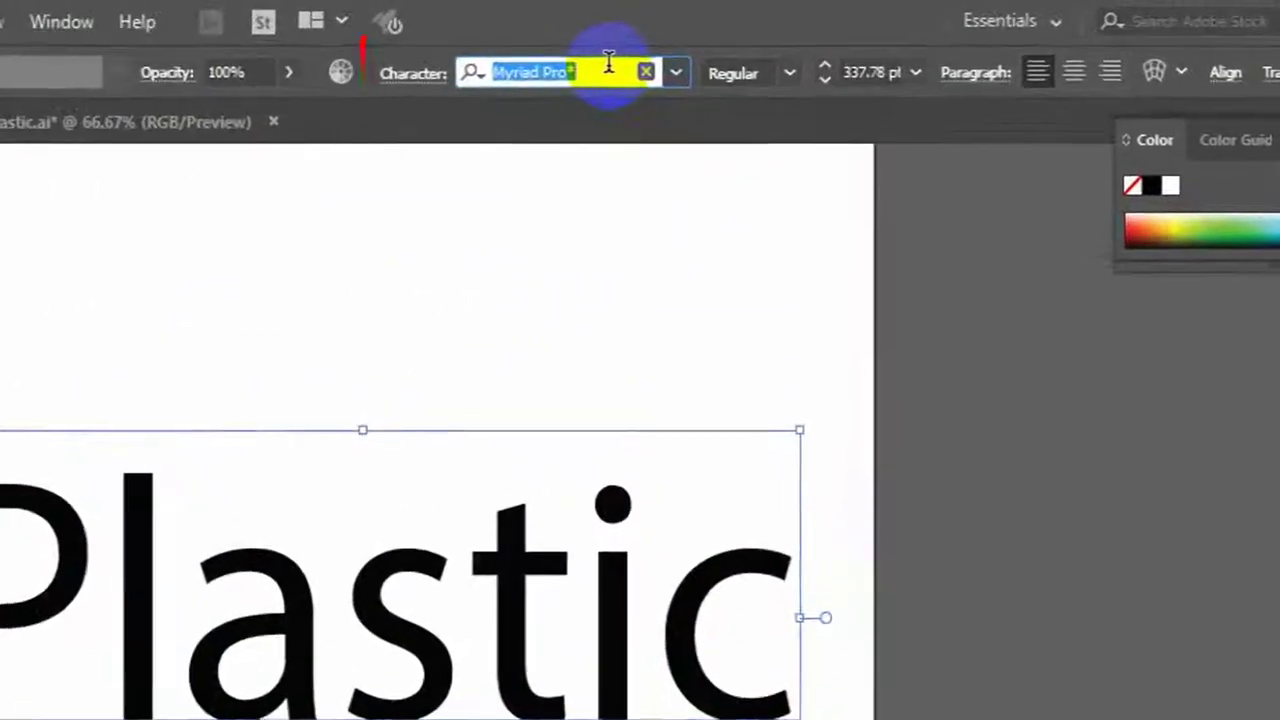
{"action": "type", "text": "a Eliane accent Norma"}
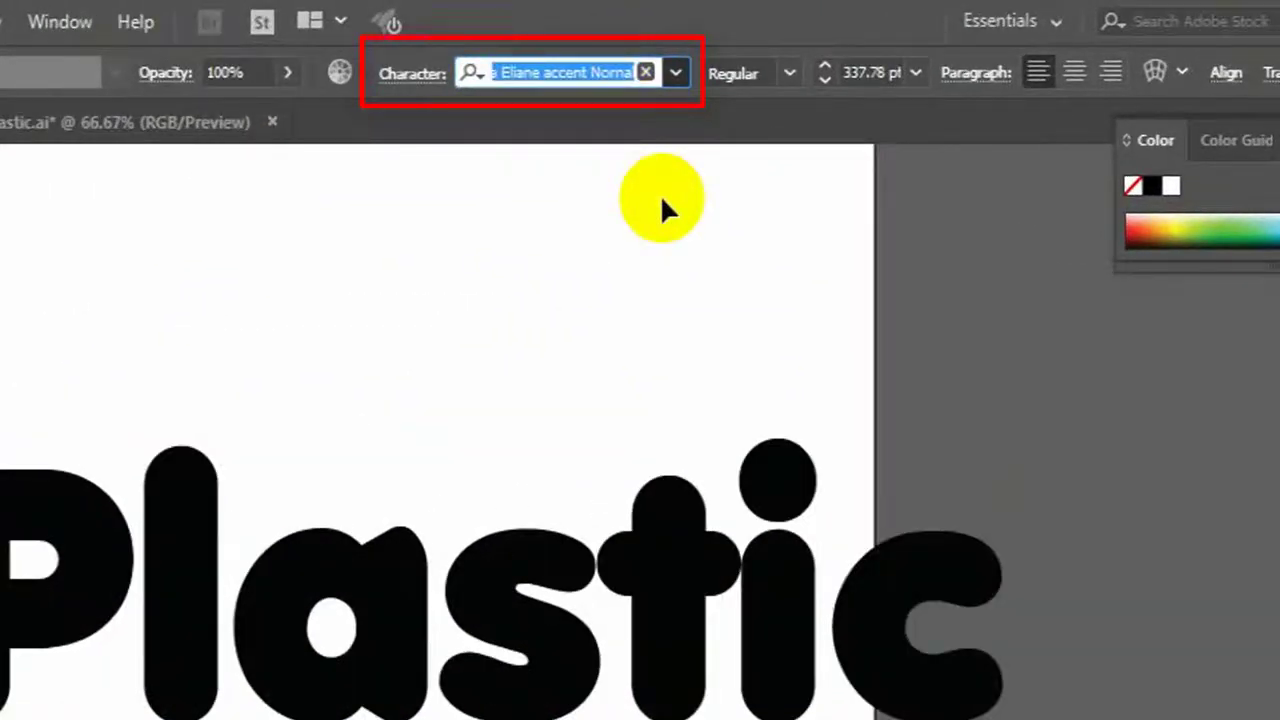
{"action": "key", "text": "Return"}
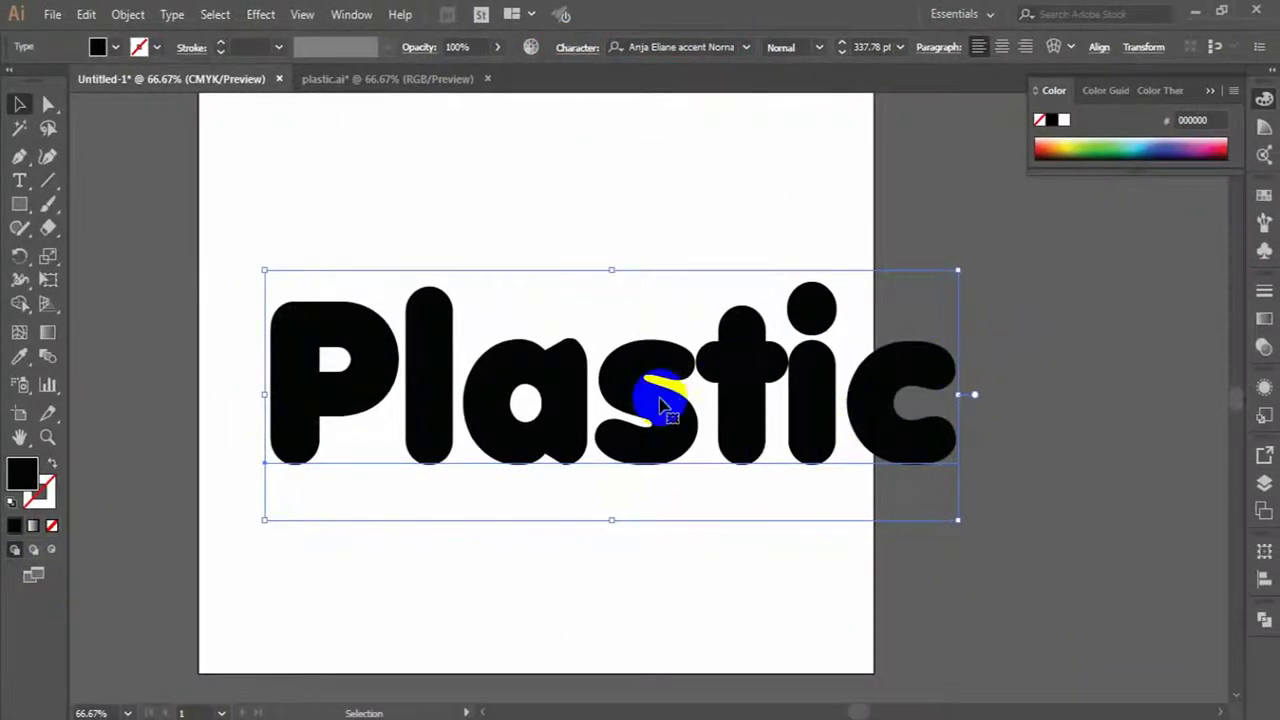
- Scale the "Plastic" text down to about 285 pt and place it fully inside the artboard
{"action": "left_click_drag", "start_coordinate": [957, 520], "coordinate": [934, 514]}
{"action": "left_click_drag", "start_coordinate": [808, 400], "coordinate": [712, 422]}
{"action": "left_click_drag", "start_coordinate": [229, 523], "coordinate": [234, 523]}
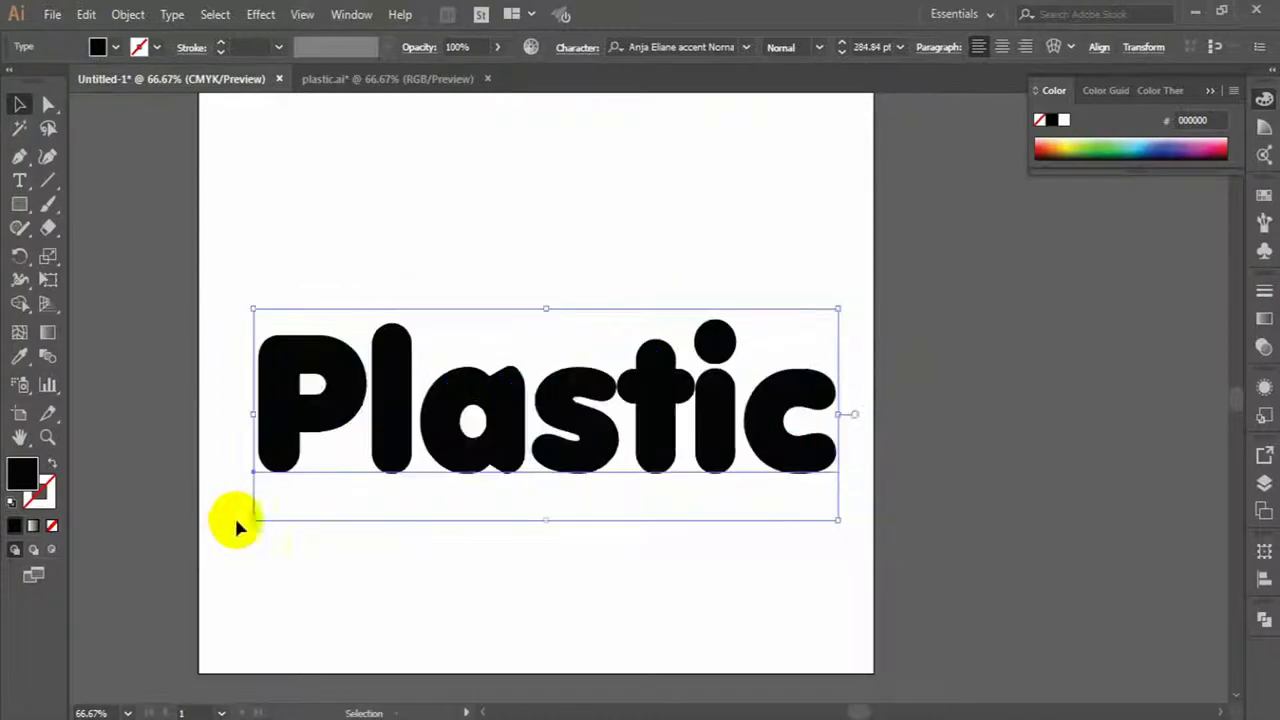
- Expand the "Plastic" text into outlines with both Object and Fill included
{"action": "left_click", "coordinate": [125, 14]}
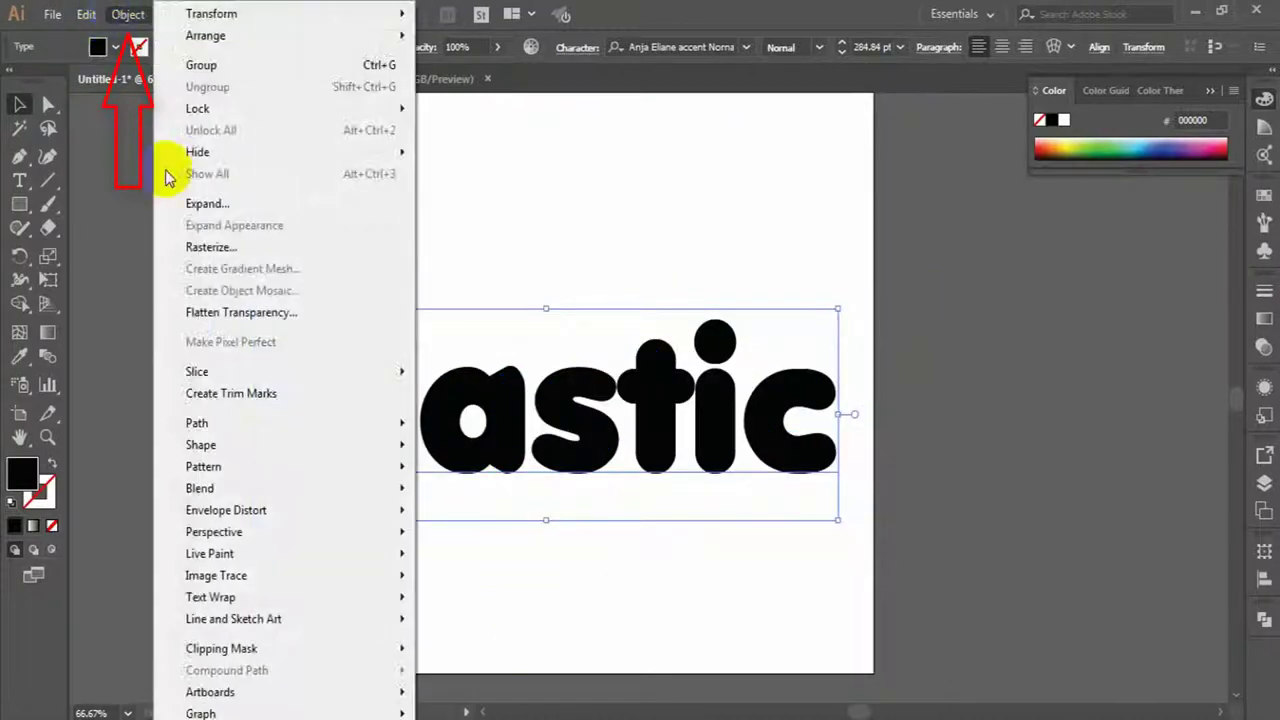
{"action": "left_click", "coordinate": [249, 210]}
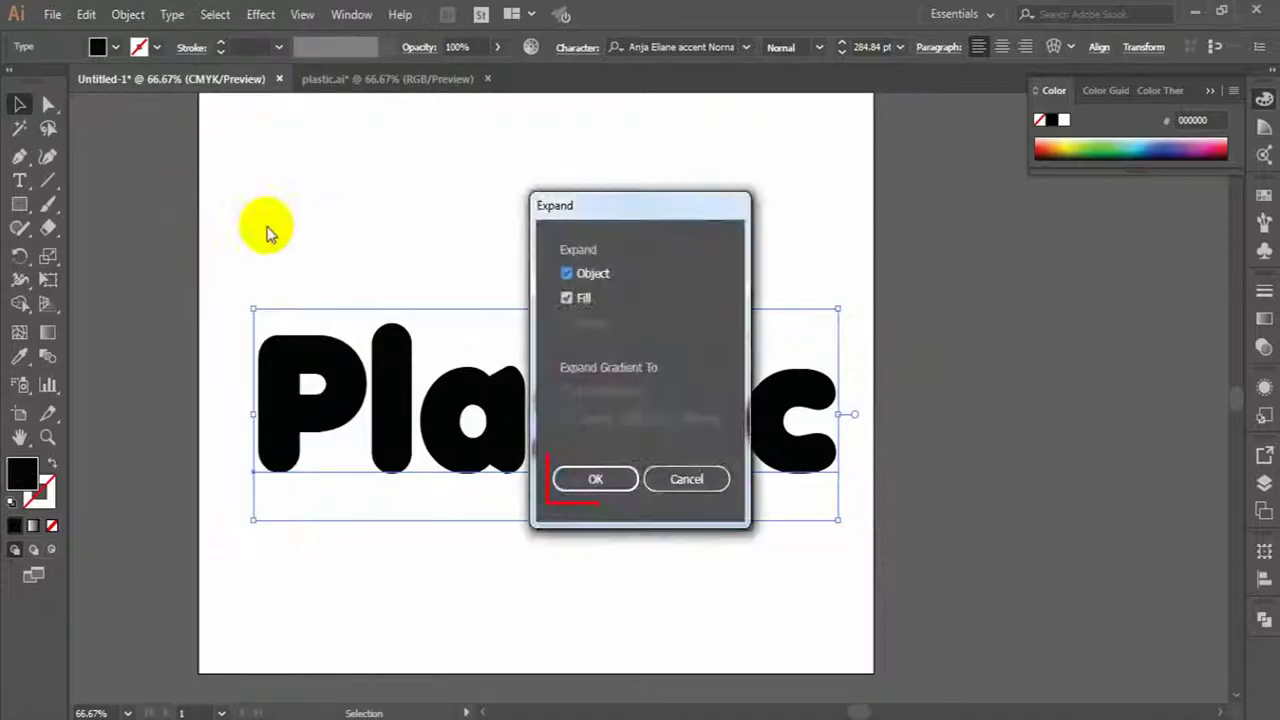
{"action": "left_click", "coordinate": [597, 478]}
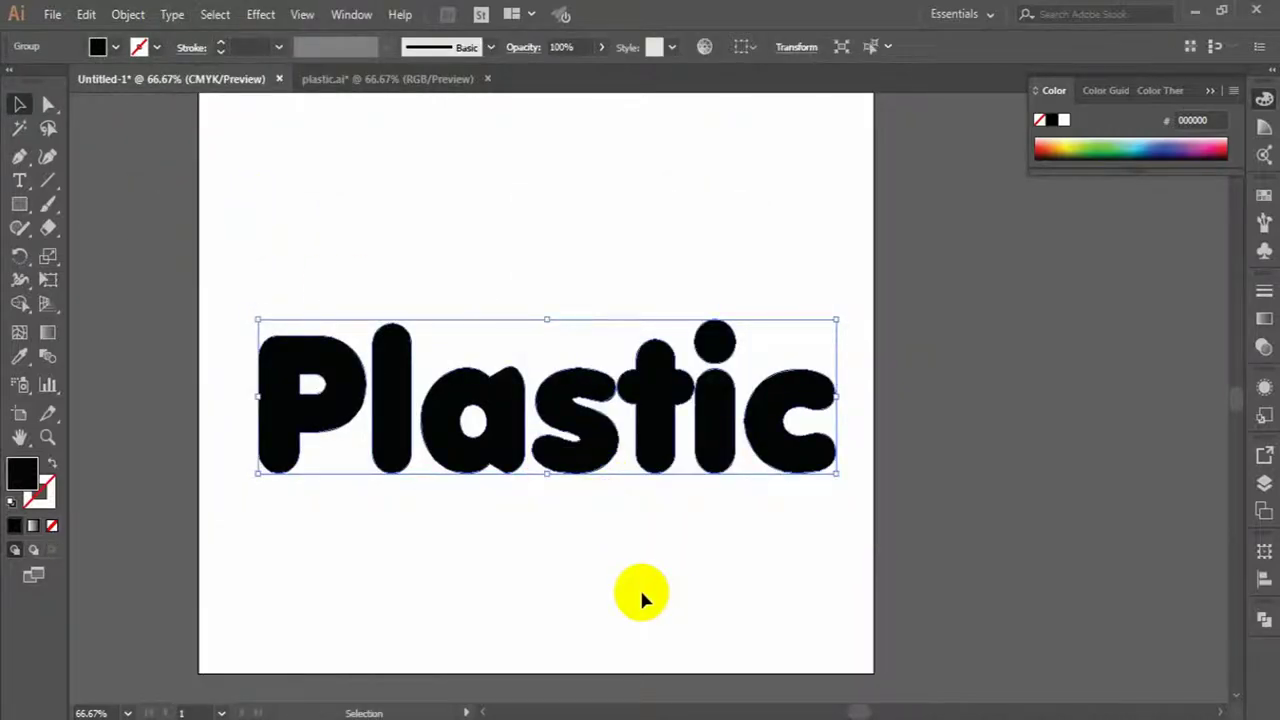
- Ungroup the expanded "Plastic" lettering into separate letter shapes and clear the selection
{"action": "left_click", "coordinate": [128, 14]}
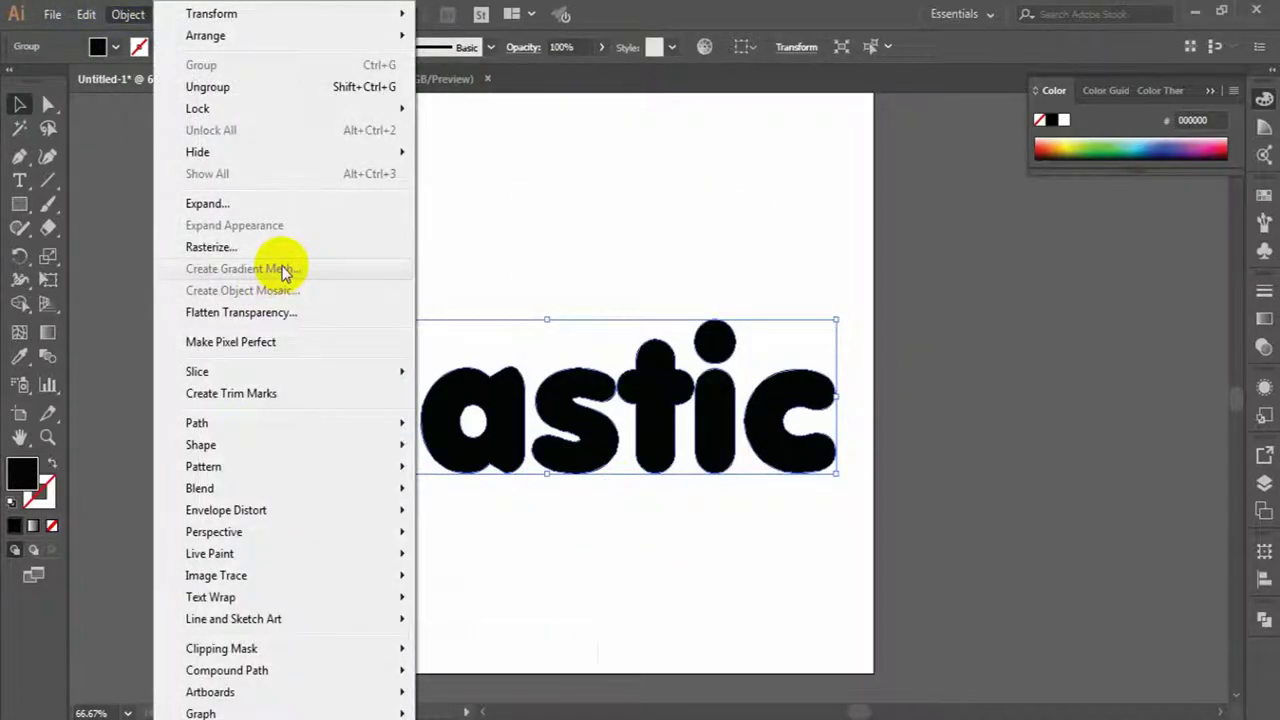
{"action": "left_click", "coordinate": [230, 95]}
{"action": "left_click", "coordinate": [477, 230]}
{"action": "left_click", "coordinate": [314, 337]}
{"action": "left_click", "coordinate": [466, 259]}
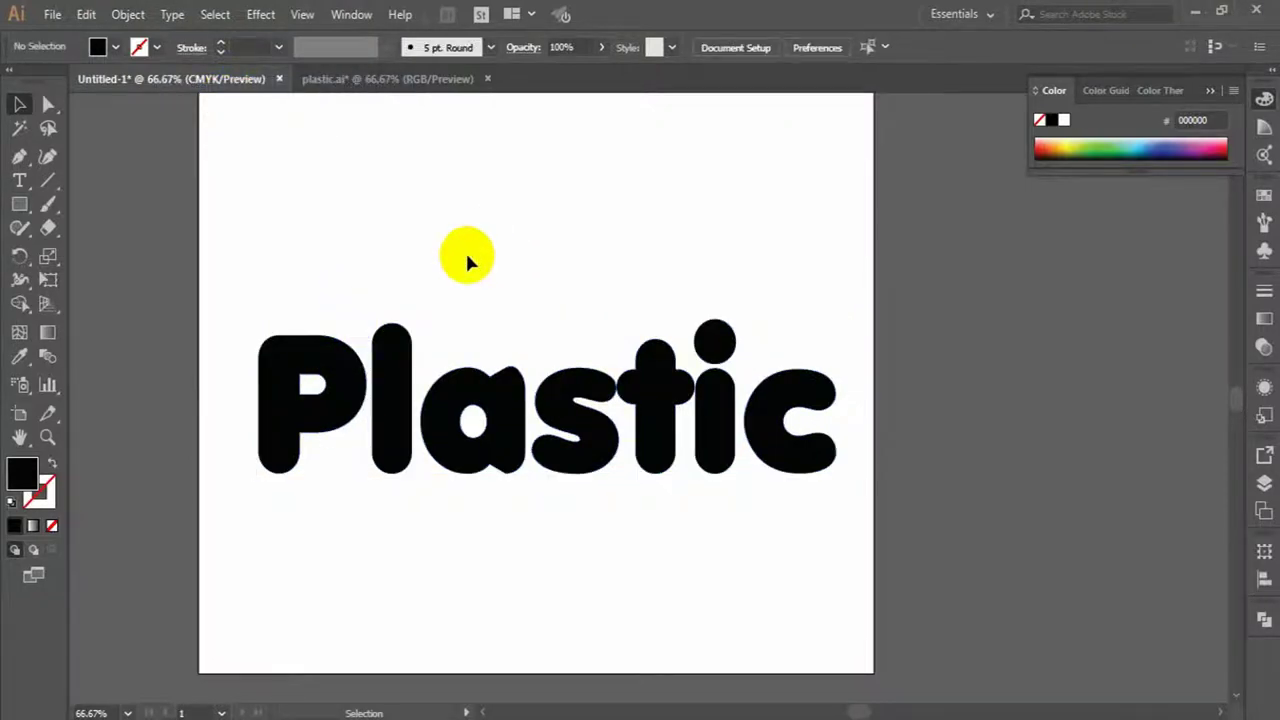
- Draw a square of about 101.7 px above the letter P with the Rectangle tool
{"action": "left_click", "coordinate": [19, 204]}
{"action": "left_click_drag", "start_coordinate": [258, 210], "coordinate": [322, 274]}
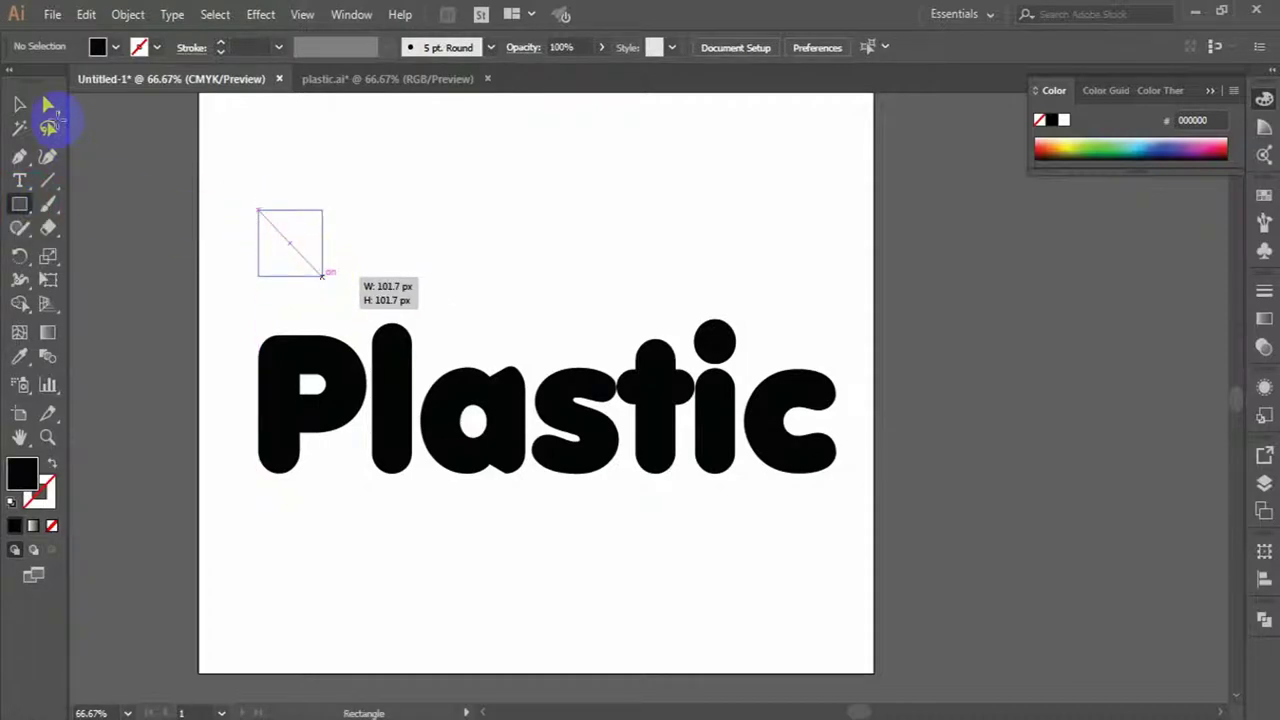
{"action": "left_click", "coordinate": [18, 106]}
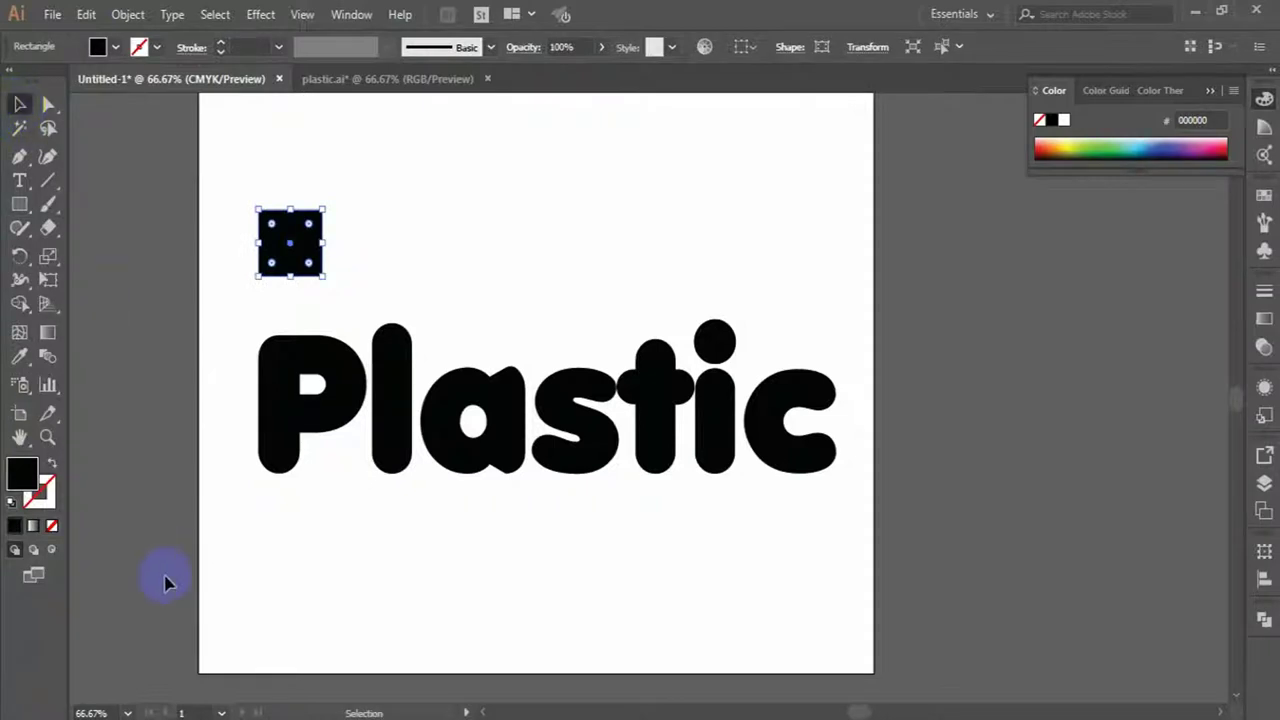
- Fill the square with green, hex 12A00A, and deselect it
{"action": "double_click", "coordinate": [14, 482]}
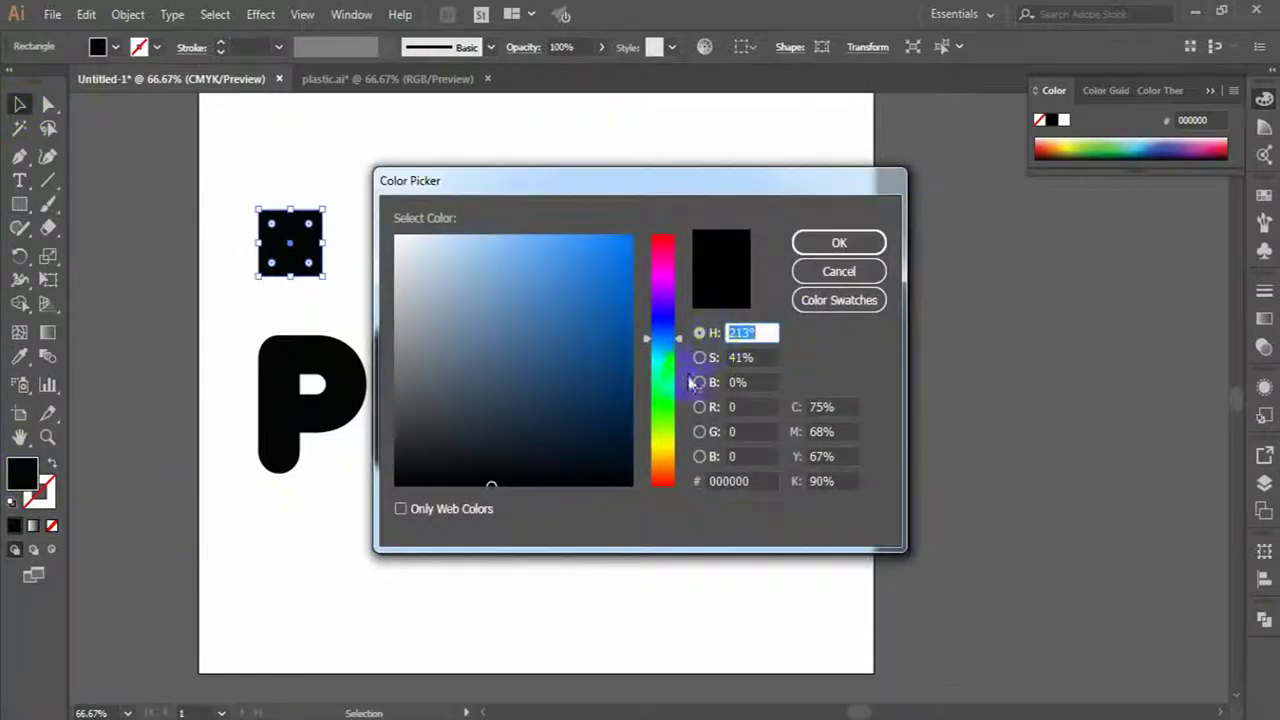
{"action": "left_click", "coordinate": [662, 406]}
{"action": "left_click", "coordinate": [619, 326]}
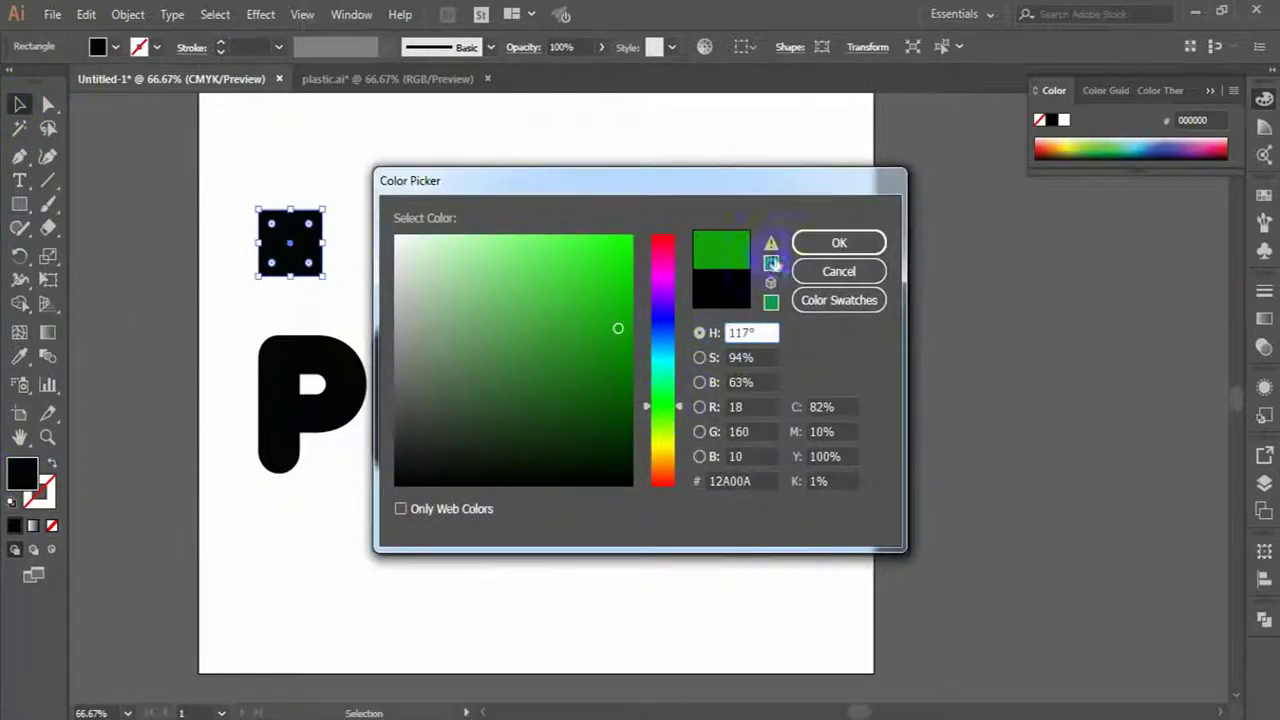
{"action": "left_click", "coordinate": [838, 243]}
{"action": "left_click", "coordinate": [438, 210]}
- Open 3D Extrude & Bevel for the green square, turn on the preview, and keep the Off-Axis Front rotation of -18°, -26° and 8°
{"action": "left_click", "coordinate": [290, 250]}
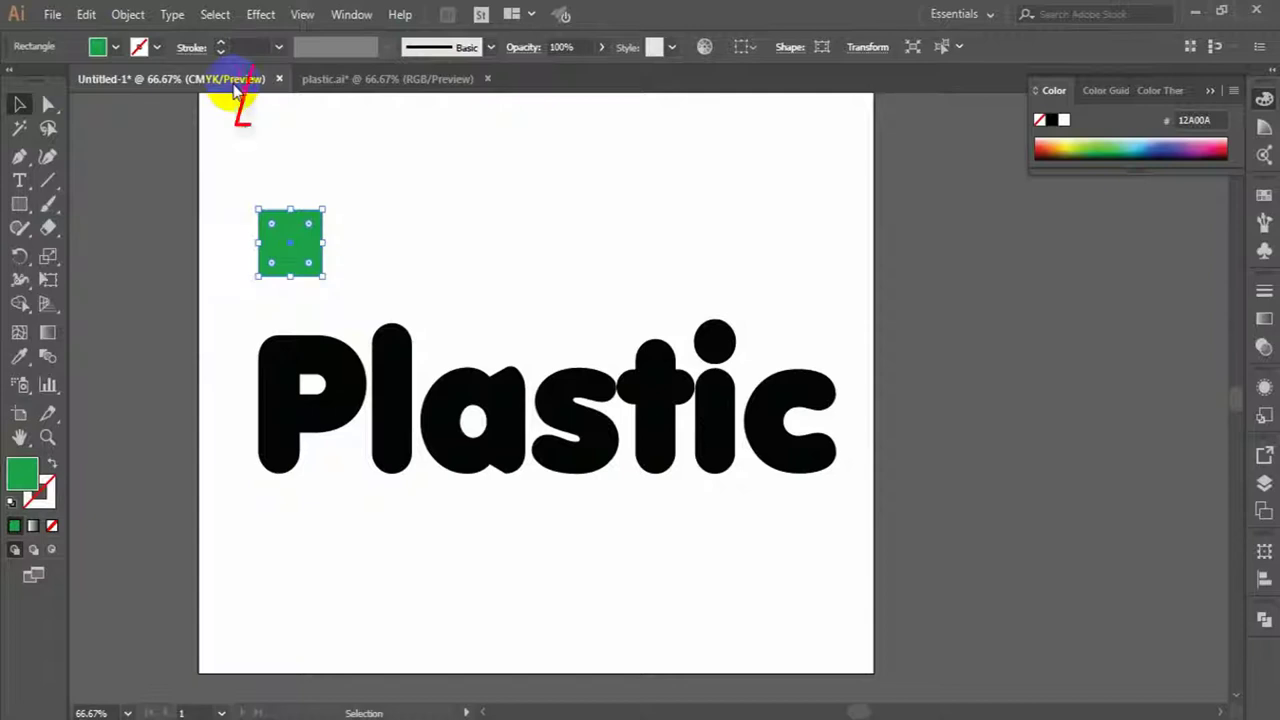
{"action": "left_click", "coordinate": [260, 14]}
{"action": "mouse_move", "coordinate": [357, 130]}
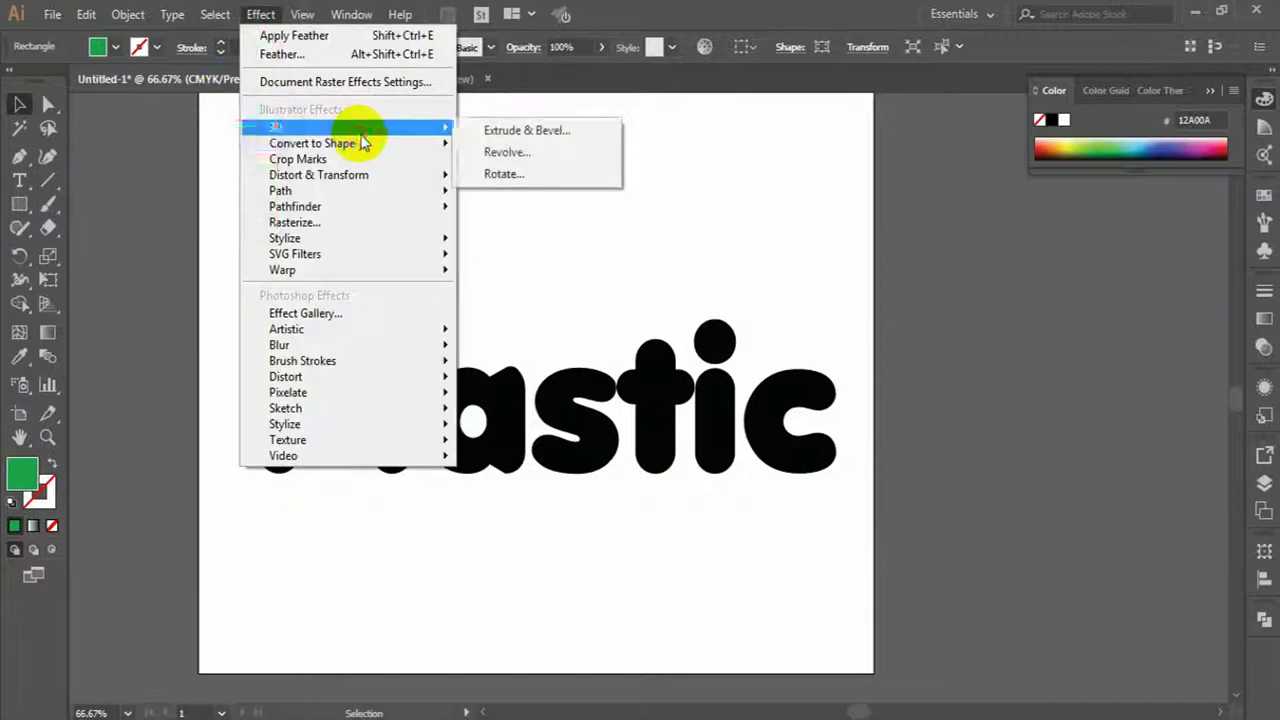
{"action": "left_click", "coordinate": [530, 134]}
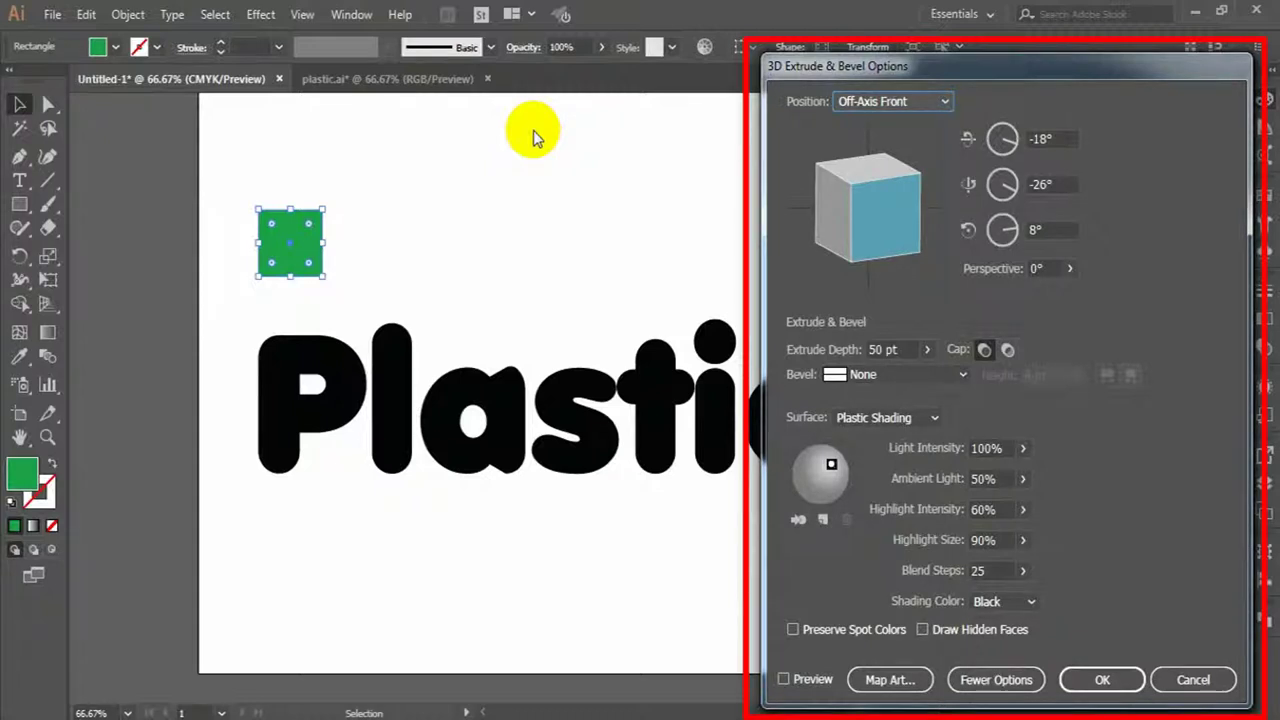
{"action": "left_click", "coordinate": [784, 679]}
{"action": "left_click", "coordinate": [1040, 230]}
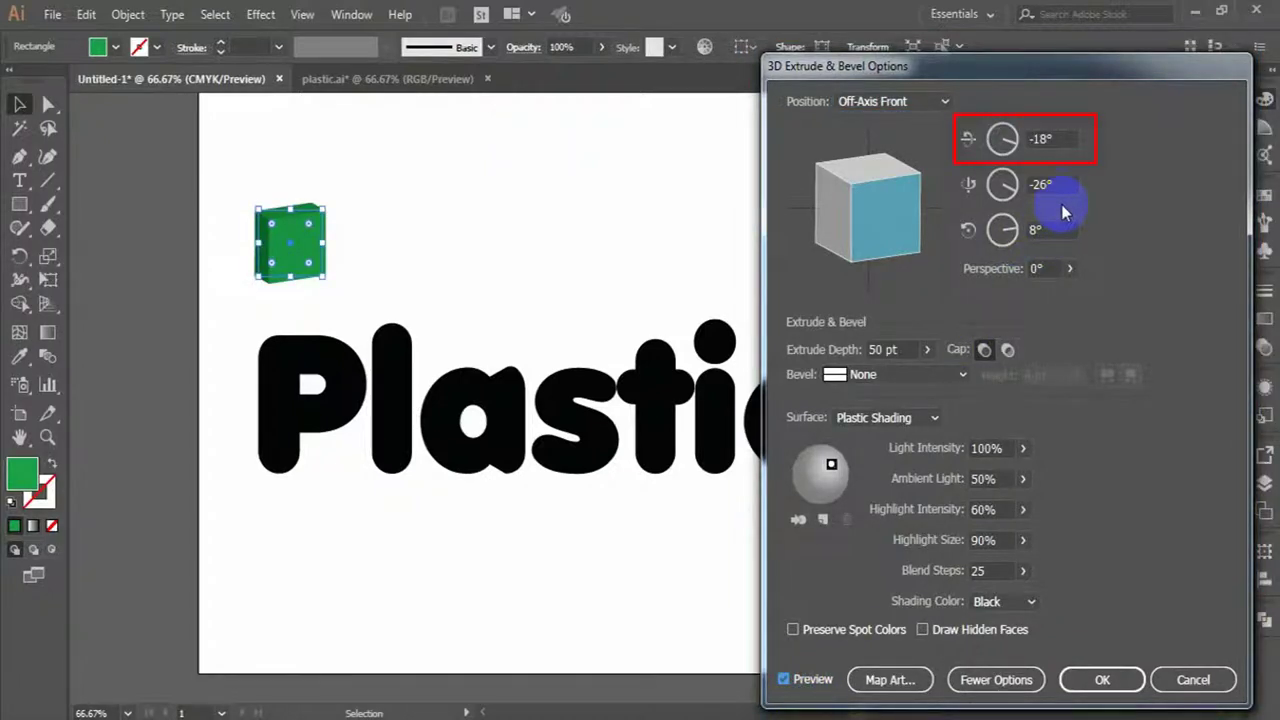
{"action": "left_click", "coordinate": [1062, 188]}
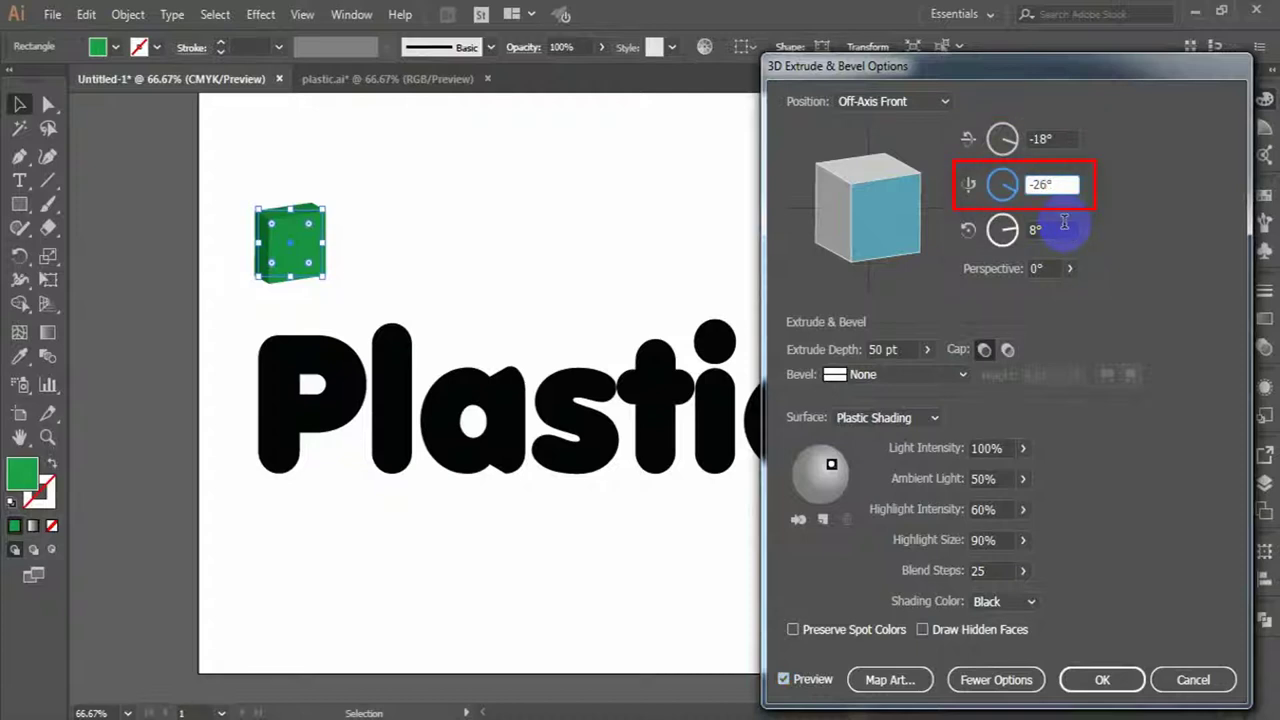
{"action": "left_click", "coordinate": [1050, 229]}
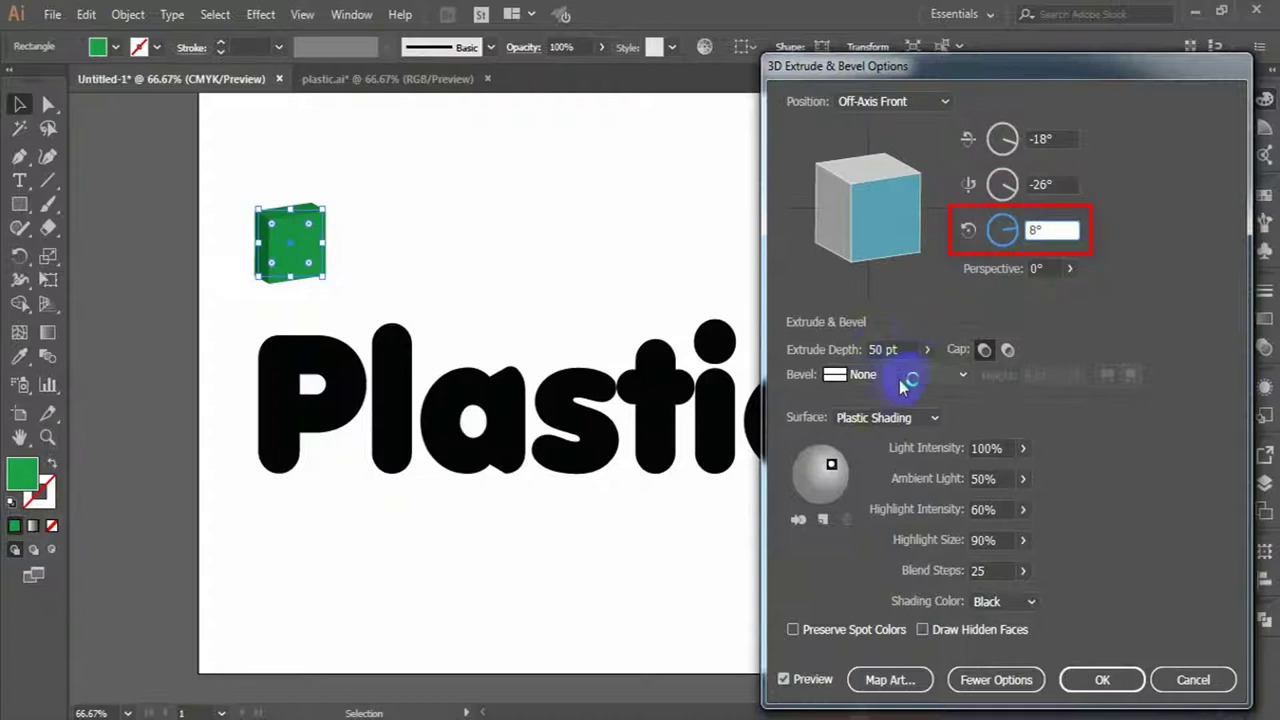
- Set the square's extrude depth to 35 pt and give it a Rolling bevel with Bevel Extent In
{"action": "left_click", "coordinate": [906, 346]}
{"action": "type", "text": "35"}
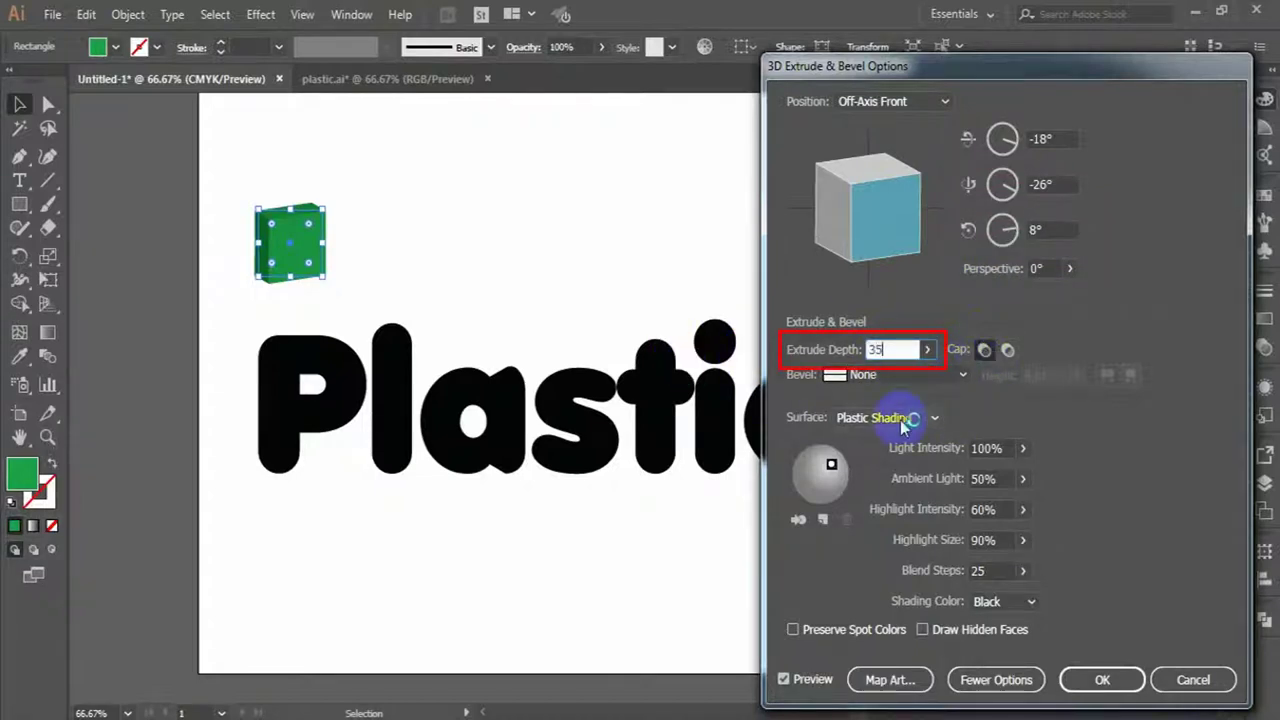
{"action": "left_click", "coordinate": [914, 374]}
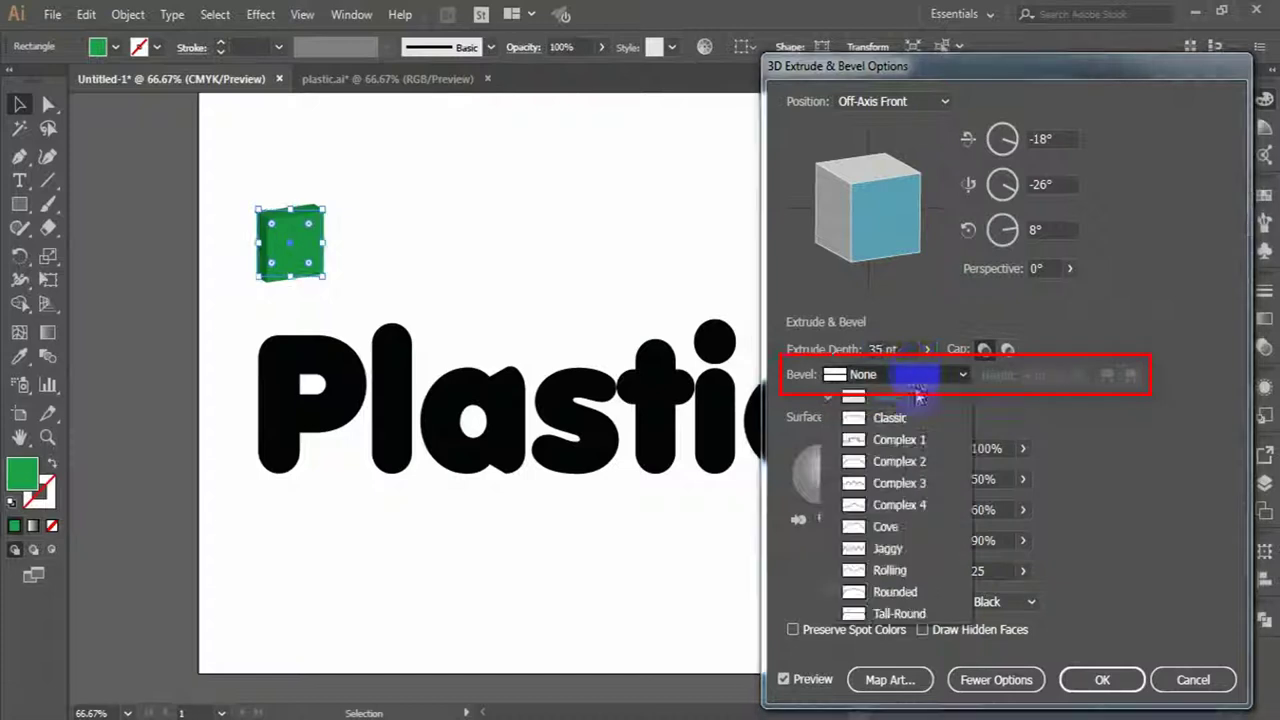
{"action": "left_click", "coordinate": [906, 572]}
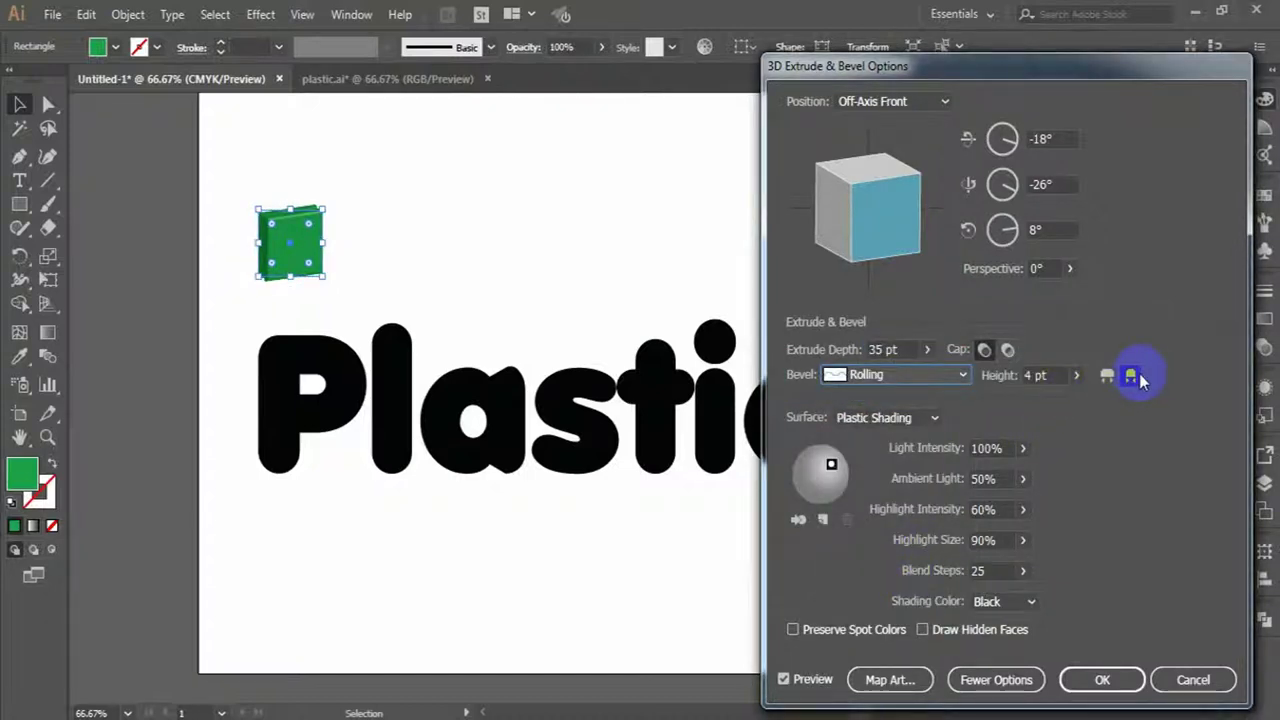
{"action": "left_click", "coordinate": [1130, 375]}
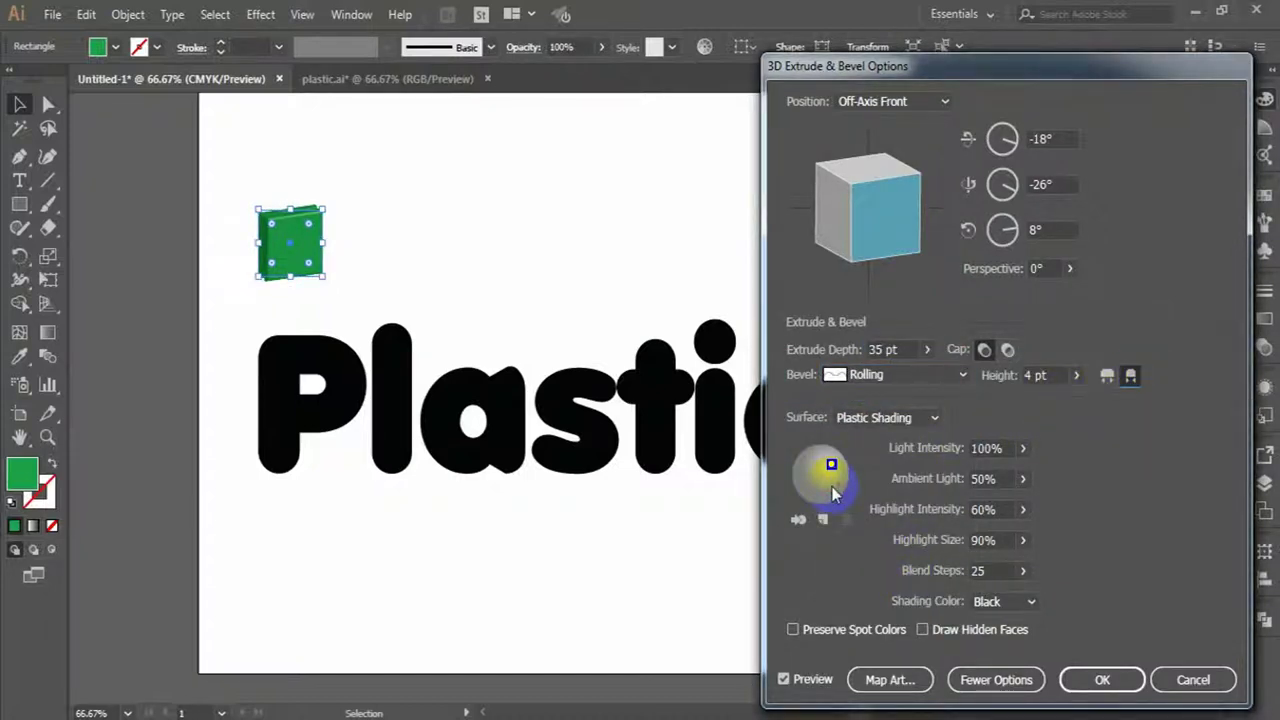
- Add a second light below the first one on the shading sphere and apply the 3D effect to the square
{"action": "left_click", "coordinate": [822, 519]}
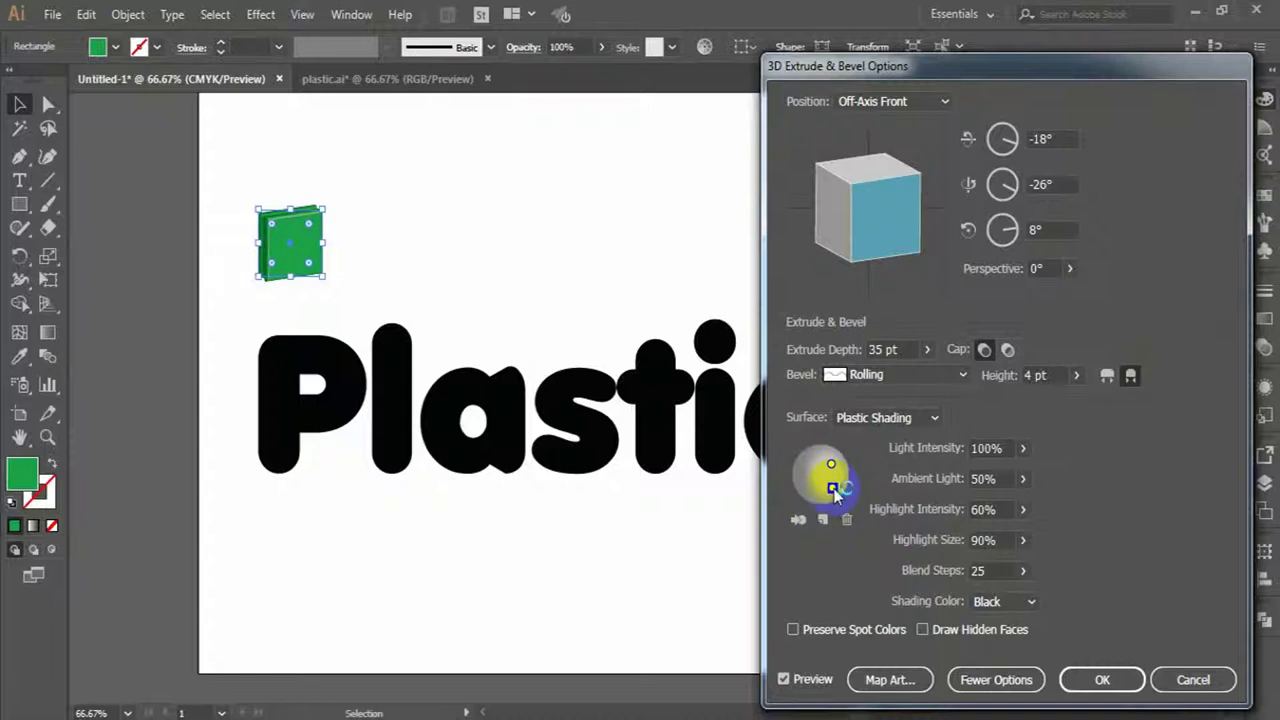
{"action": "left_click", "coordinate": [1103, 680]}
{"action": "left_click", "coordinate": [530, 547]}
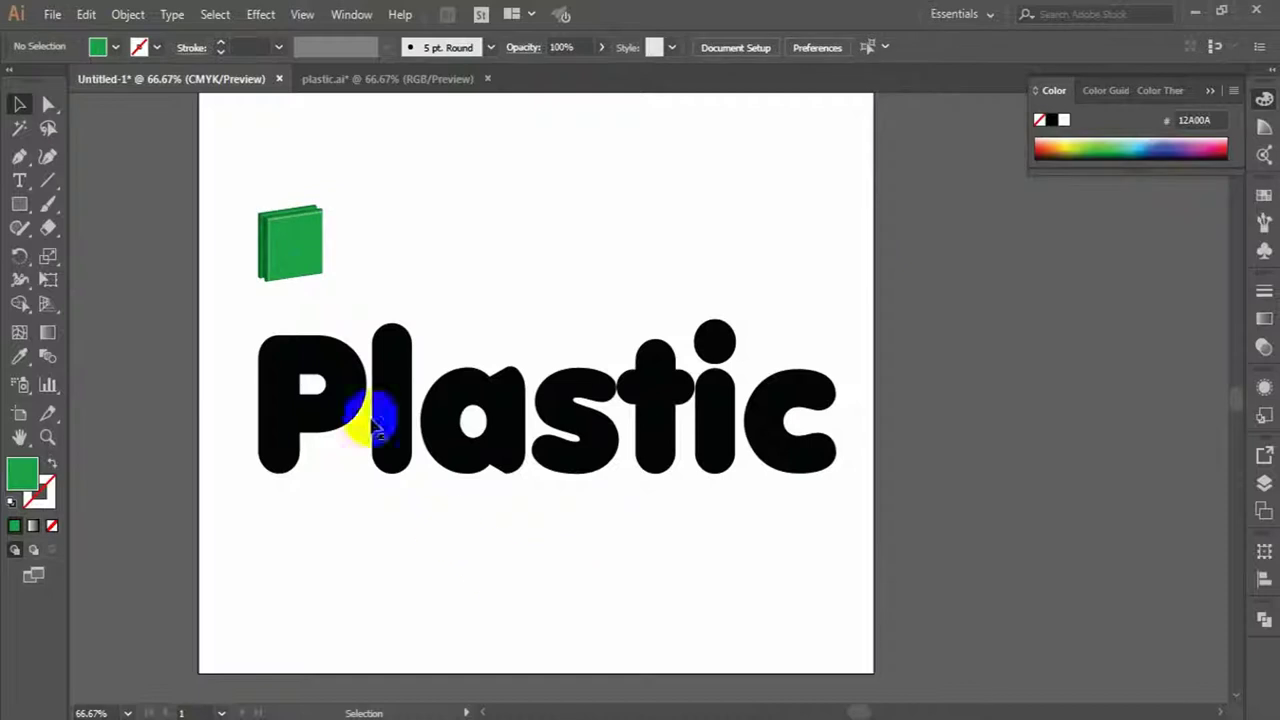
- Save the extruded square's appearance as a new graphic style, and move the square off the artboard to its right
{"action": "left_click", "coordinate": [300, 257]}
{"action": "left_click", "coordinate": [1264, 387]}
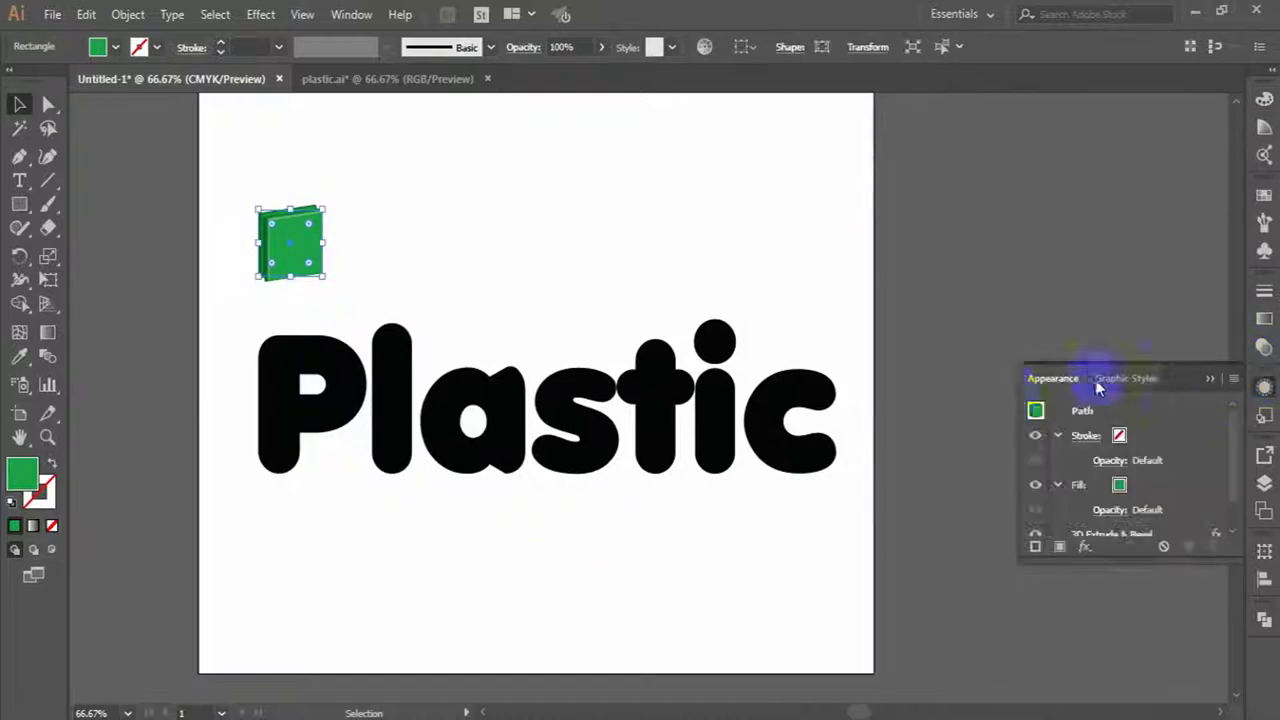
{"action": "left_click", "coordinate": [1264, 389]}
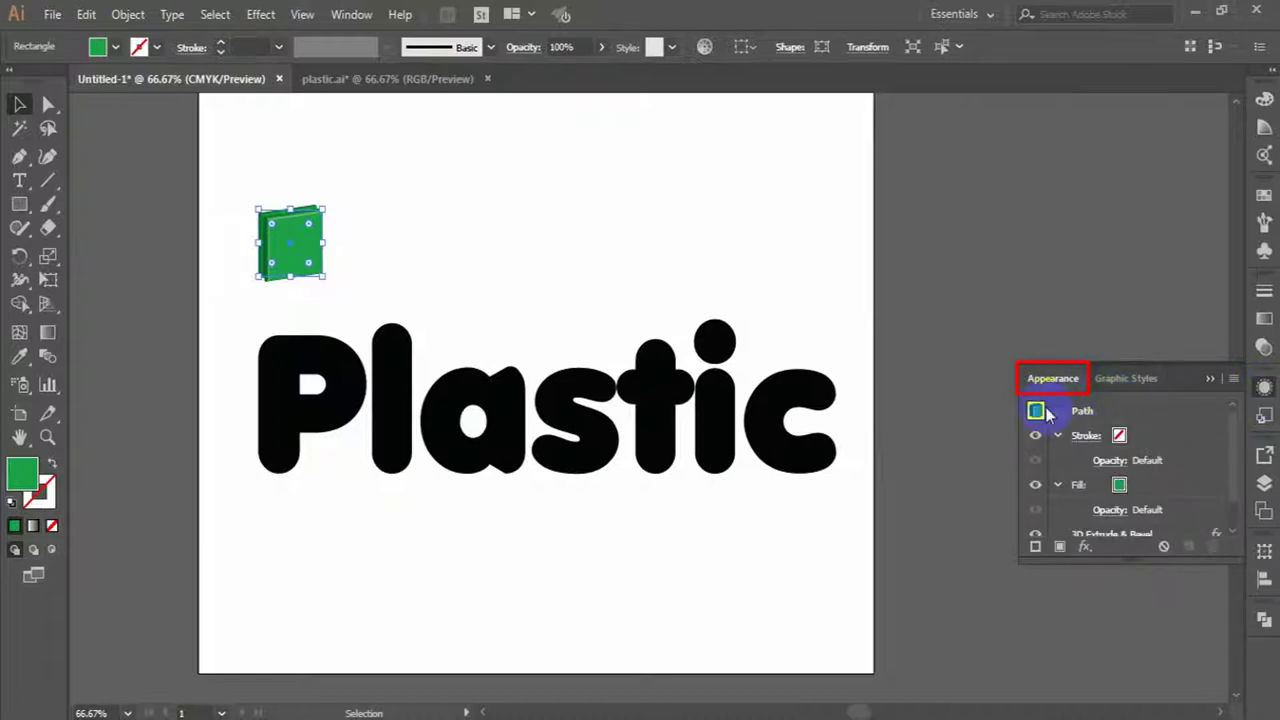
{"action": "left_click", "coordinate": [1048, 410]}
{"action": "left_click_drag", "start_coordinate": [1128, 388], "coordinate": [1108, 447]}
{"action": "left_click", "coordinate": [1212, 383]}
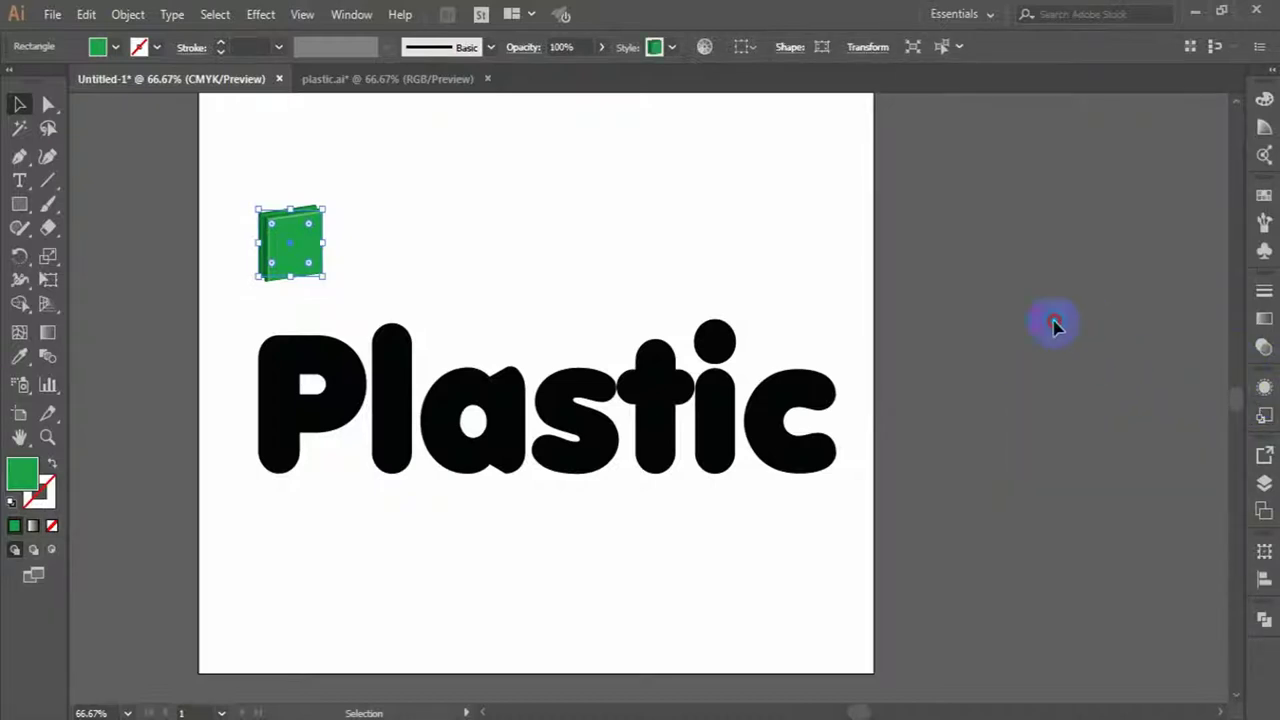
{"action": "left_click_drag", "start_coordinate": [303, 243], "coordinate": [1113, 243]}
{"action": "left_click", "coordinate": [1030, 435]}
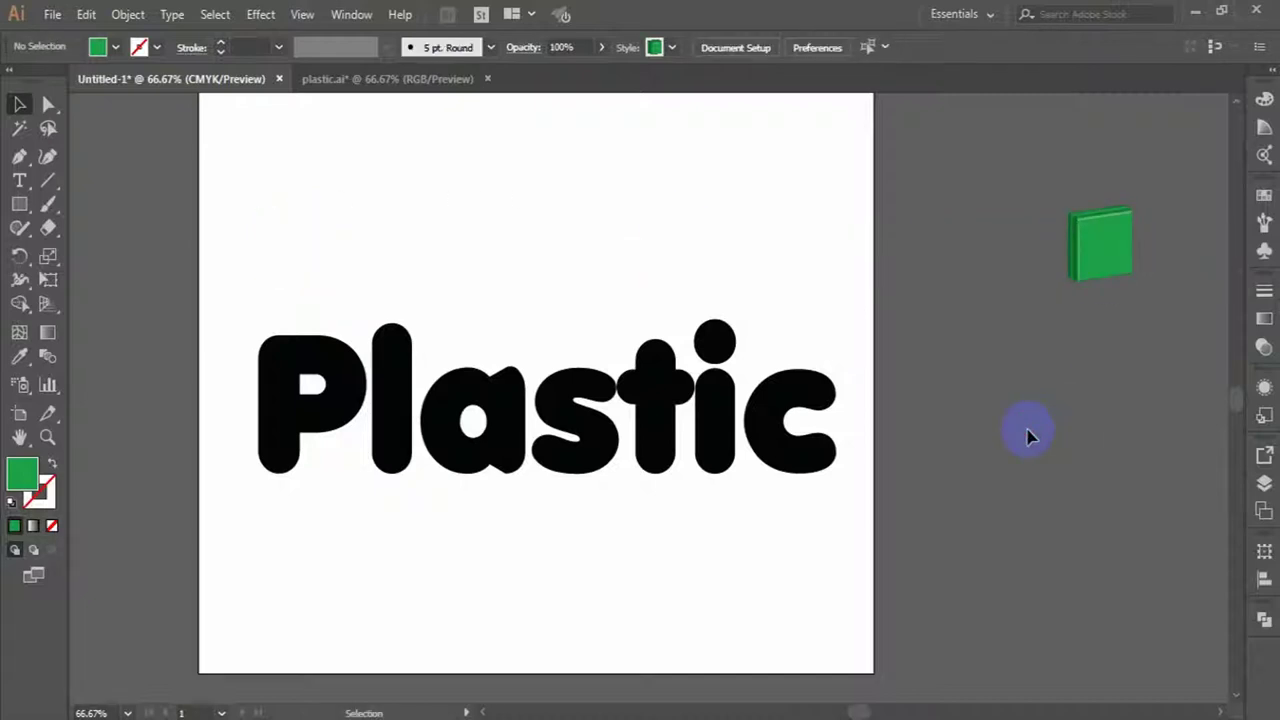
- Select all the "Plastic" letters, apply the saved green 3D graphic style to them, and deselect
{"action": "left_click", "coordinate": [288, 430]}
{"action": "left_click_drag", "start_coordinate": [830, 540], "coordinate": [355, 310]}
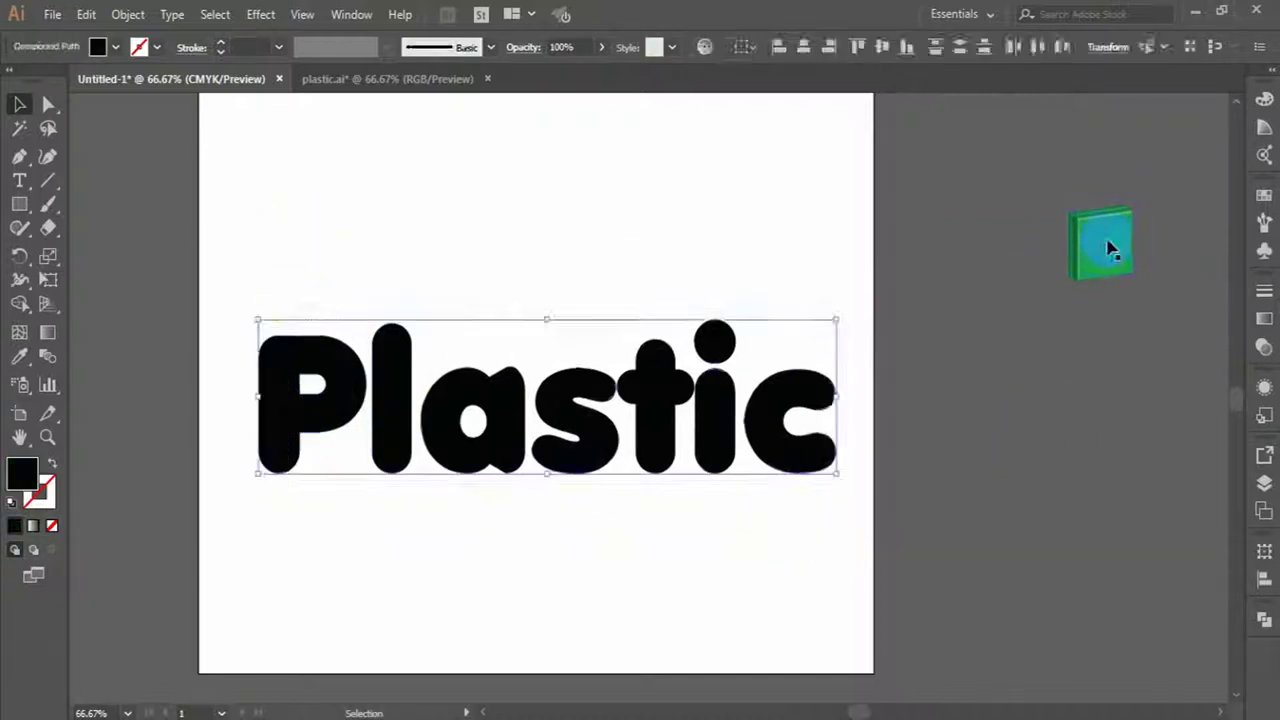
{"action": "left_click", "coordinate": [1265, 387]}
{"action": "left_click", "coordinate": [1127, 378]}
{"action": "left_click", "coordinate": [1133, 416]}
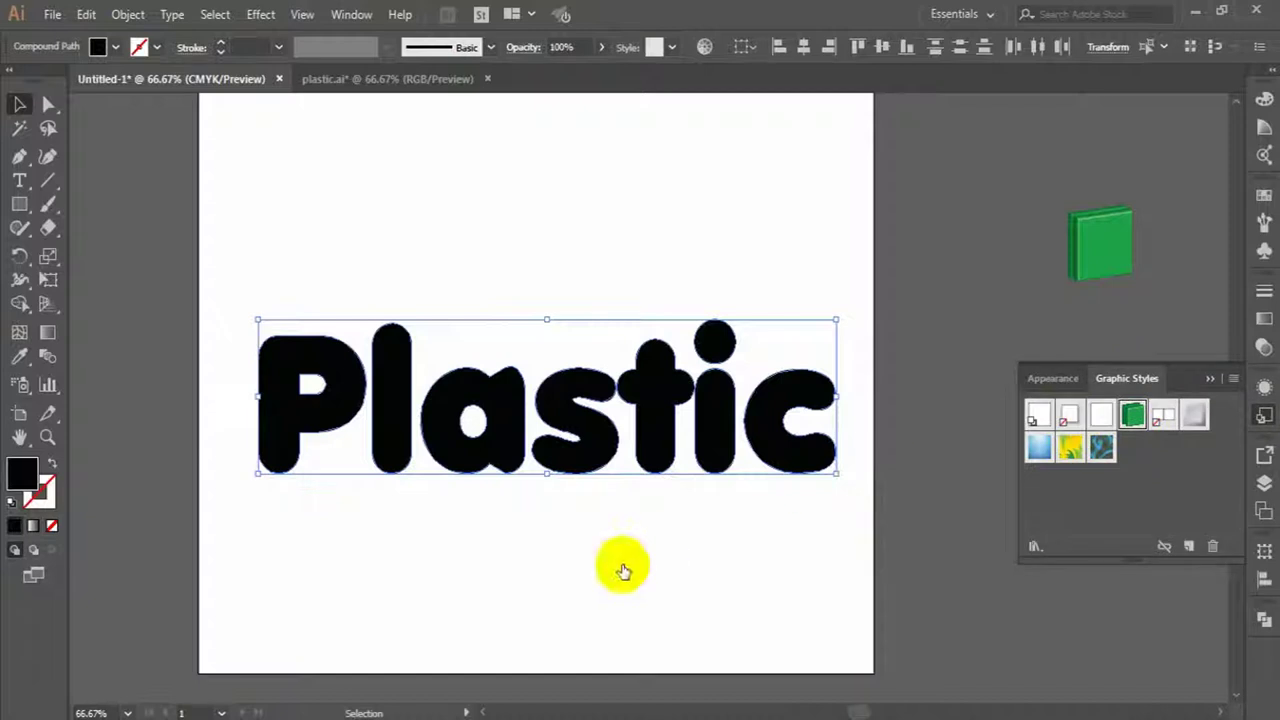
{"action": "left_click", "coordinate": [617, 572]}
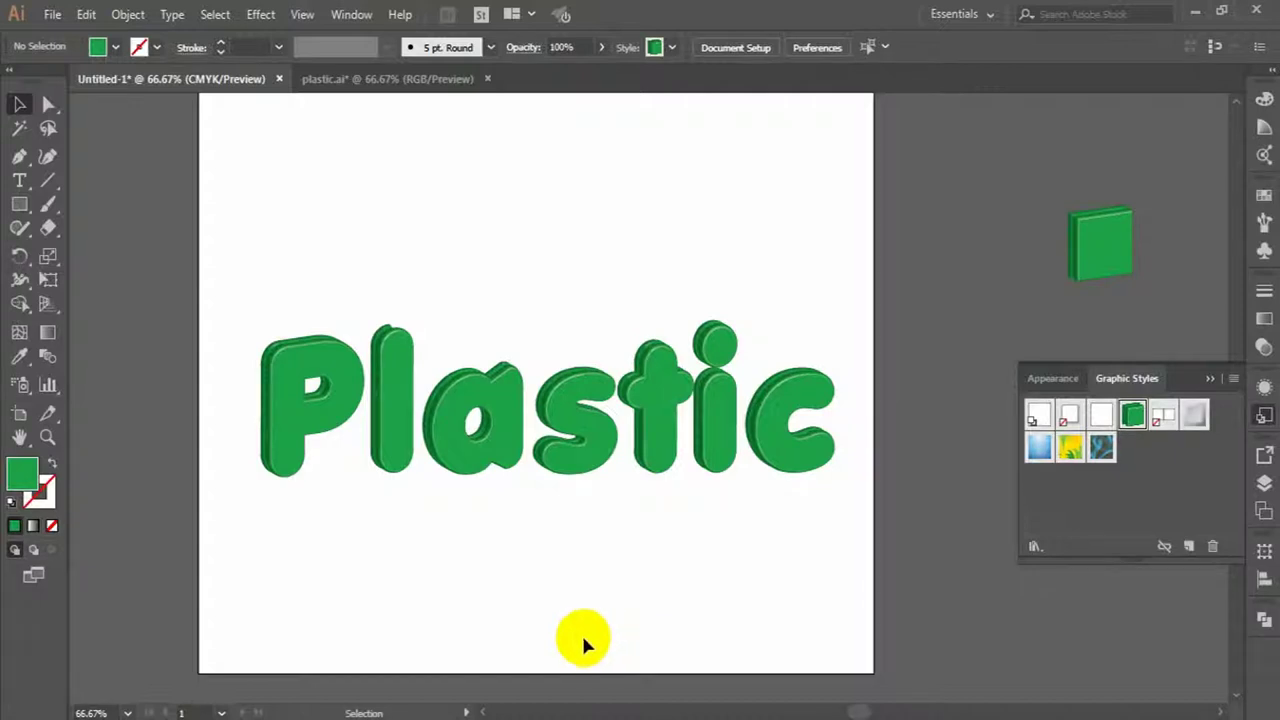
- Change the fill color of the letter "P" to pink with RGB values 235, 30, 121, and deselect it
{"action": "left_click", "coordinate": [279, 428]}
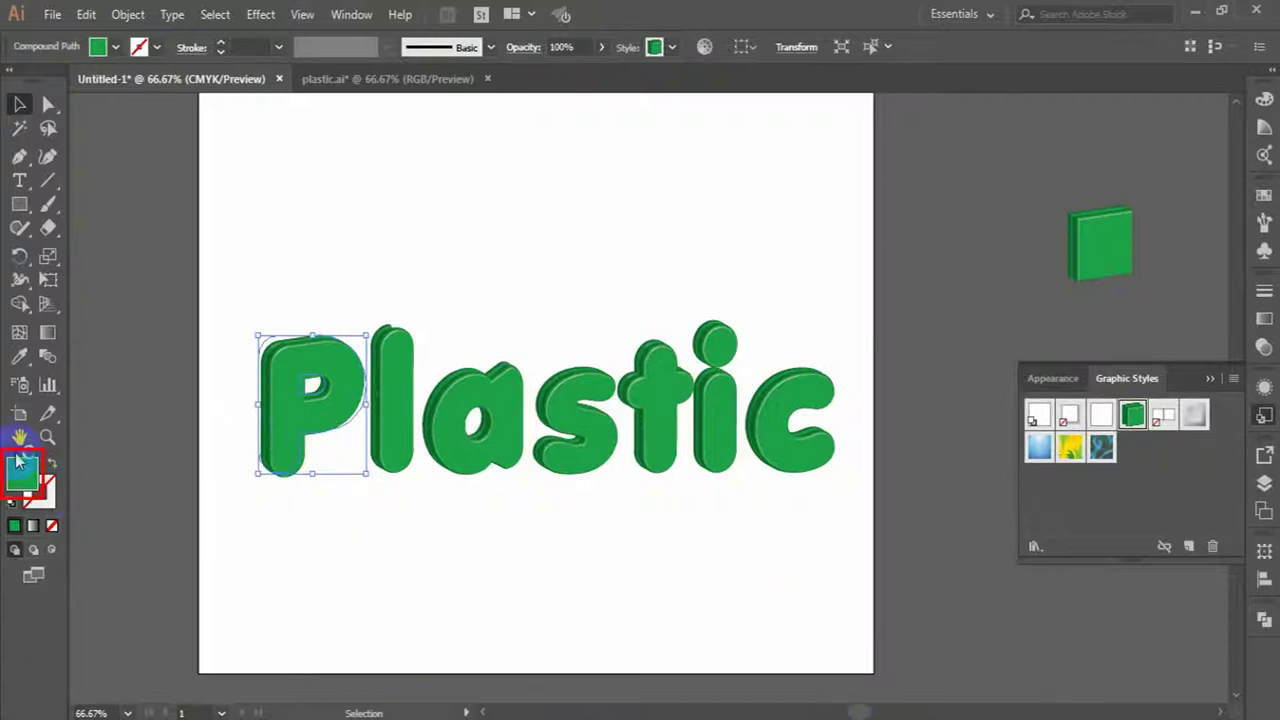
{"action": "double_click", "coordinate": [17, 478]}
{"action": "double_click", "coordinate": [750, 408]}
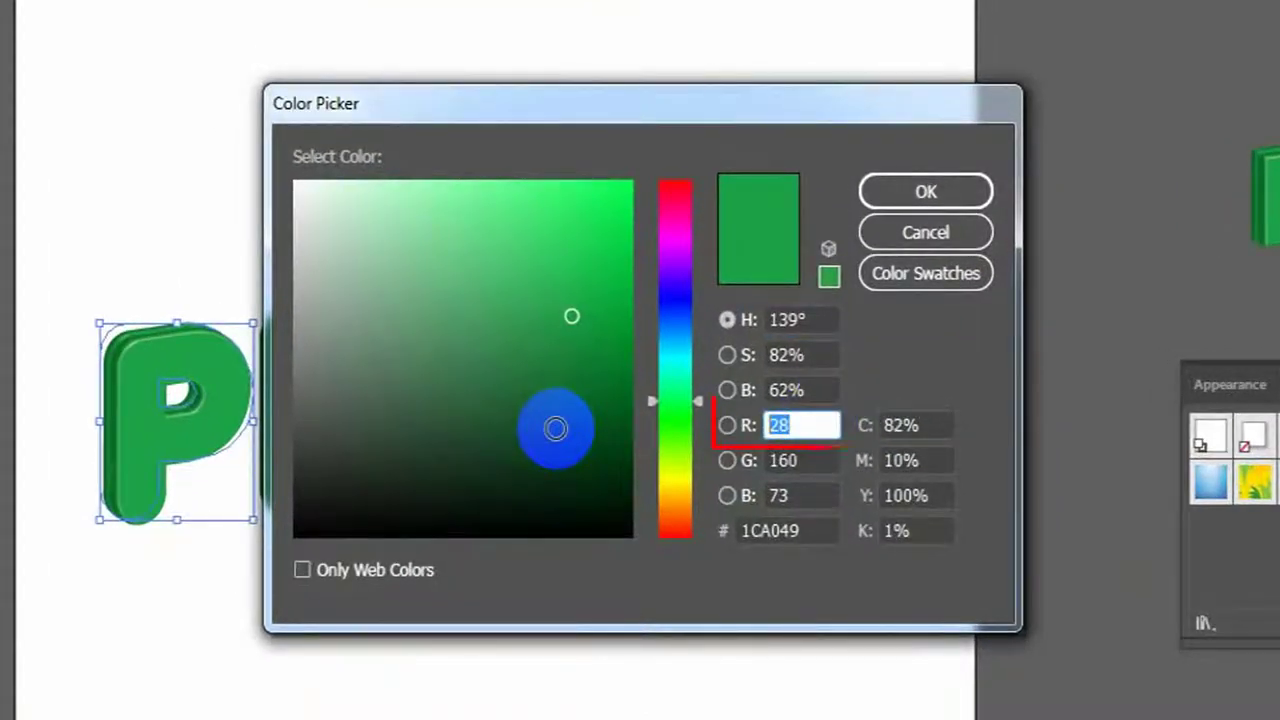
{"action": "type", "text": "235"}
{"action": "key", "text": "Tab"}
{"action": "type", "text": "30"}
{"action": "key", "text": "Tab"}
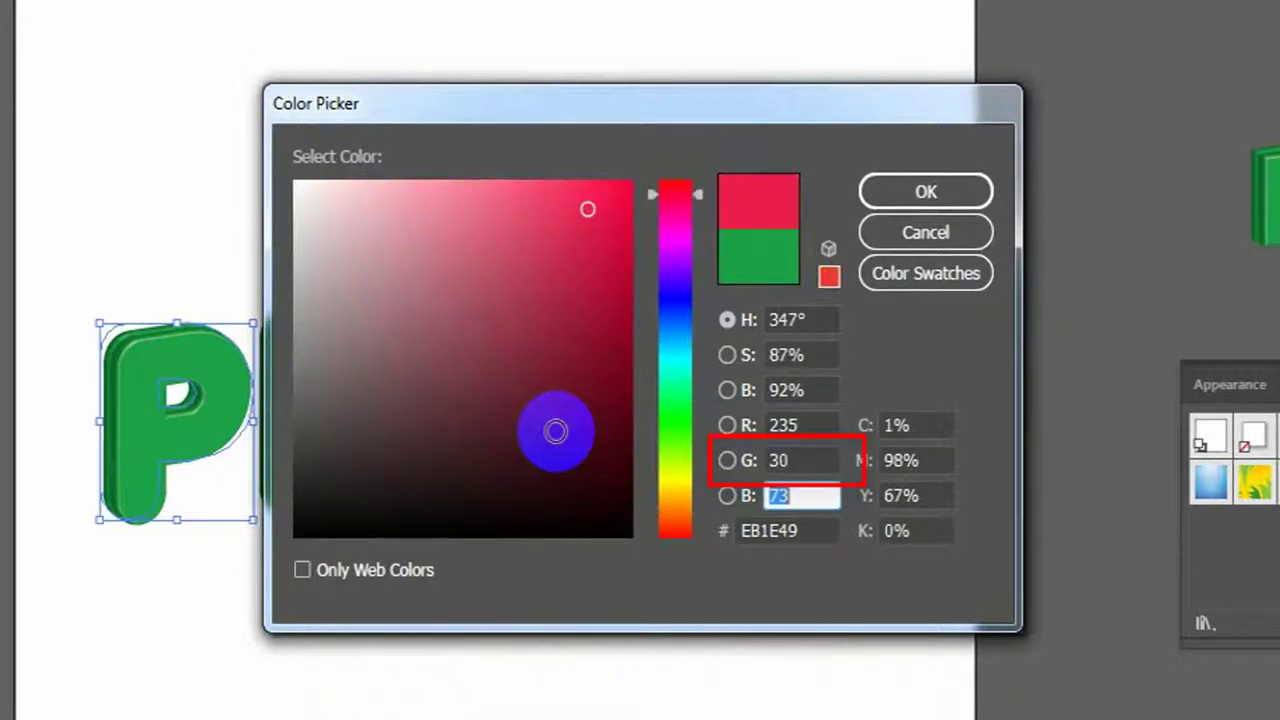
{"action": "type", "text": "121"}
{"action": "key", "text": "Tab"}
{"action": "key", "text": "Return"}
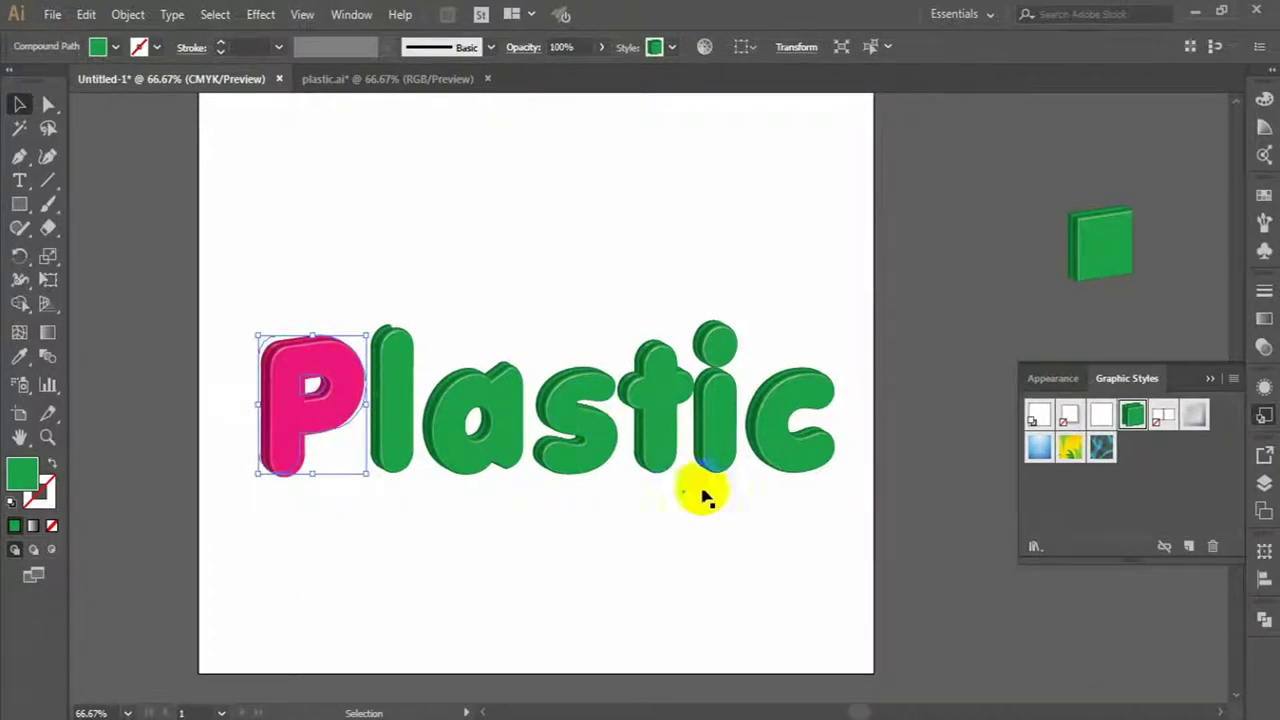
{"action": "left_click", "coordinate": [1086, 477]}
- Change the fill color of the letter "l" to orange with RGB values 238, 134, 70
{"action": "left_click", "coordinate": [405, 395]}
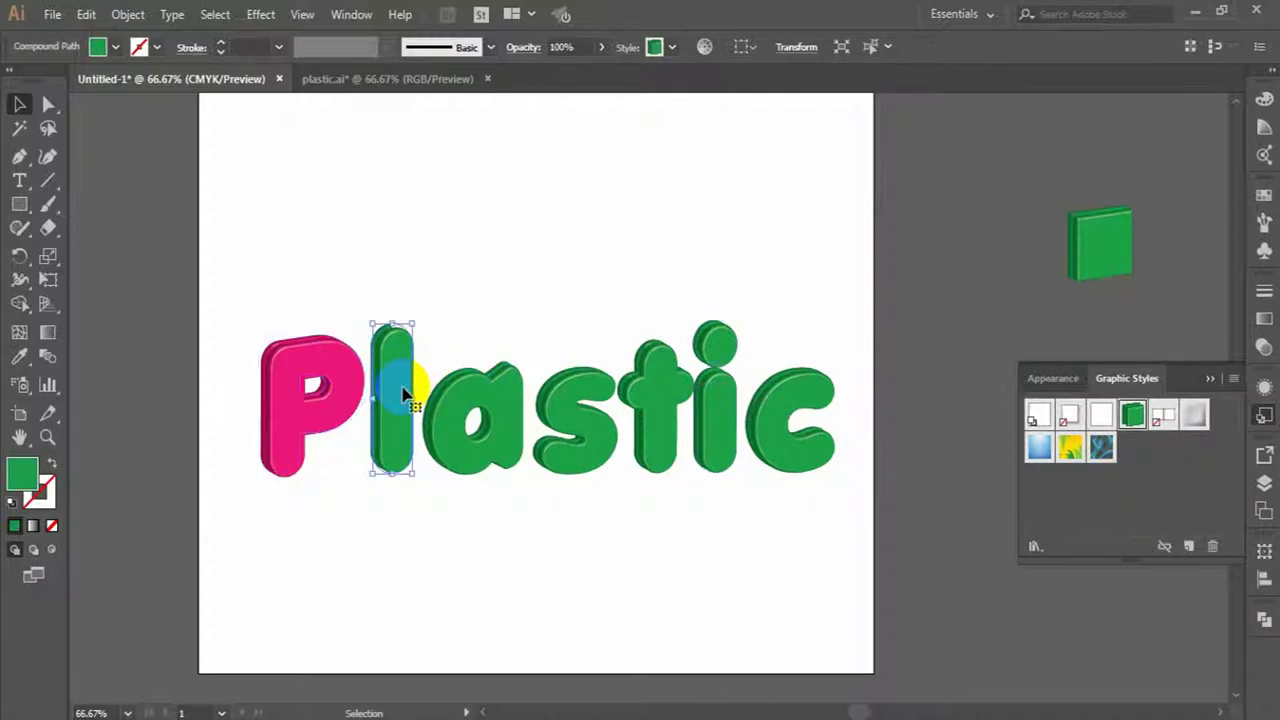
{"action": "double_click", "coordinate": [18, 478]}
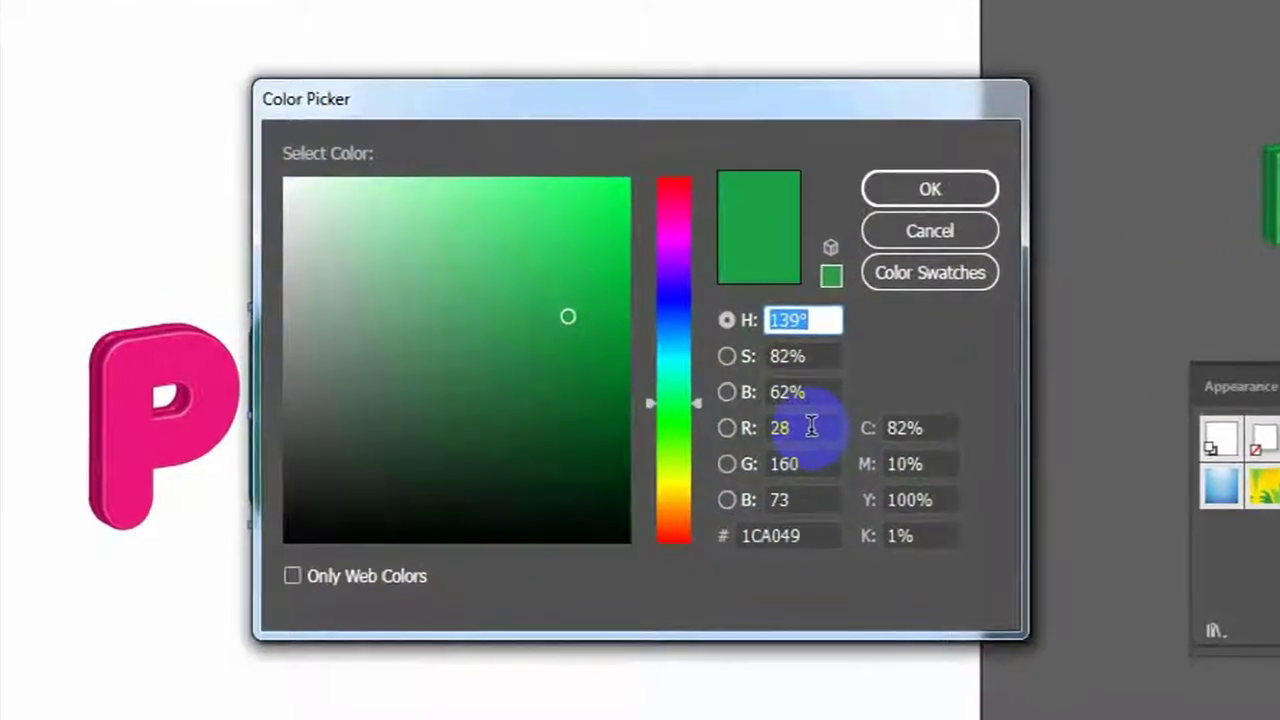
{"action": "double_click", "coordinate": [740, 408]}
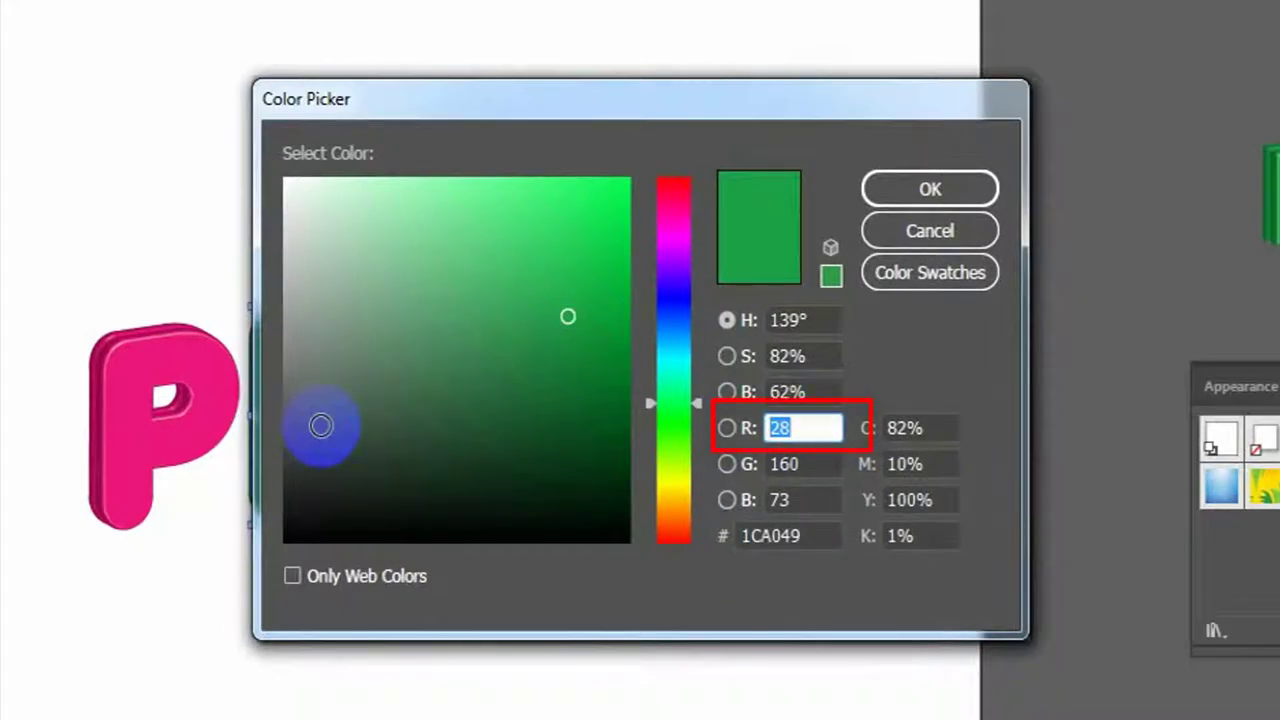
{"action": "type", "text": "23"}
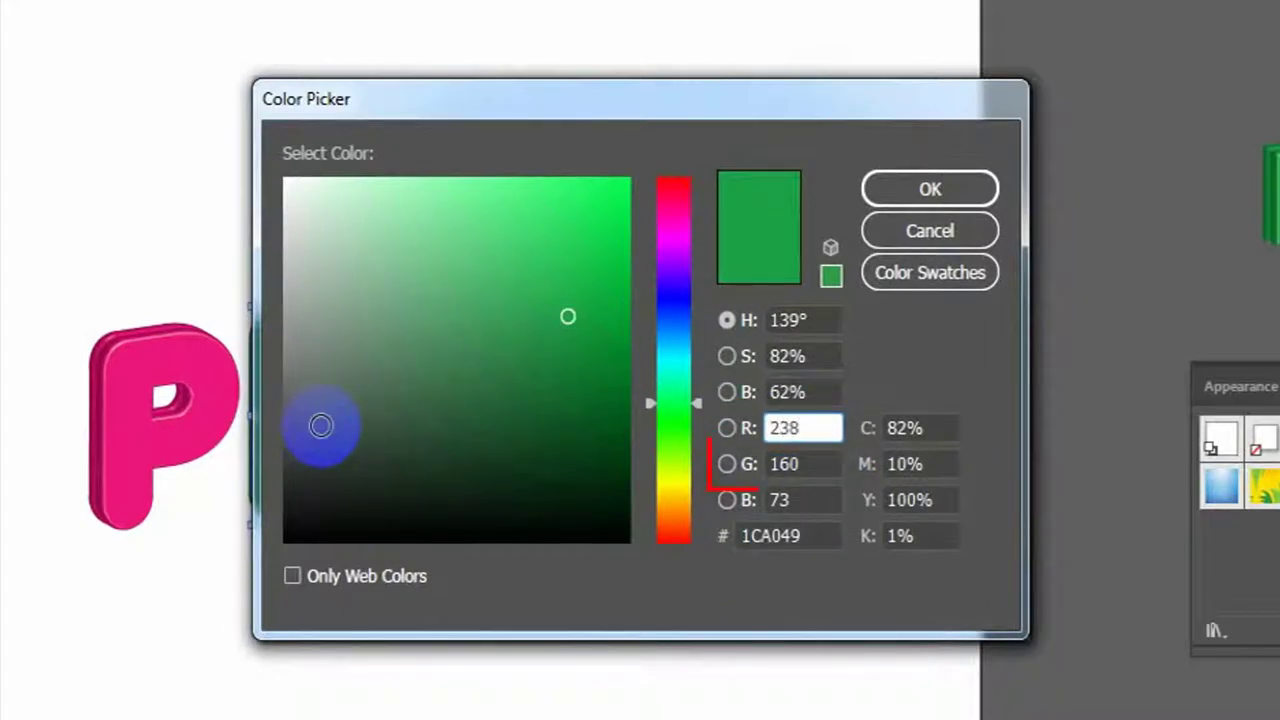
{"action": "key", "text": "Tab"}
{"action": "type", "text": "134"}
{"action": "key", "text": "Tab"}
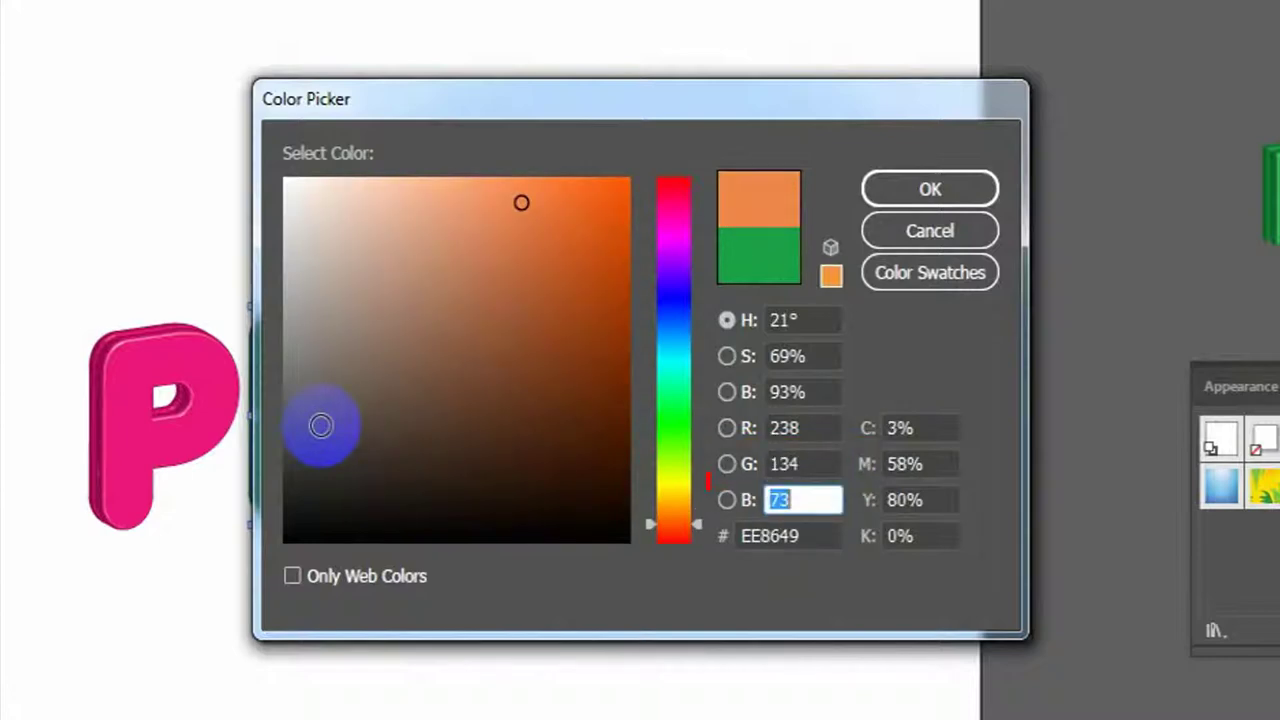
{"action": "type", "text": "7"}
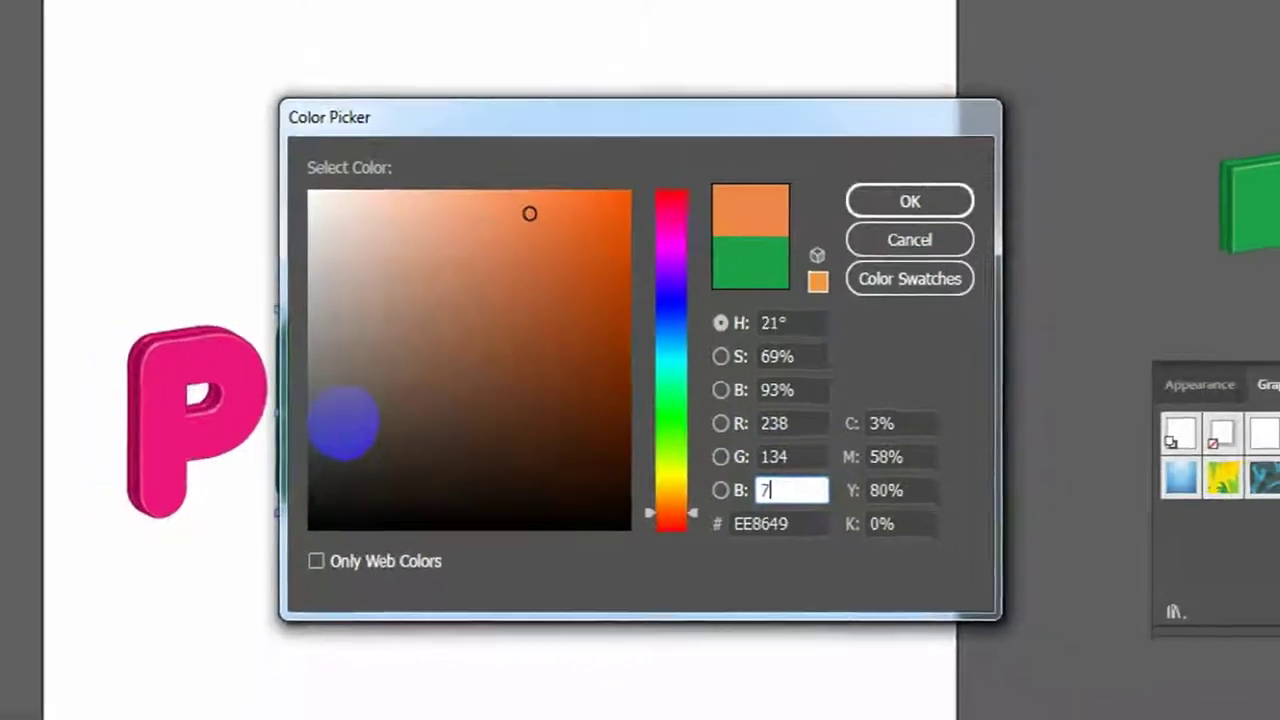
{"action": "type", "text": "0"}
{"action": "key", "text": "Return"}
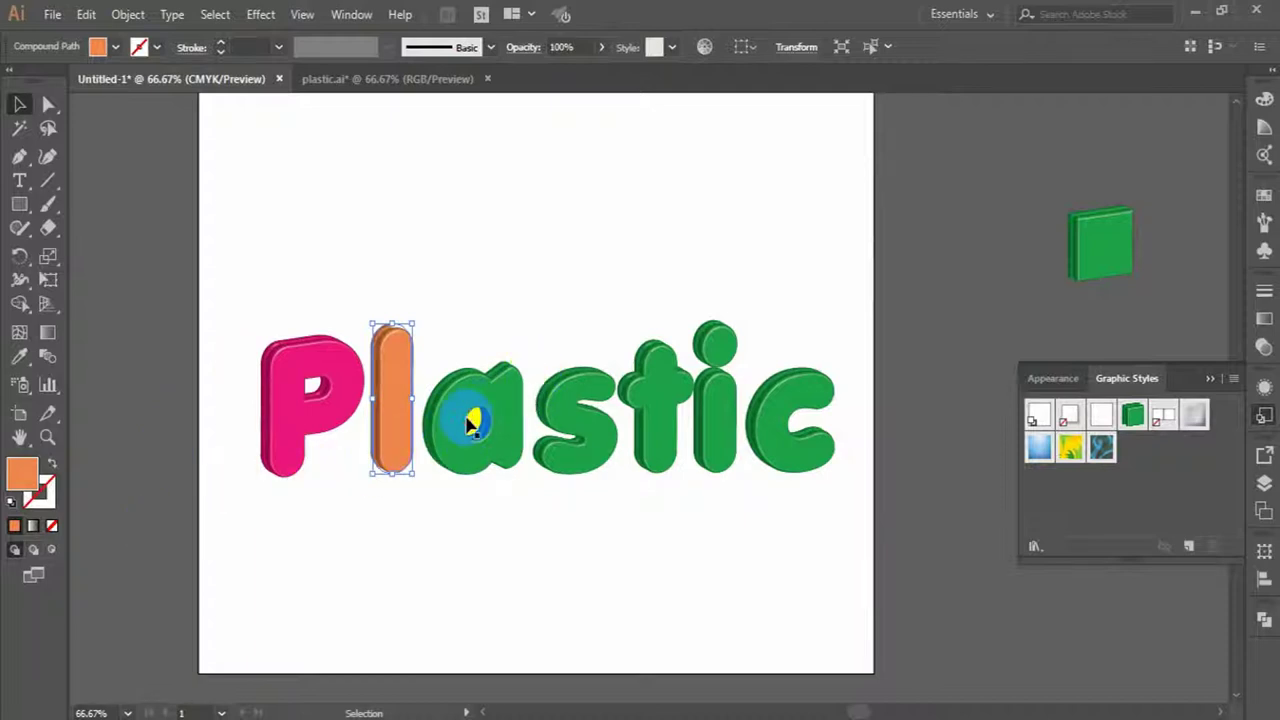
- Change the fill color of the letter "a" to yellow with RGB values 250, 236, 33, and deselect it
{"action": "left_click", "coordinate": [466, 424]}
{"action": "left_click", "coordinate": [457, 497]}
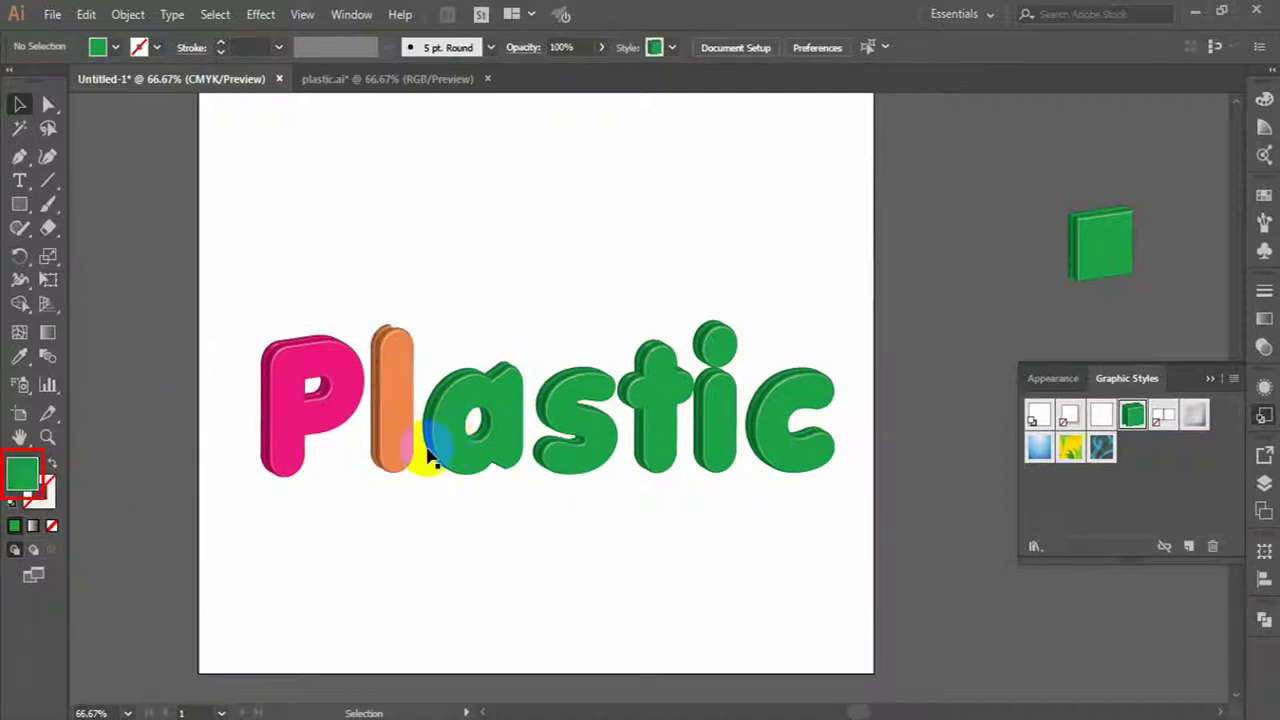
{"action": "double_click", "coordinate": [28, 478]}
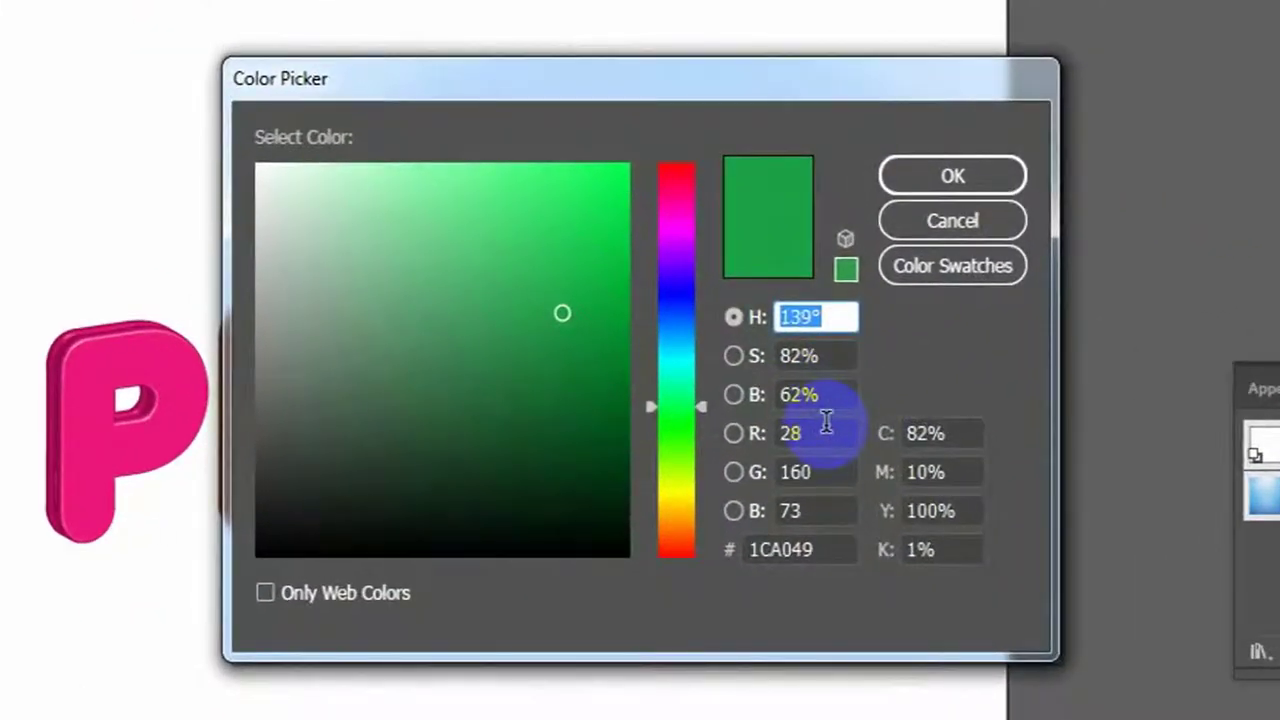
{"action": "left_click", "coordinate": [755, 408]}
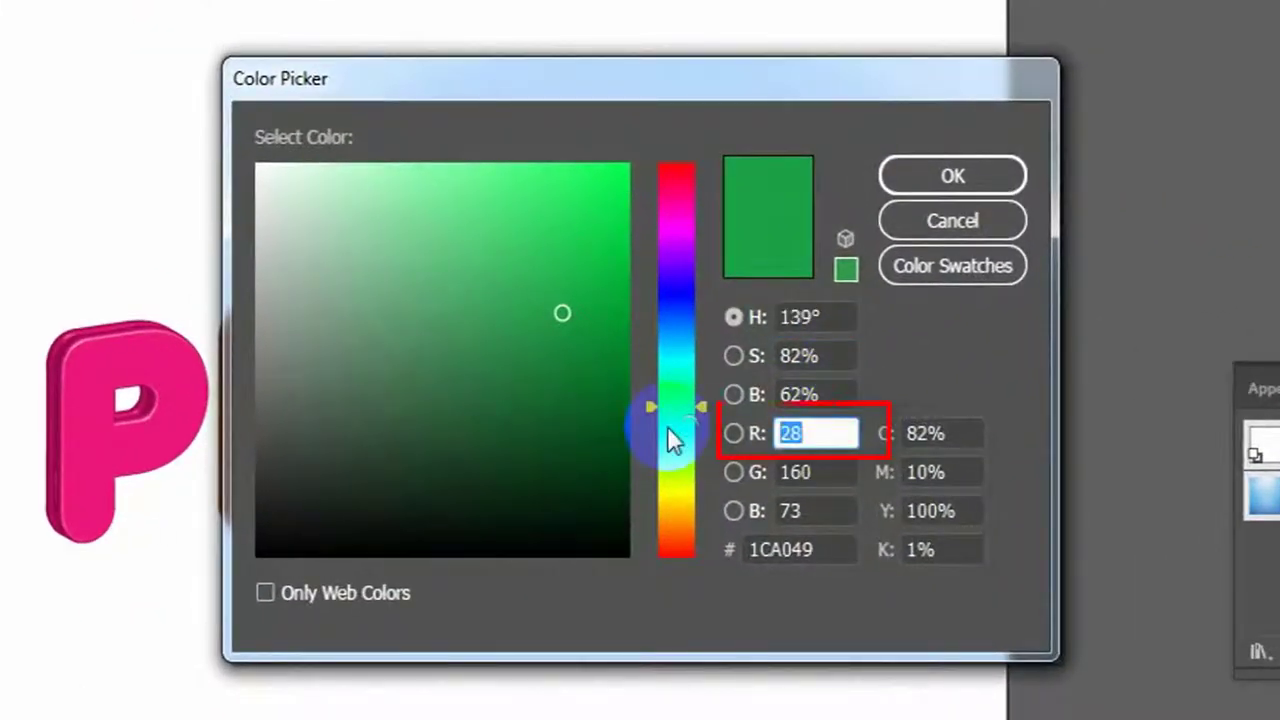
{"action": "type", "text": "250"}
{"action": "key", "text": "Tab"}
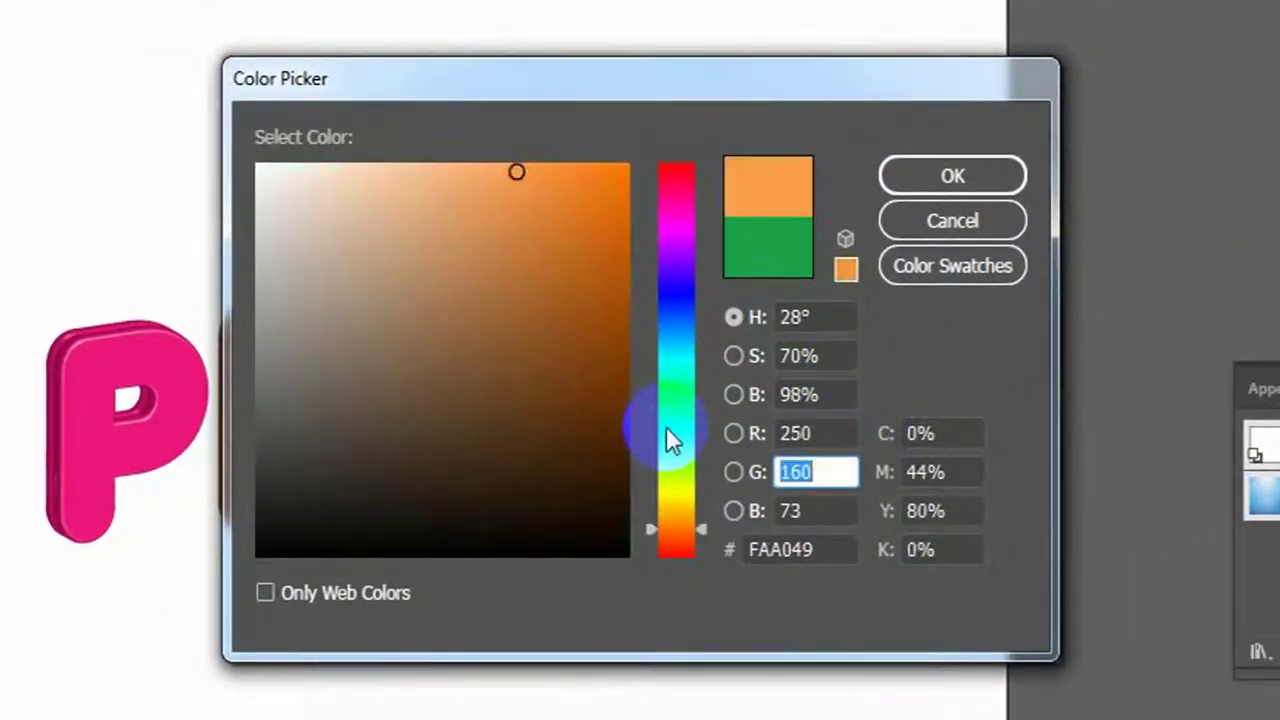
{"action": "type", "text": "236"}
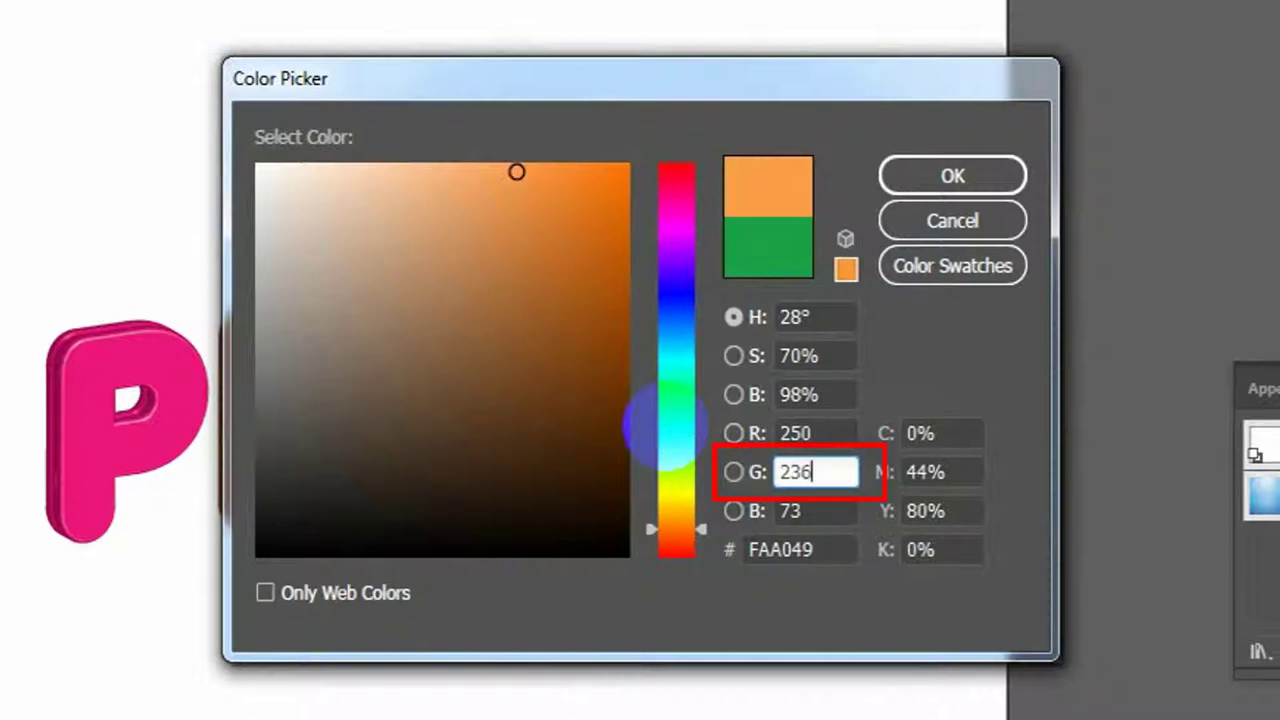
{"action": "key", "text": "Tab"}
{"action": "type", "text": "73"}
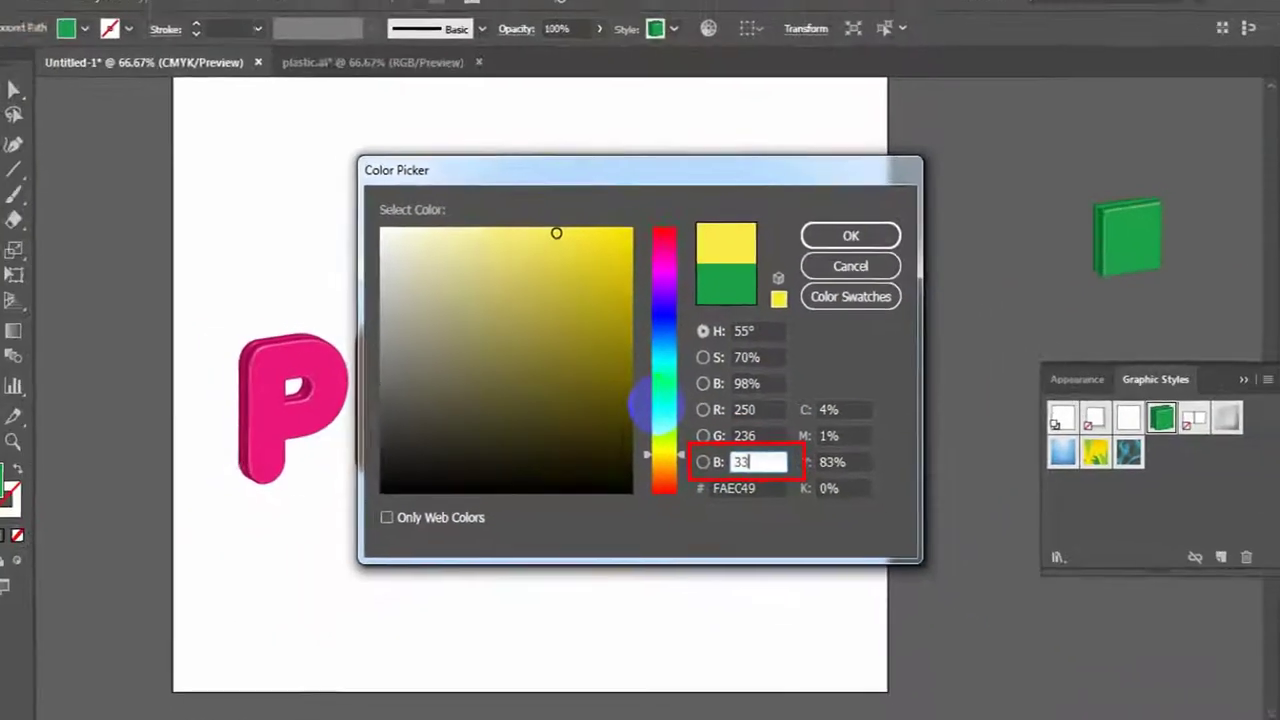
{"action": "key", "text": "Return"}
{"action": "left_click", "coordinate": [573, 545]}
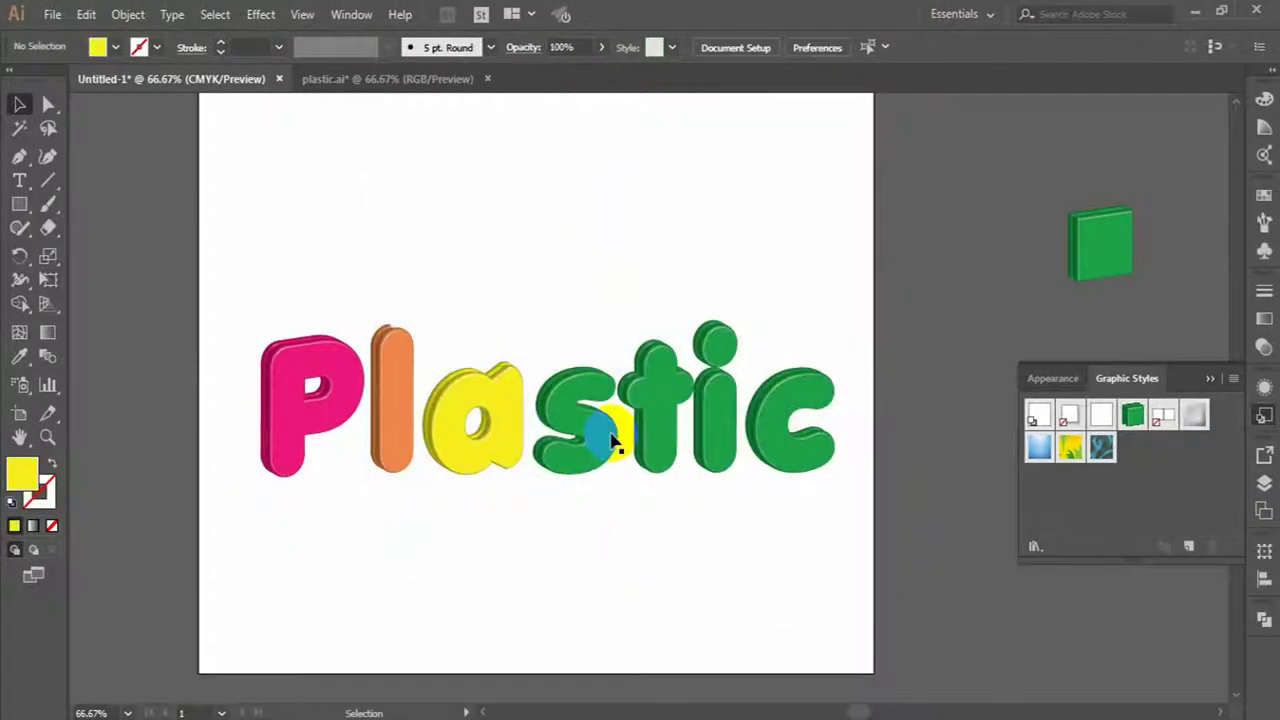
- Change the fill color of the letter "s" to a light green with red 138 and green 196
{"action": "left_click", "coordinate": [588, 440]}
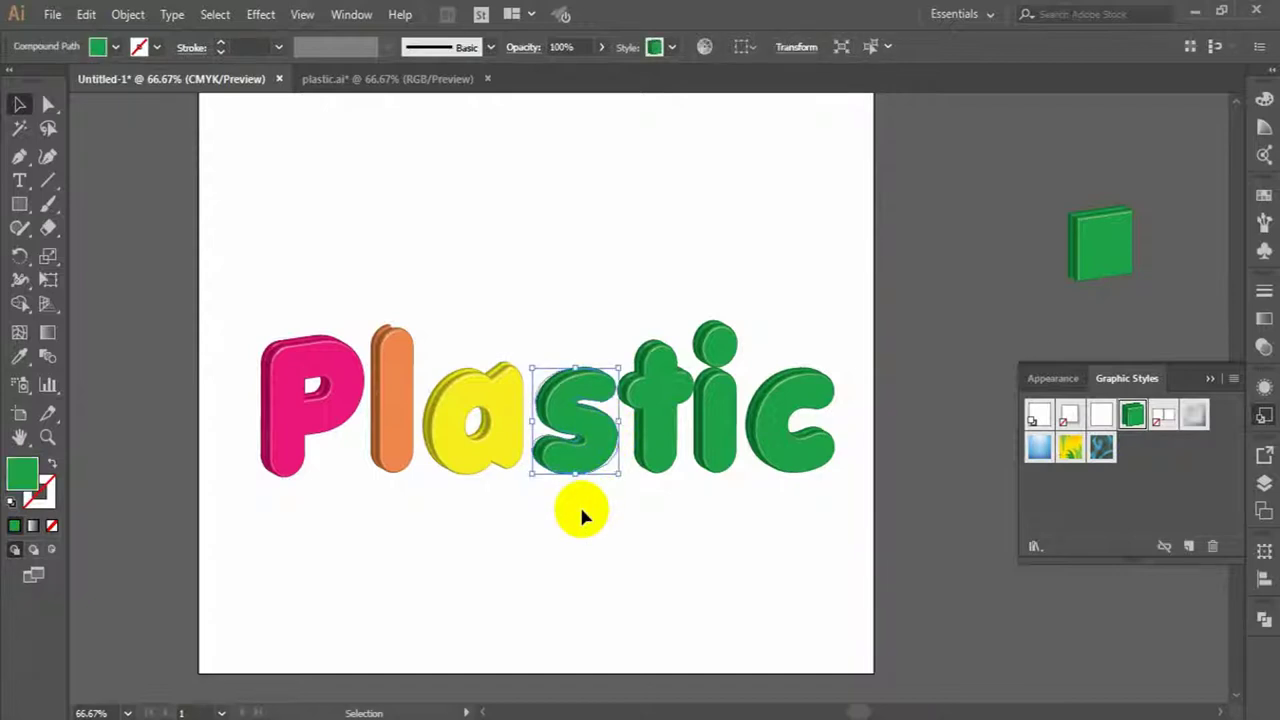
{"action": "double_click", "coordinate": [14, 476]}
{"action": "left_click", "coordinate": [760, 406]}
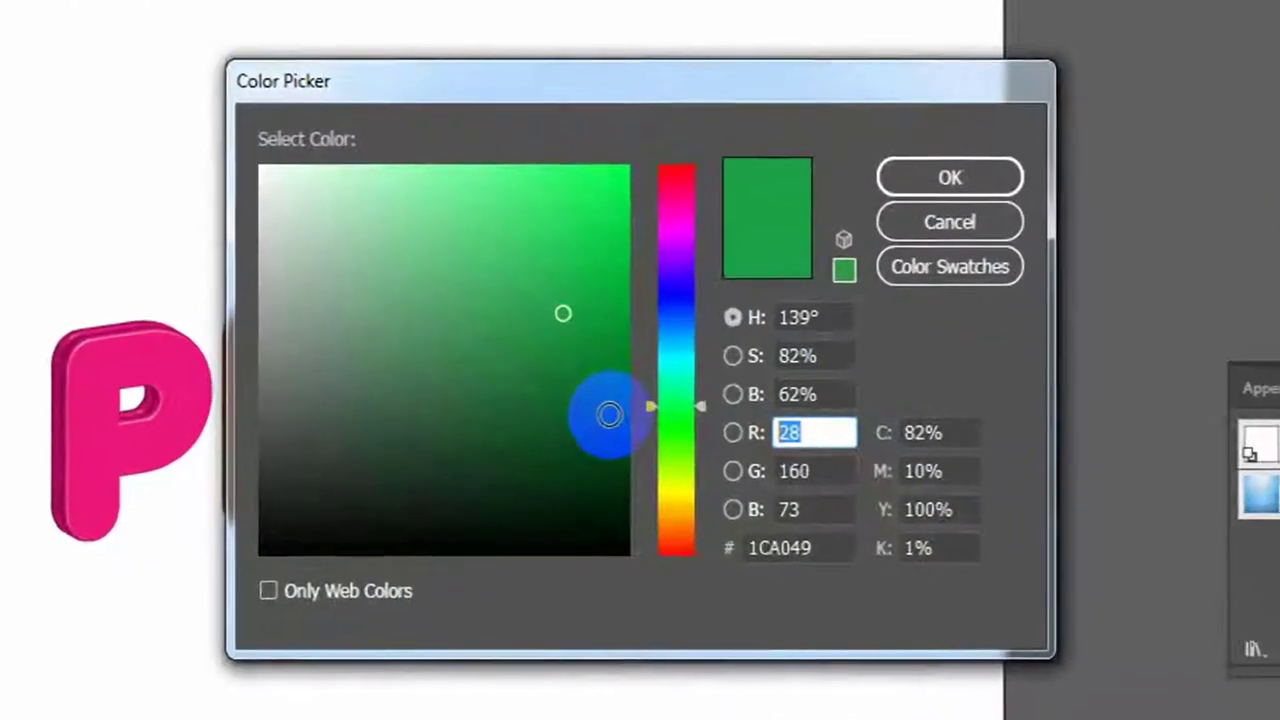
{"action": "type", "text": "138"}
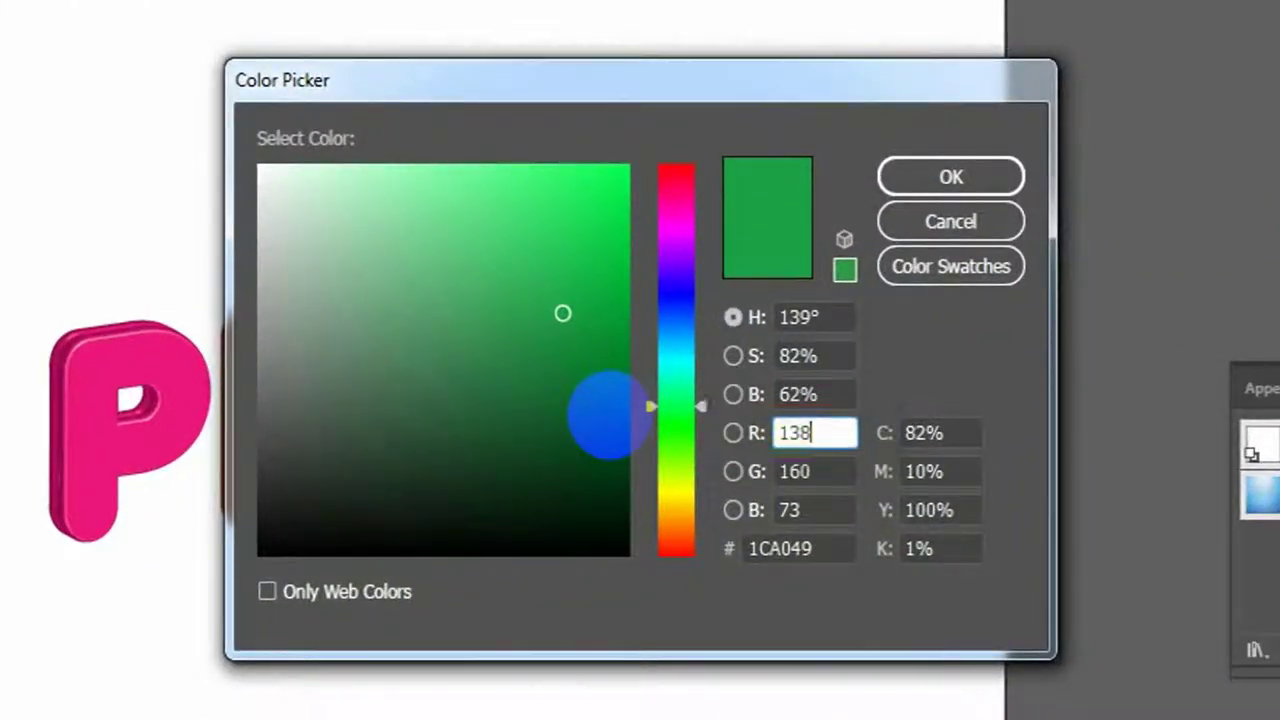
{"action": "key", "text": "Tab"}
{"action": "type", "text": "19"}
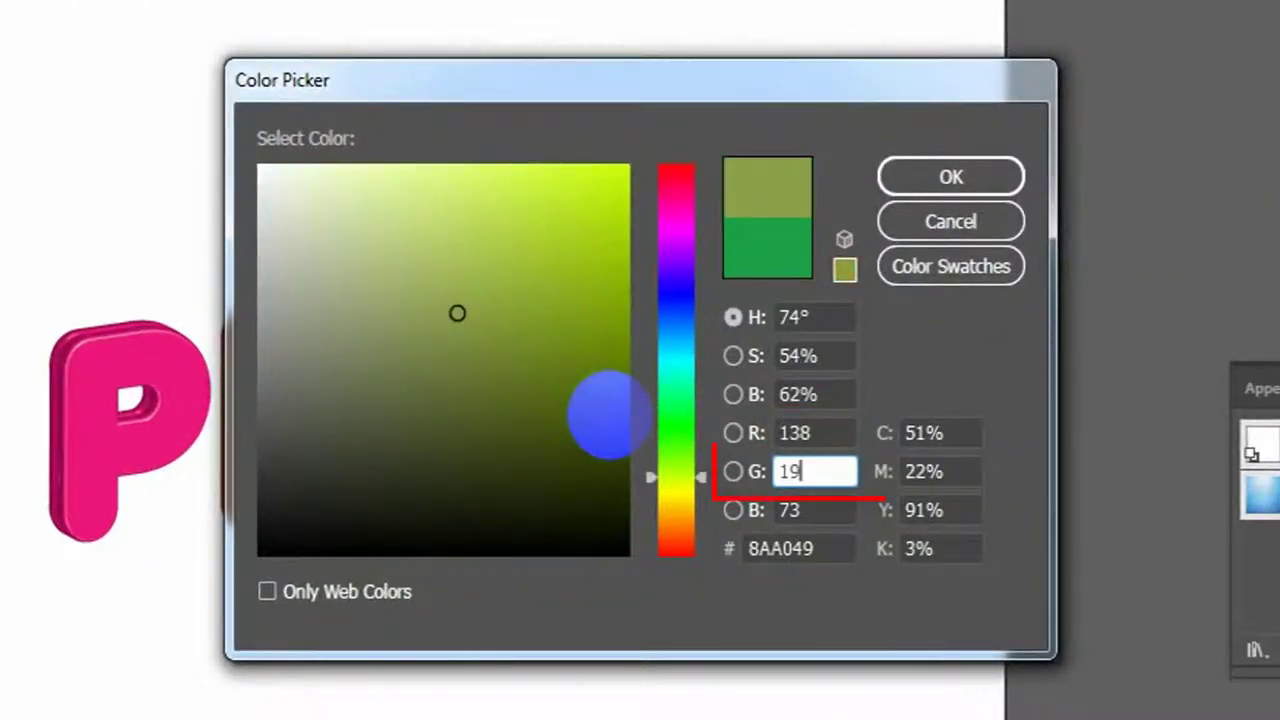
{"action": "key", "text": "Tab"}
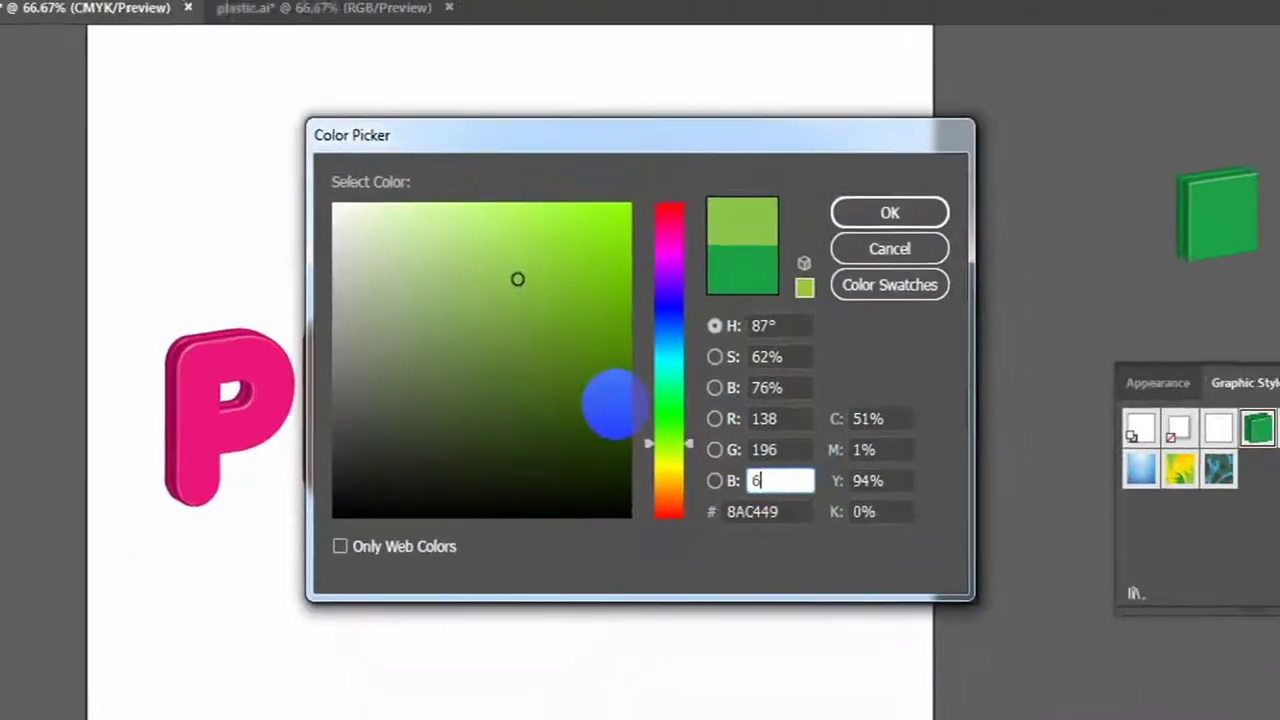
{"action": "key", "text": "Return"}
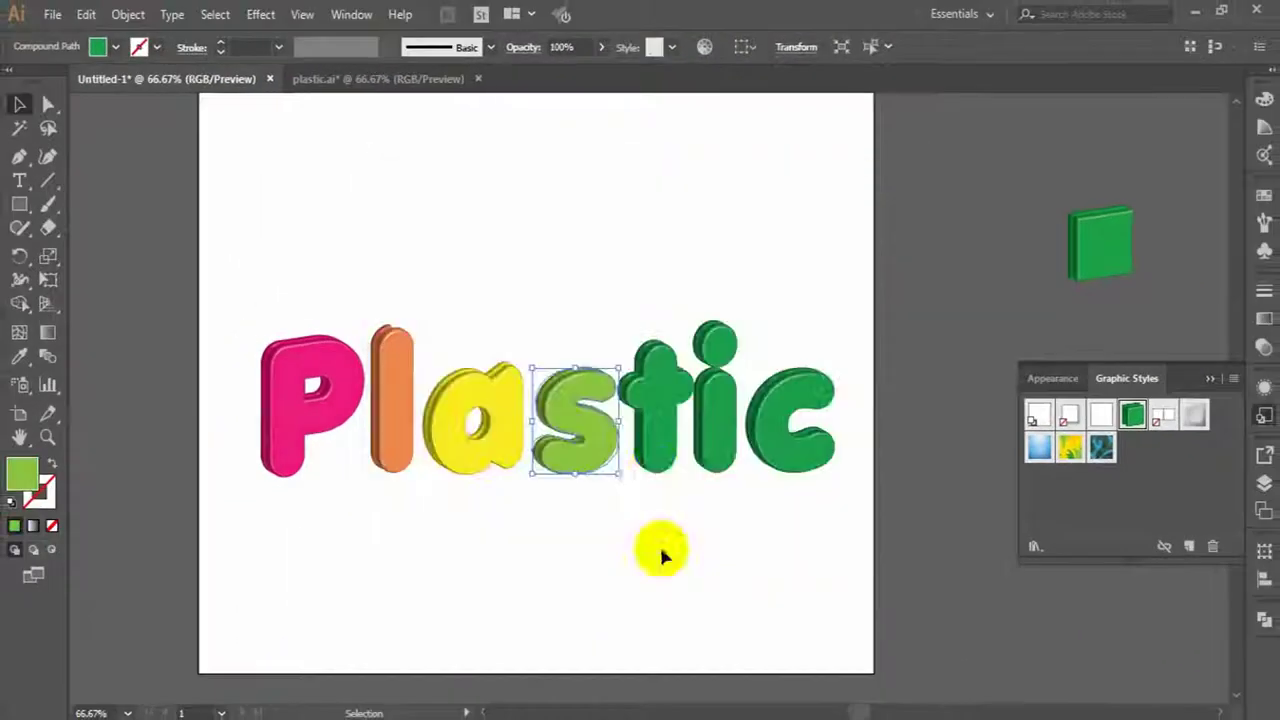
- Change the fill color of the letter "t" to cyan with RGB values 96, 255, 255, and deselect it
{"action": "left_click", "coordinate": [668, 437]}
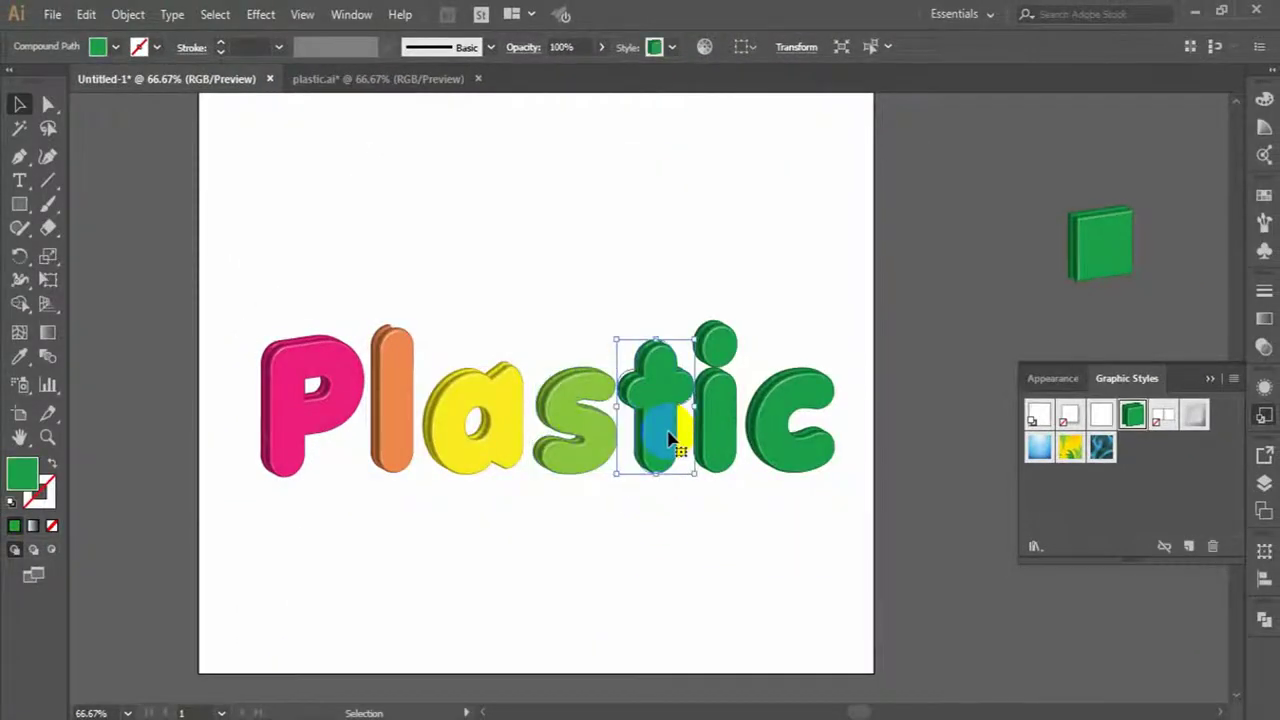
{"action": "double_click", "coordinate": [22, 472]}
{"action": "left_click", "coordinate": [762, 407]}
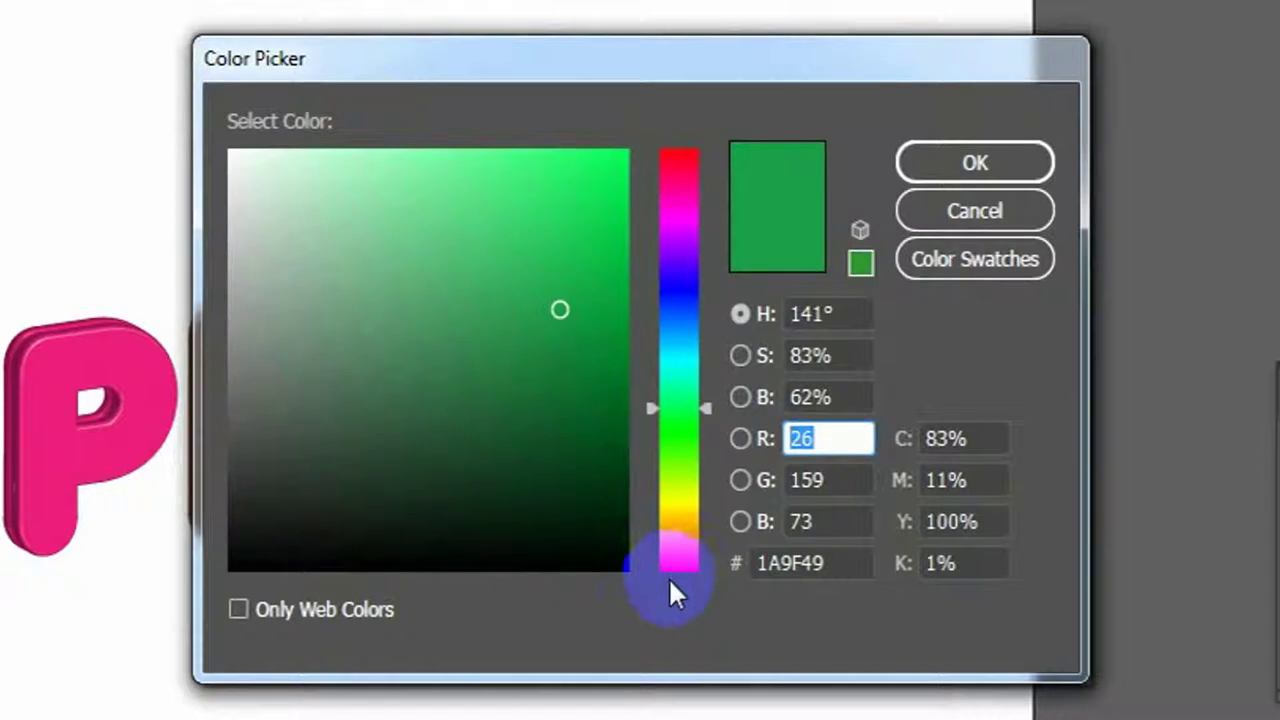
{"action": "type", "text": "96"}
{"action": "key", "text": "Tab"}
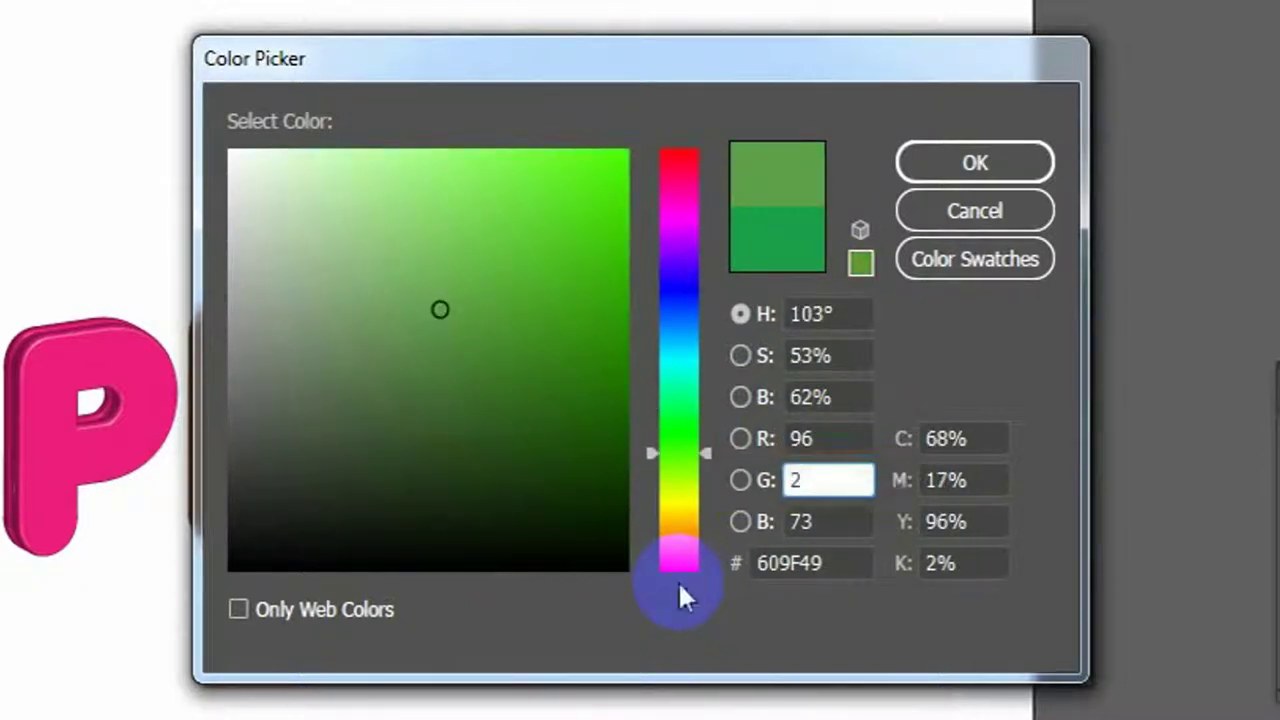
{"action": "type", "text": "55"}
{"action": "key", "text": "Tab"}
{"action": "type", "text": "255"}
{"action": "key", "text": "Return"}
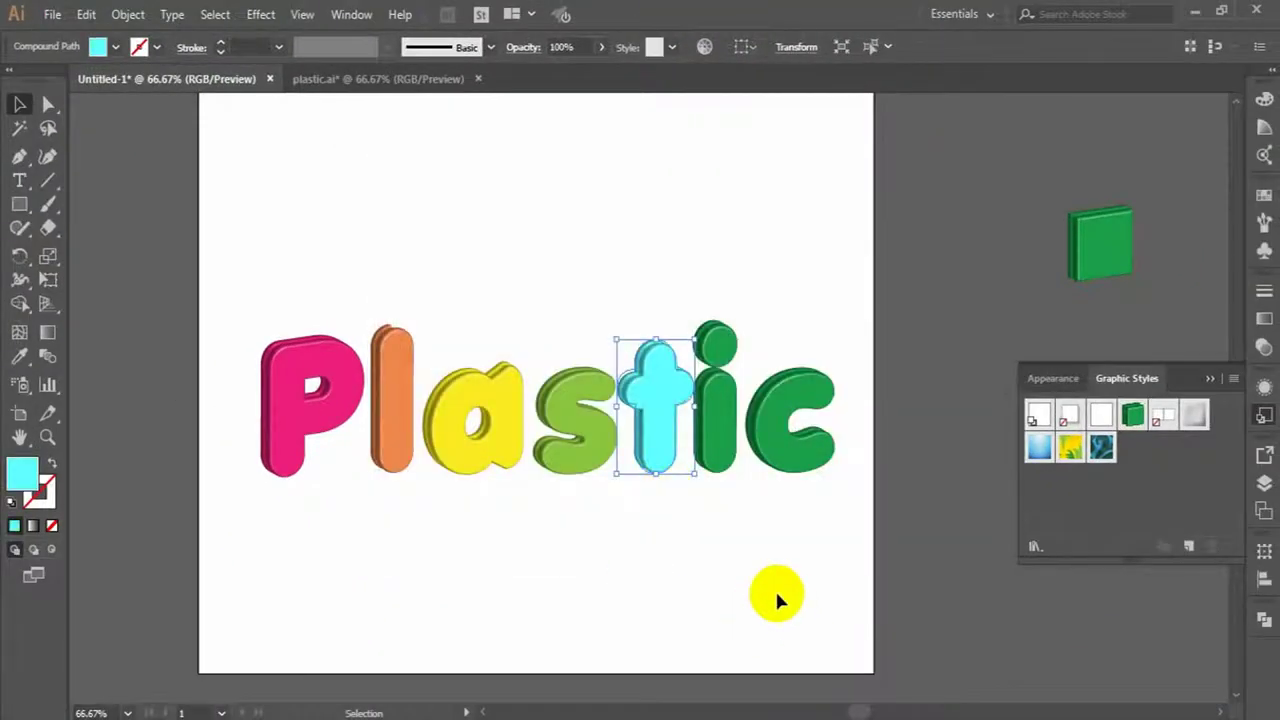
{"action": "left_click", "coordinate": [775, 592]}
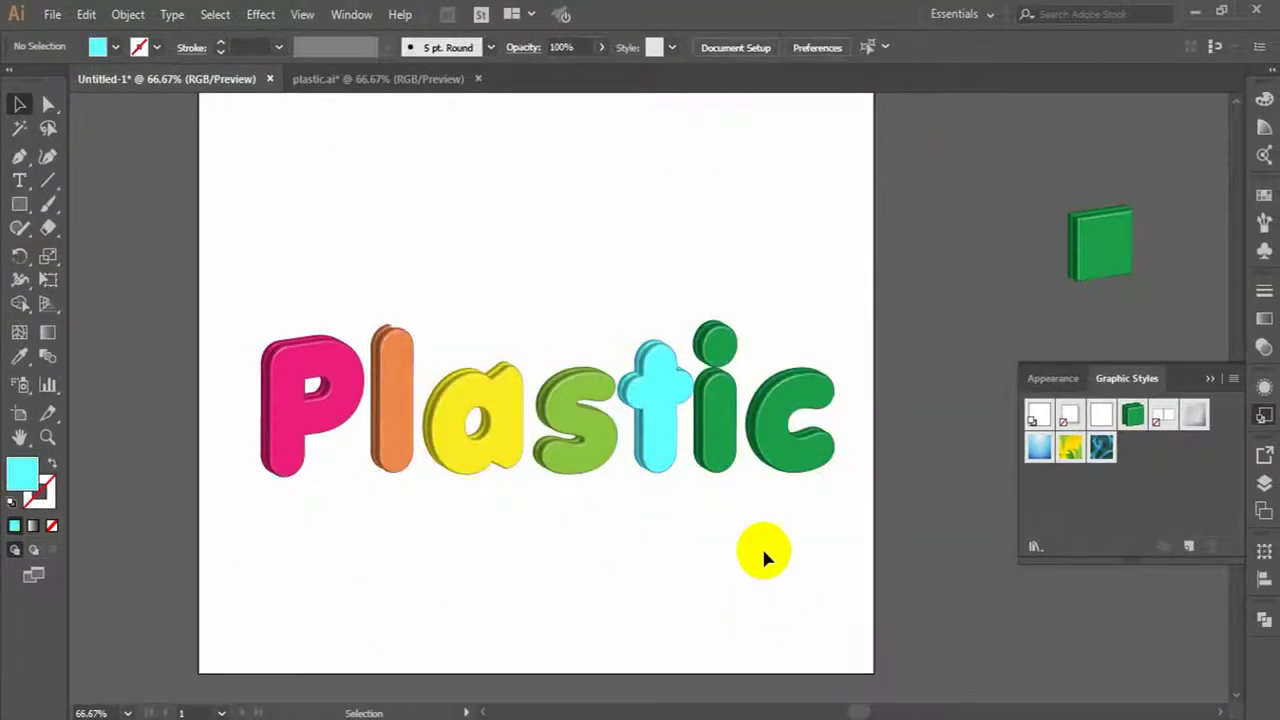
- Change the fill color of the letter "i" to light blue with RGB values 135, 176, 230, and deselect it
{"action": "left_click", "coordinate": [727, 393]}
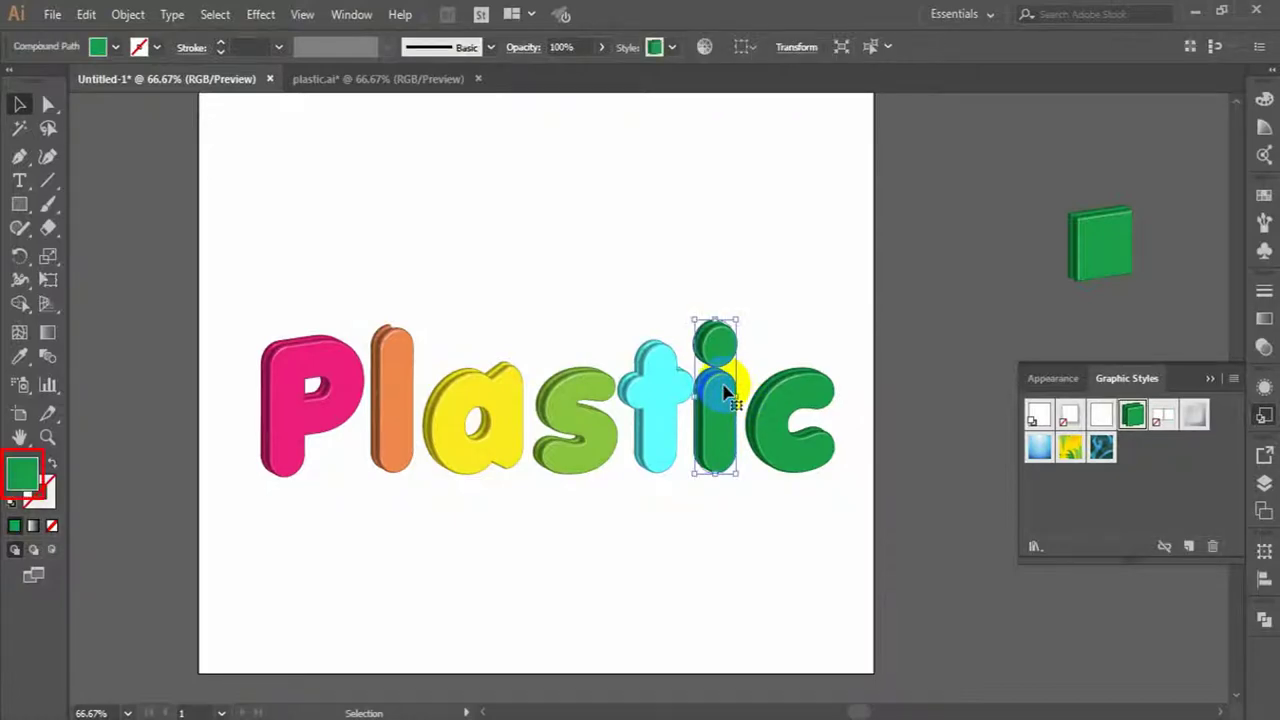
{"action": "double_click", "coordinate": [23, 472]}
{"action": "double_click", "coordinate": [754, 405]}
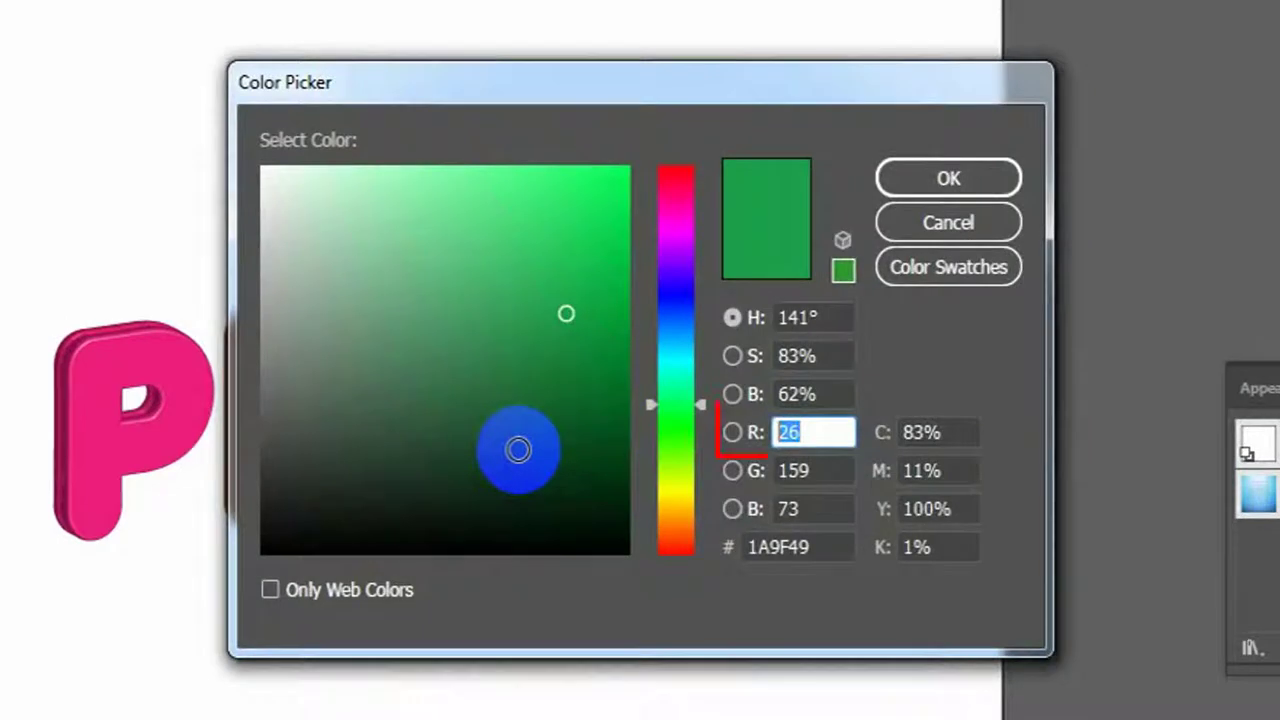
{"action": "type", "text": "133"}
{"action": "key", "text": "Tab"}
{"action": "type", "text": "176"}
{"action": "key", "text": "Tab"}
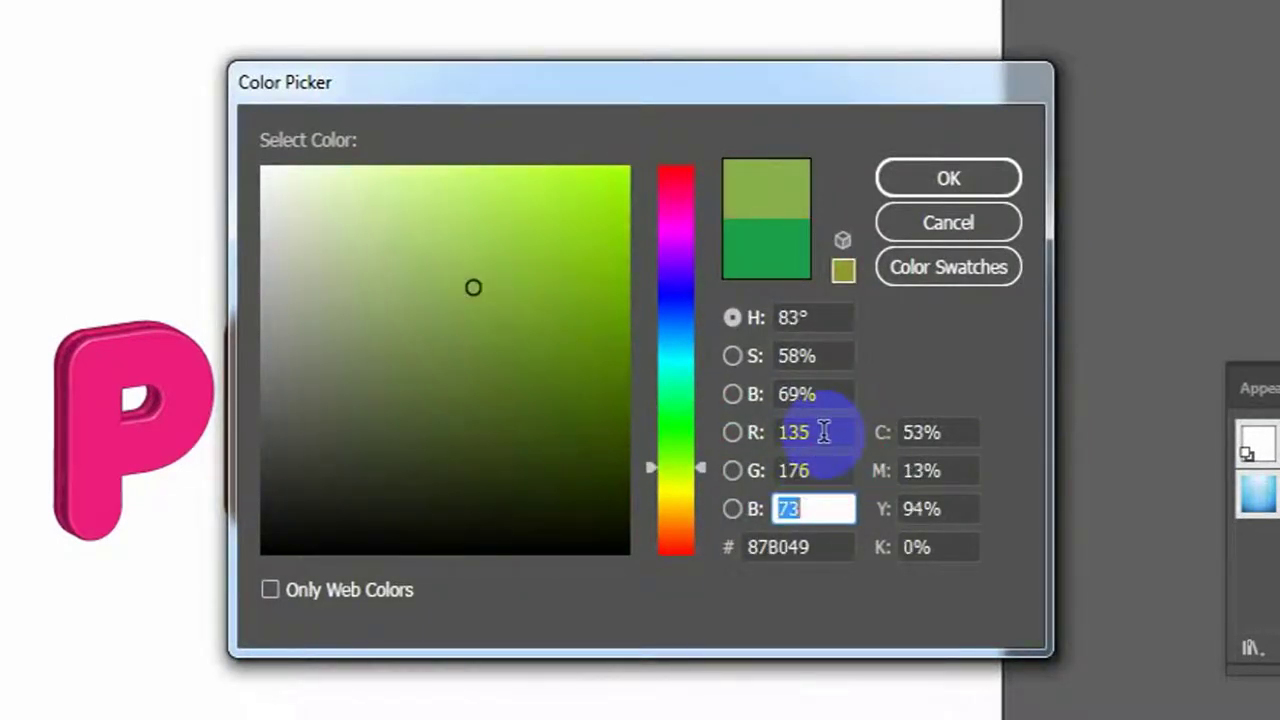
{"action": "type", "text": "230"}
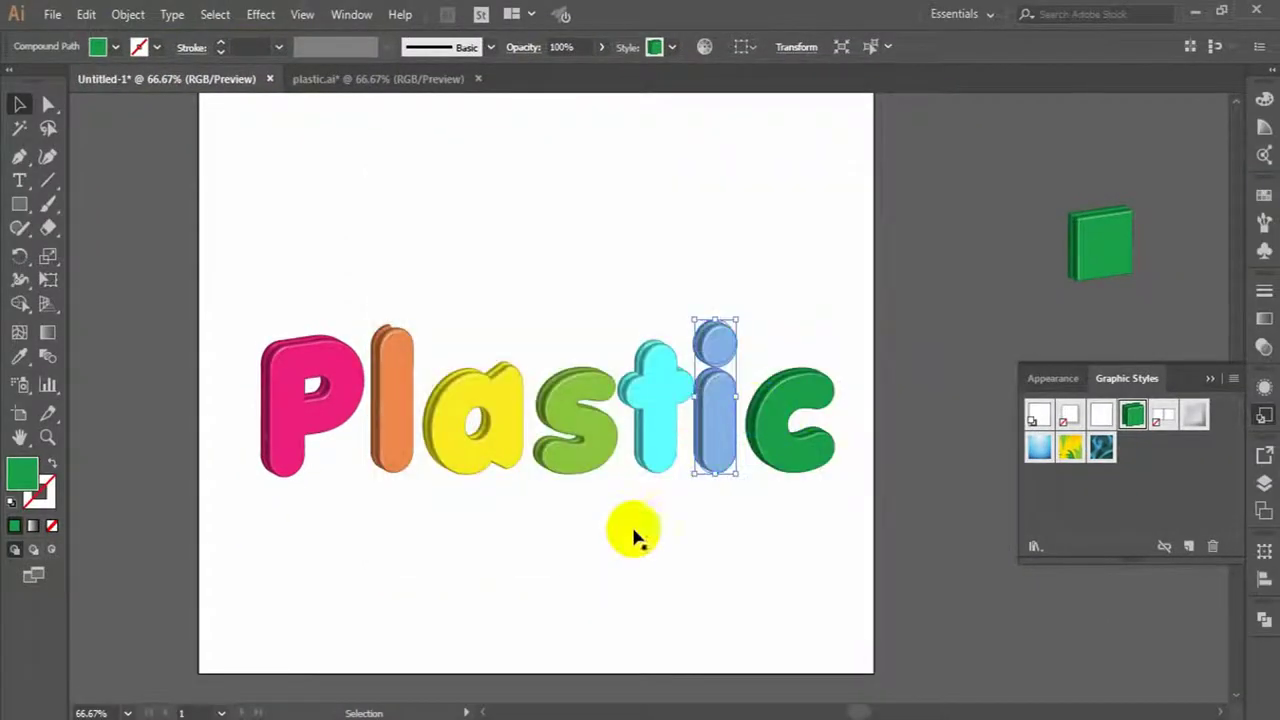
{"action": "left_click", "coordinate": [629, 534]}
- Change the fill color of the letter "c" to a light gray with red 204 and green 204
{"action": "left_click", "coordinate": [812, 452]}
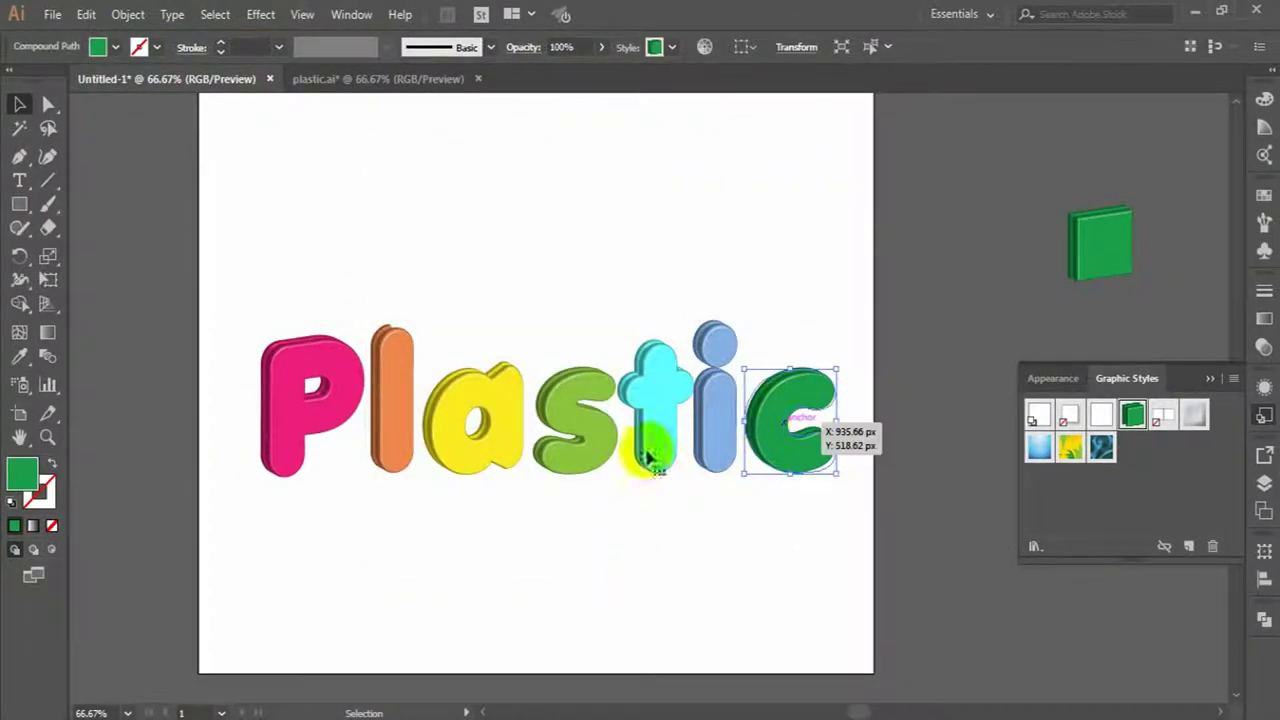
{"action": "left_click", "coordinate": [28, 485]}
{"action": "double_click", "coordinate": [24, 478]}
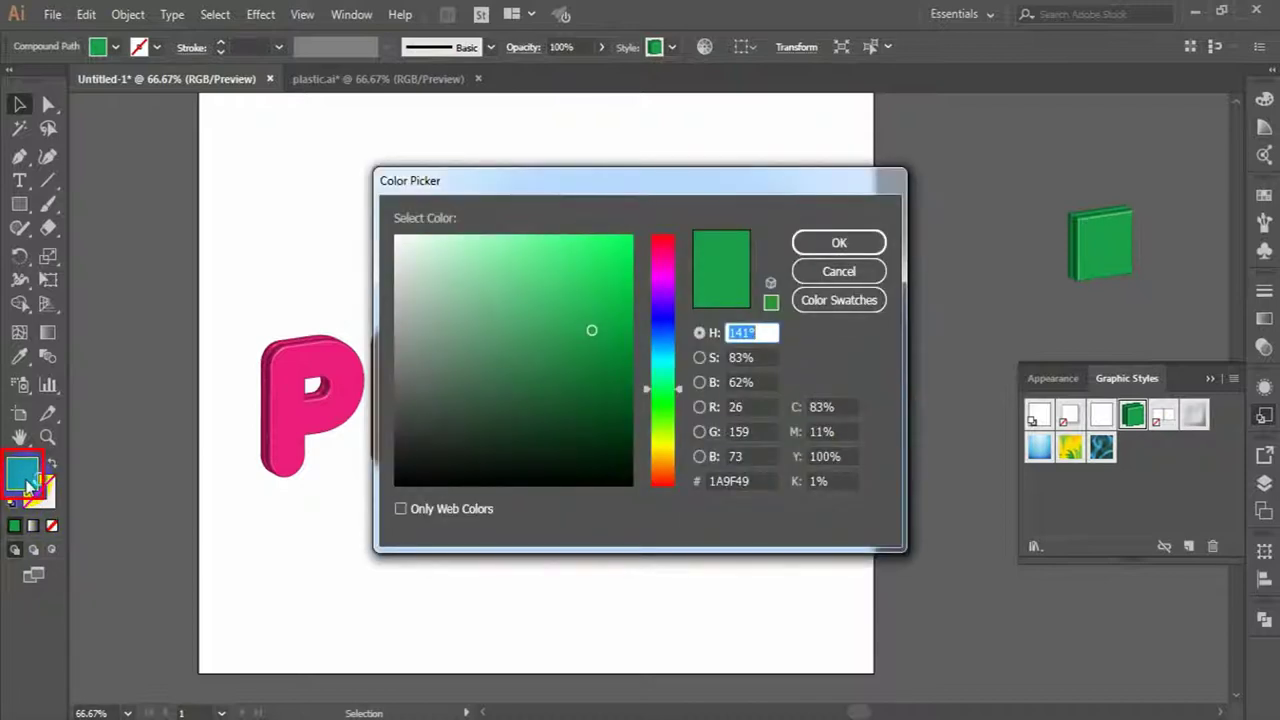
{"action": "left_click", "coordinate": [755, 406]}
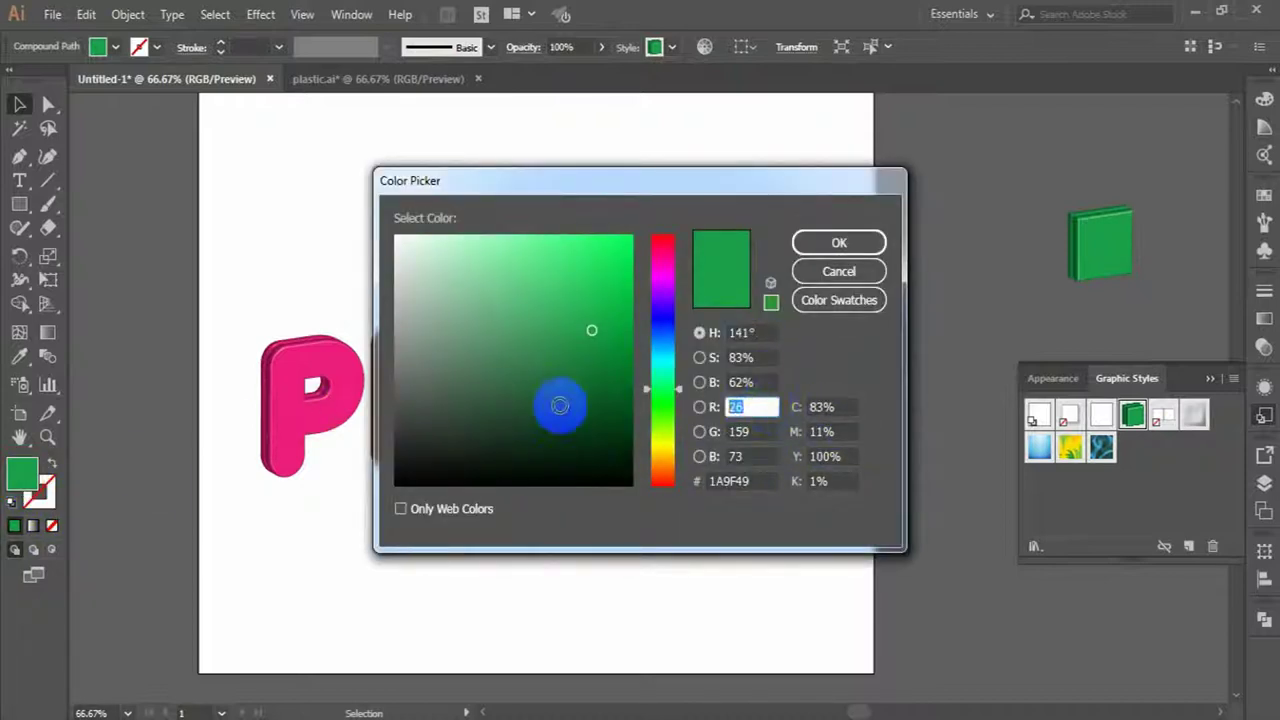
{"action": "type", "text": "204"}
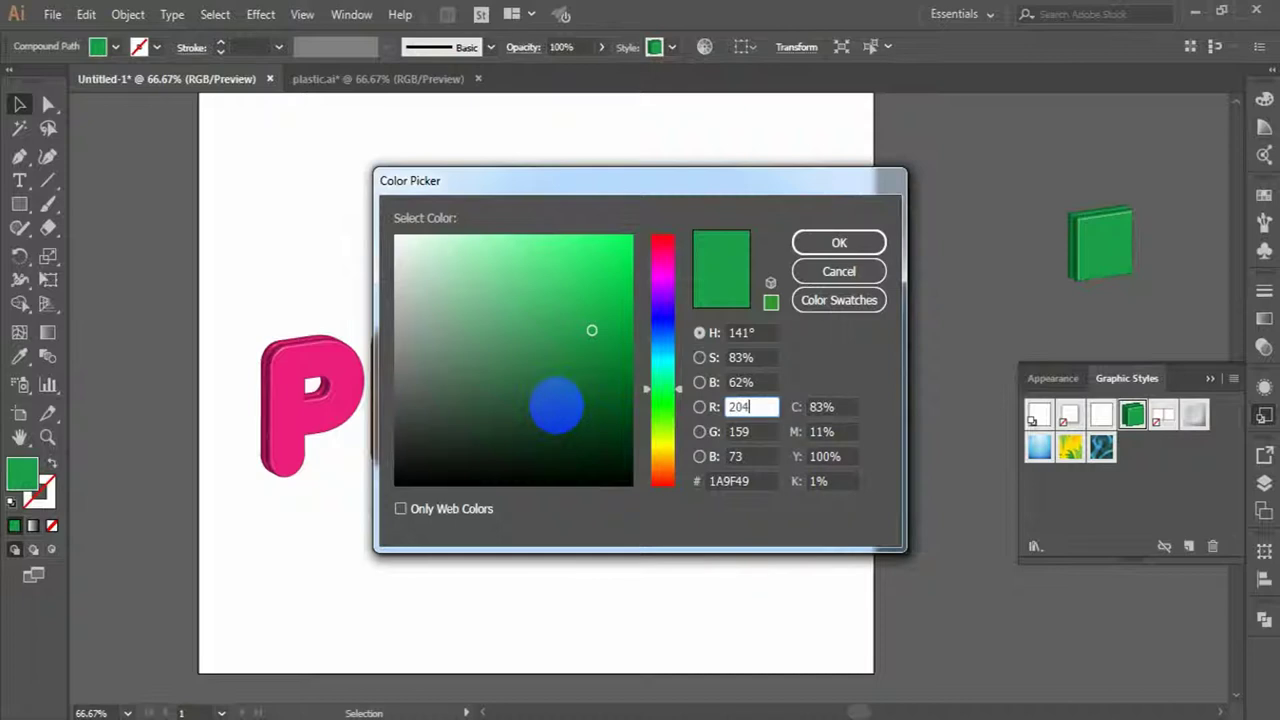
{"action": "key", "text": "Tab"}
{"action": "type", "text": "204"}
{"action": "key", "text": "Tab"}
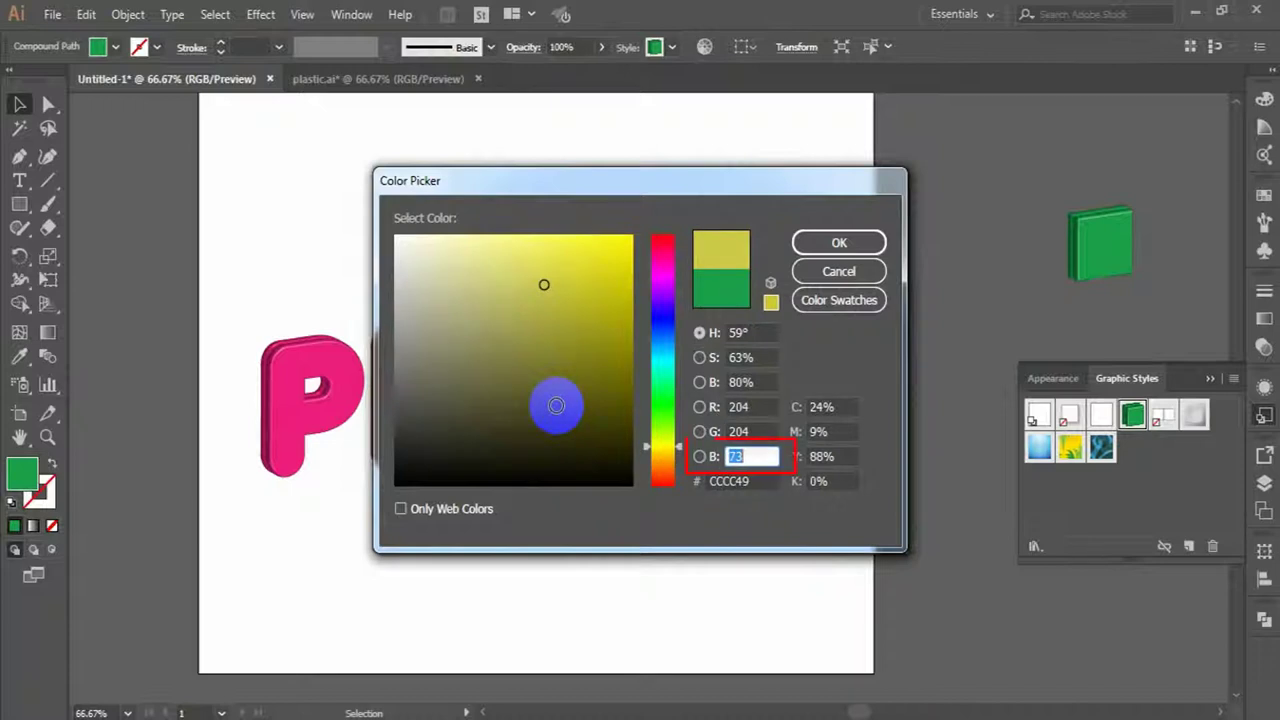
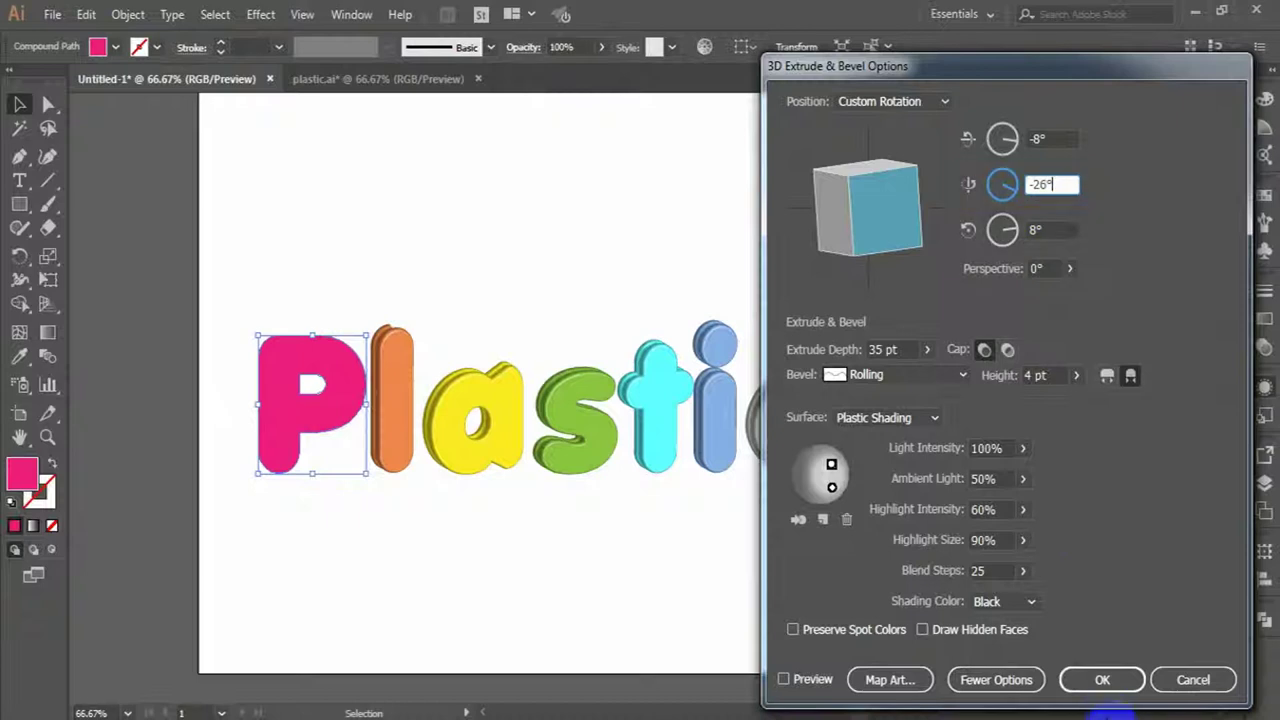
- Apply an Extrude & Bevel rotation of -8°, -26° and 8° to the letter "P" and deselect it
{"action": "left_click", "coordinate": [1104, 681]}
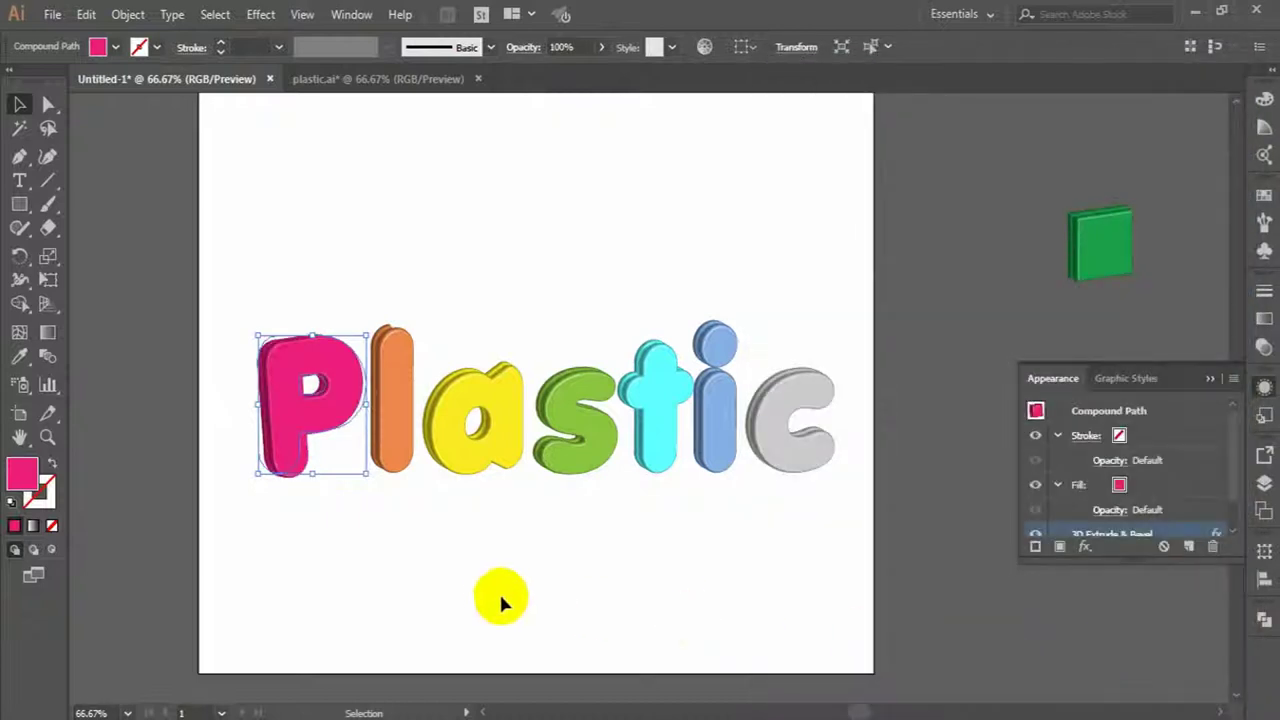
{"action": "left_click", "coordinate": [436, 566]}
- Set the Z rotation of the letter "l" to -8° in its Extrude & Bevel effect, and deselect it
{"action": "left_click", "coordinate": [395, 430]}
{"action": "left_click", "coordinate": [1112, 534]}
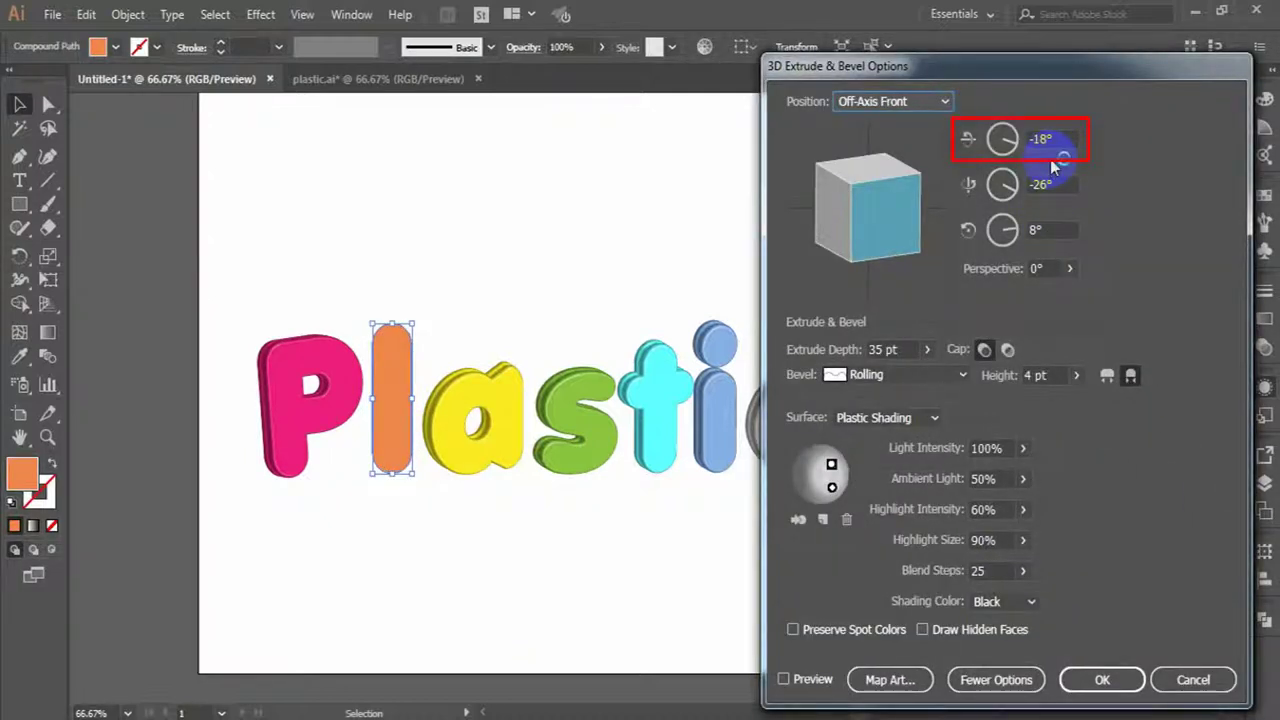
{"action": "left_click", "coordinate": [1030, 228]}
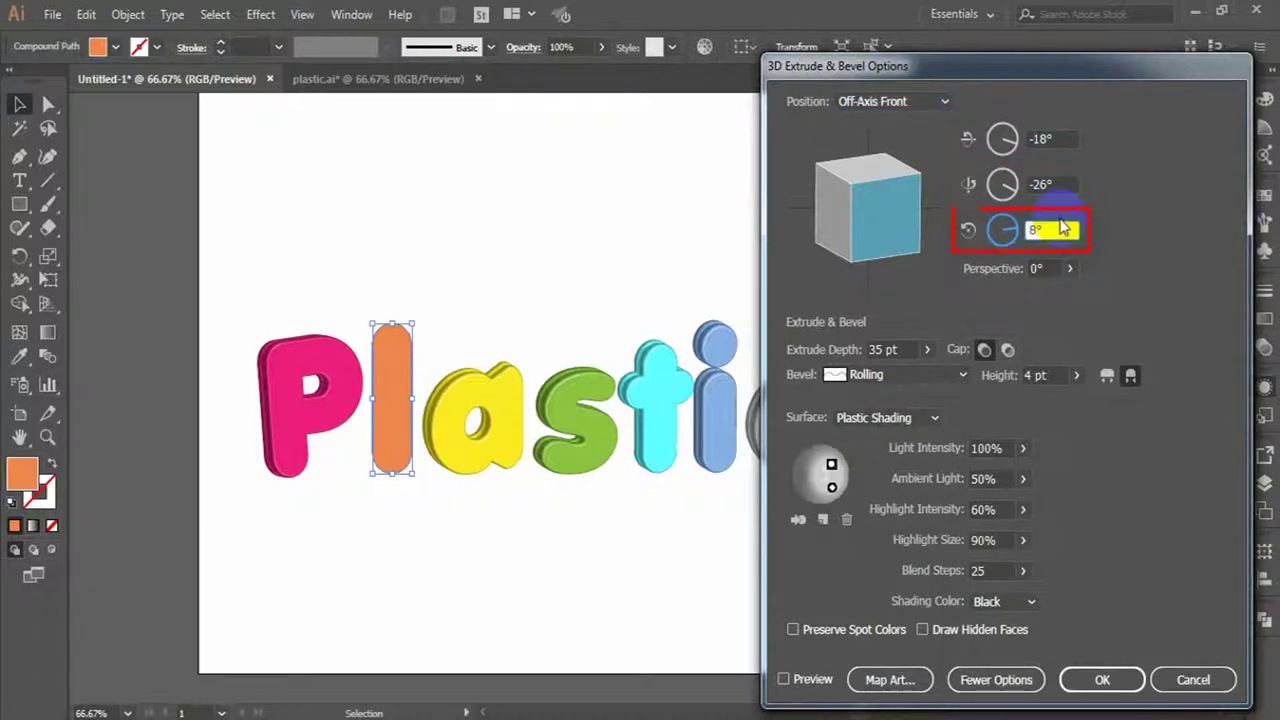
{"action": "type", "text": "-8"}
{"action": "key", "text": "Return"}
{"action": "left_click", "coordinate": [600, 534]}
- Set the Y rotation of the letter "a" to 20° in its Extrude & Bevel effect, and deselect it
{"action": "left_click", "coordinate": [518, 460]}
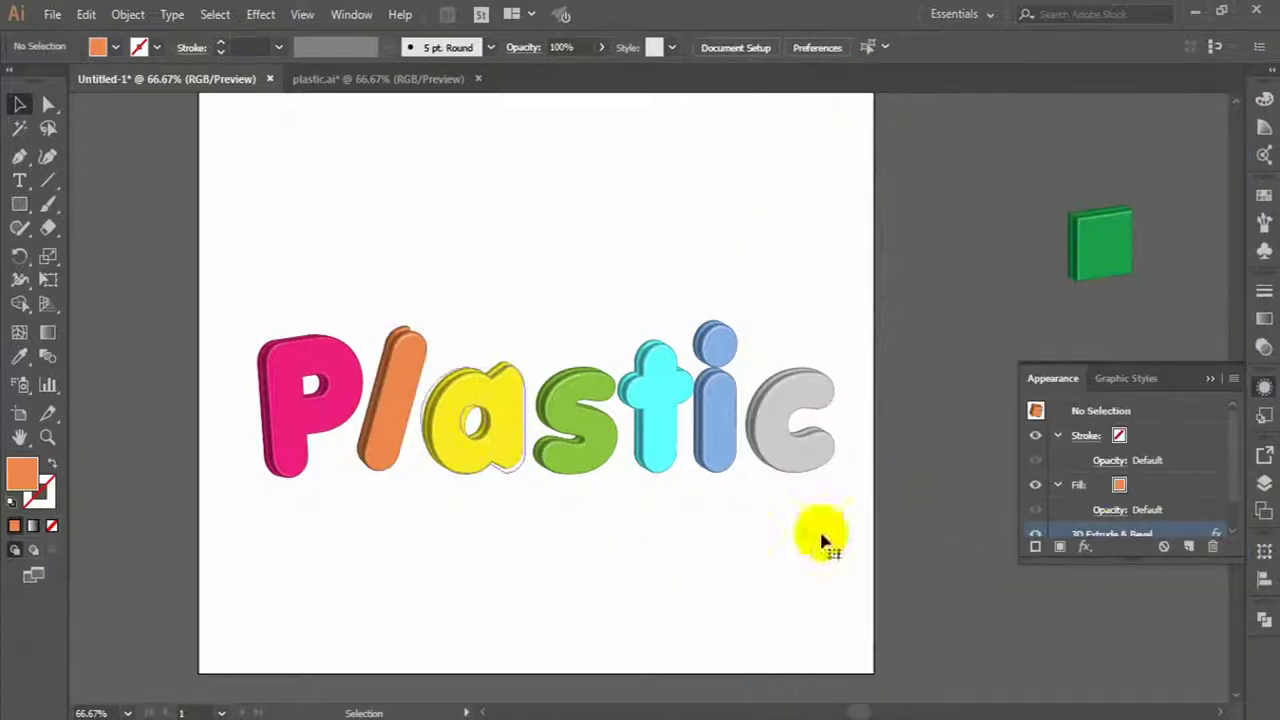
{"action": "scroll", "coordinate": [1188, 458], "scroll_direction": "down", "scroll_amount": 2}
{"action": "left_click", "coordinate": [1120, 500]}
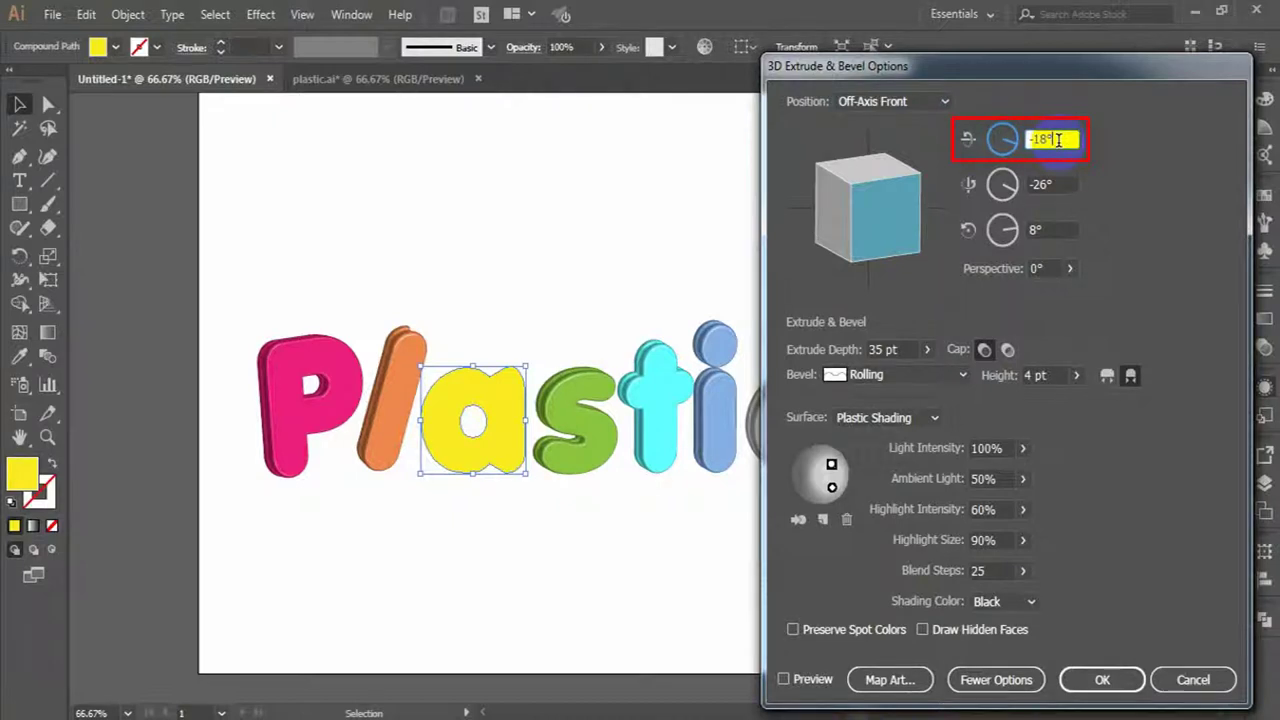
{"action": "left_click", "coordinate": [1055, 186]}
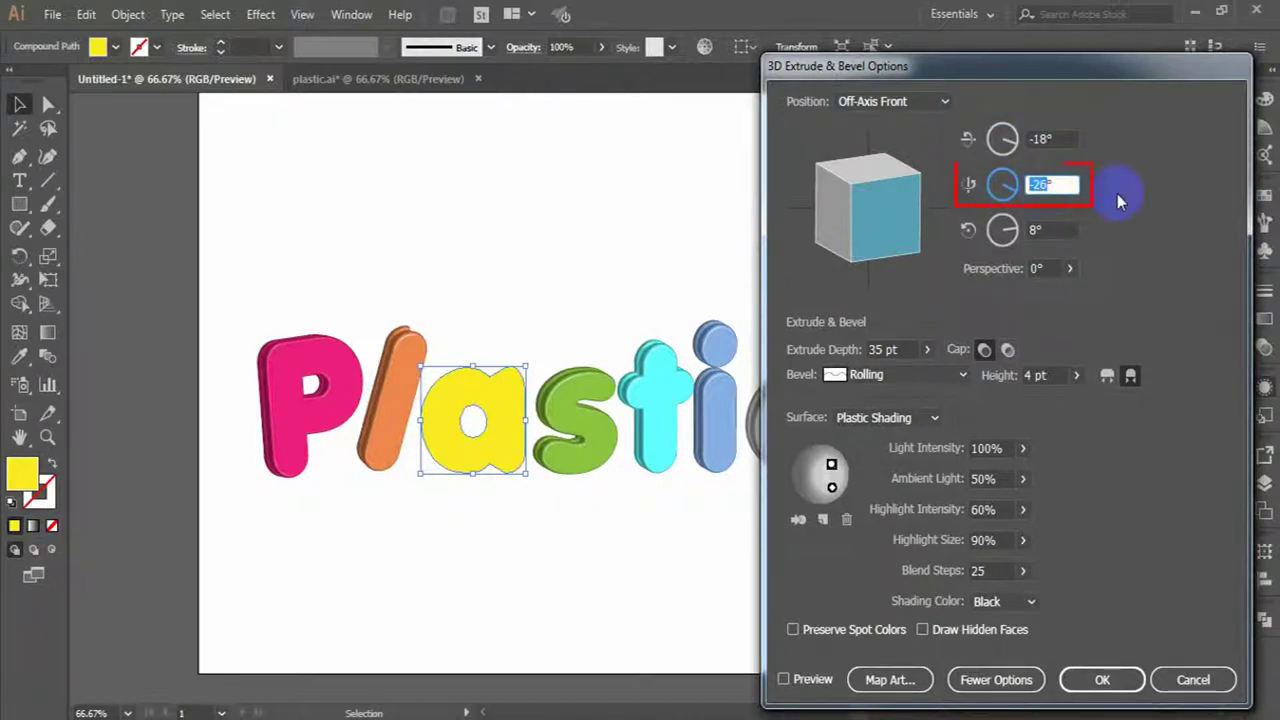
{"action": "type", "text": "2"}
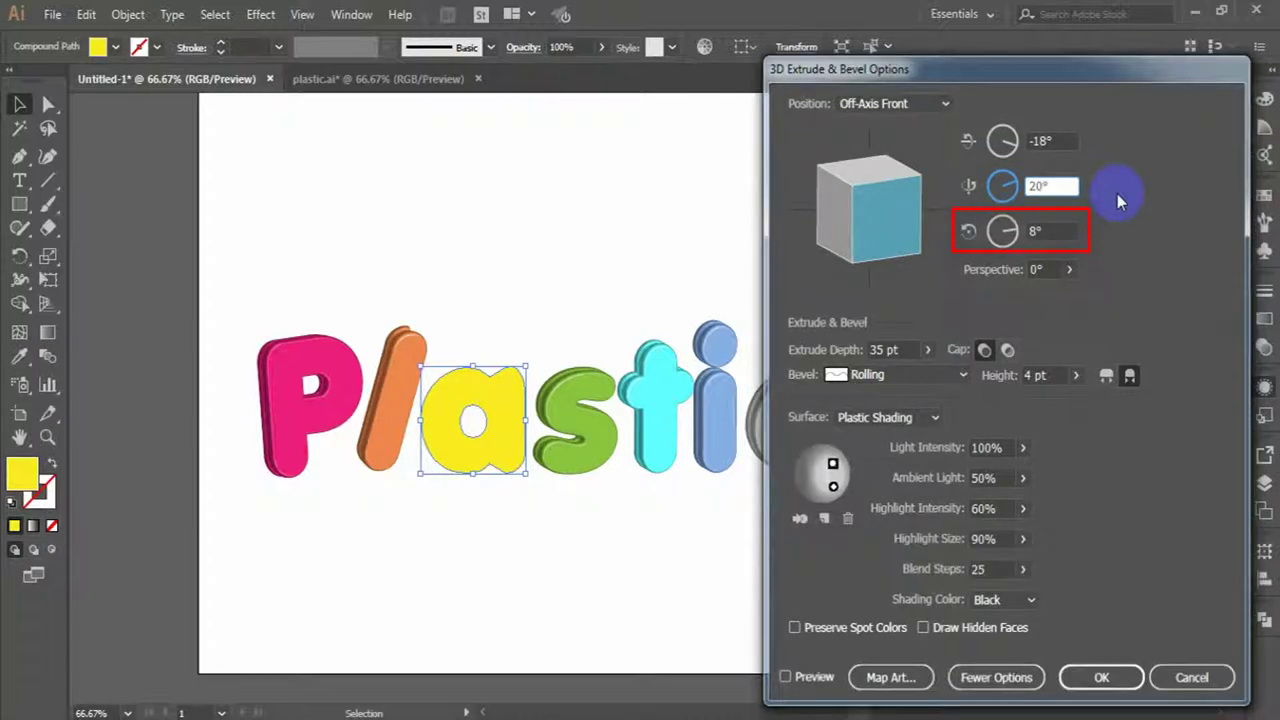
{"action": "key", "text": "Return"}
{"action": "left_click", "coordinate": [748, 537]}
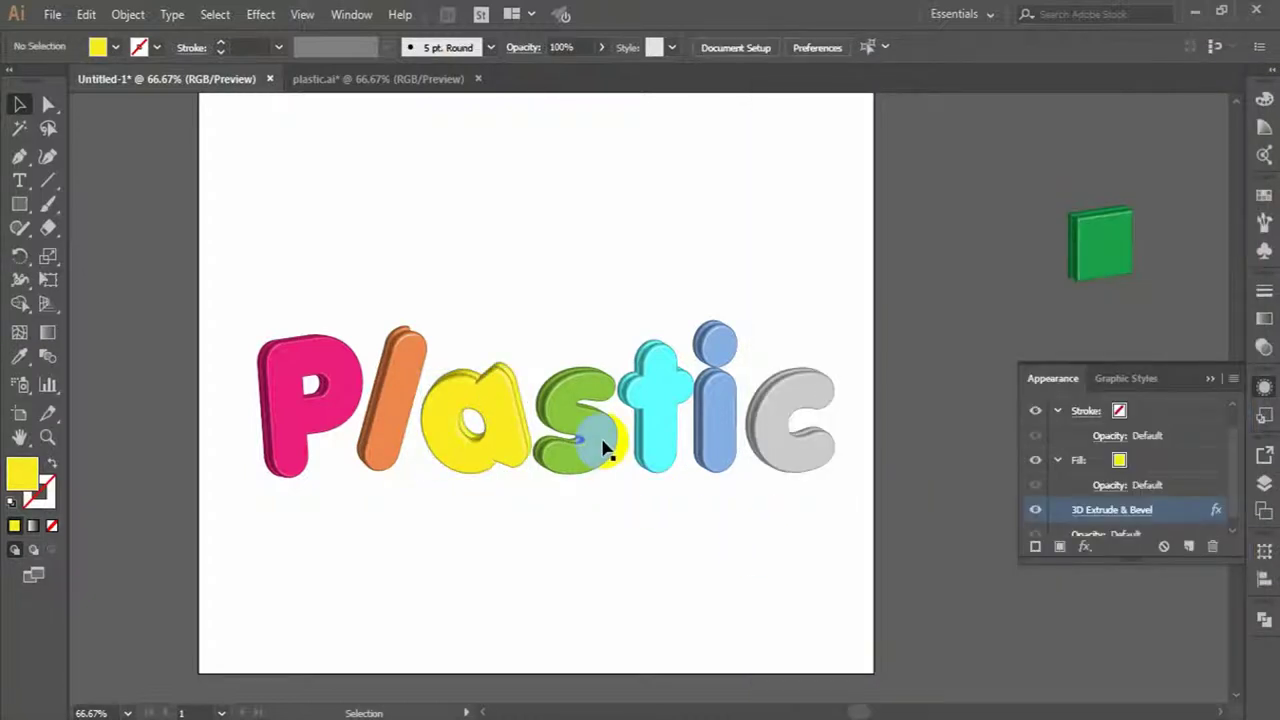
- Rotate the letter "s" in its Extrude & Bevel effect to X -17°, Y -19° and Z 6°
{"action": "left_click", "coordinate": [603, 447]}
{"action": "left_click", "coordinate": [1105, 511]}
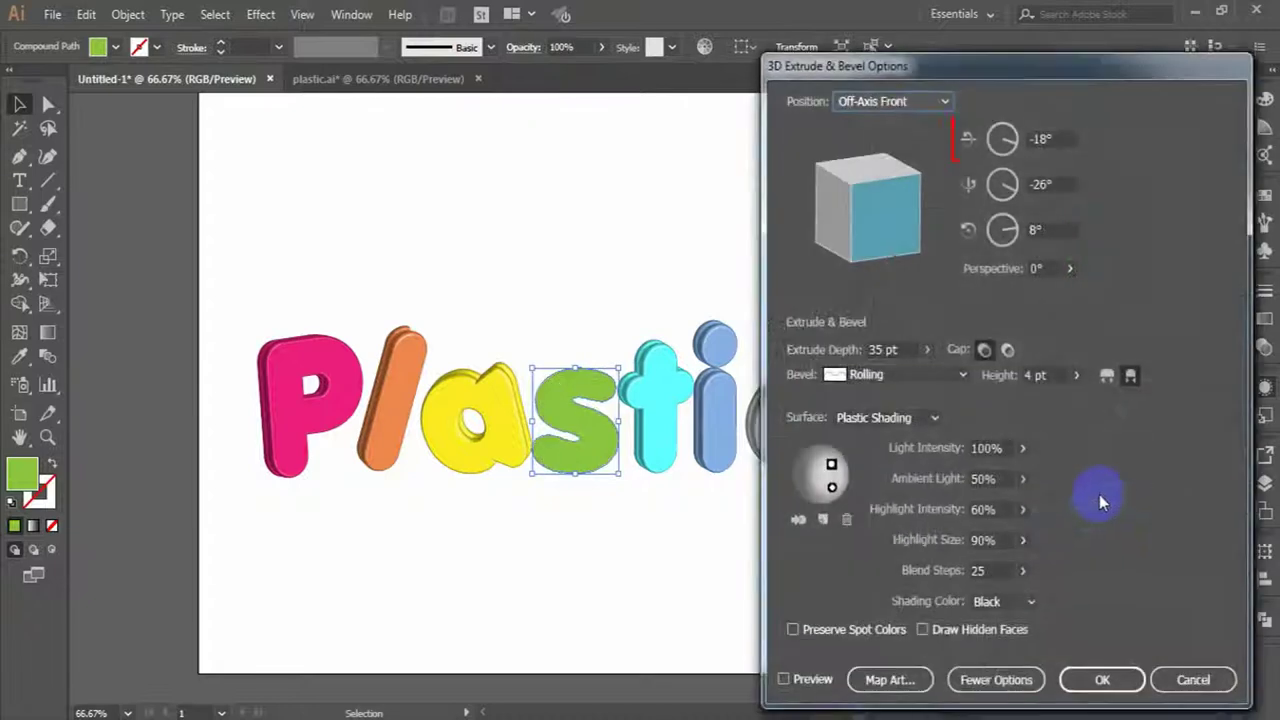
{"action": "left_click", "coordinate": [1040, 138]}
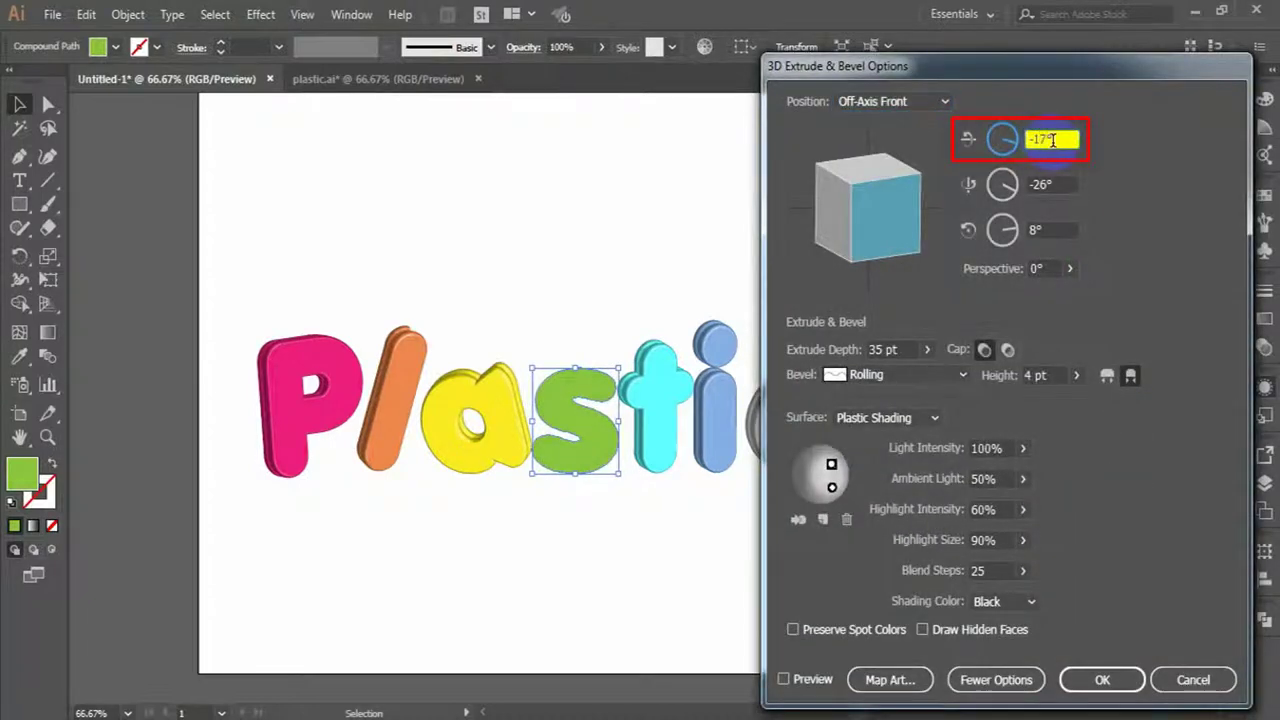
{"action": "left_click", "coordinate": [1045, 182]}
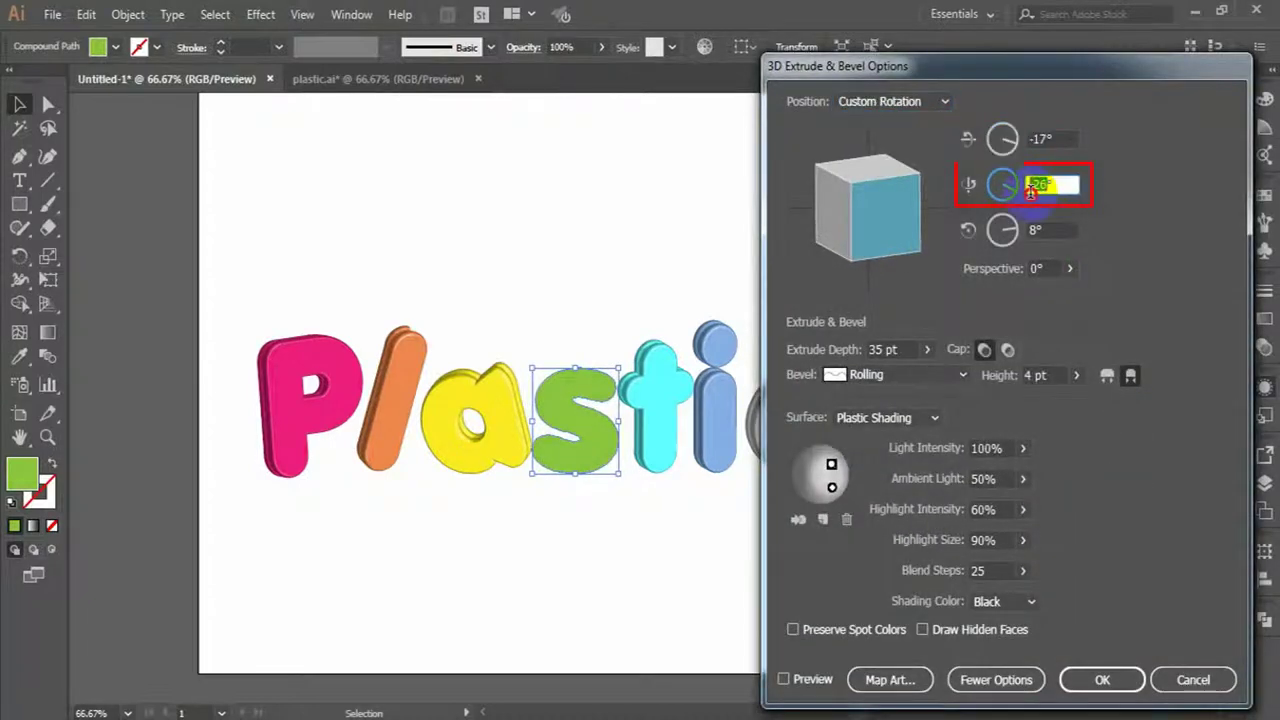
{"action": "type", "text": "-19"}
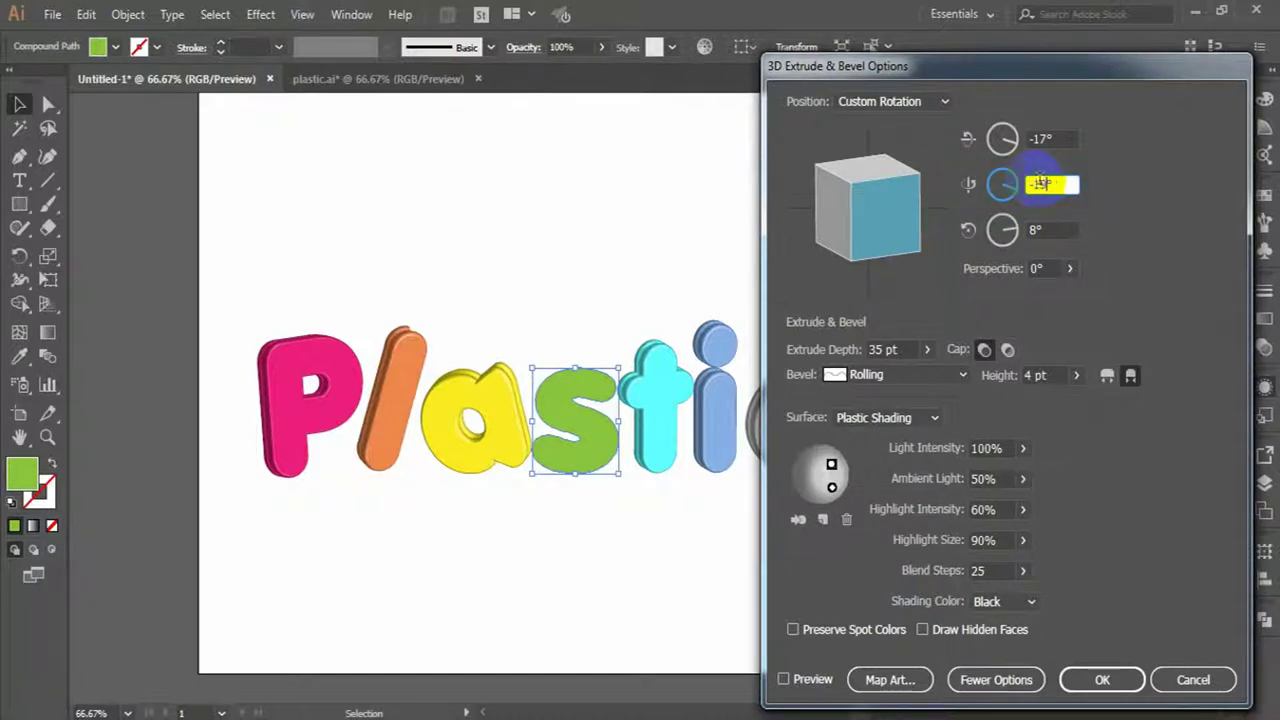
{"action": "left_click", "coordinate": [1033, 229]}
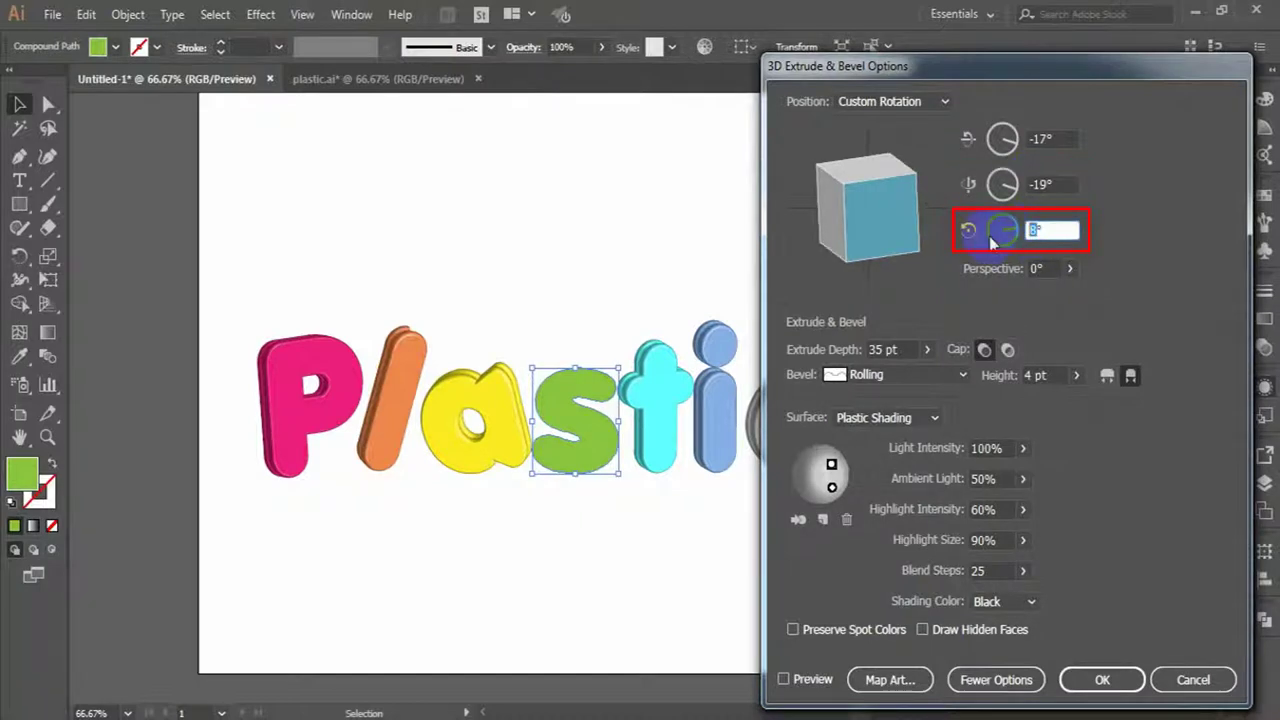
{"action": "type", "text": "6"}
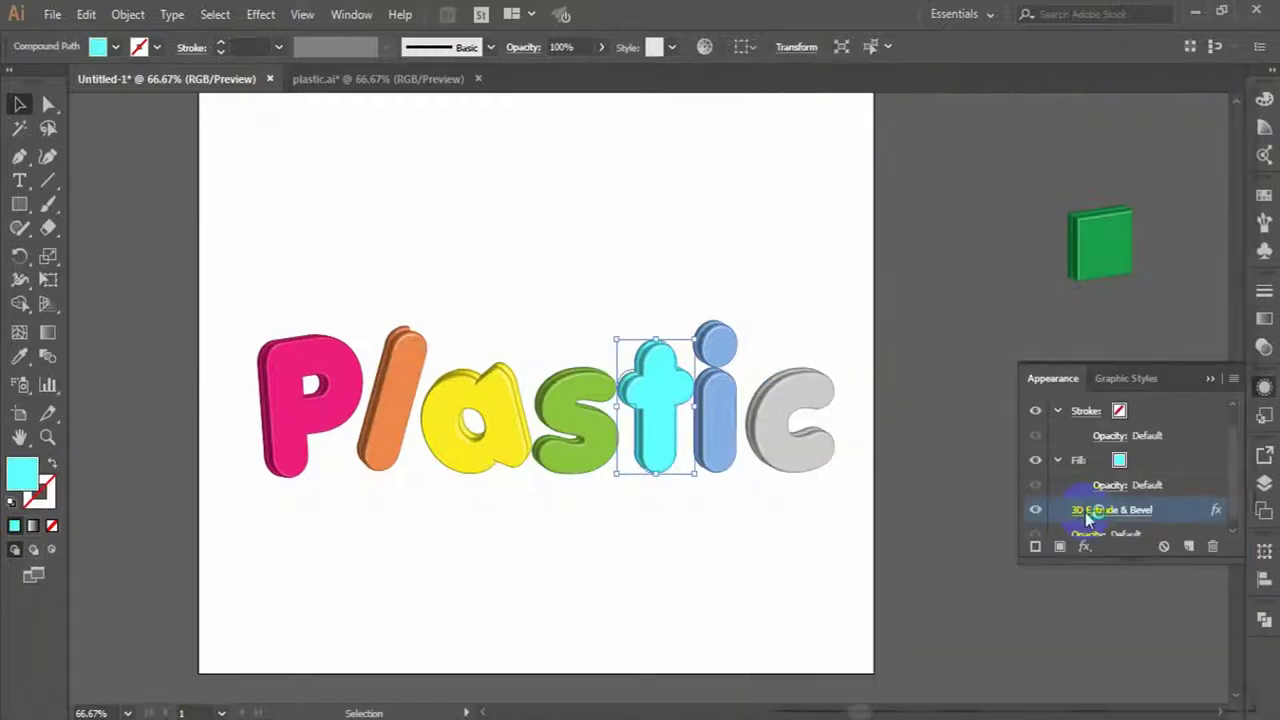
- Set the X rotation of the letter "t" to 18° in its Extrude & Bevel effect
{"action": "left_click", "coordinate": [1085, 510]}
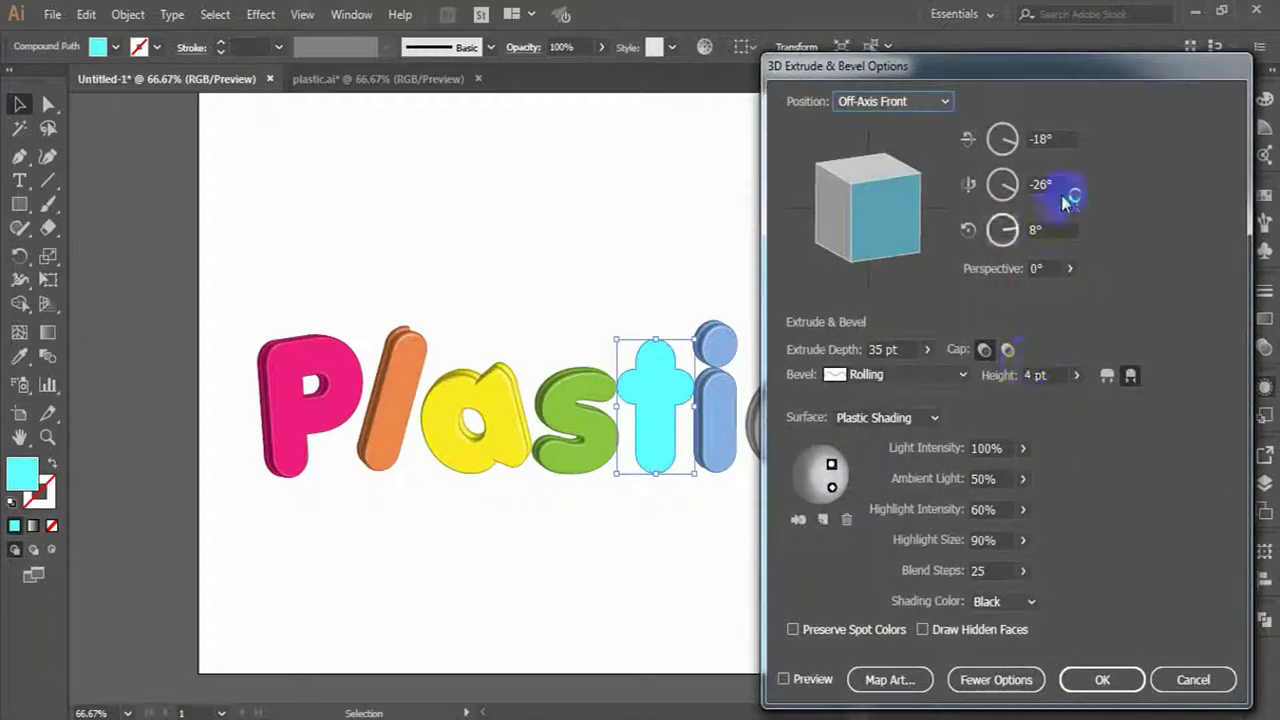
{"action": "left_click", "coordinate": [1065, 139]}
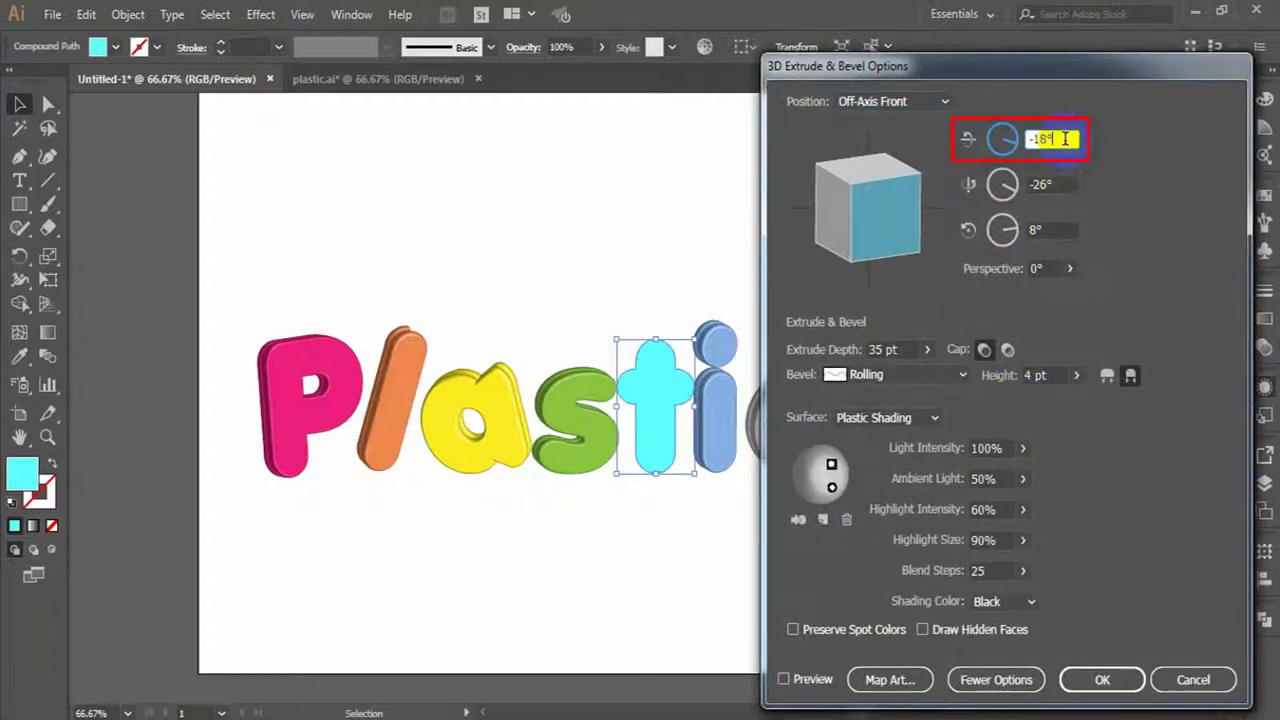
{"action": "key", "text": "Home"}
{"action": "key", "text": "Delete"}
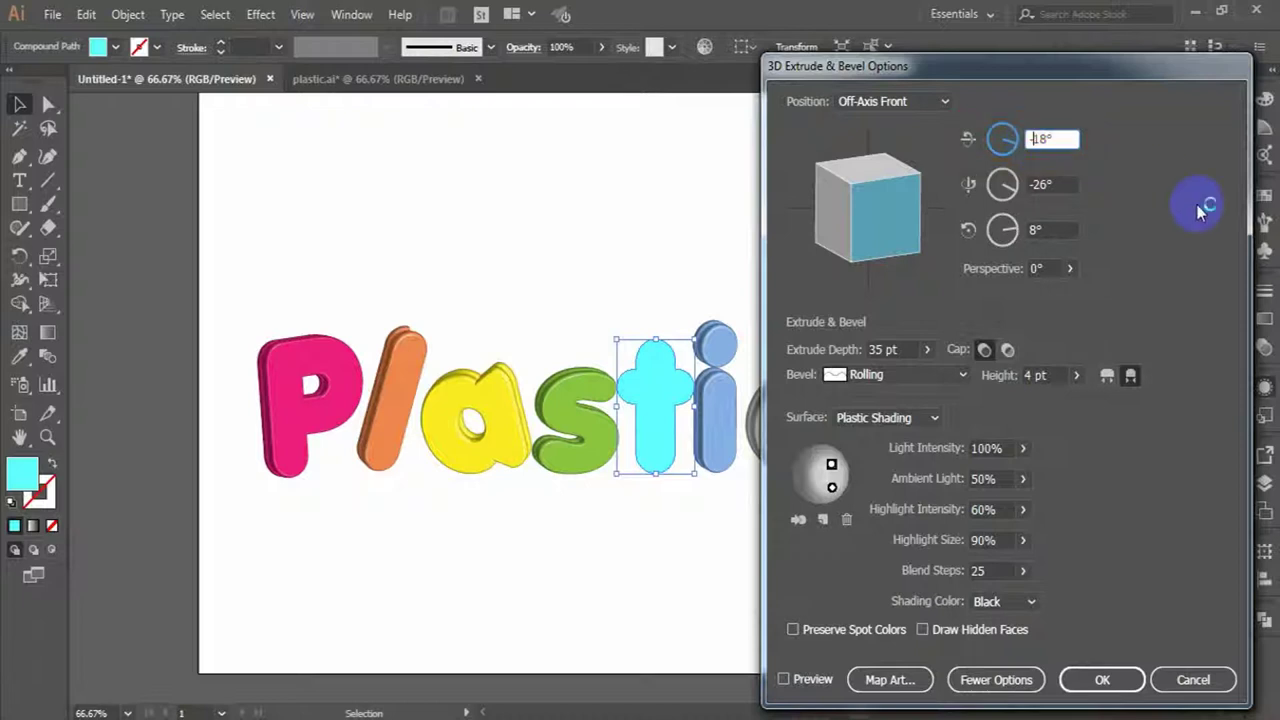
{"action": "left_click", "coordinate": [1066, 183]}
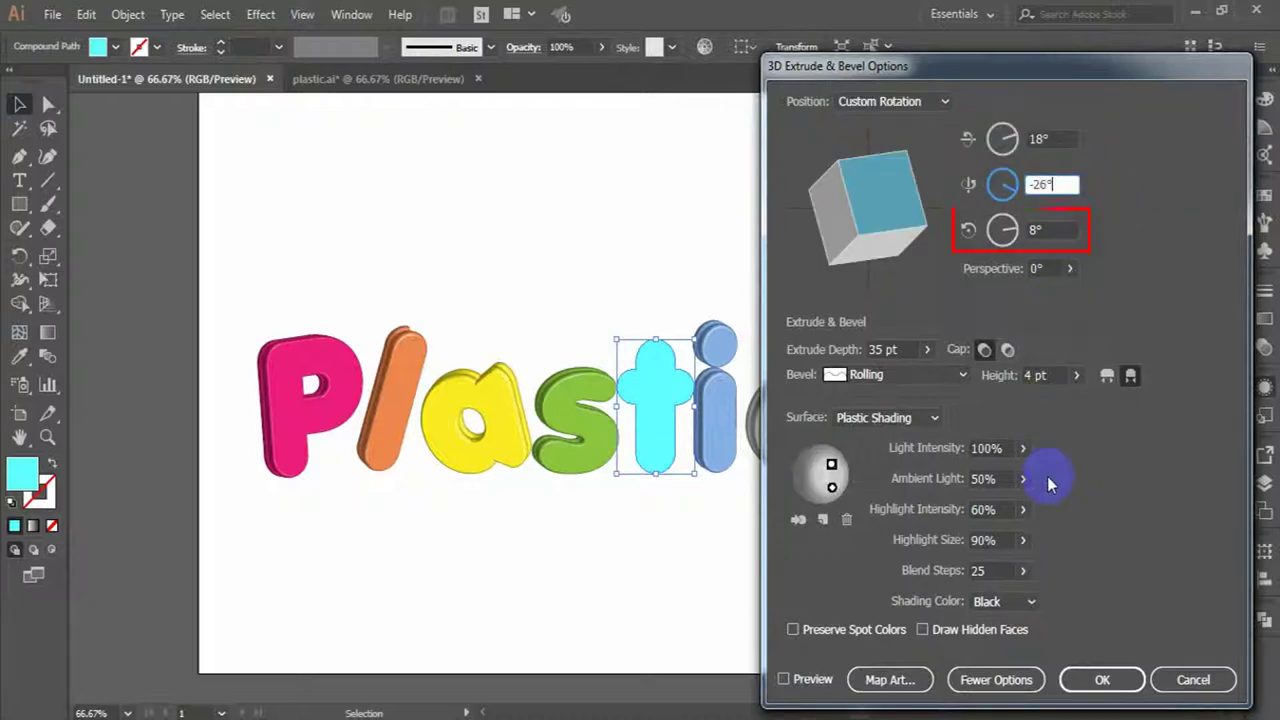
{"action": "left_click", "coordinate": [1110, 677]}
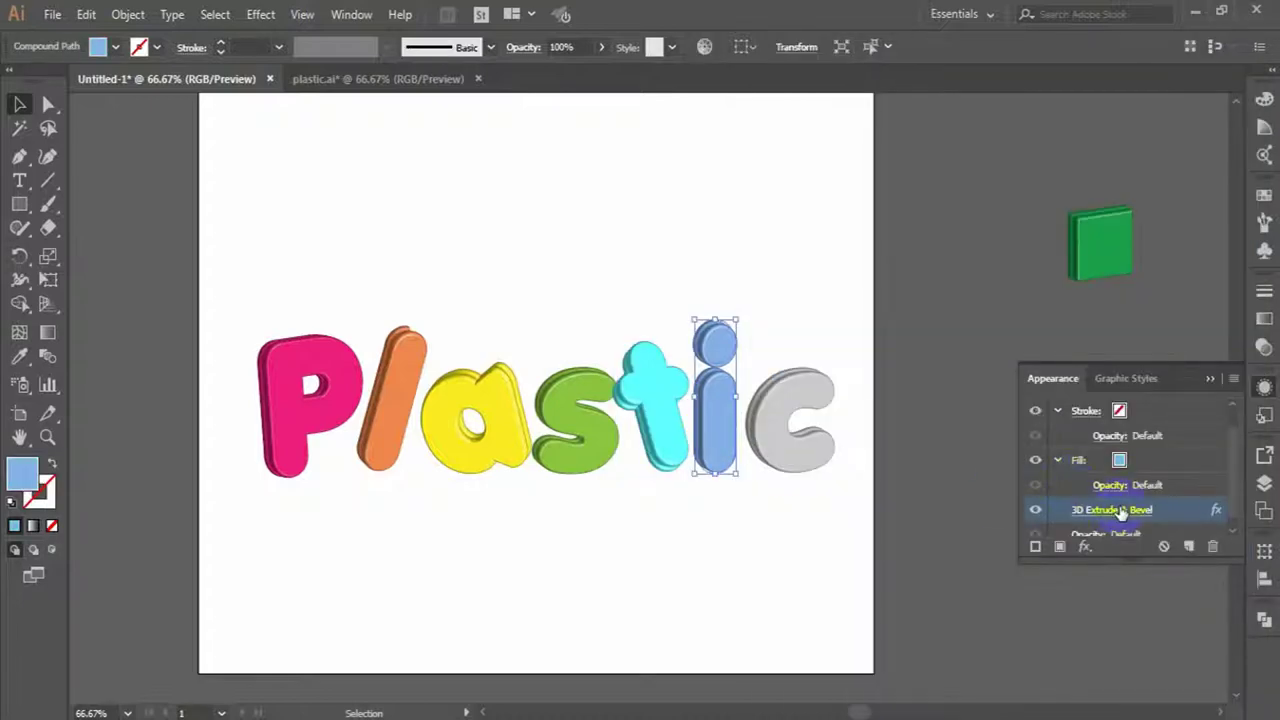
- Set the Y rotation of the letter "i" to -1° in its Extrude & Bevel effect, and accept the effect settings of the letter "c"
{"action": "left_click", "coordinate": [1111, 507]}
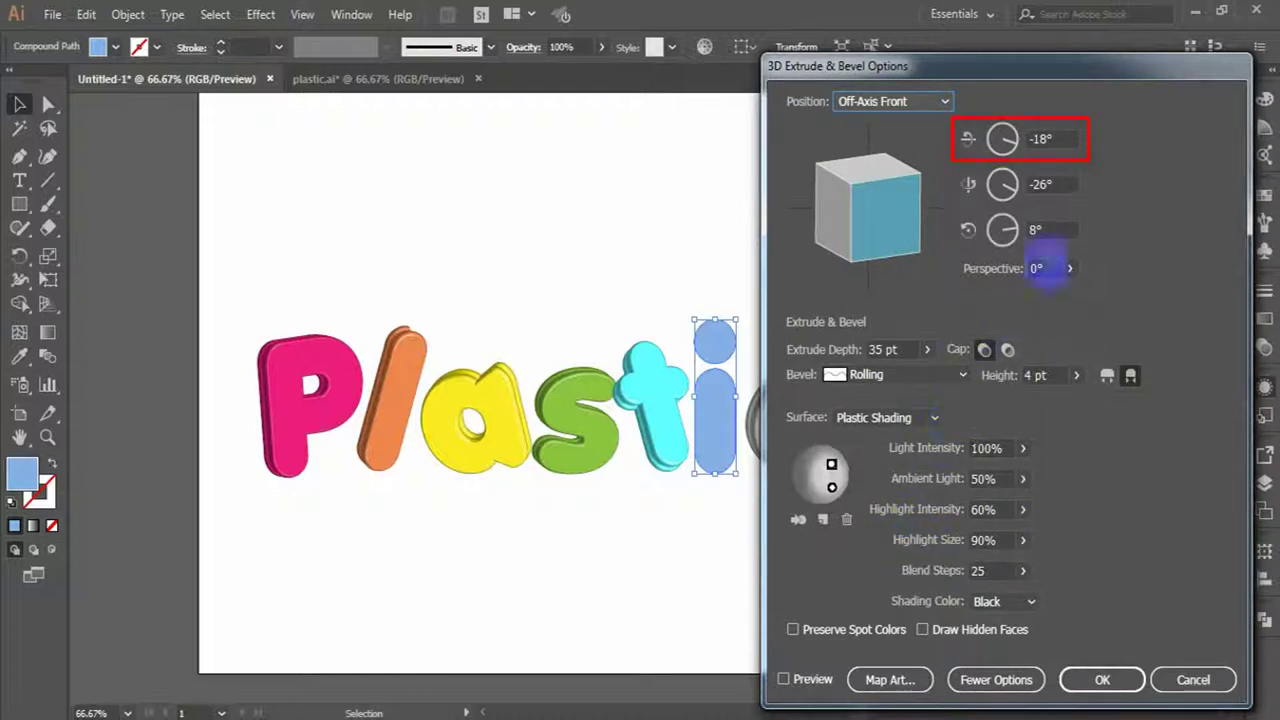
{"action": "left_click", "coordinate": [1040, 183]}
{"action": "type", "text": "-1"}
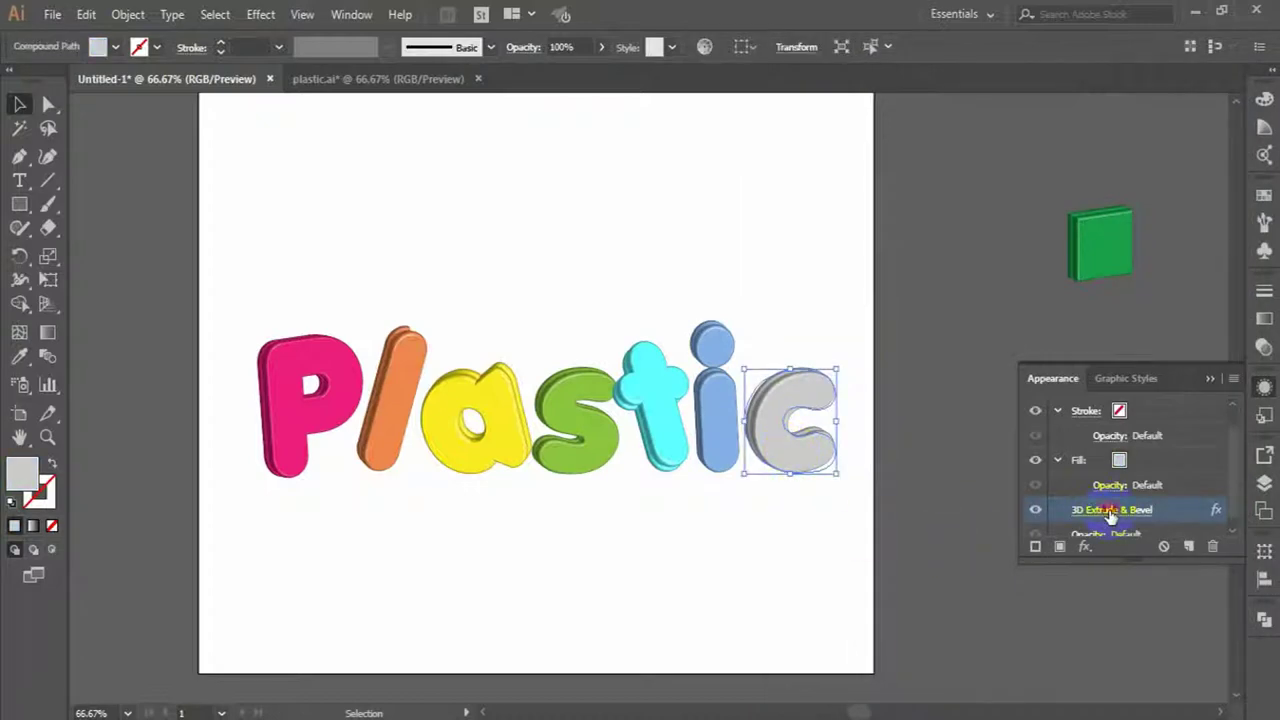
{"action": "left_click", "coordinate": [1100, 510]}
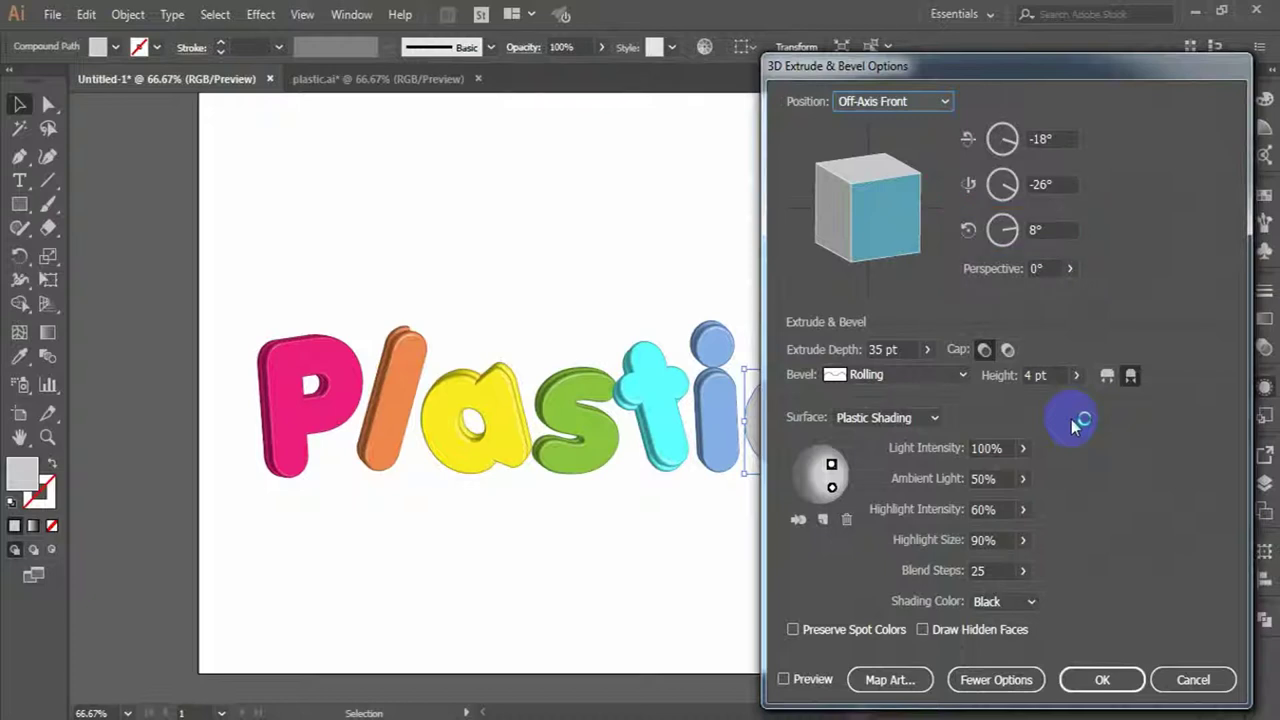
{"action": "left_click", "coordinate": [1100, 679]}
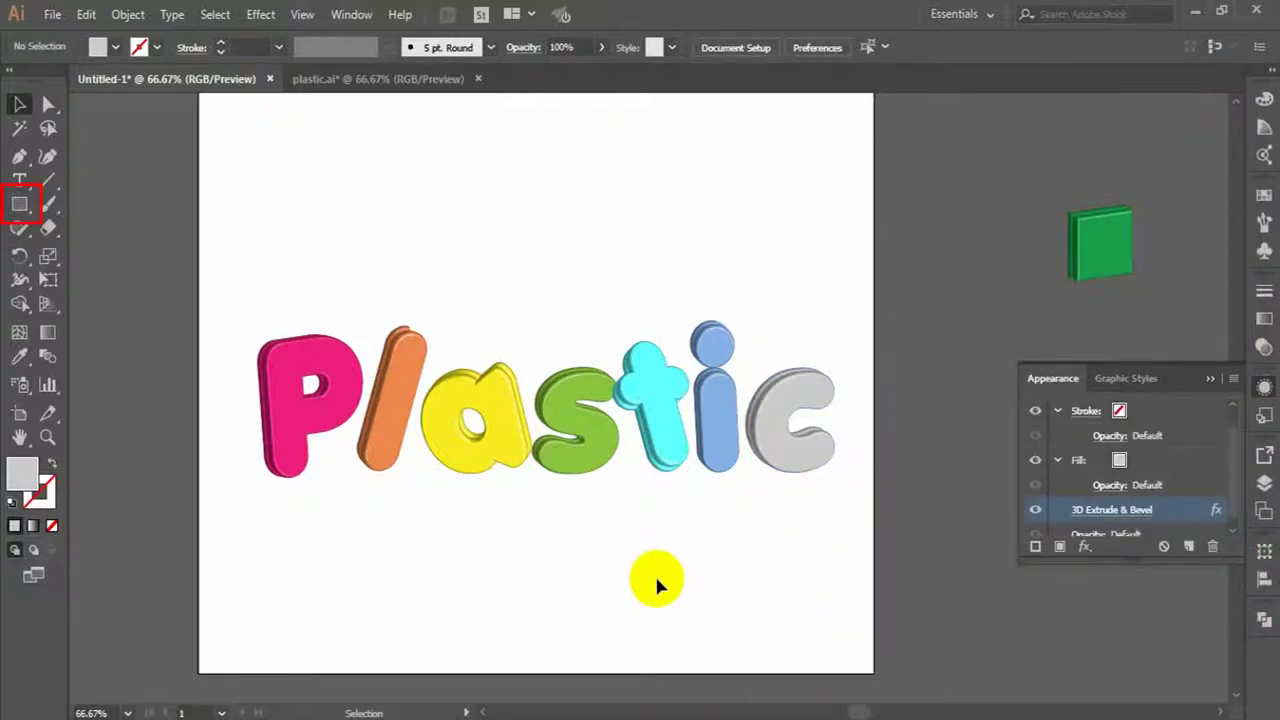
- Draw a small, roughly square rectangle, move it above the word "Plastic" and enlarge it slightly
{"action": "left_click", "coordinate": [20, 204]}
{"action": "left_click_drag", "start_coordinate": [465, 580], "coordinate": [531, 648]}
{"action": "key", "text": "v"}
{"action": "mouse_move", "coordinate": [514, 601]}
{"action": "left_mouse_down"}
{"action": "mouse_move", "coordinate": [554, 276]}
{"action": "mouse_move", "coordinate": [545, 230]}
{"action": "left_mouse_up"}
{"action": "scroll", "coordinate": [700, 409], "scroll_direction": "up", "scroll_amount": 4}
{"action": "left_click", "coordinate": [505, 375]}
{"action": "left_click_drag", "start_coordinate": [494, 396], "coordinate": [479, 415]}
- Give the rectangle a linear white-to-black gradient fill and add a color stop at 25% location
{"action": "left_click", "coordinate": [33, 530]}
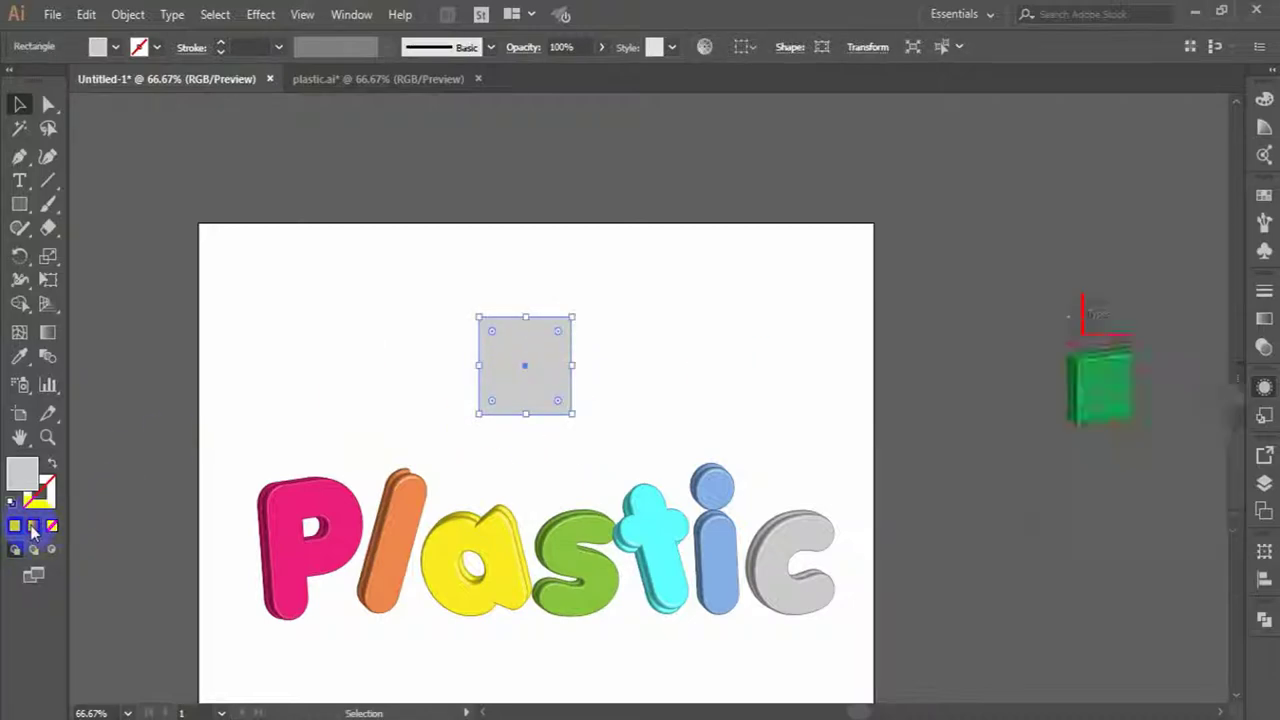
{"action": "left_click", "coordinate": [1062, 452]}
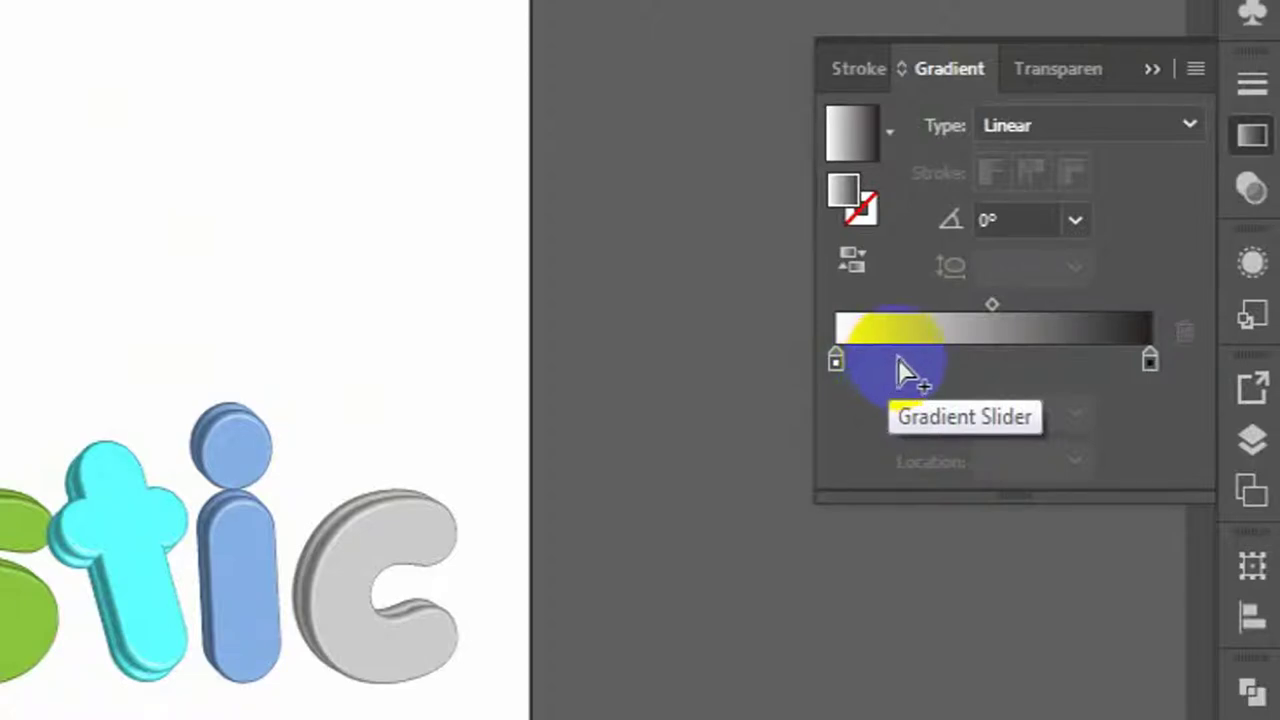
{"action": "left_click", "coordinate": [897, 362]}
{"action": "left_click", "coordinate": [1037, 462]}
{"action": "type", "text": "25"}
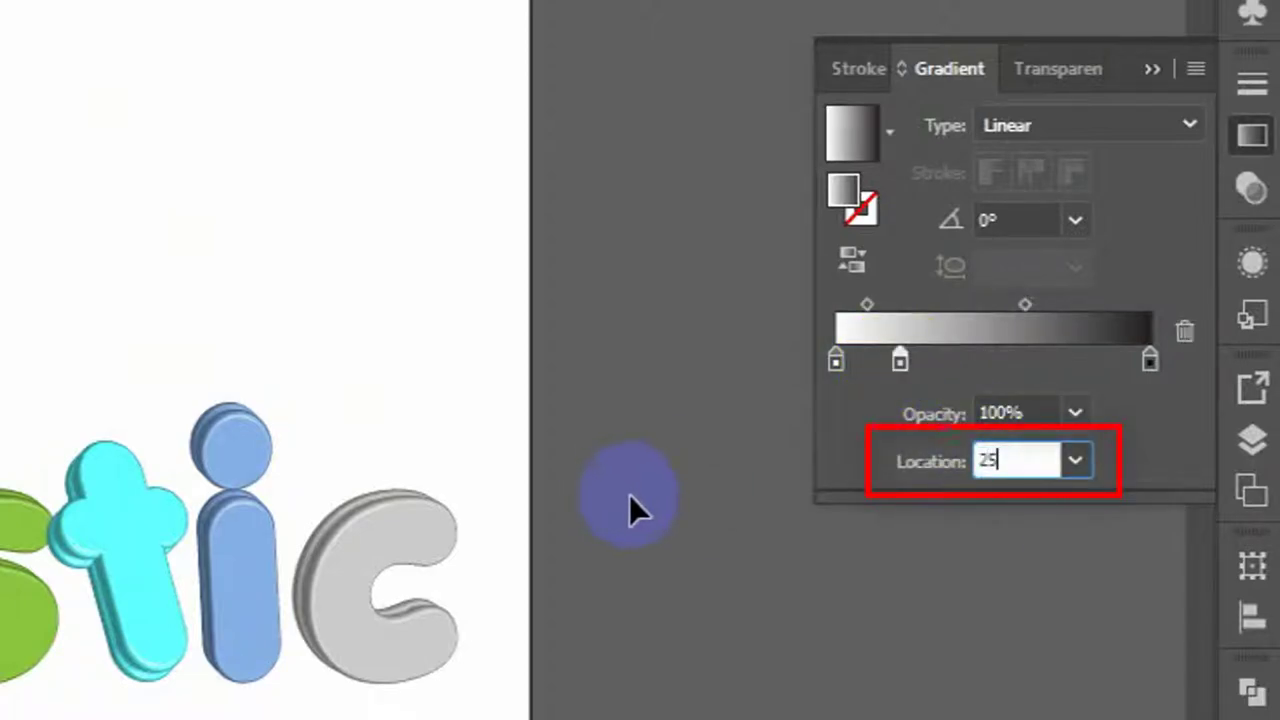
{"action": "key", "text": "Return"}
- Add another color stop to the rectangle's gradient at 75% location
{"action": "left_click", "coordinate": [1063, 362]}
{"action": "left_click", "coordinate": [1049, 460]}
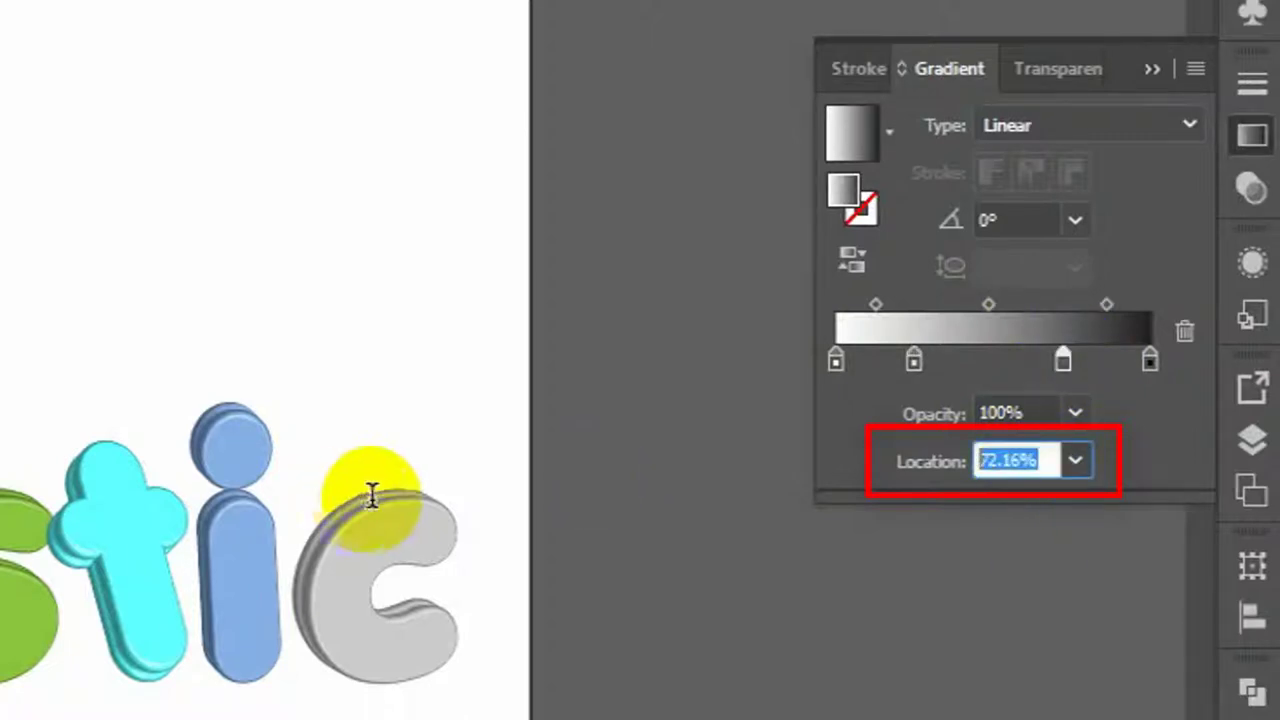
{"action": "type", "text": "75"}
{"action": "key", "text": "Return"}
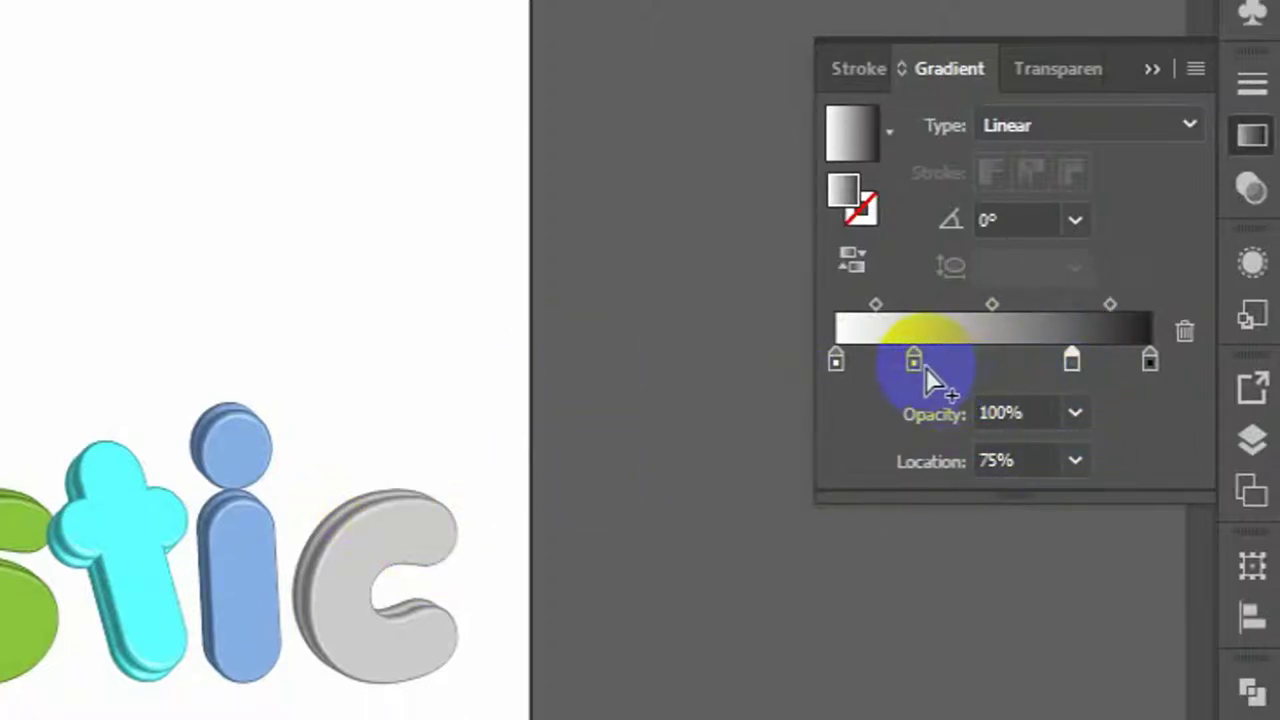
- Switch the gradient's starting color stop to the RGB color model, with R, G and B all at 255
{"action": "double_click", "coordinate": [836, 362]}
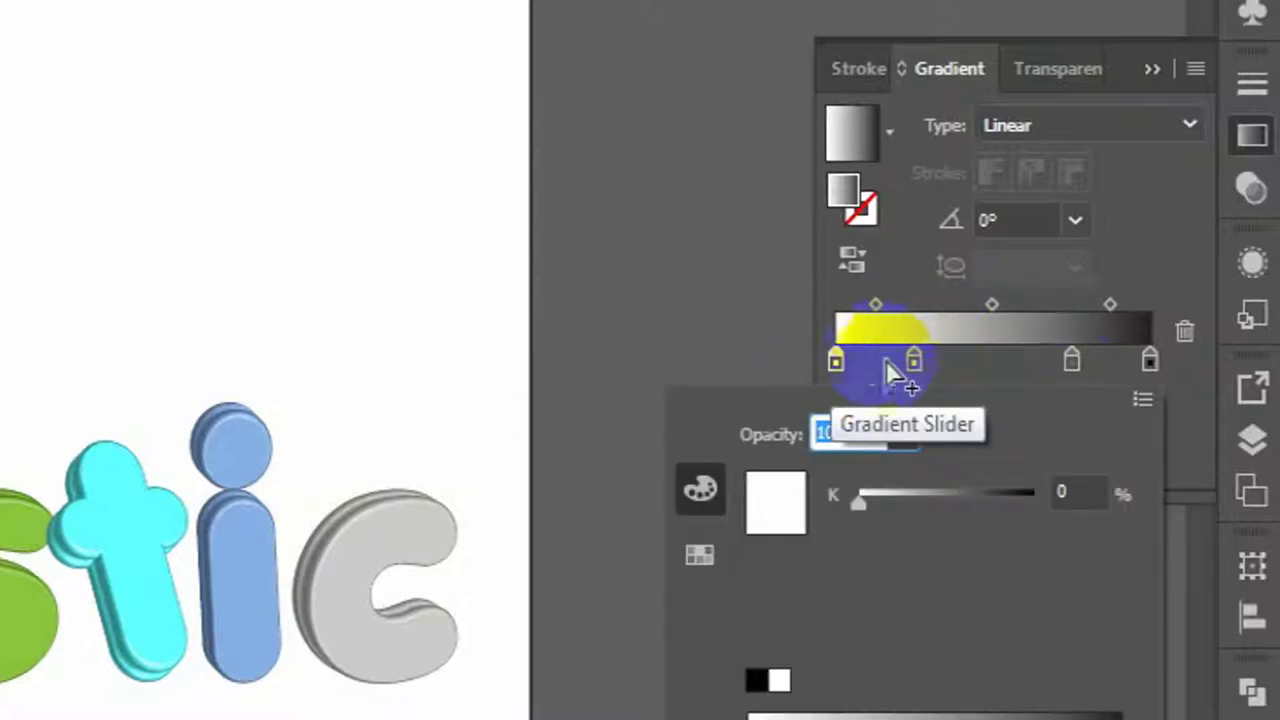
{"action": "left_click", "coordinate": [1143, 400]}
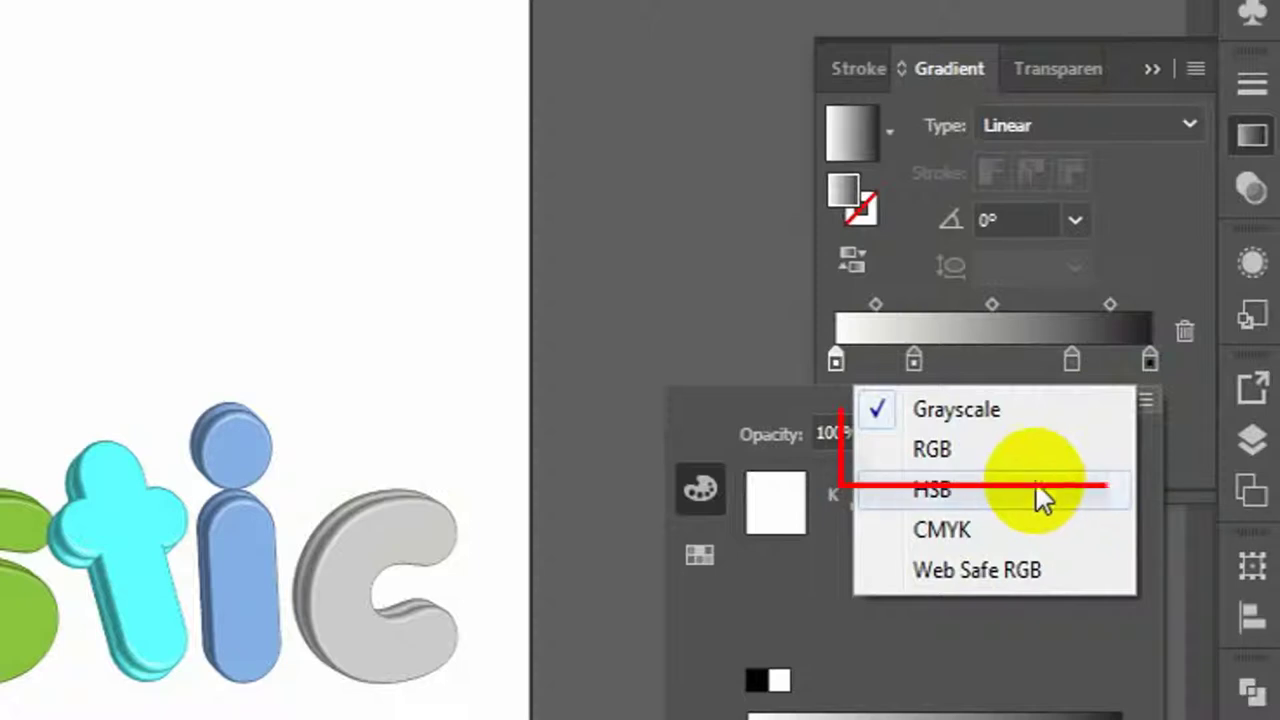
{"action": "left_click", "coordinate": [1011, 450]}
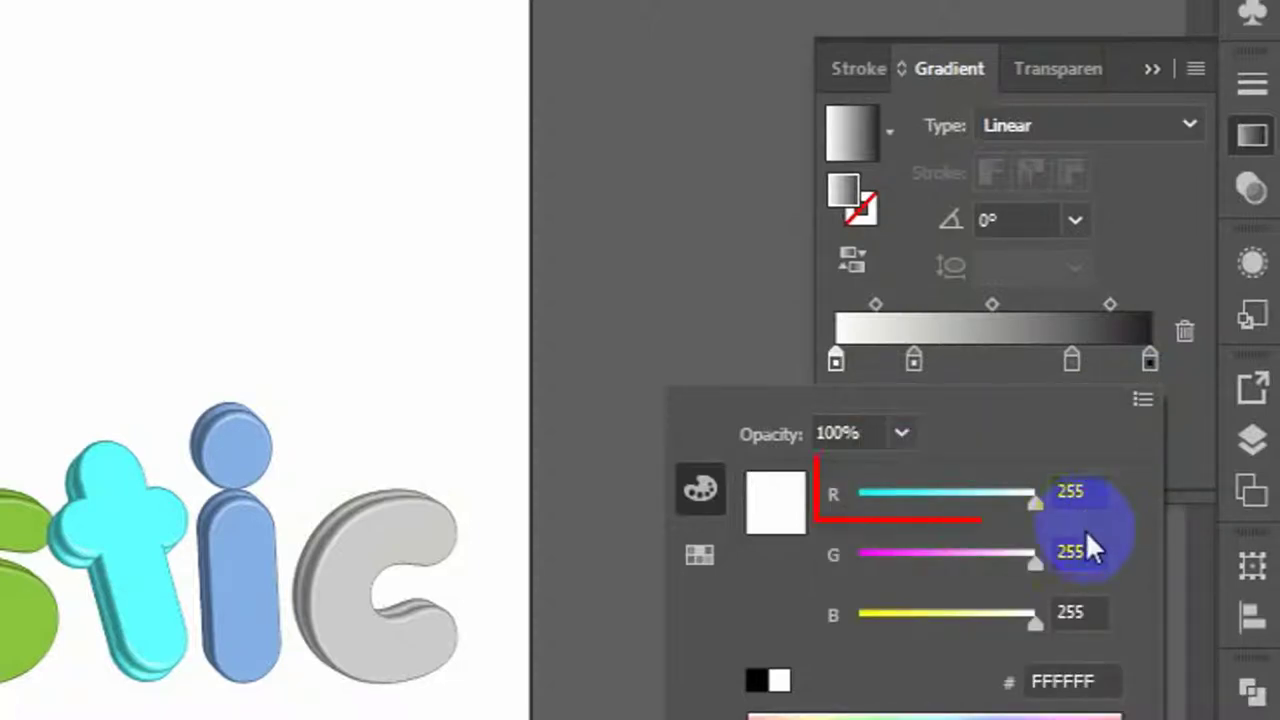
{"action": "left_click", "coordinate": [1088, 489]}
{"action": "left_click", "coordinate": [1093, 549]}
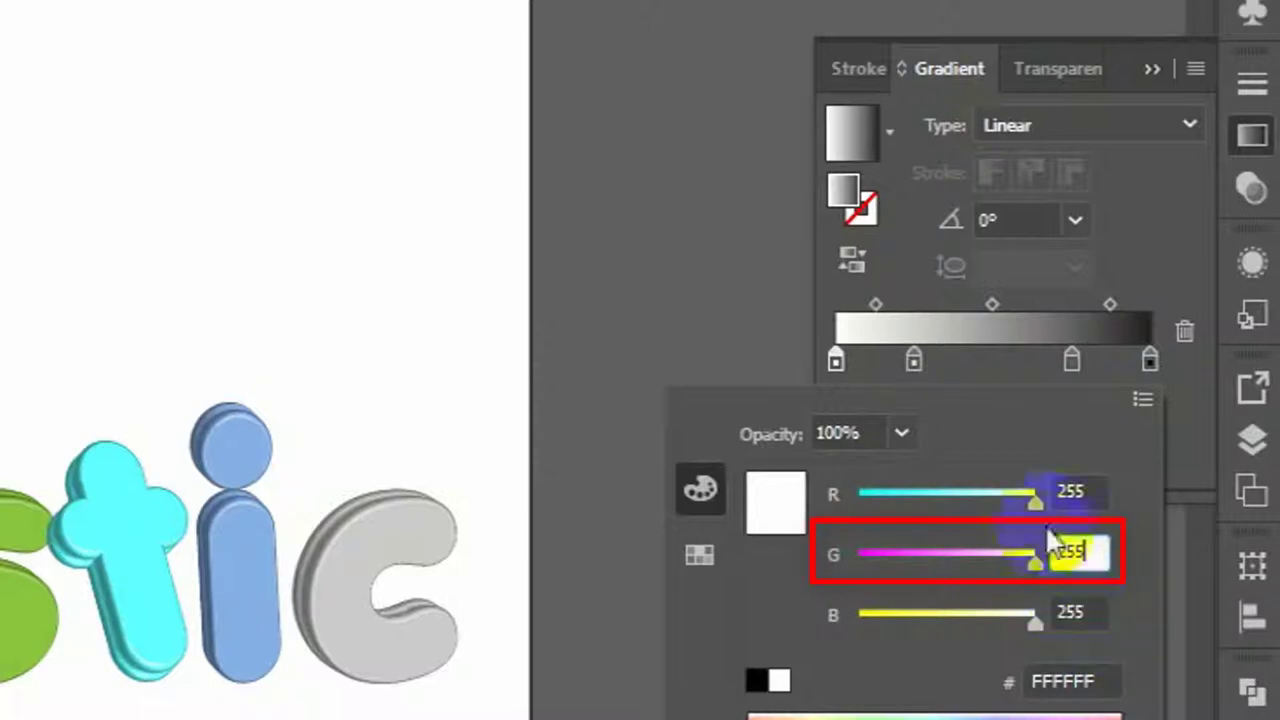
{"action": "left_click", "coordinate": [1088, 608]}
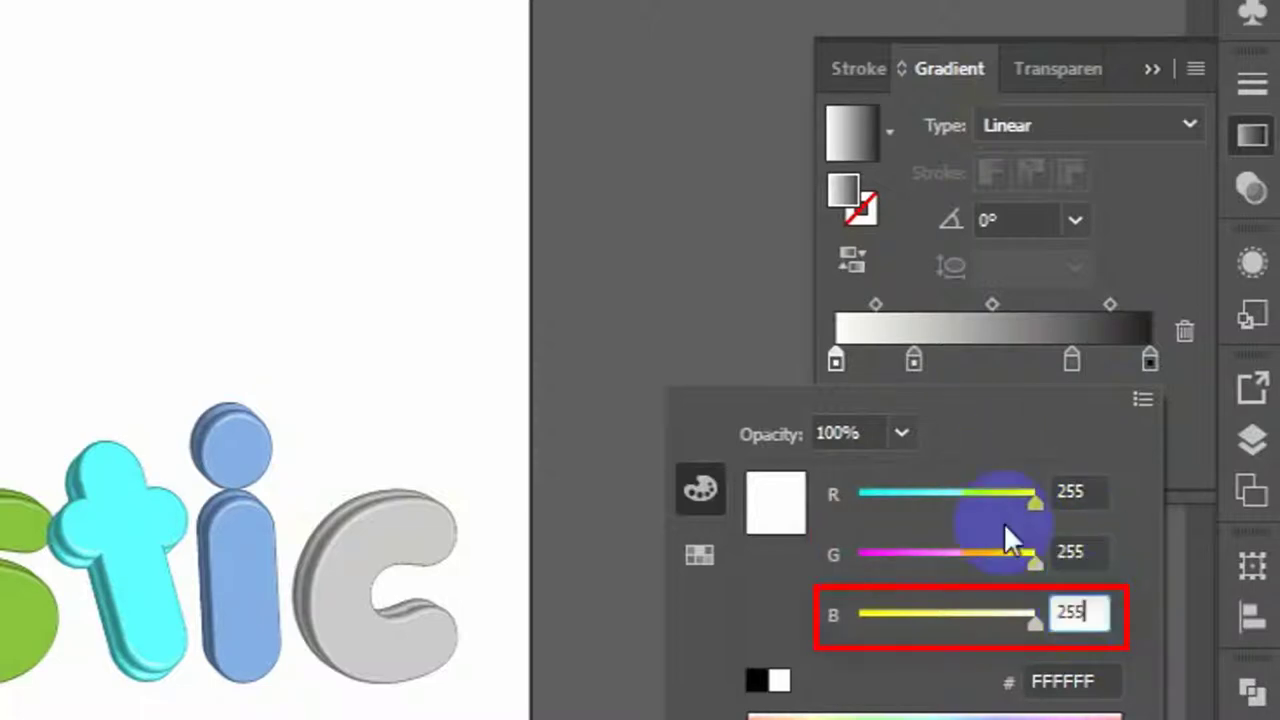
- Set the color of the gradient stop at 25% location to R 196, G 196, B 196
{"action": "left_click", "coordinate": [912, 356]}
{"action": "double_click", "coordinate": [913, 358]}
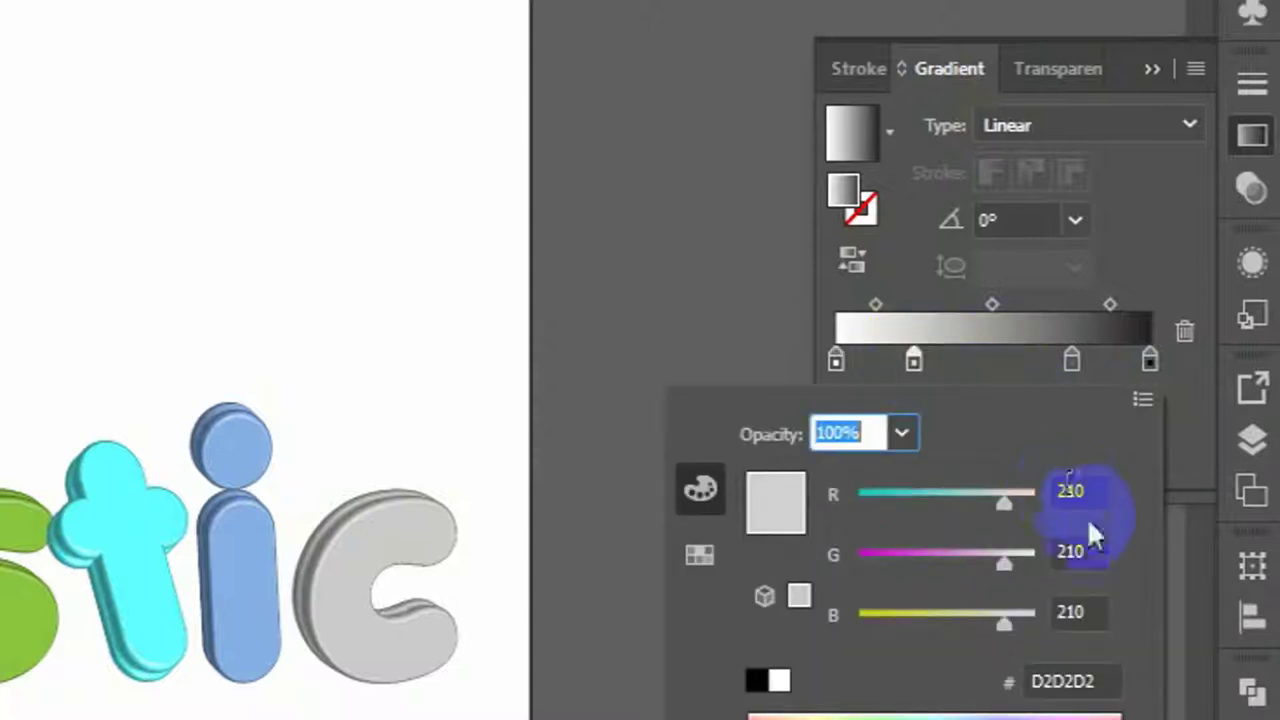
{"action": "left_click", "coordinate": [1090, 492]}
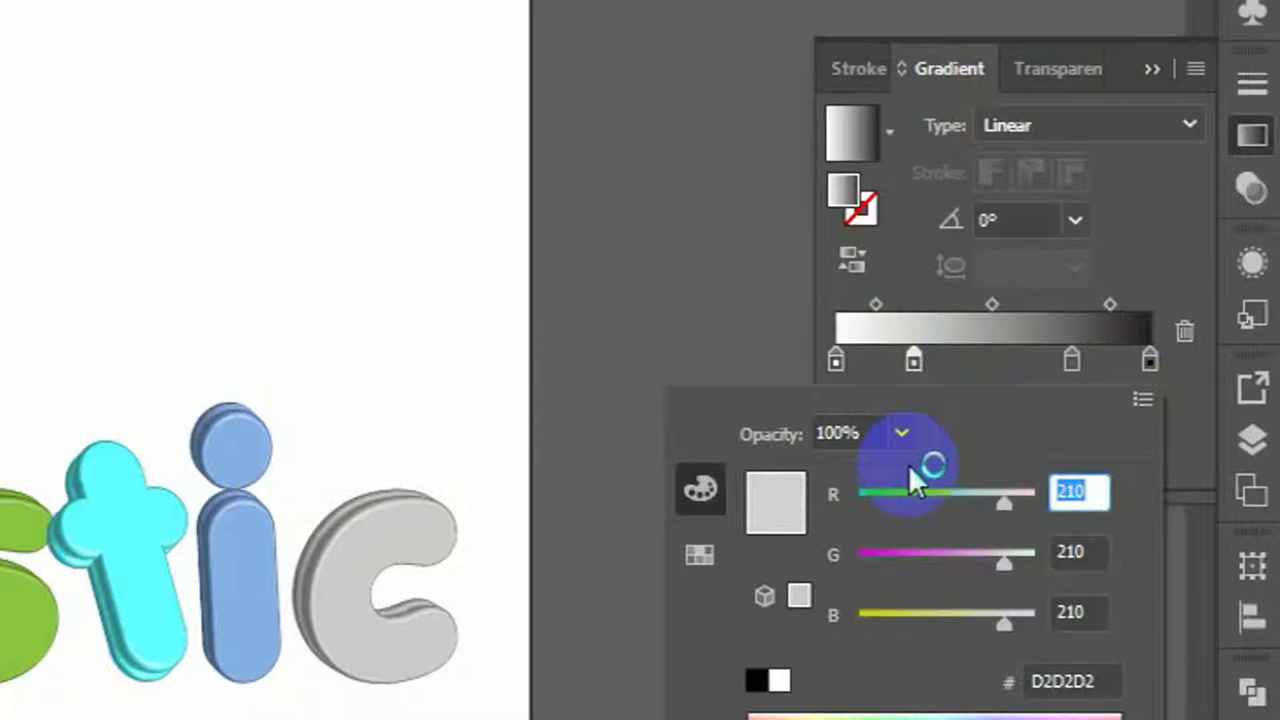
{"action": "type", "text": "1"}
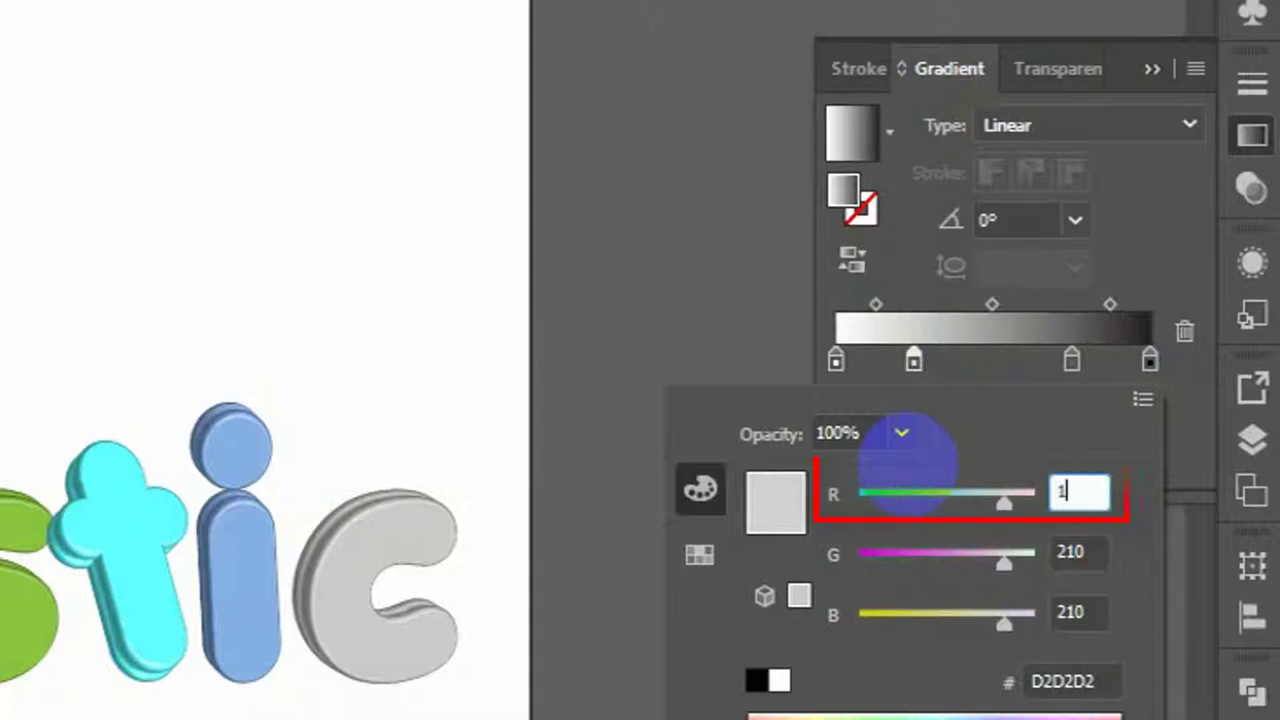
{"action": "type", "text": "96"}
{"action": "key", "text": "Tab"}
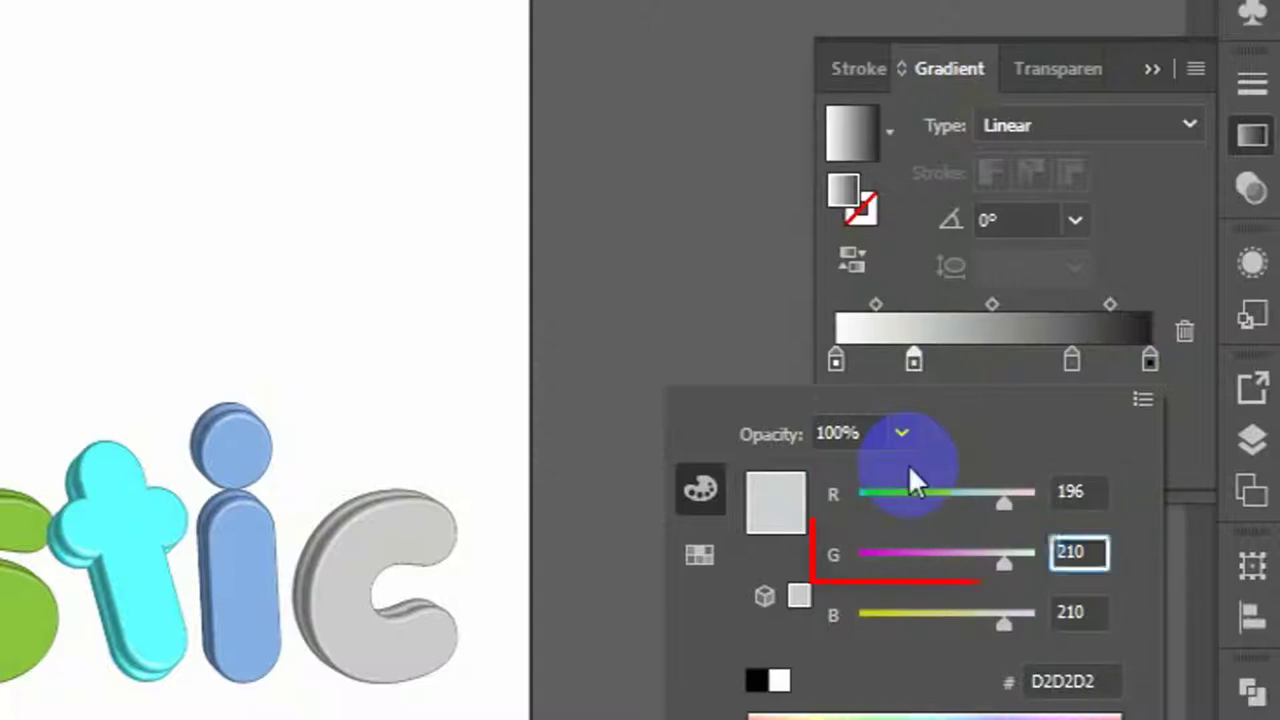
{"action": "type", "text": "196"}
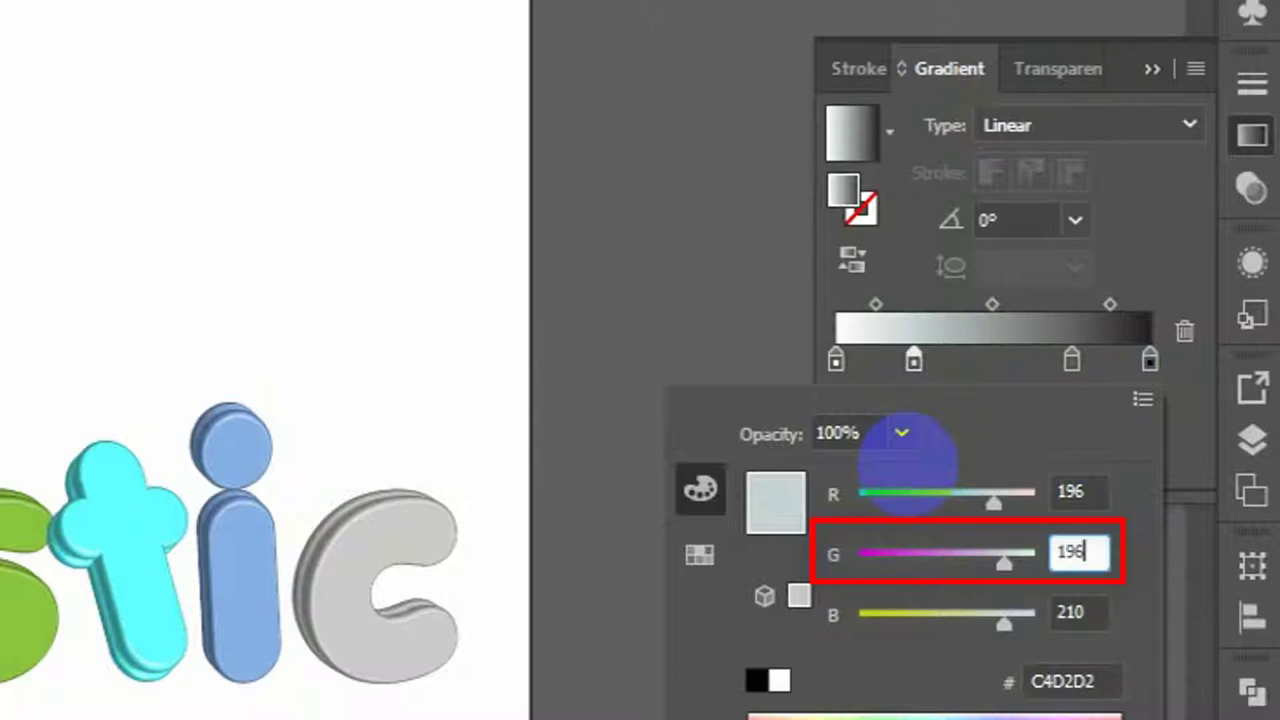
{"action": "key", "text": "Tab"}
{"action": "type", "text": "19"}
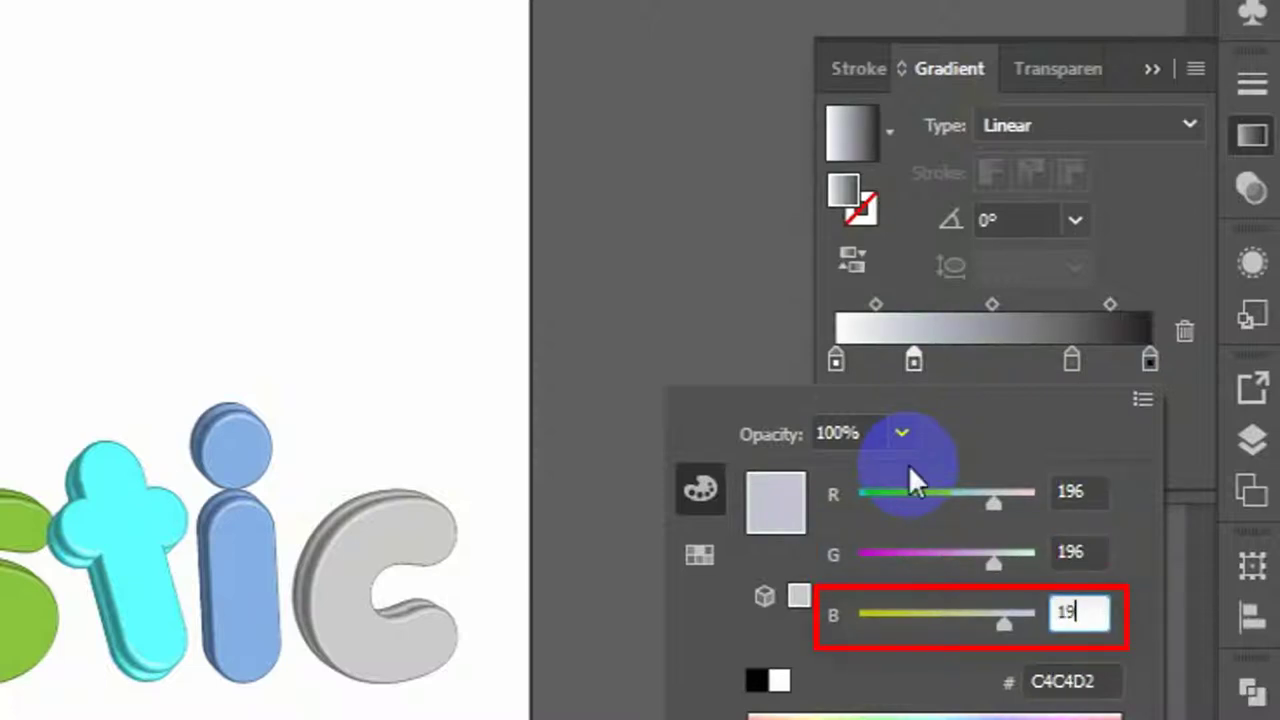
{"action": "type", "text": "6"}
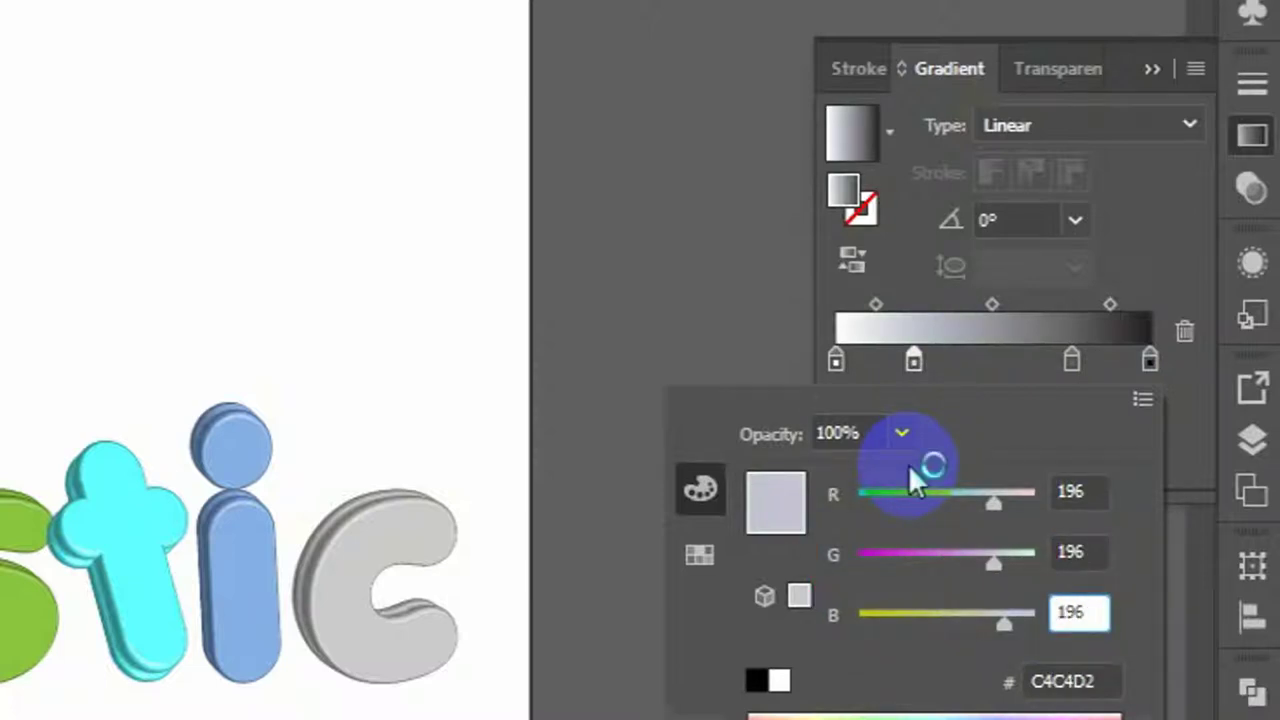
{"action": "key", "text": "Return"}
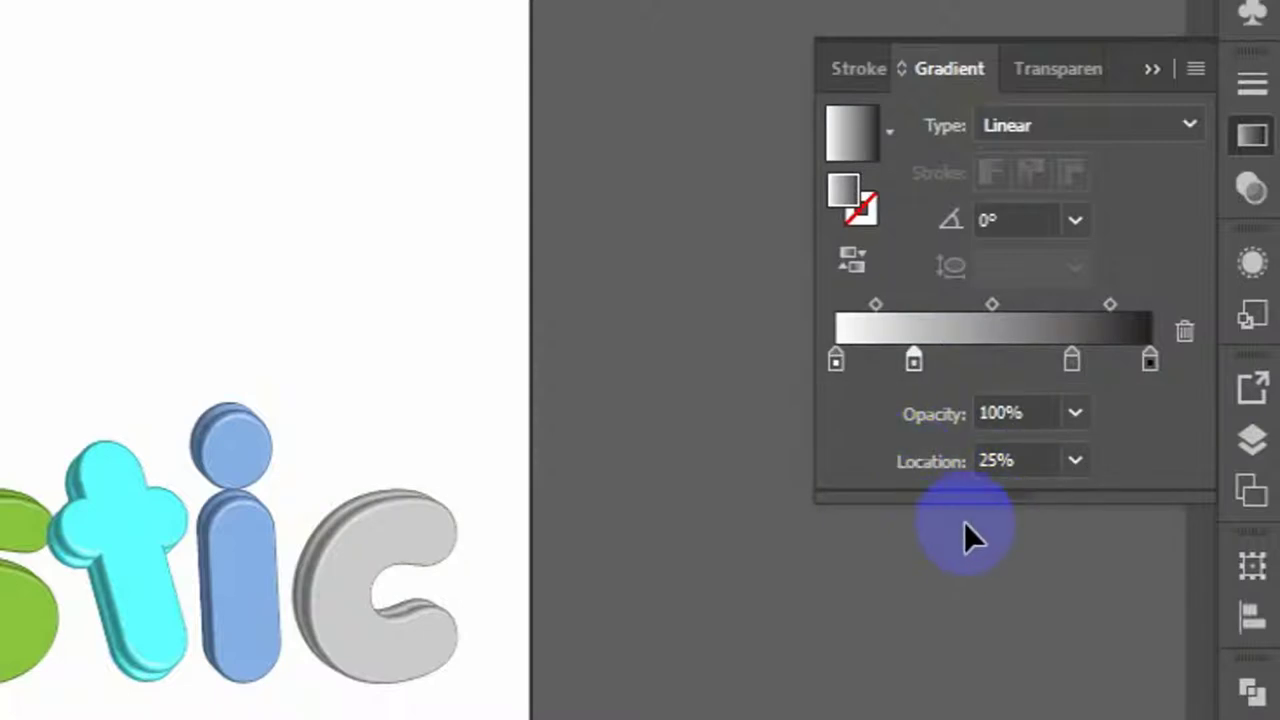
- Set the color of the gradient stop at 75% location to R 255, G 255, B 255
{"action": "double_click", "coordinate": [1073, 360]}
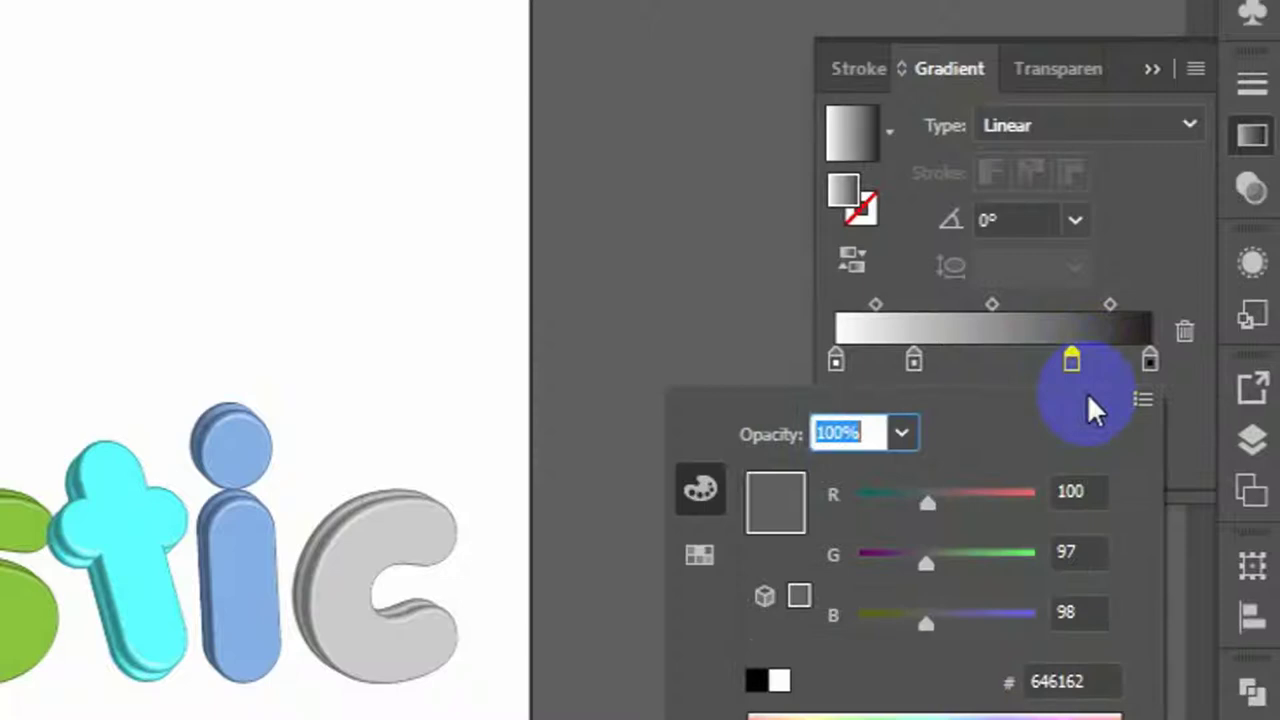
{"action": "left_click", "coordinate": [1096, 497]}
{"action": "type", "text": "2"}
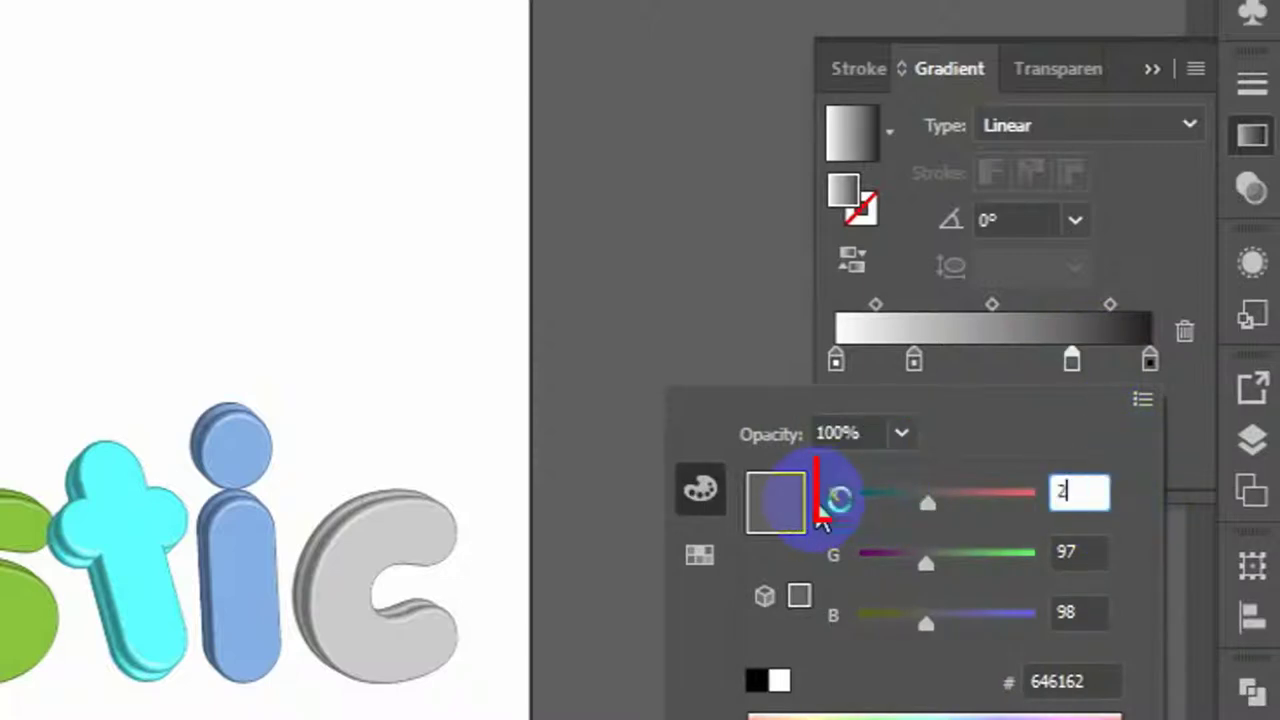
{"action": "type", "text": "55"}
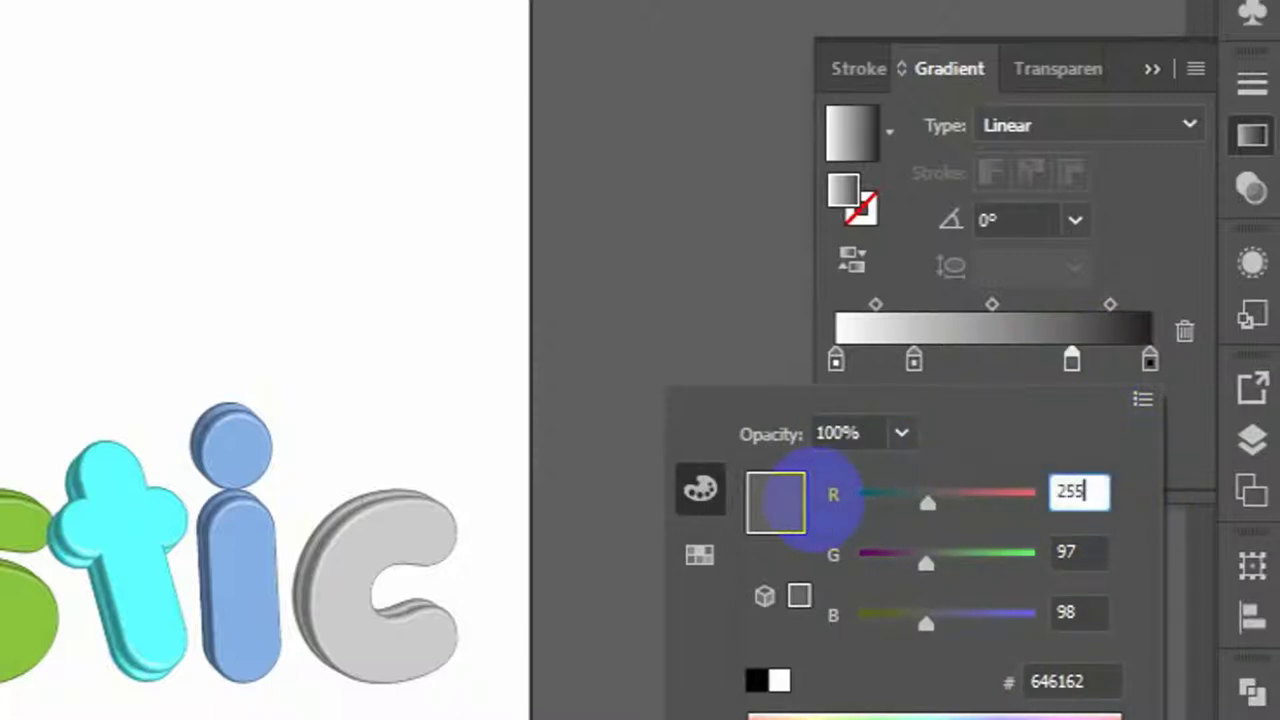
{"action": "key", "text": "Tab"}
{"action": "type", "text": "2"}
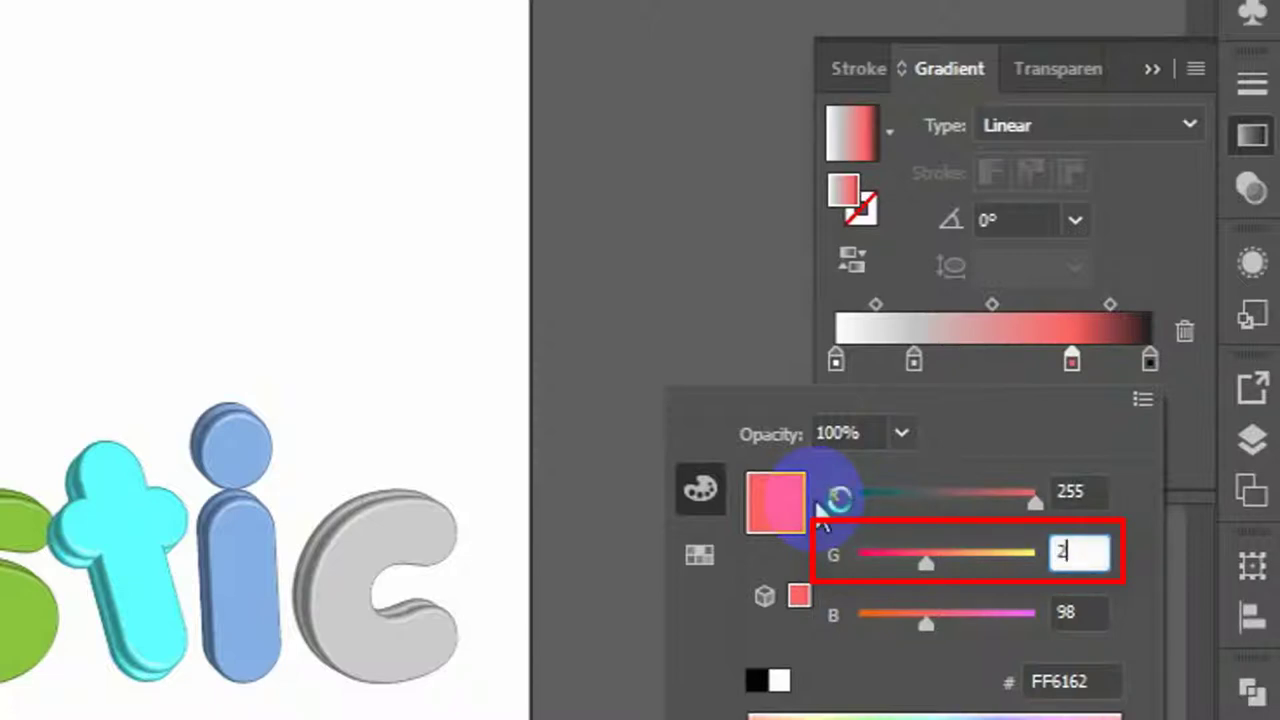
{"action": "type", "text": "55"}
{"action": "key", "text": "Tab"}
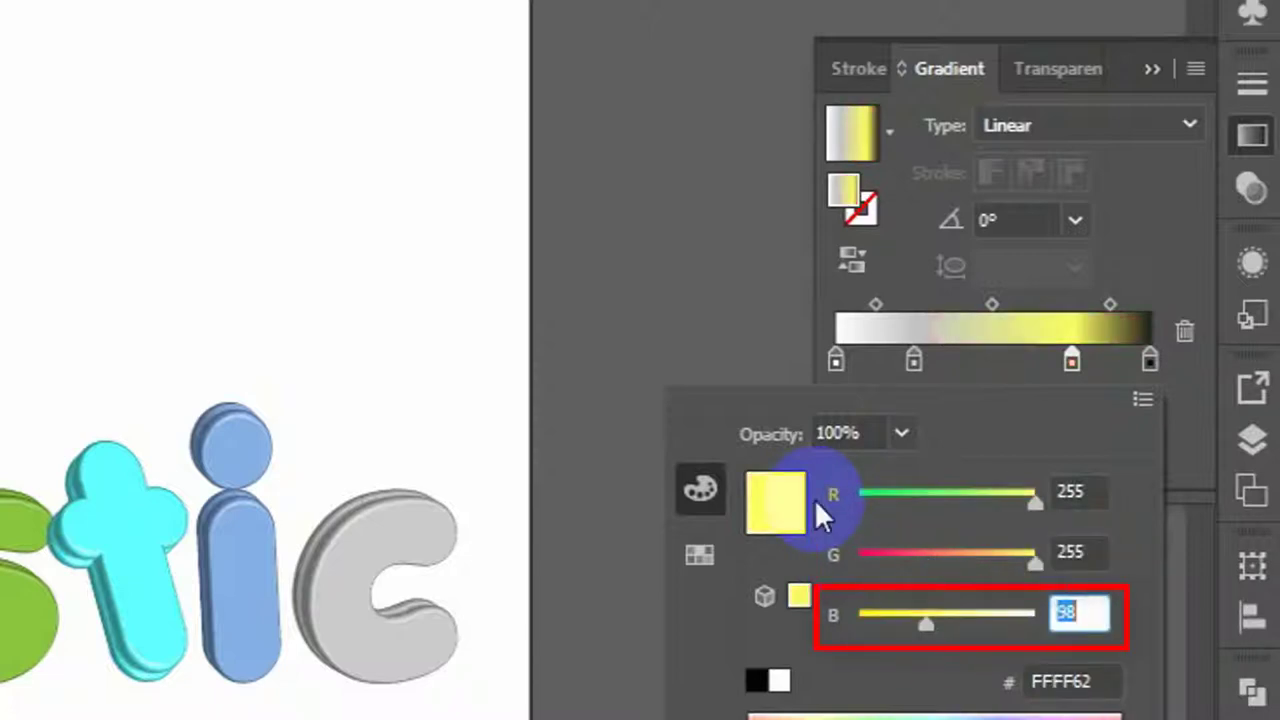
{"action": "type", "text": "255"}
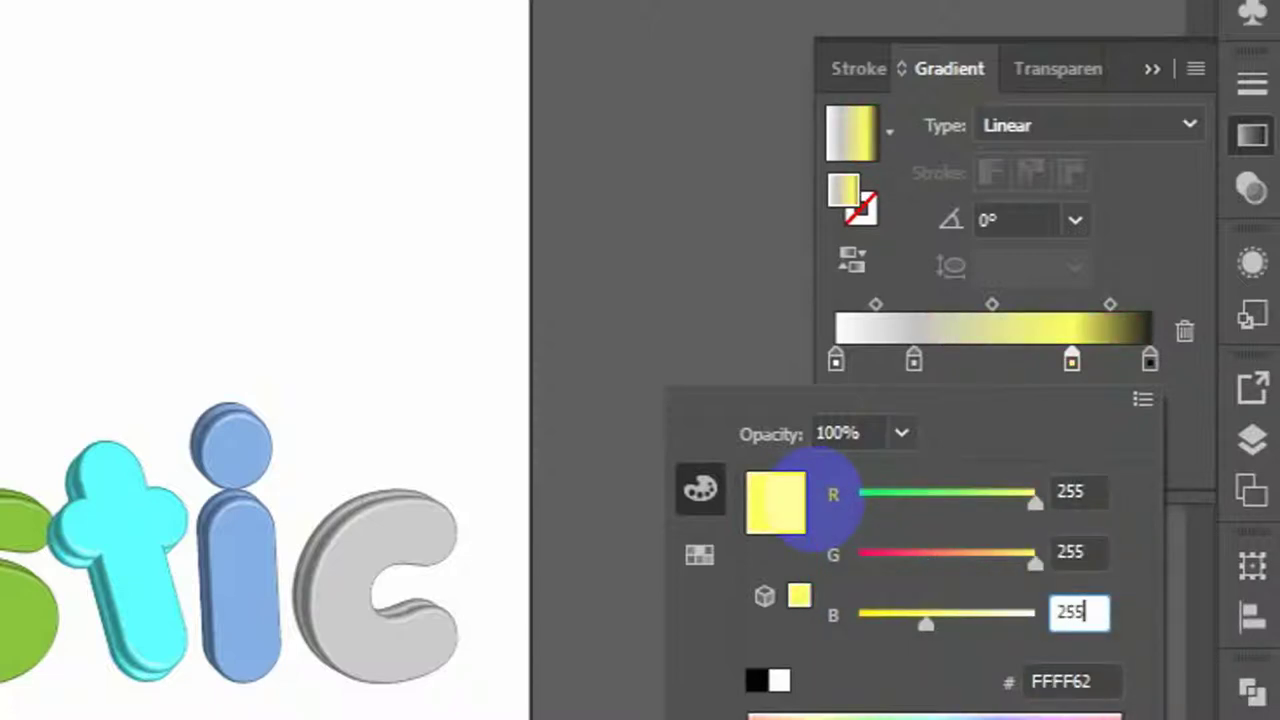
{"action": "key", "text": "Return"}
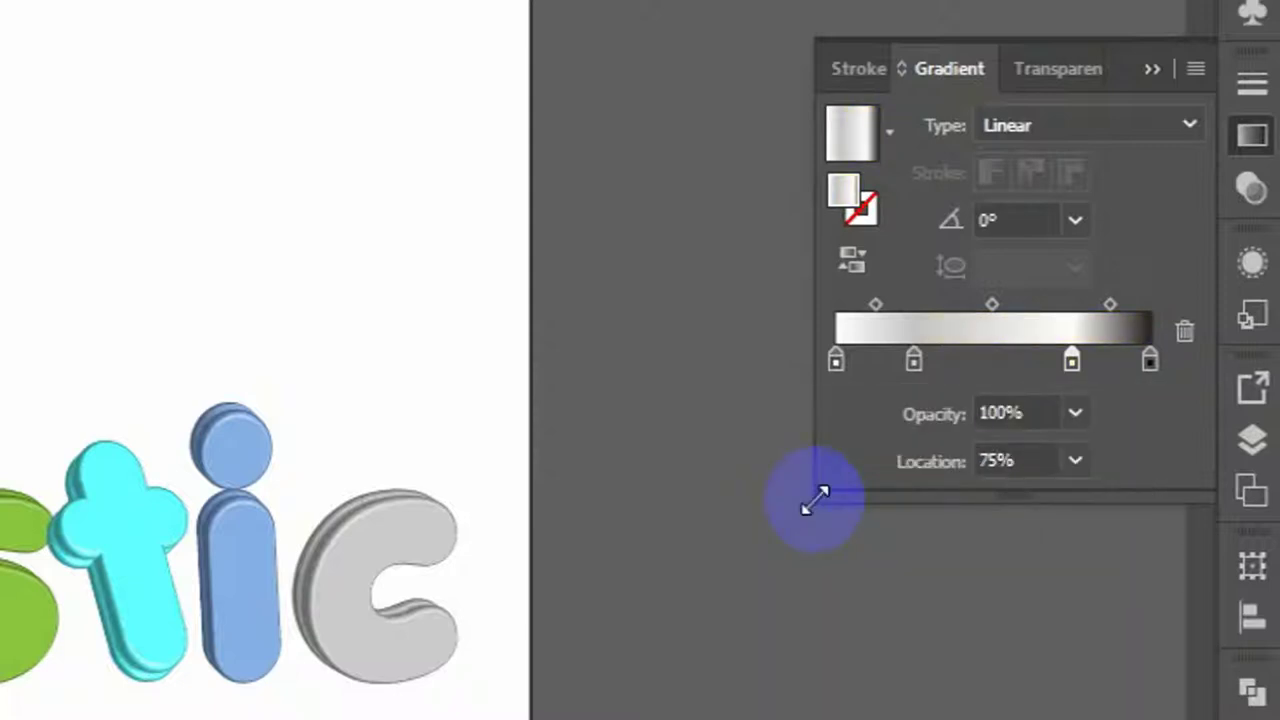
- Switch the gradient's black end stop to the RGB color model and set it to R 187, G 187, B 187
{"action": "left_click", "coordinate": [1151, 361]}
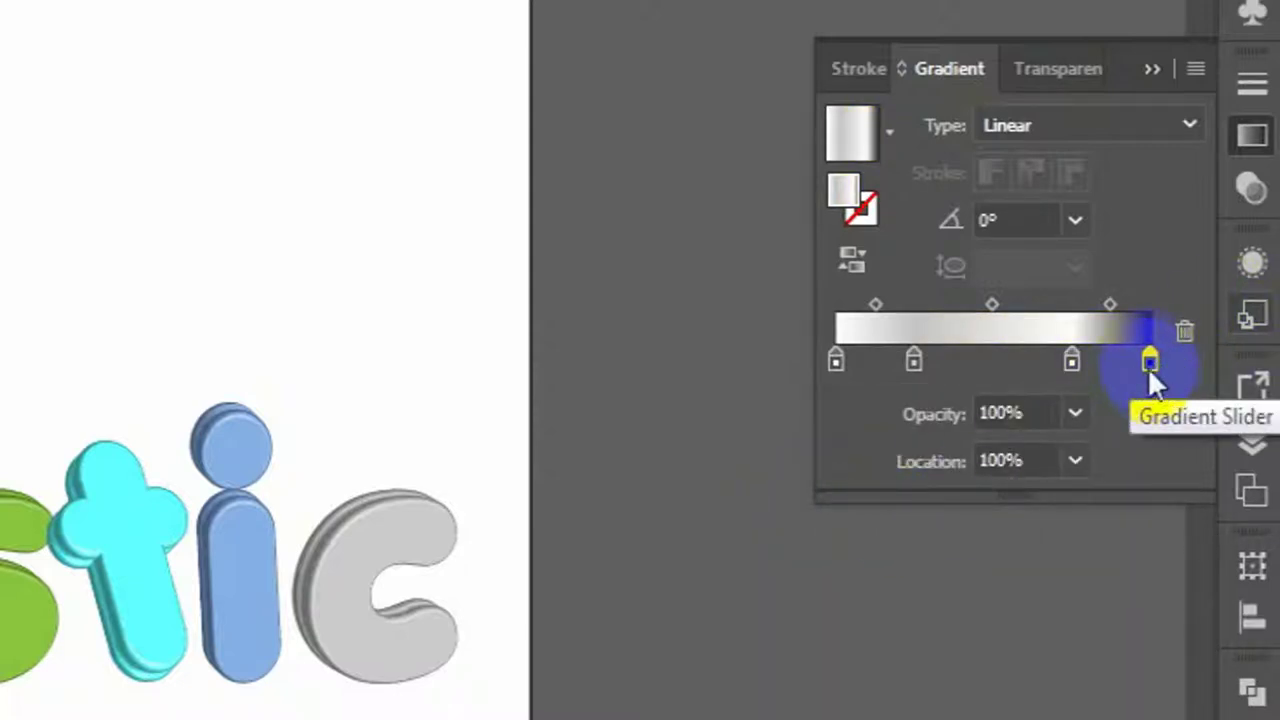
{"action": "double_click", "coordinate": [1148, 360]}
{"action": "left_click", "coordinate": [1142, 400]}
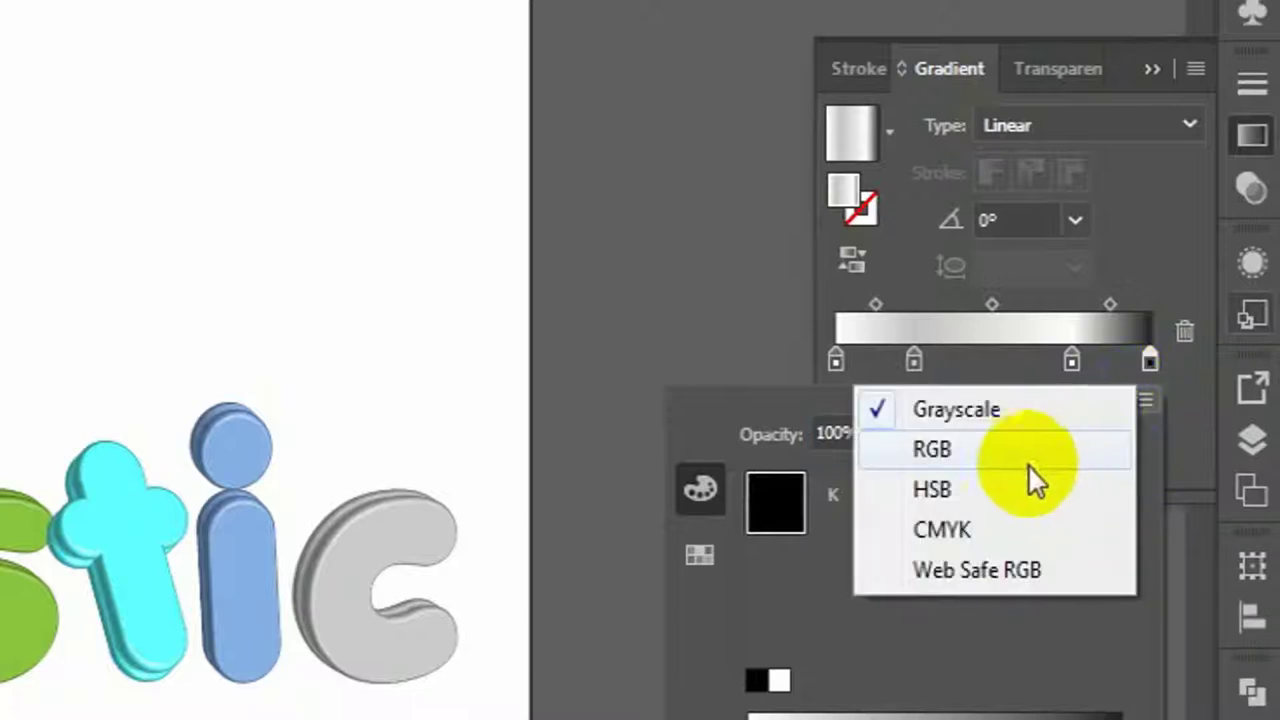
{"action": "left_click", "coordinate": [1030, 468]}
{"action": "left_click", "coordinate": [880, 499]}
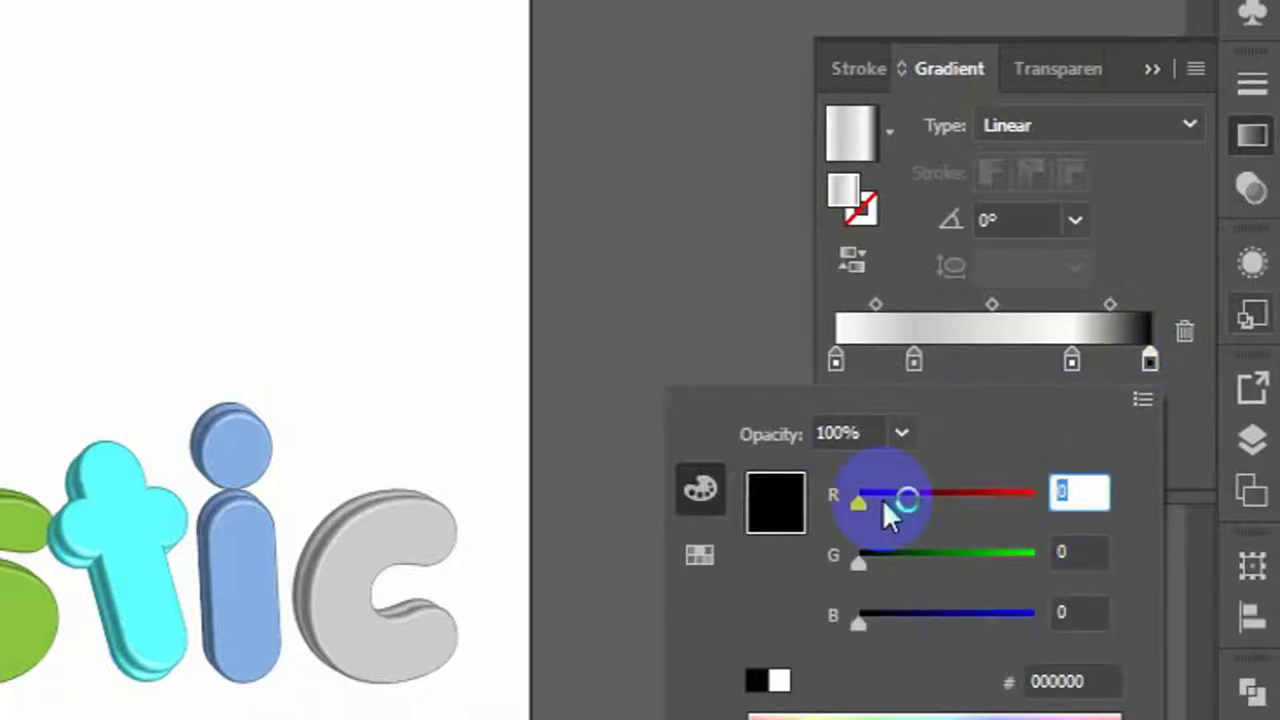
{"action": "type", "text": "187"}
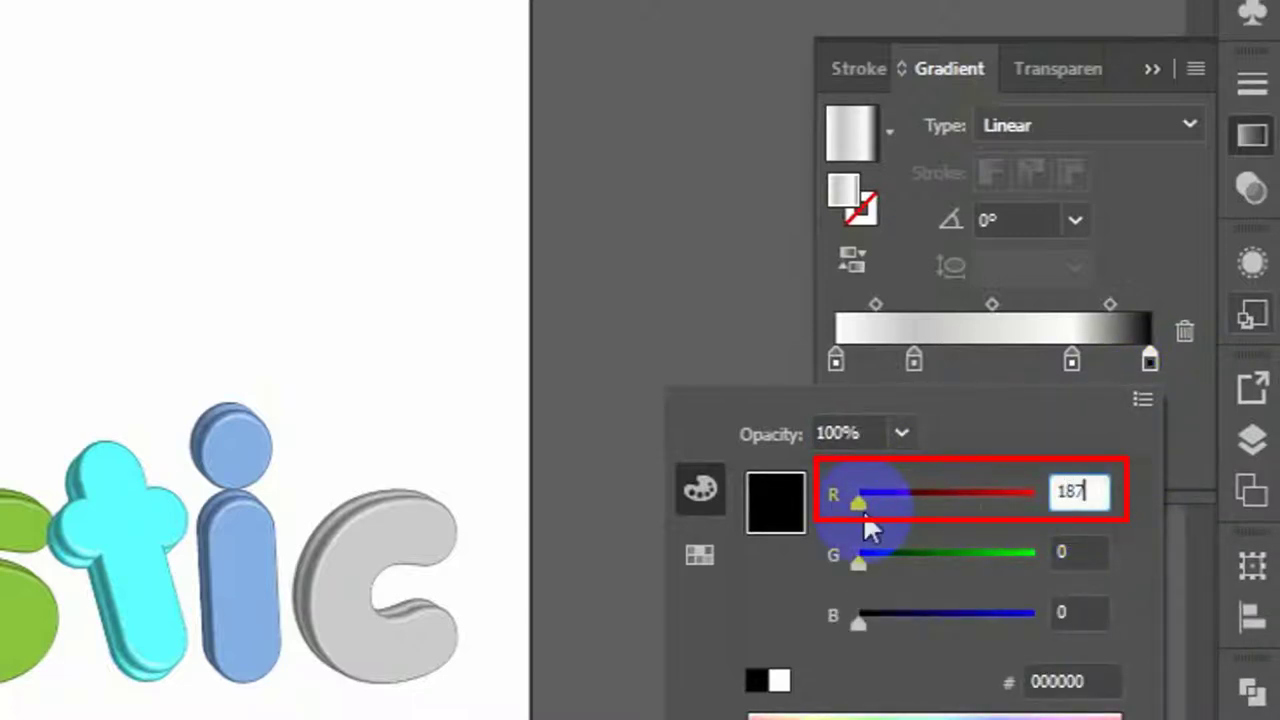
{"action": "key", "text": "Tab"}
{"action": "type", "text": "187"}
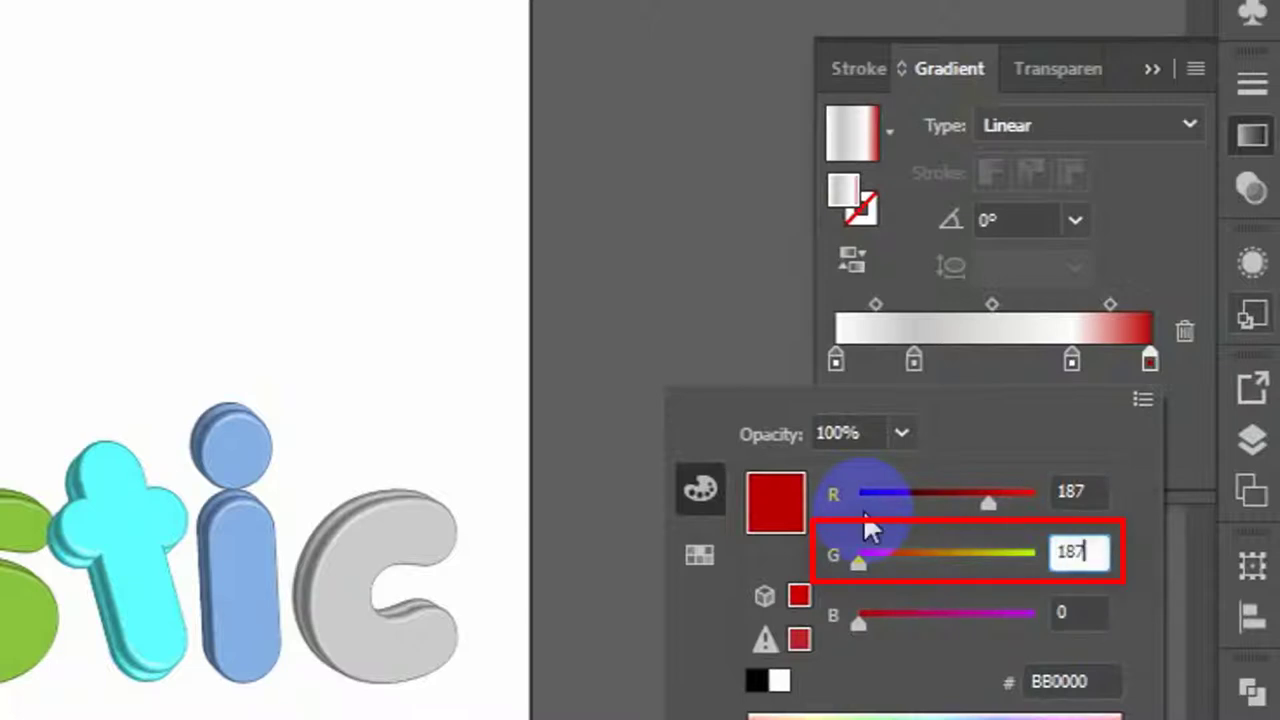
{"action": "key", "text": "Tab"}
{"action": "type", "text": "1"}
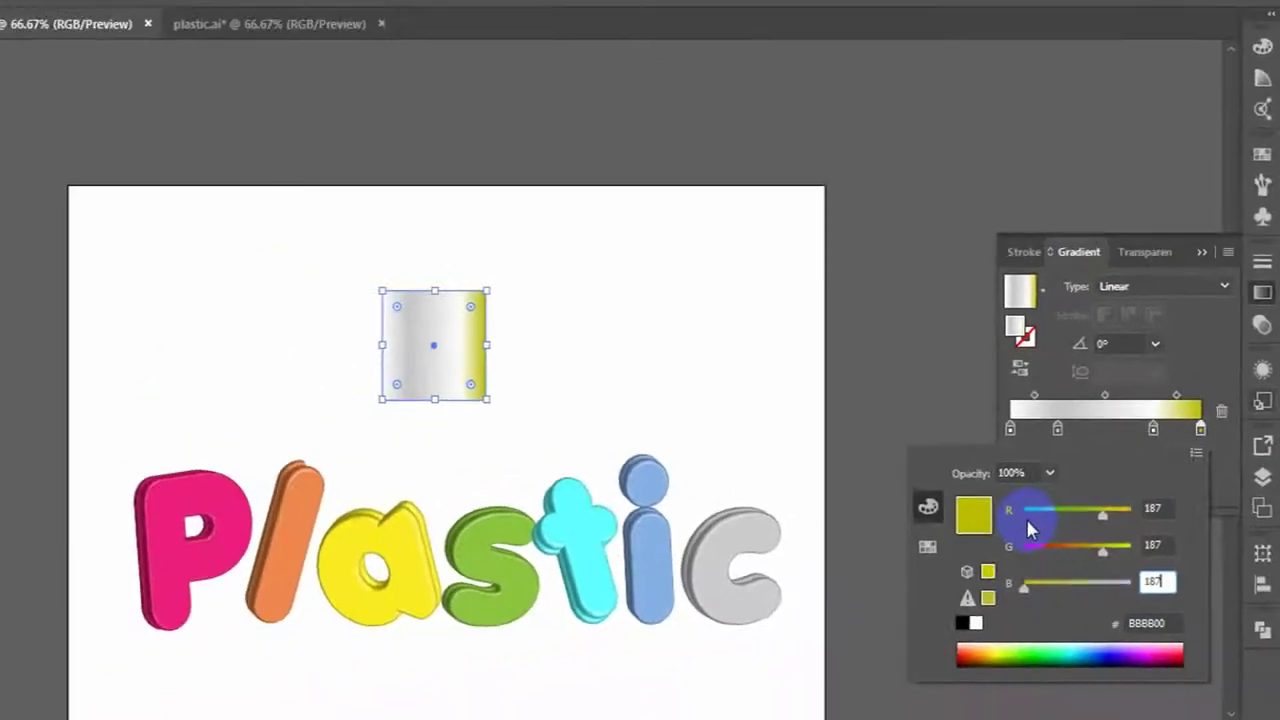
{"action": "key", "text": "Return"}
- Set the angle of the rectangle's linear gradient to 180°
{"action": "left_click", "coordinate": [1128, 365]}
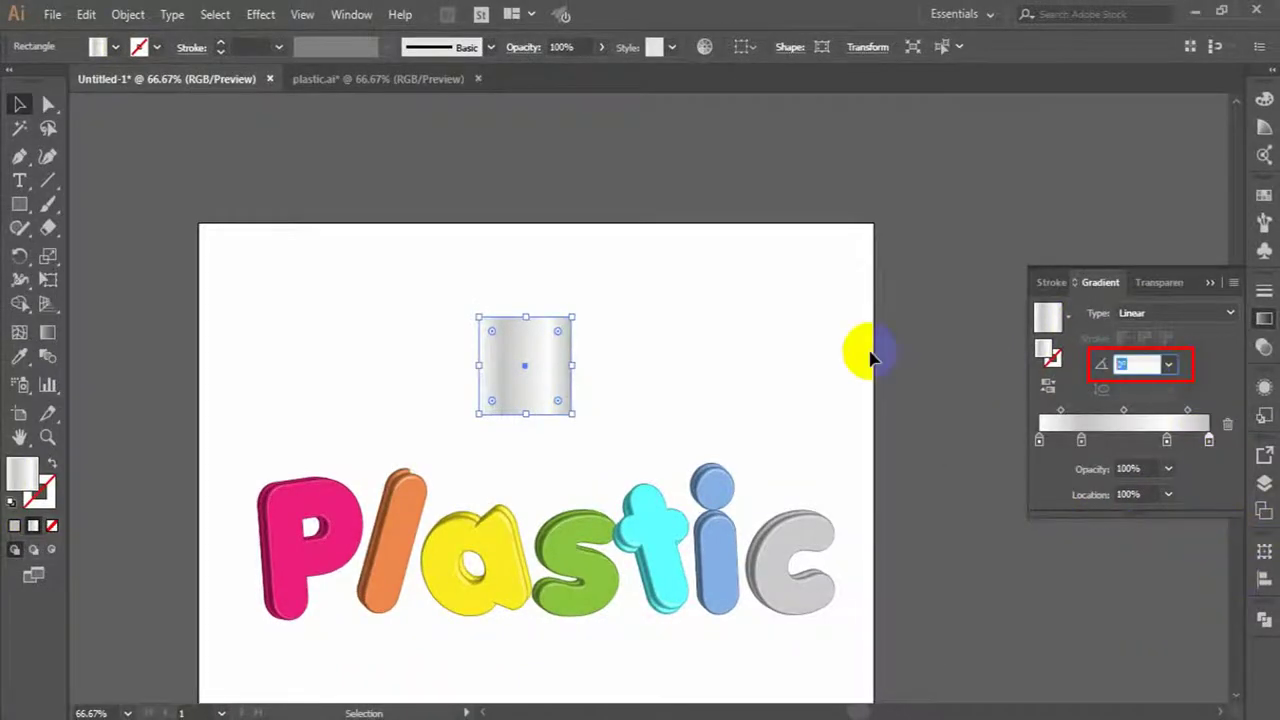
{"action": "type", "text": "18"}
{"action": "key", "text": "Return"}
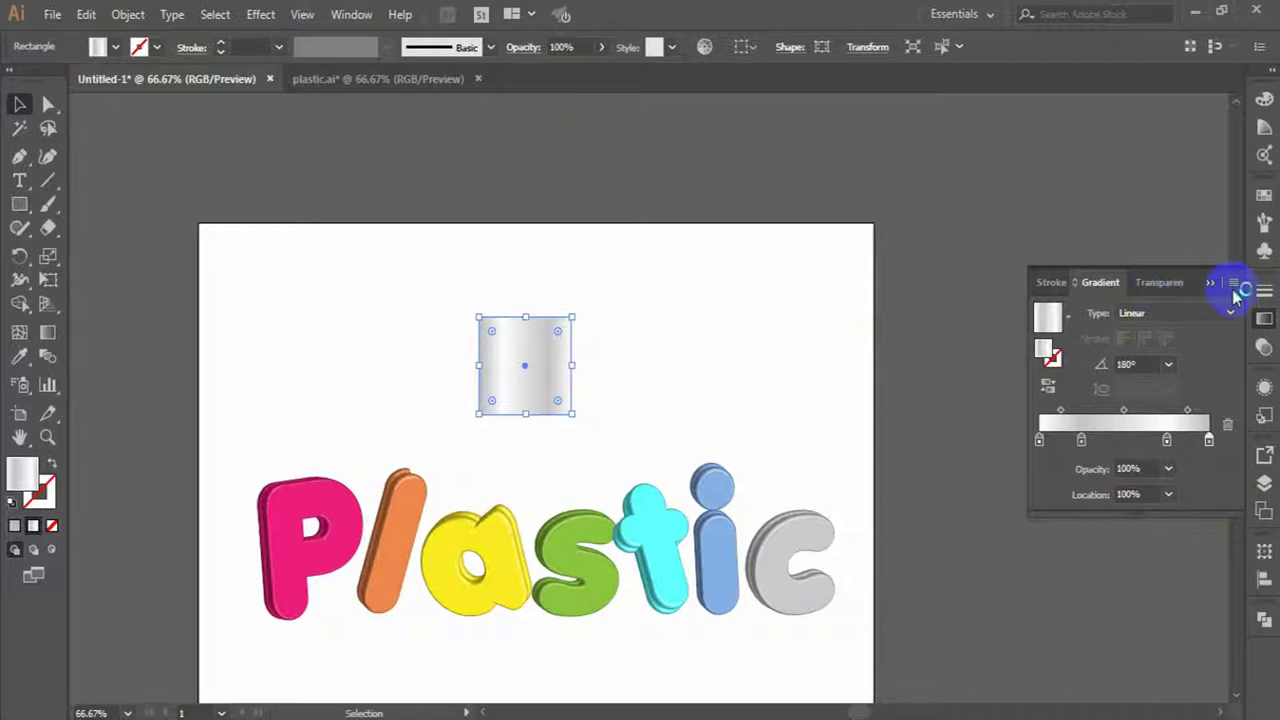
- Add a new fill to the rectangle's appearance and set that fill's gradient angle to 45°
{"action": "left_click", "coordinate": [1263, 388]}
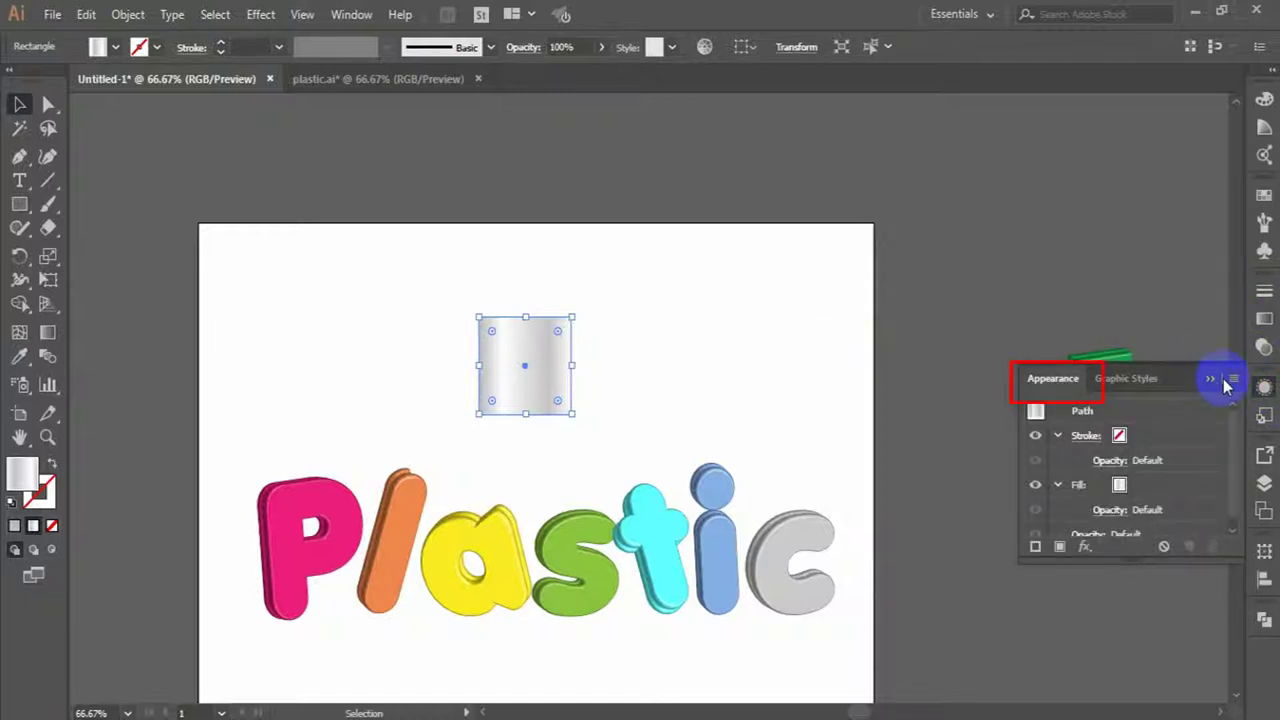
{"action": "left_click", "coordinate": [1231, 382]}
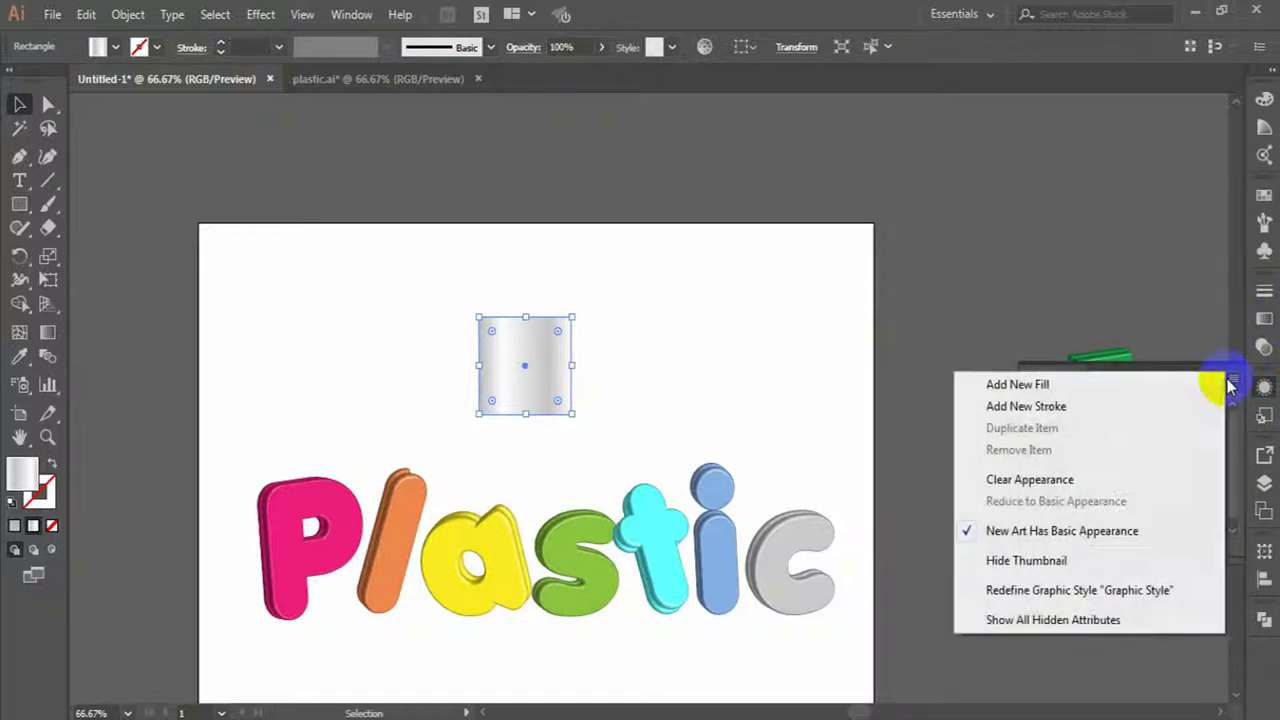
{"action": "left_click", "coordinate": [1110, 390]}
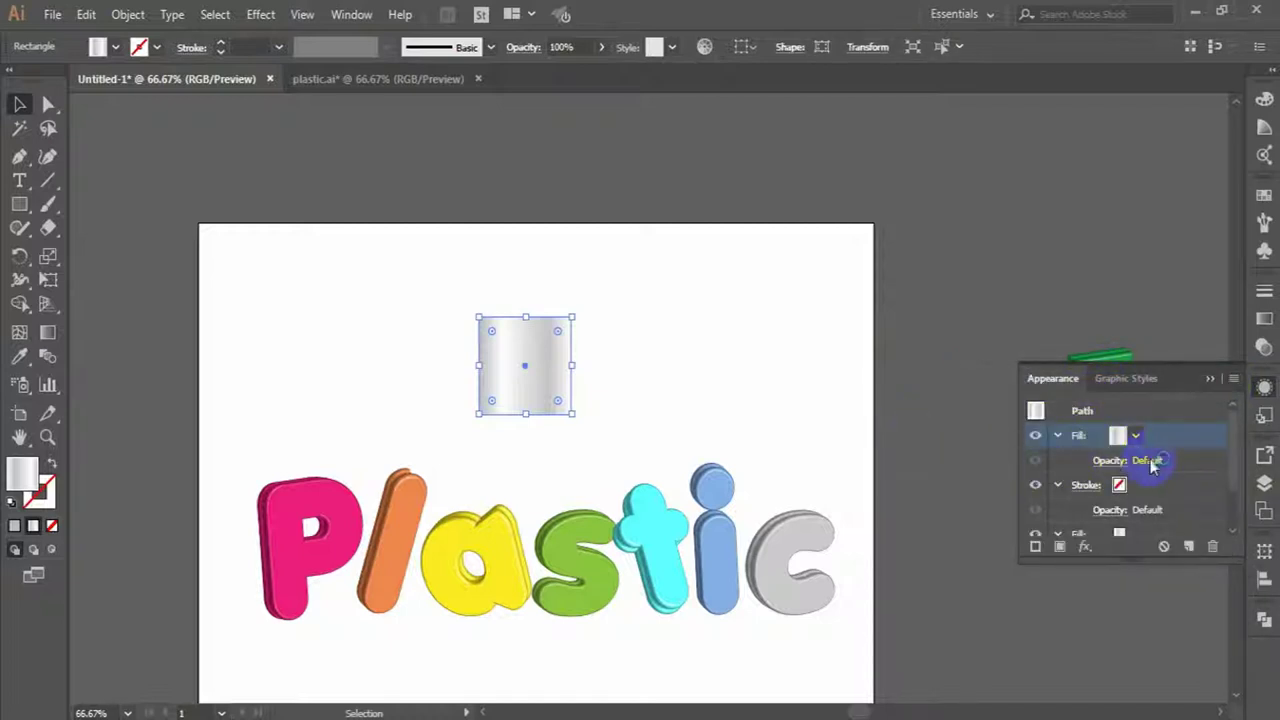
{"action": "left_click", "coordinate": [1264, 318]}
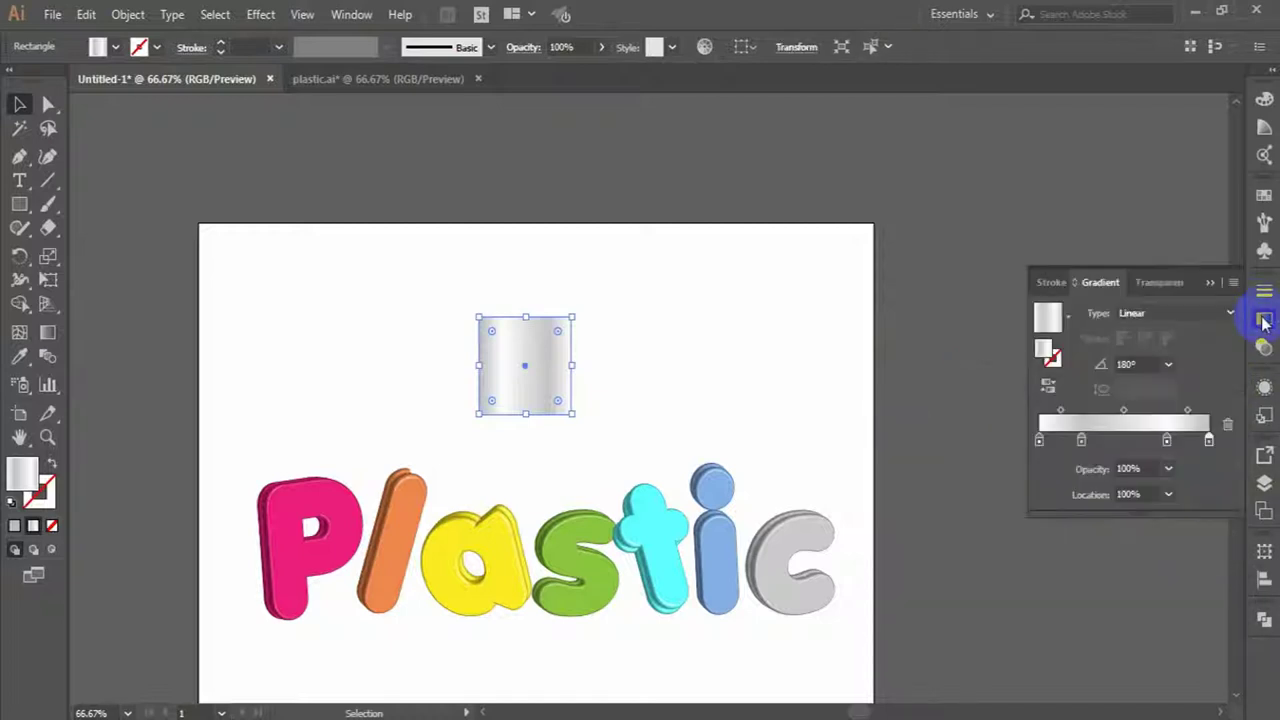
{"action": "left_click", "coordinate": [1148, 362]}
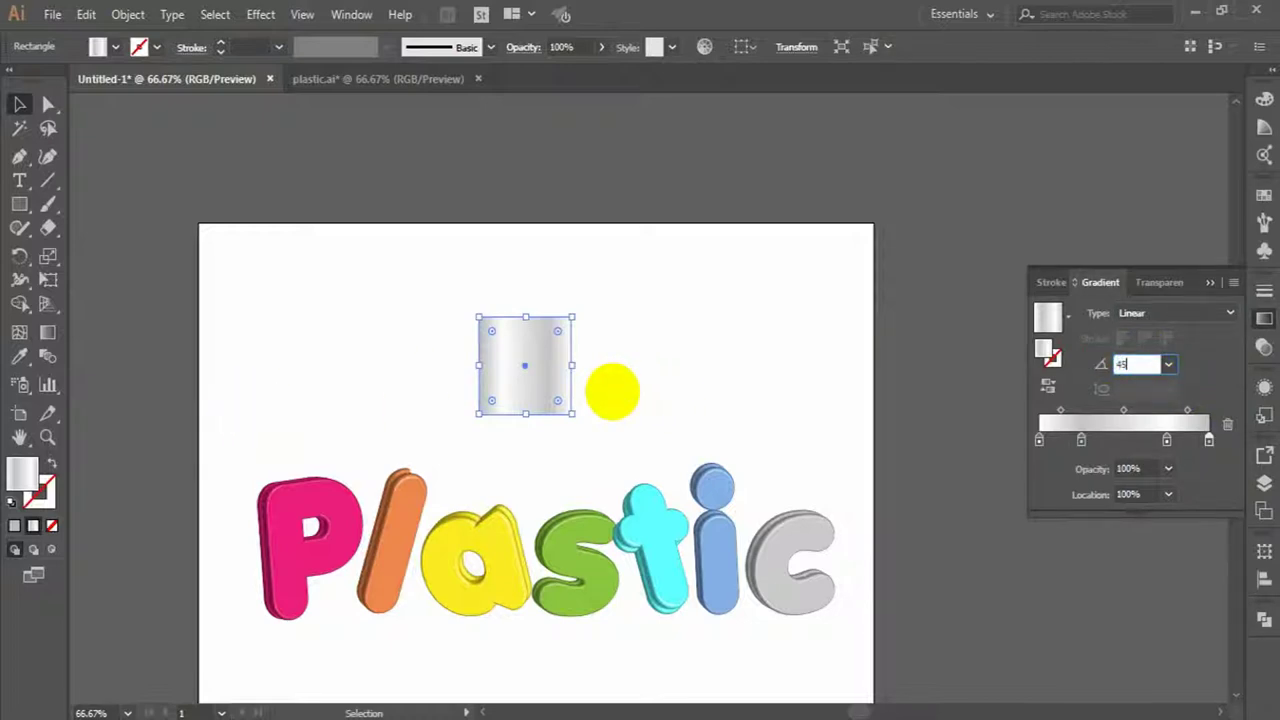
{"action": "key", "text": "Return"}
- Change the blending mode of the rectangle's new fill to Difference
{"action": "left_click", "coordinate": [1158, 281]}
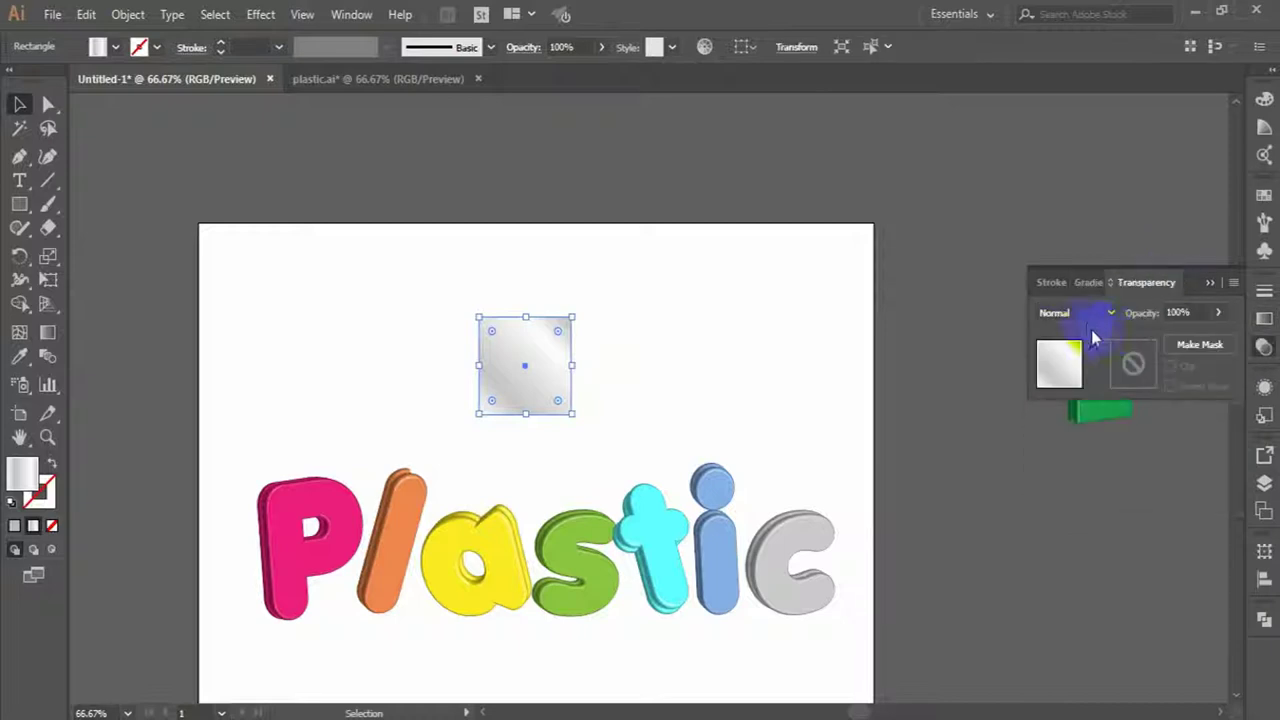
{"action": "left_click", "coordinate": [1092, 314]}
{"action": "left_click", "coordinate": [1062, 567]}
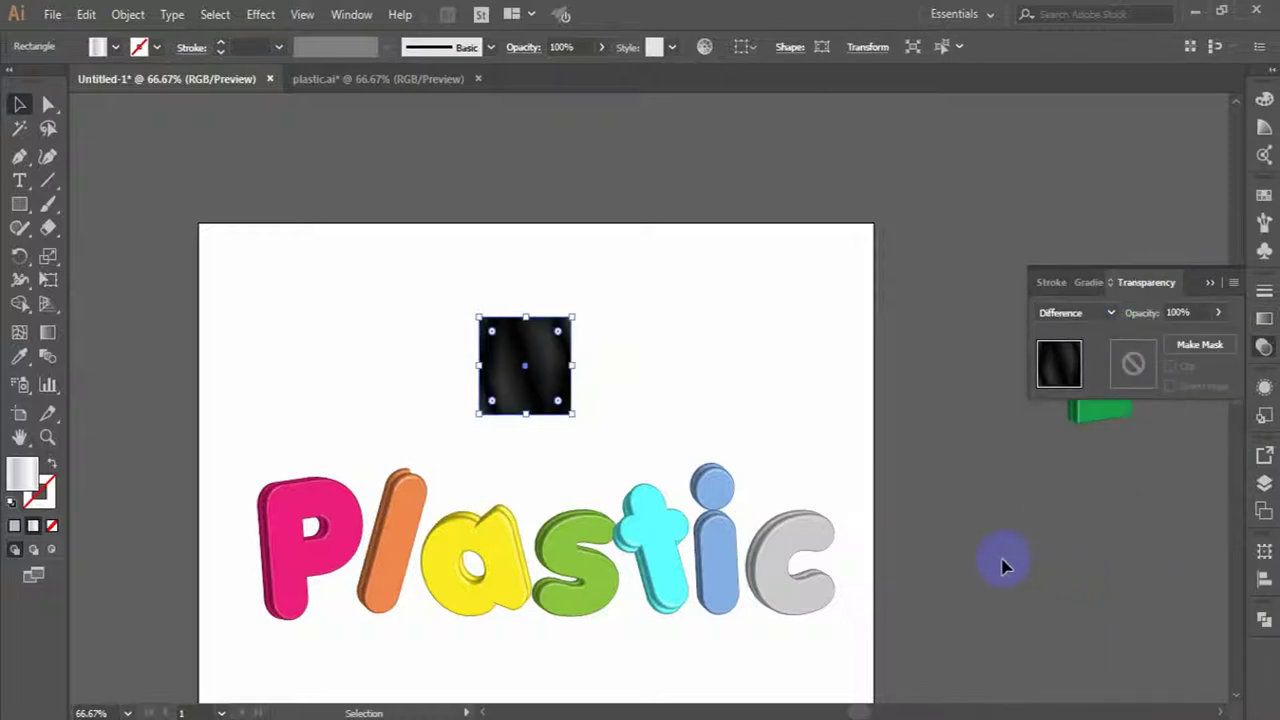
- Apply the Artistic Plastic Wrap effect to the rectangle with Highlight Strength 20, Detail 12 and Smoothness 11
{"action": "key", "text": "shift+F6"}
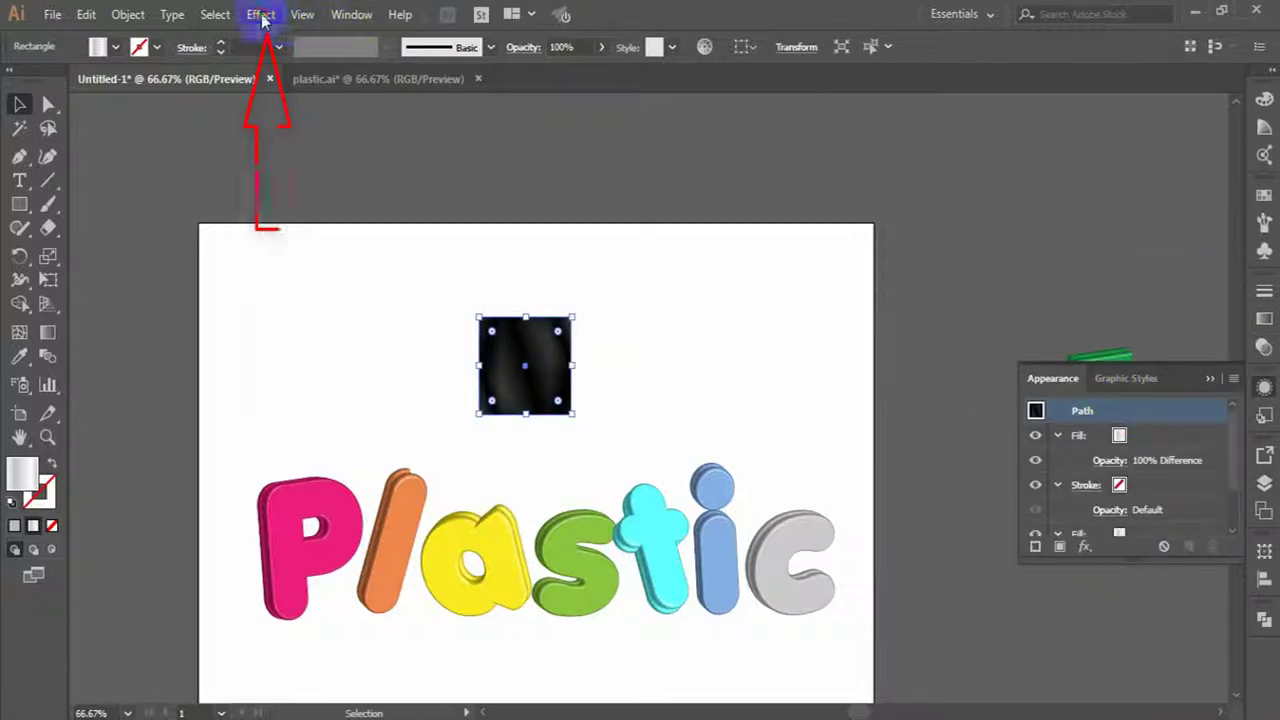
{"action": "left_click", "coordinate": [260, 14]}
{"action": "mouse_move", "coordinate": [300, 331]}
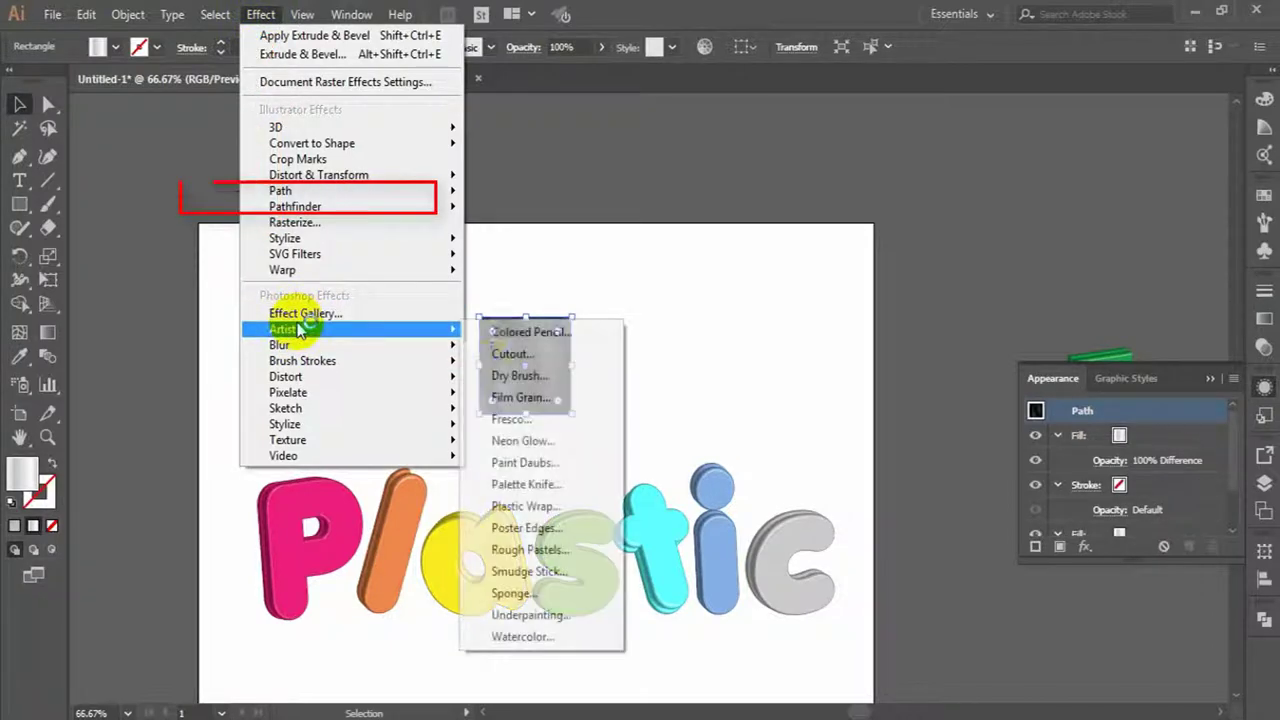
{"action": "left_click", "coordinate": [538, 510]}
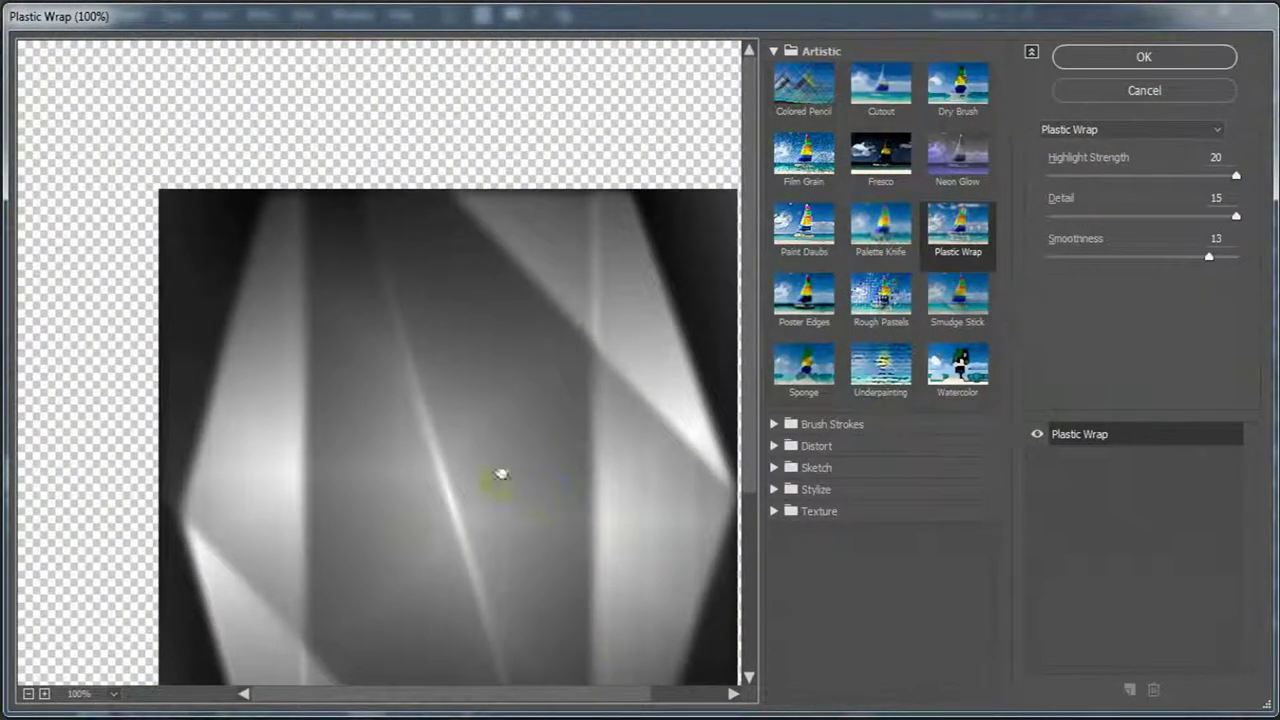
{"action": "mouse_move", "coordinate": [1237, 214]}
{"action": "left_mouse_down"}
{"action": "mouse_move", "coordinate": [1199, 222]}
{"action": "mouse_move", "coordinate": [1182, 265]}
{"action": "left_mouse_up"}
{"action": "left_click", "coordinate": [1208, 260]}
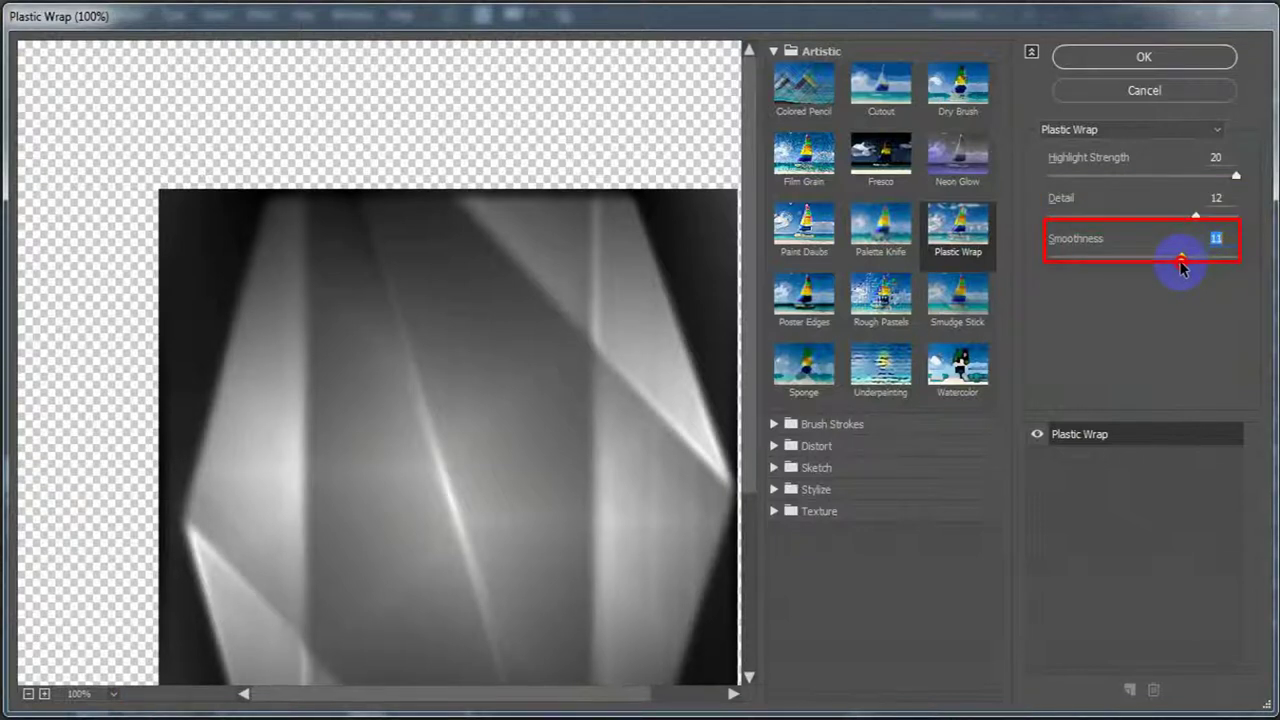
{"action": "left_click", "coordinate": [1145, 57]}
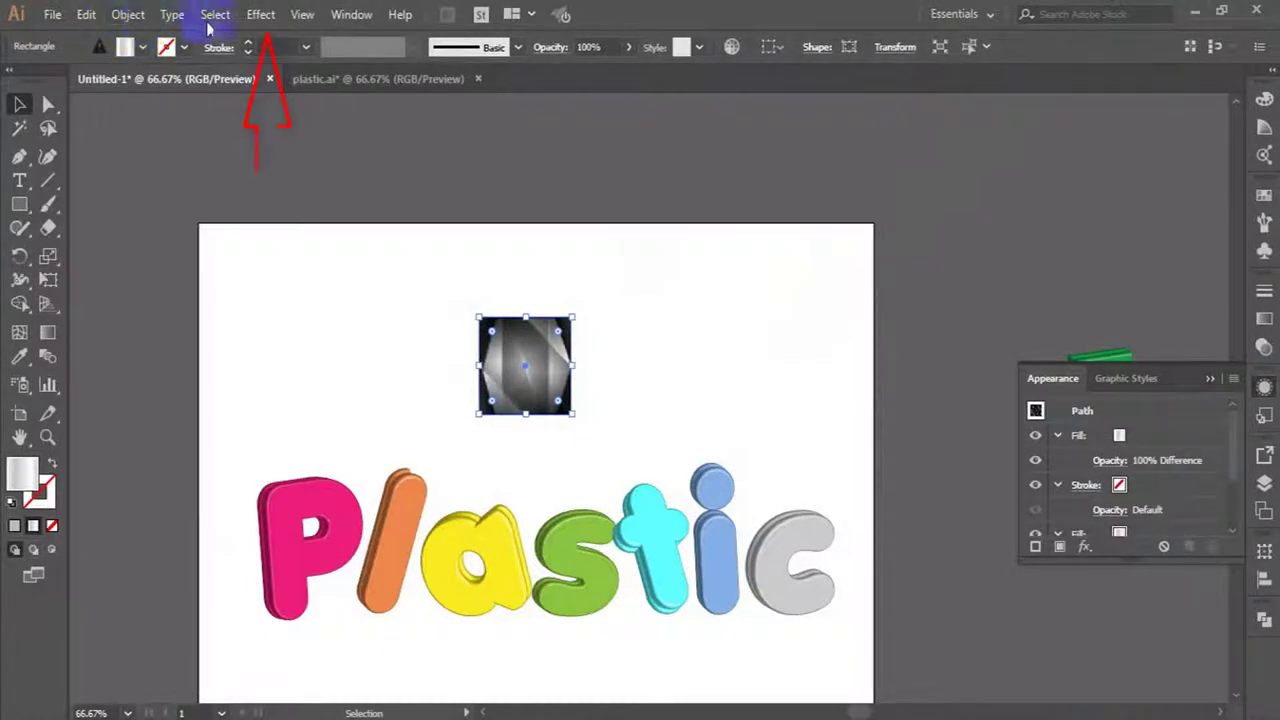
- Apply a Feather effect with an 8 px radius to the rectangle, with the preview enabled
{"action": "left_click", "coordinate": [259, 16]}
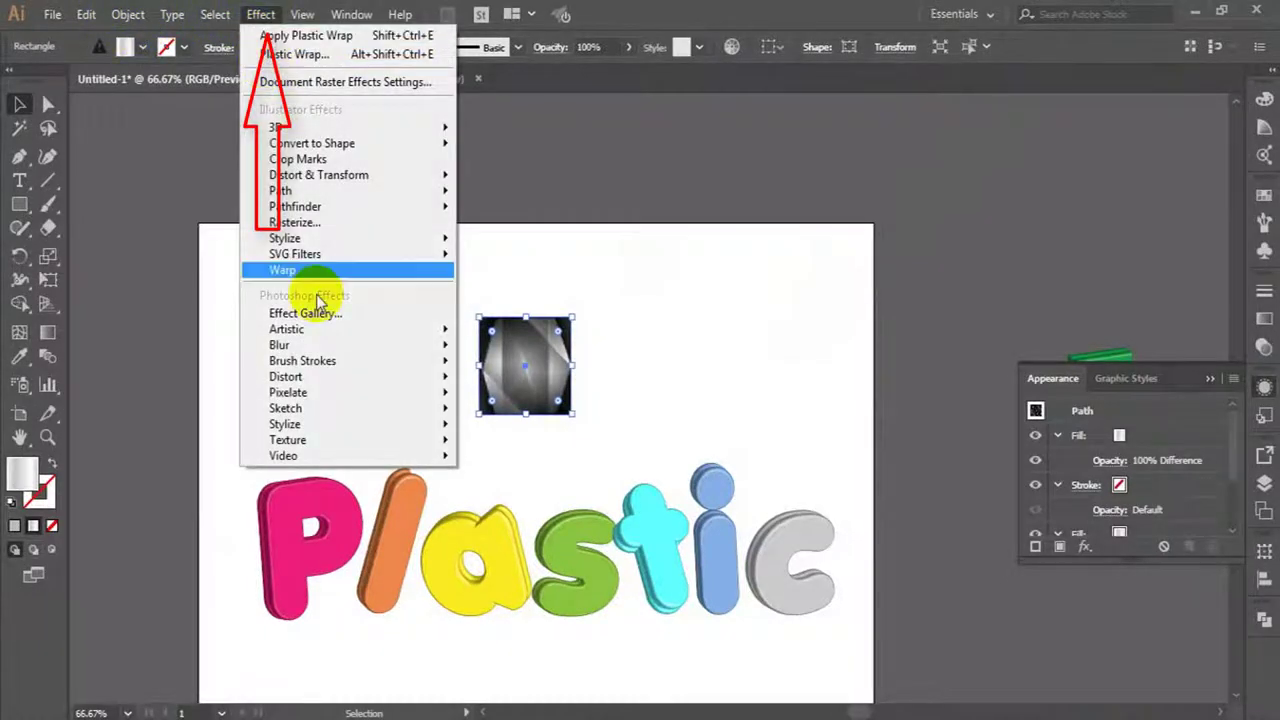
{"action": "left_click", "coordinate": [340, 240]}
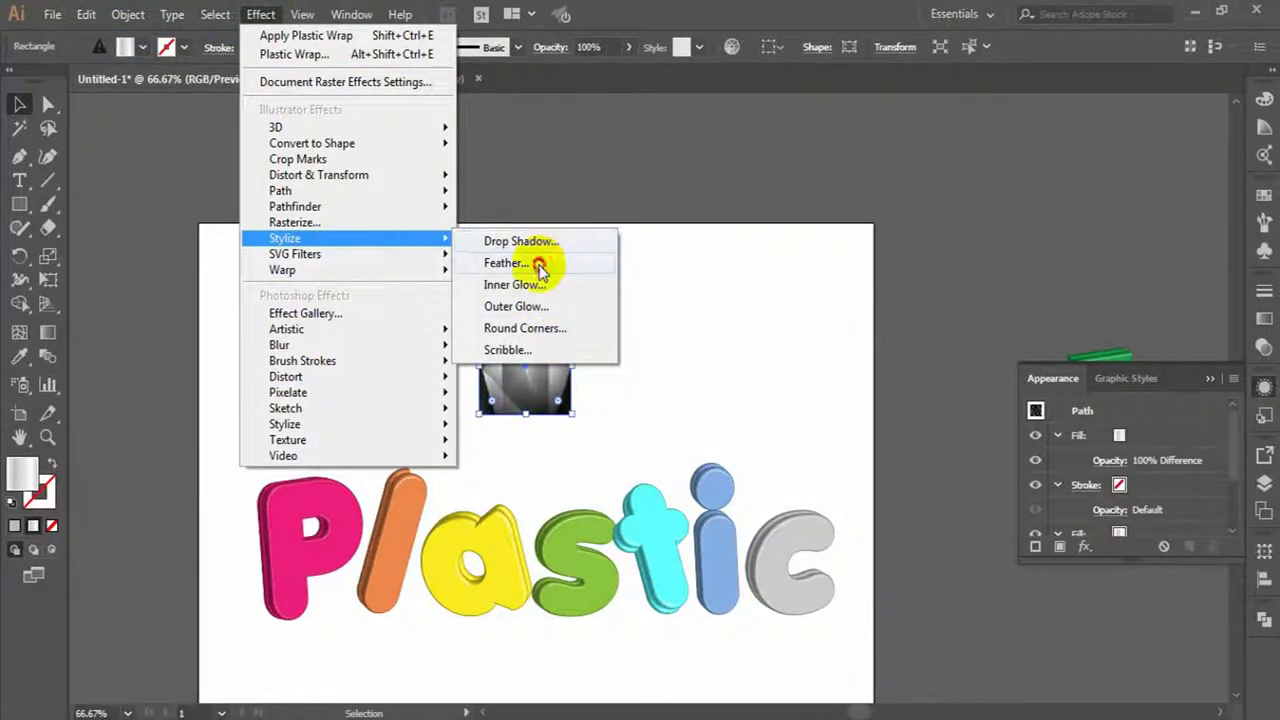
{"action": "left_click", "coordinate": [539, 266]}
{"action": "left_click_drag", "start_coordinate": [600, 289], "coordinate": [820, 192]}
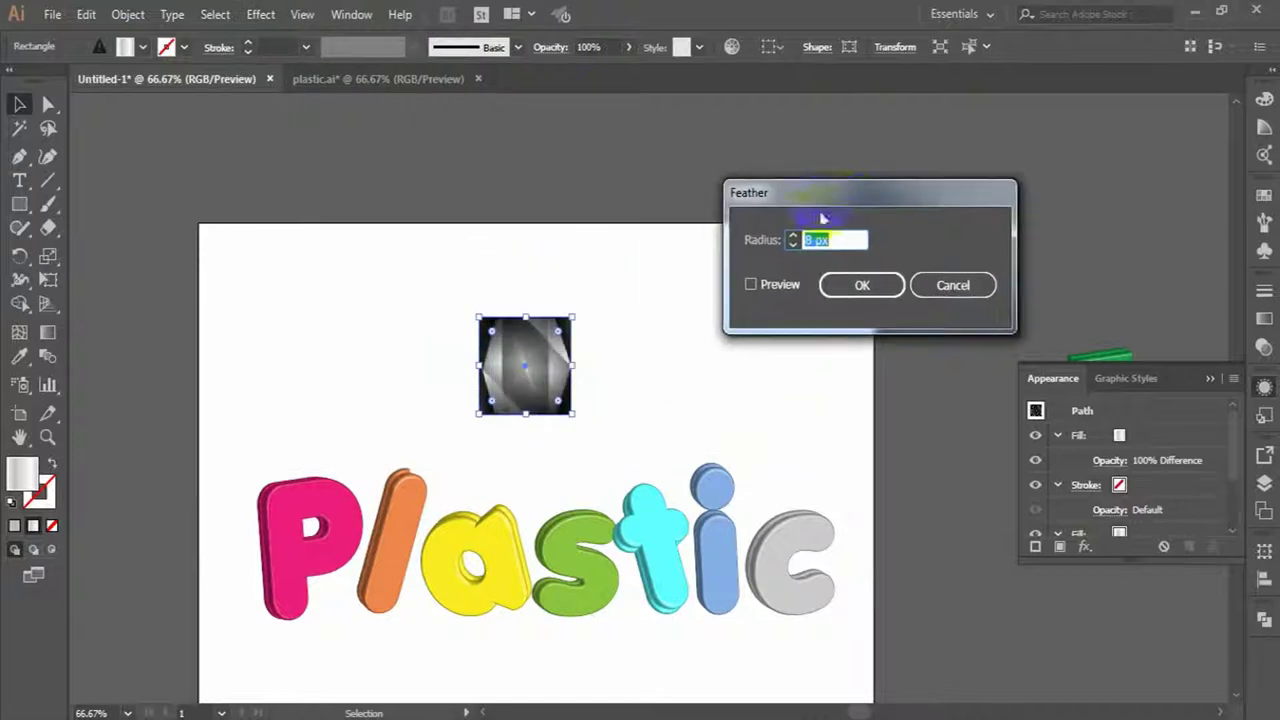
{"action": "left_click", "coordinate": [771, 288]}
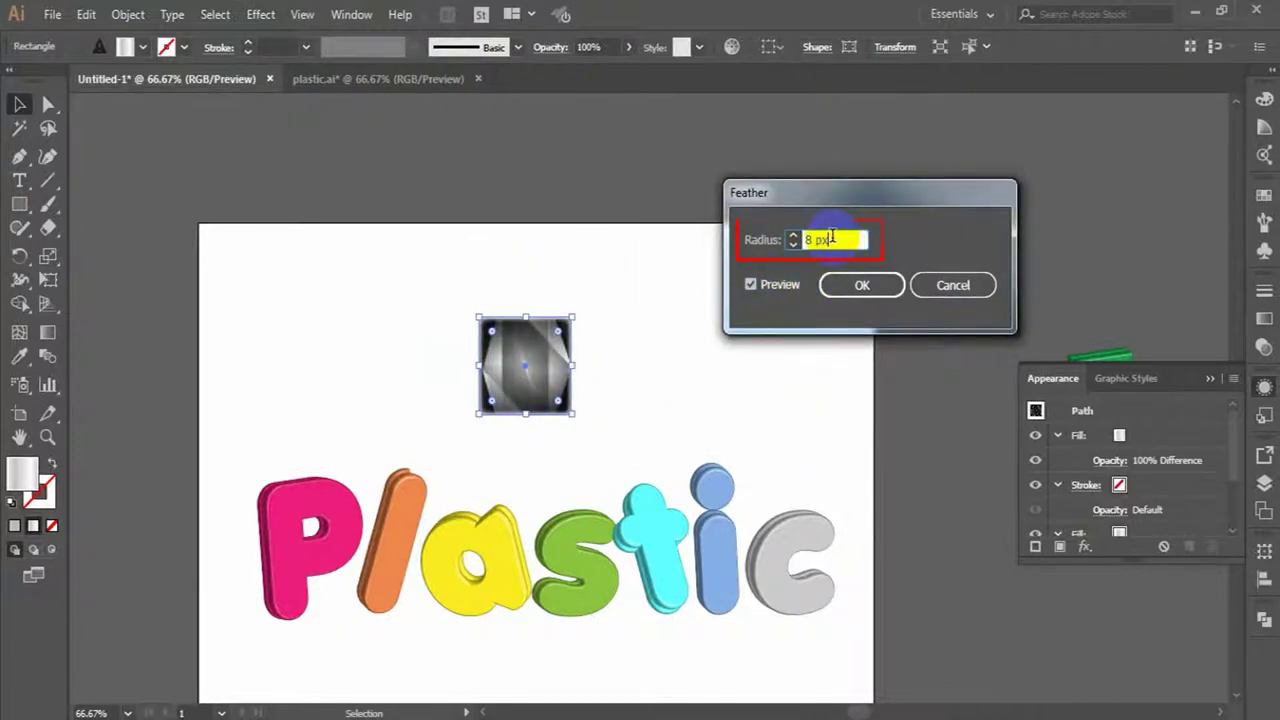
{"action": "left_click", "coordinate": [855, 286]}
- Set the rectangle's blending mode to Luminosity and its opacity to 65%
{"action": "left_click", "coordinate": [1262, 345]}
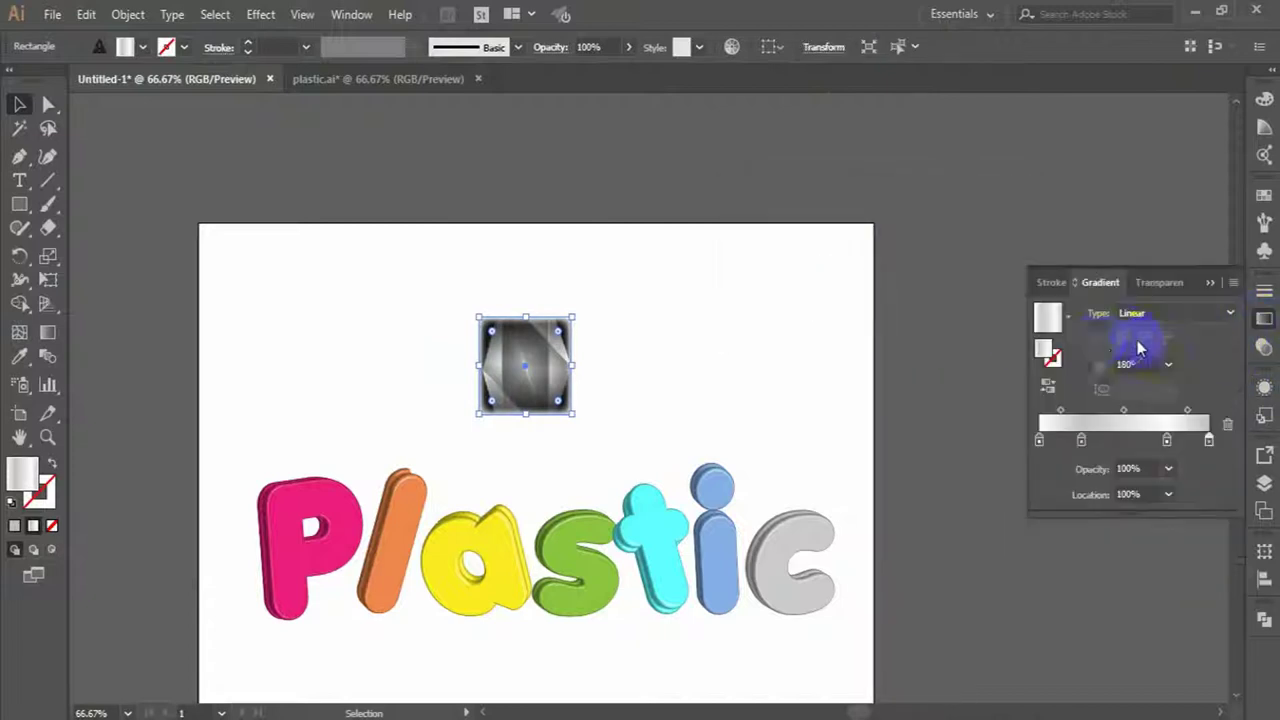
{"action": "left_click", "coordinate": [1158, 282]}
{"action": "left_click", "coordinate": [1068, 313]}
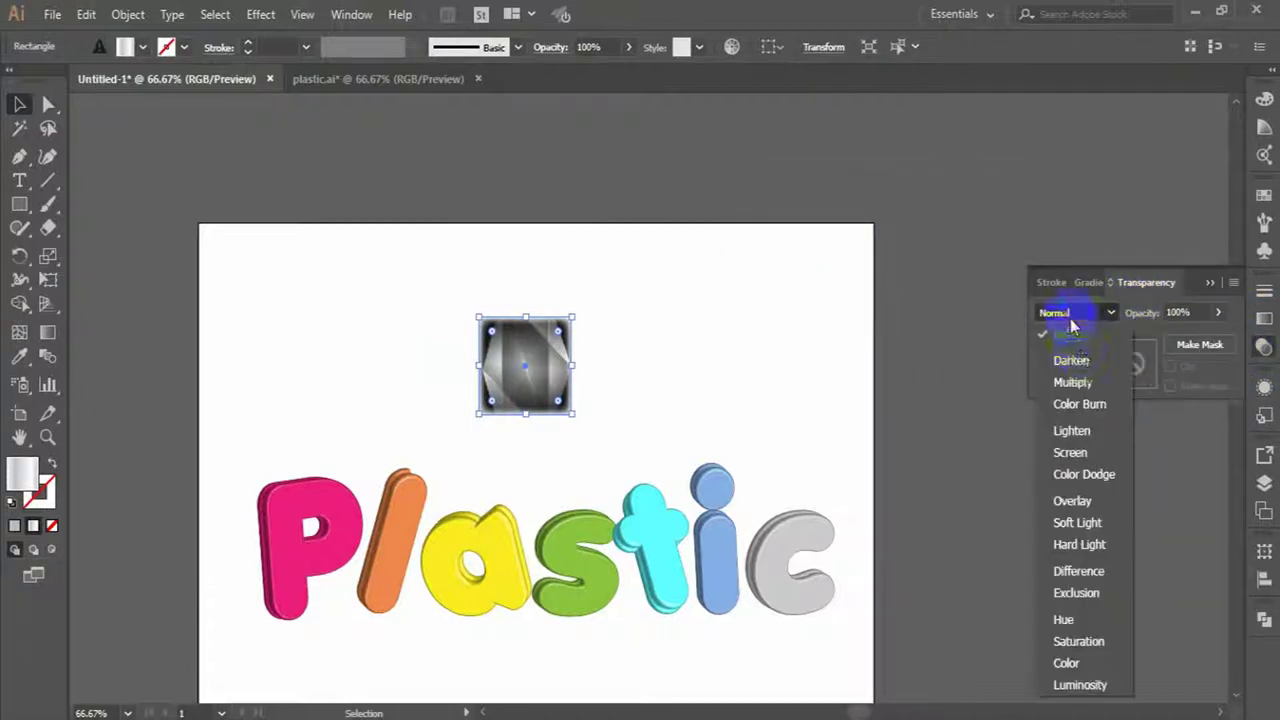
{"action": "left_click", "coordinate": [1075, 692]}
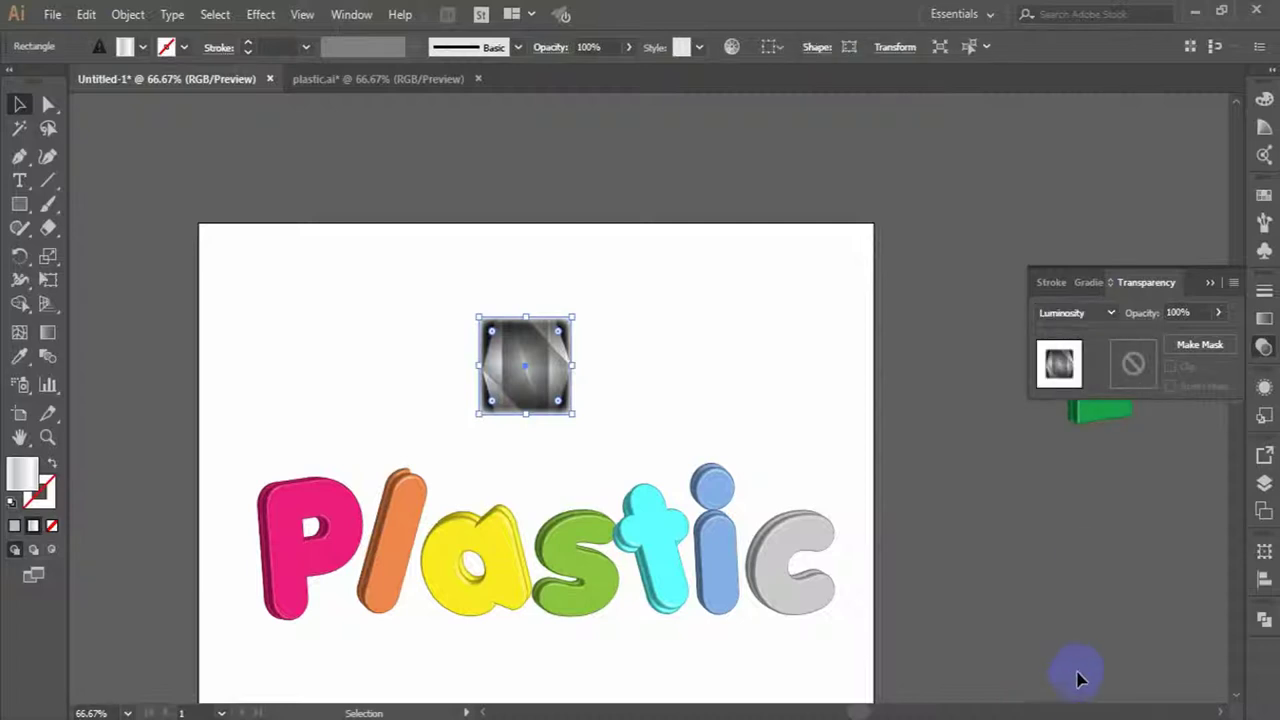
{"action": "left_click", "coordinate": [1185, 313]}
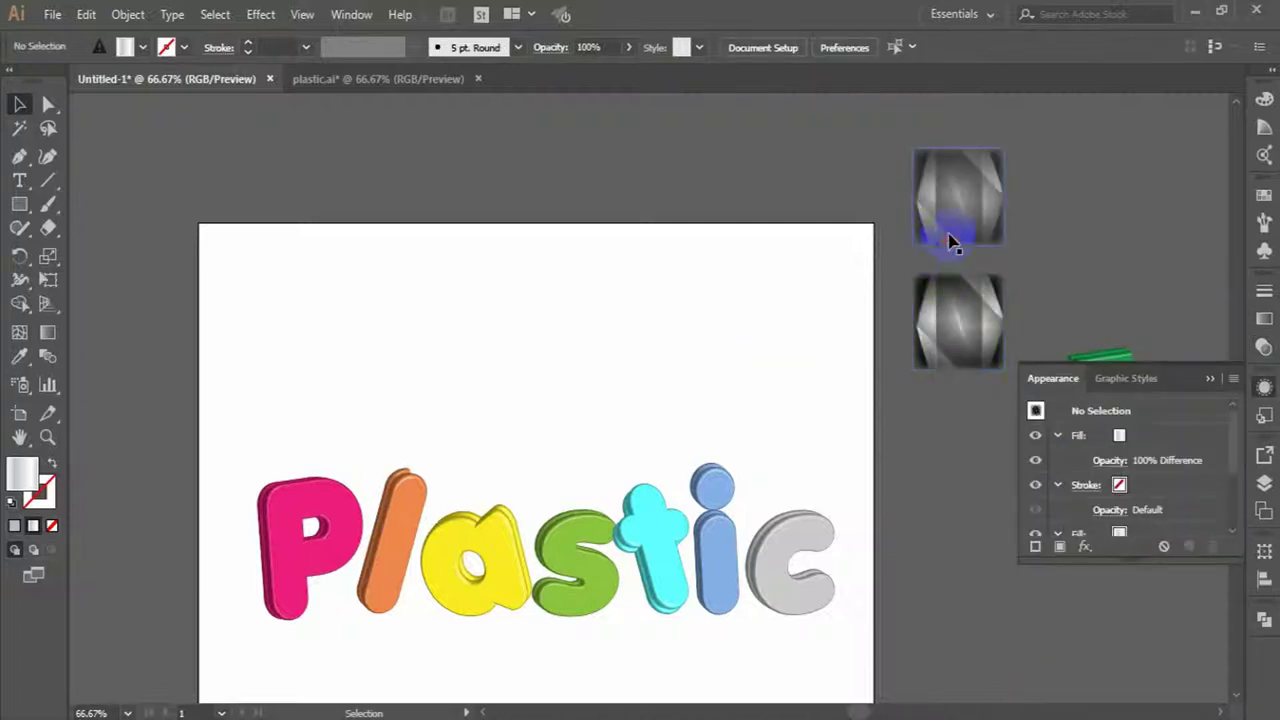
- Save the appearances of the two gray plastic-wrapped rectangles beside the artboard as new graphic styles
{"action": "left_click", "coordinate": [976, 200]}
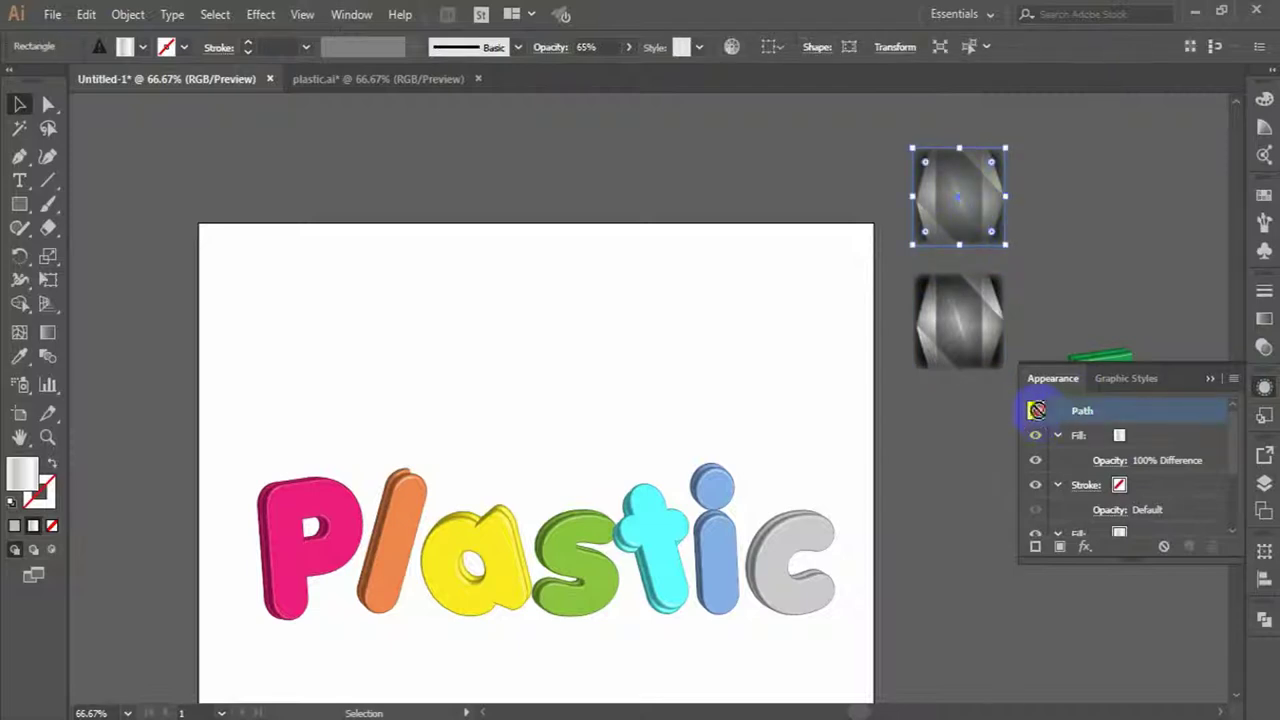
{"action": "left_click", "coordinate": [1128, 378]}
{"action": "left_click", "coordinate": [958, 320]}
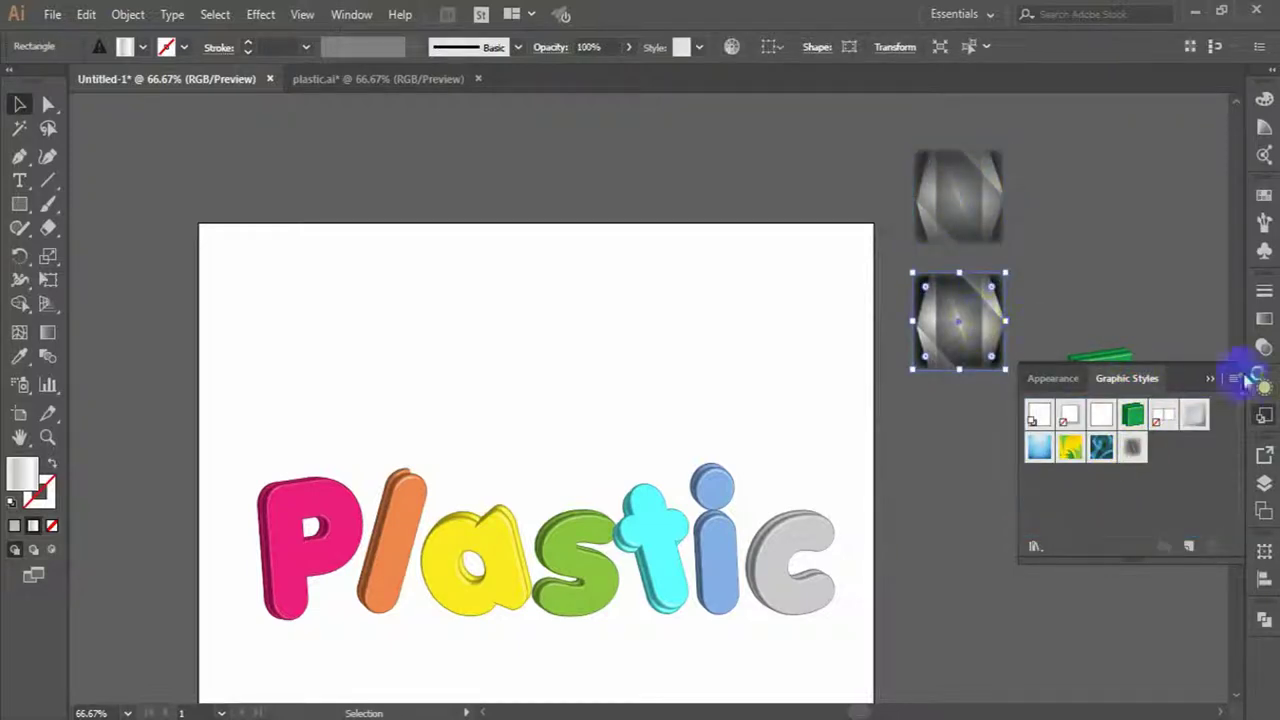
{"action": "left_click", "coordinate": [1053, 378]}
{"action": "left_click_drag", "start_coordinate": [1043, 418], "coordinate": [1166, 457]}
- Select both gray rectangles together and move them farther from the artboard, above the green 3D box
{"action": "left_click", "coordinate": [966, 451]}
{"action": "left_click", "coordinate": [966, 223]}
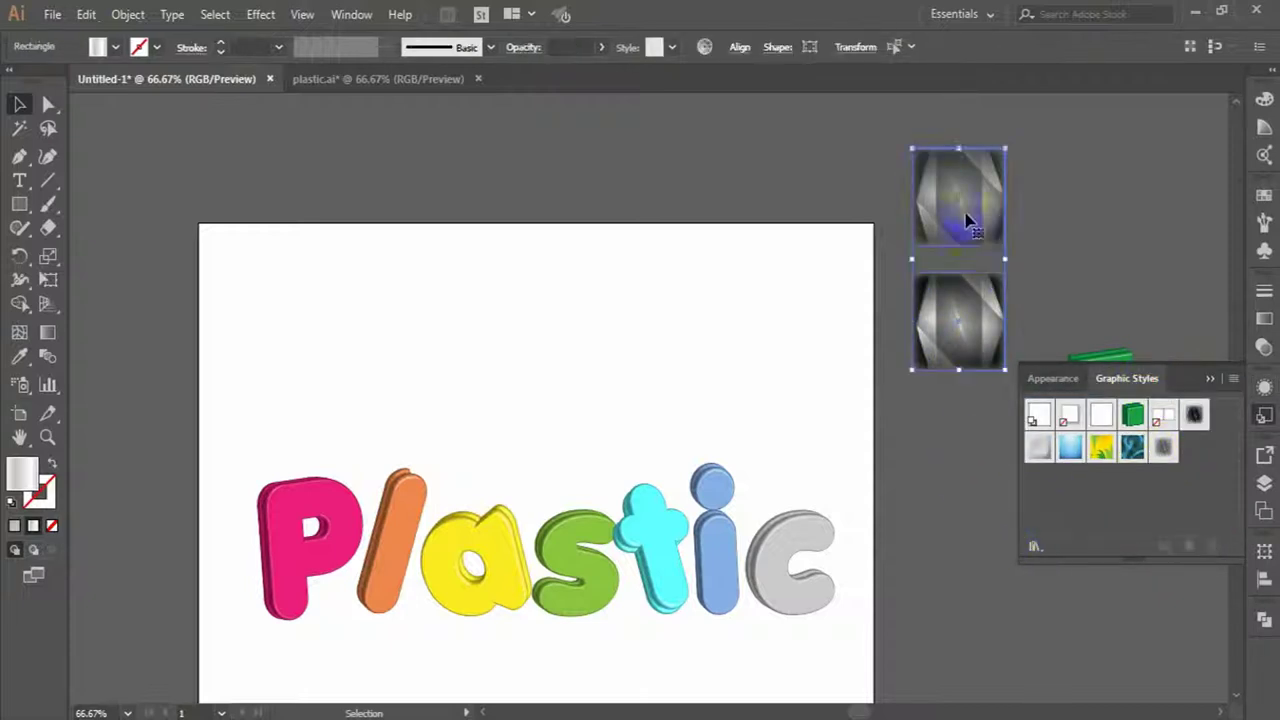
{"action": "left_click_drag", "start_coordinate": [966, 223], "coordinate": [1097, 171]}
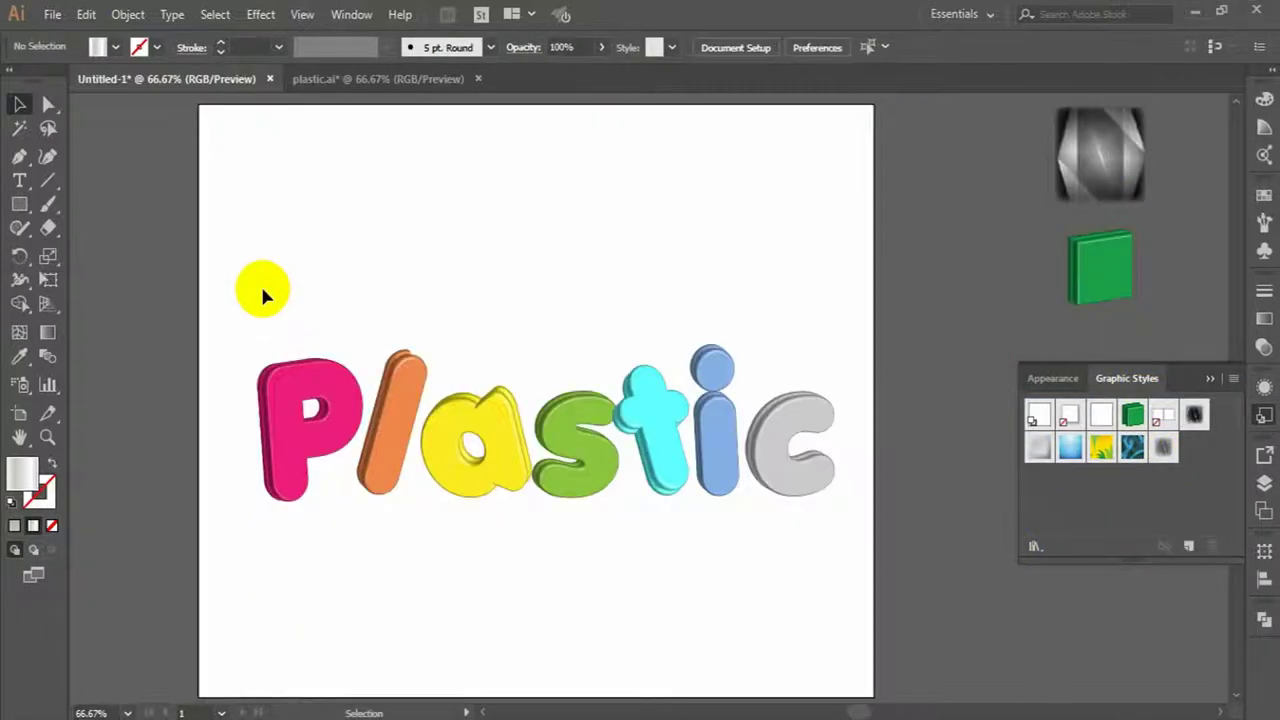
- Select all the letters of "Plastic", expand their appearance and deselect them
{"action": "left_click_drag", "start_coordinate": [215, 266], "coordinate": [812, 531]}
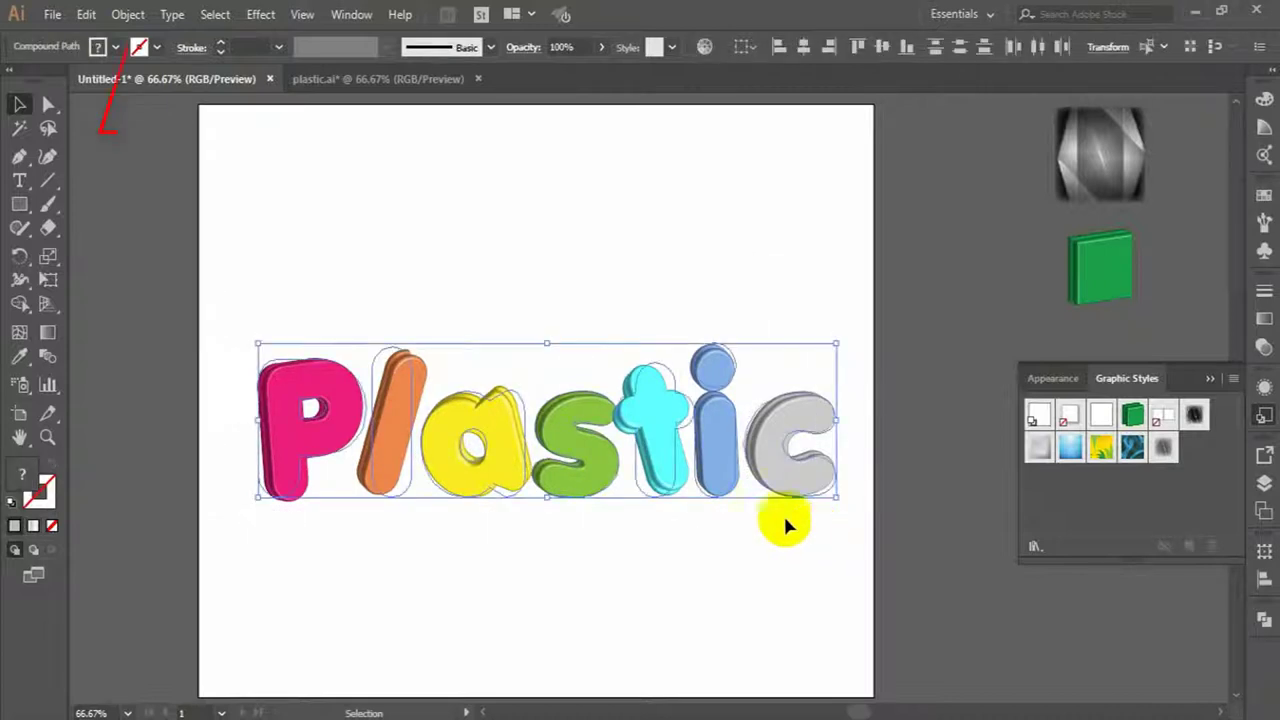
{"action": "left_click", "coordinate": [128, 14]}
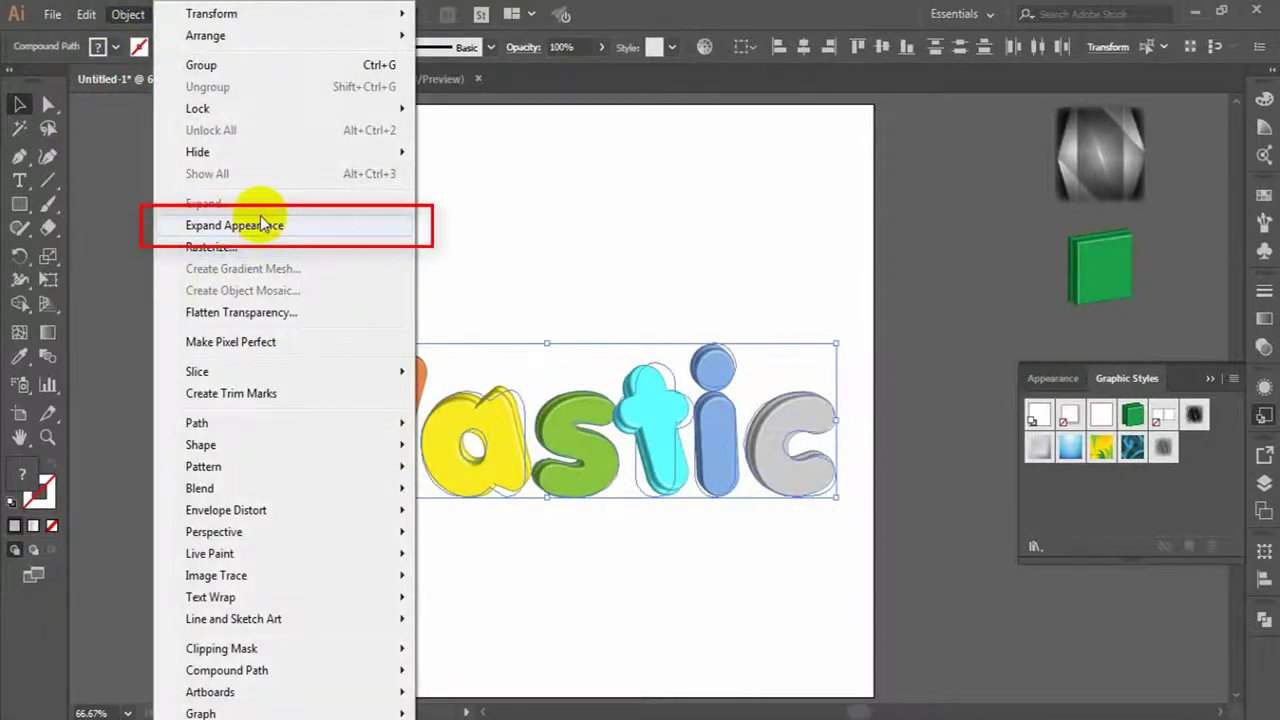
{"action": "left_click", "coordinate": [262, 225]}
{"action": "left_click", "coordinate": [258, 222]}
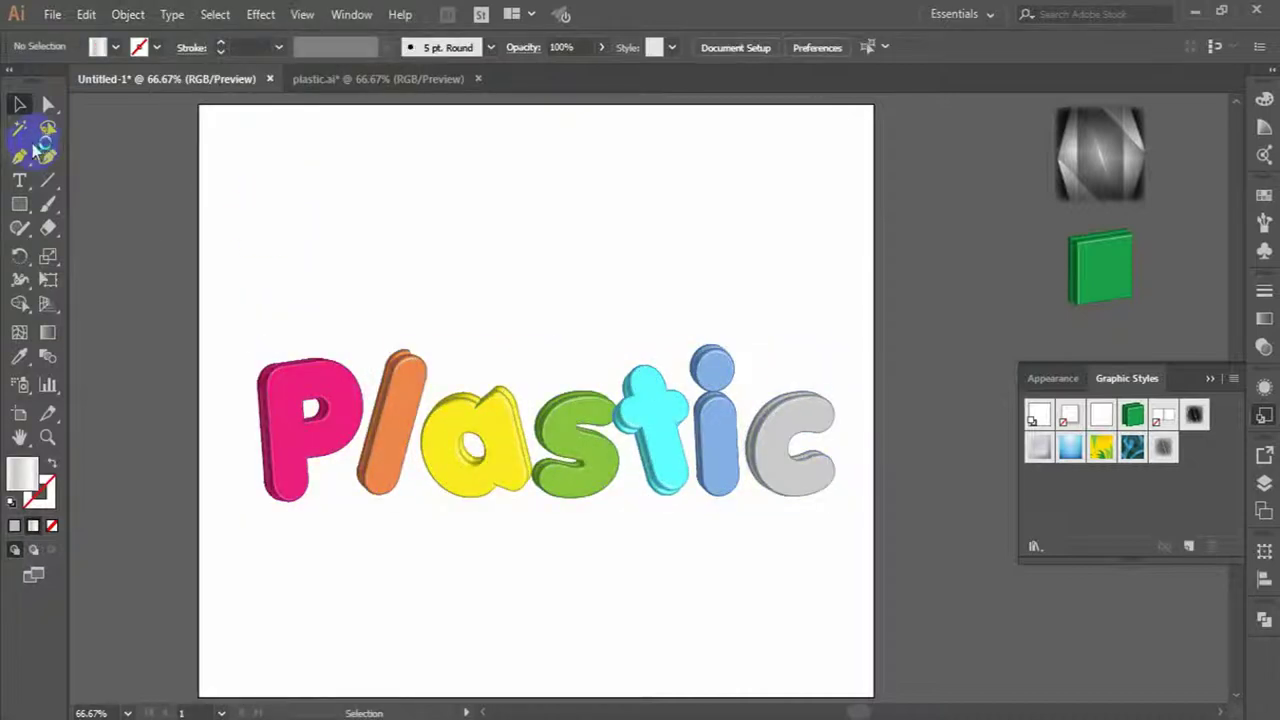
- Fill the front face of the letter P with the linear gradient and remove its two middle color stops
{"action": "left_click", "coordinate": [48, 104]}
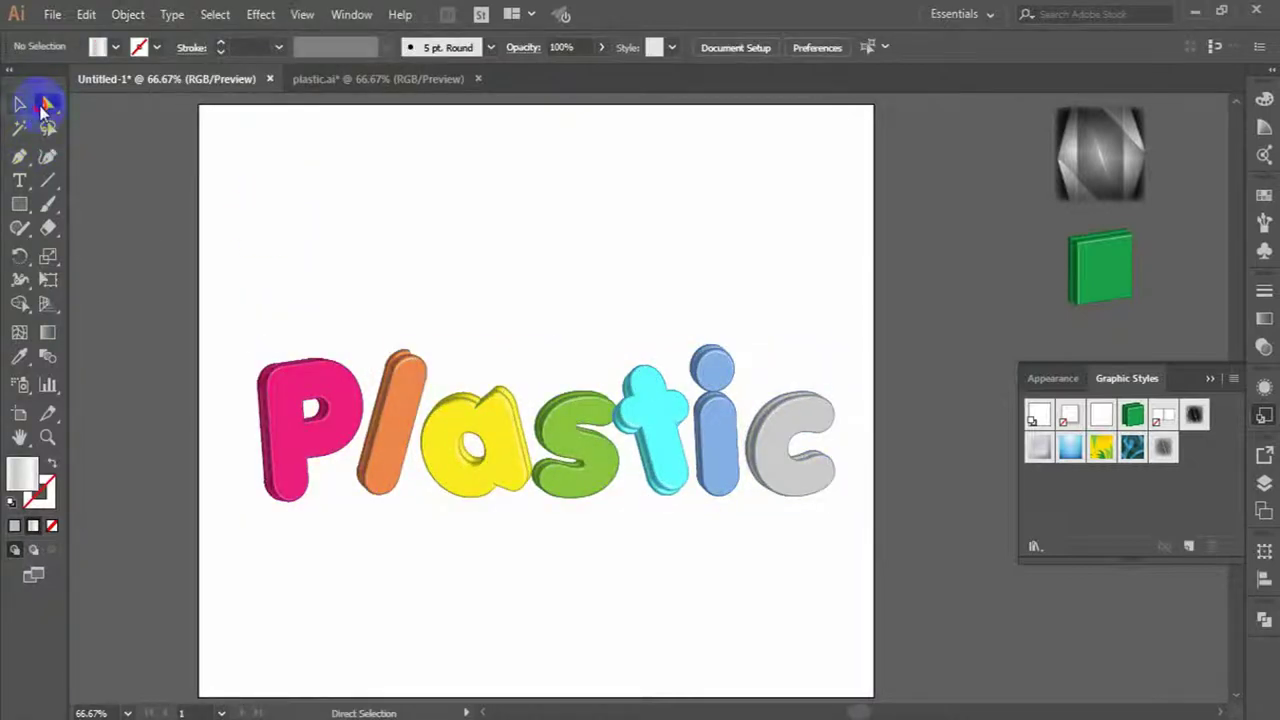
{"action": "left_click", "coordinate": [287, 403]}
{"action": "key", "text": "ctrl+F9"}
{"action": "left_click", "coordinate": [1080, 443]}
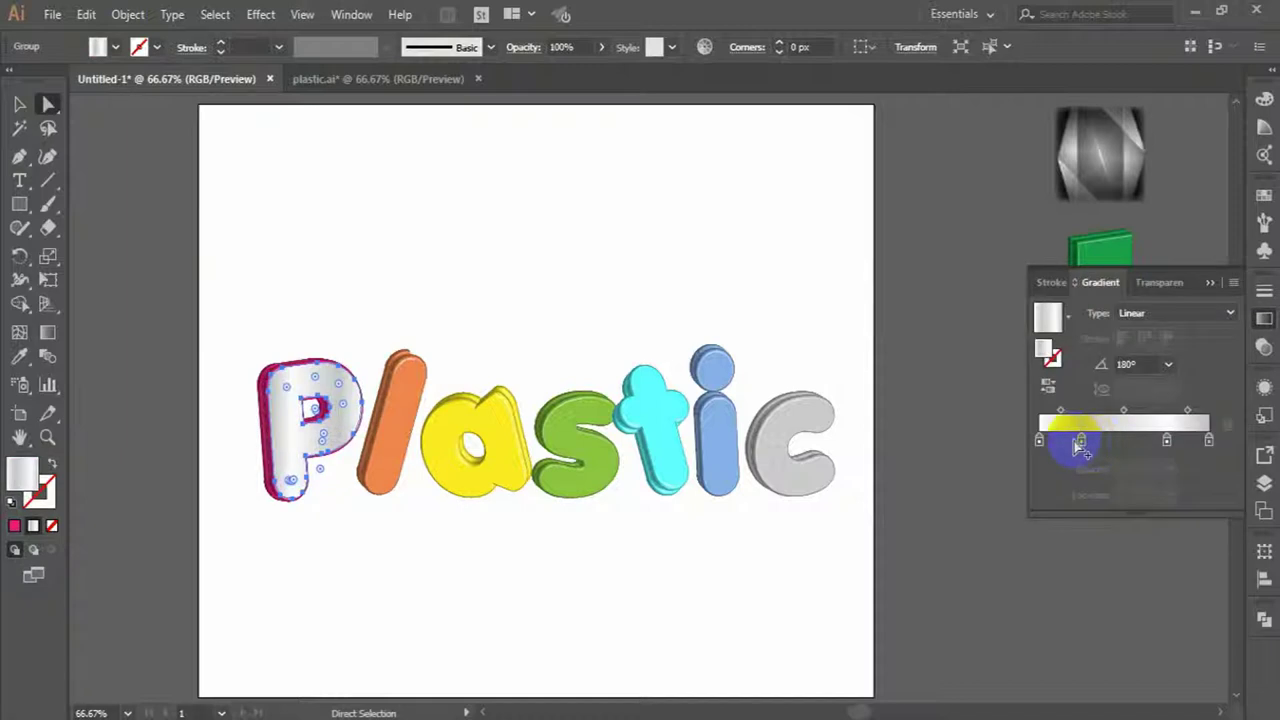
{"action": "left_click_drag", "start_coordinate": [1080, 443], "coordinate": [1066, 457]}
{"action": "left_click_drag", "start_coordinate": [1166, 441], "coordinate": [1151, 463]}
{"action": "left_click", "coordinate": [1038, 441]}
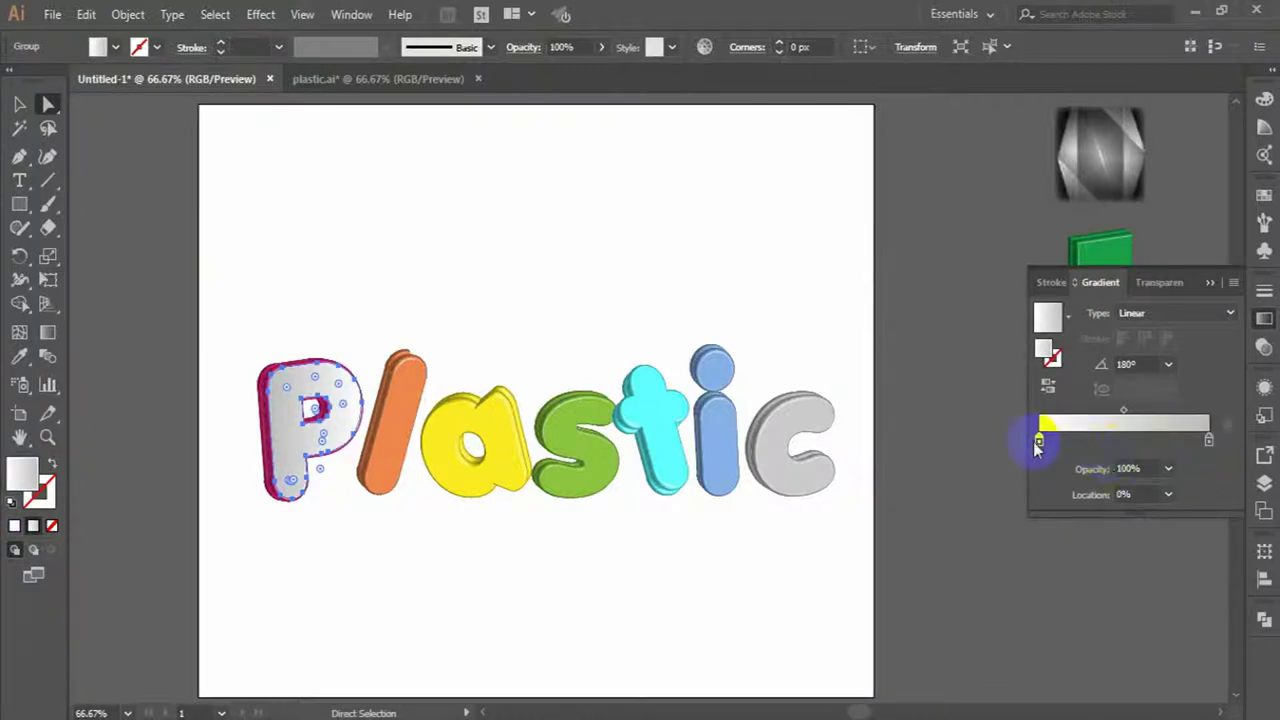
- Set the start stop of the P's gradient to R 255, G 128, B 255
{"action": "double_click", "coordinate": [1040, 441]}
{"action": "left_click", "coordinate": [1168, 511]}
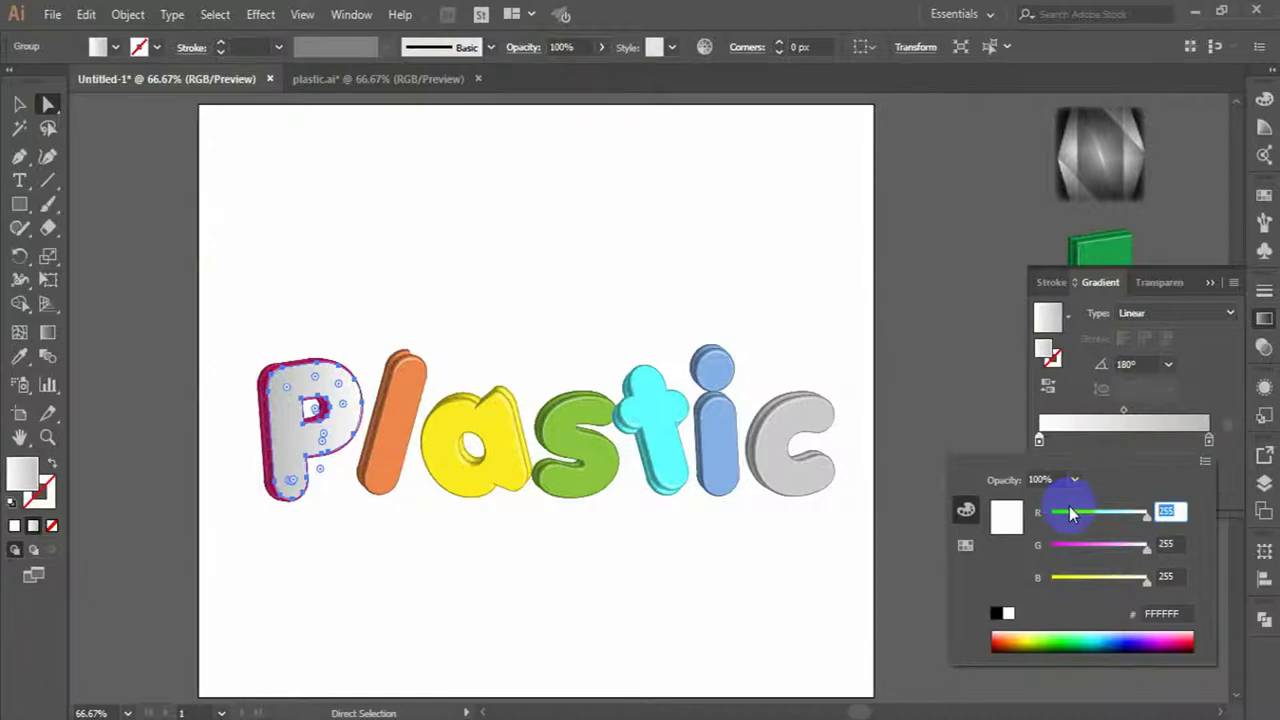
{"action": "key", "text": "Tab"}
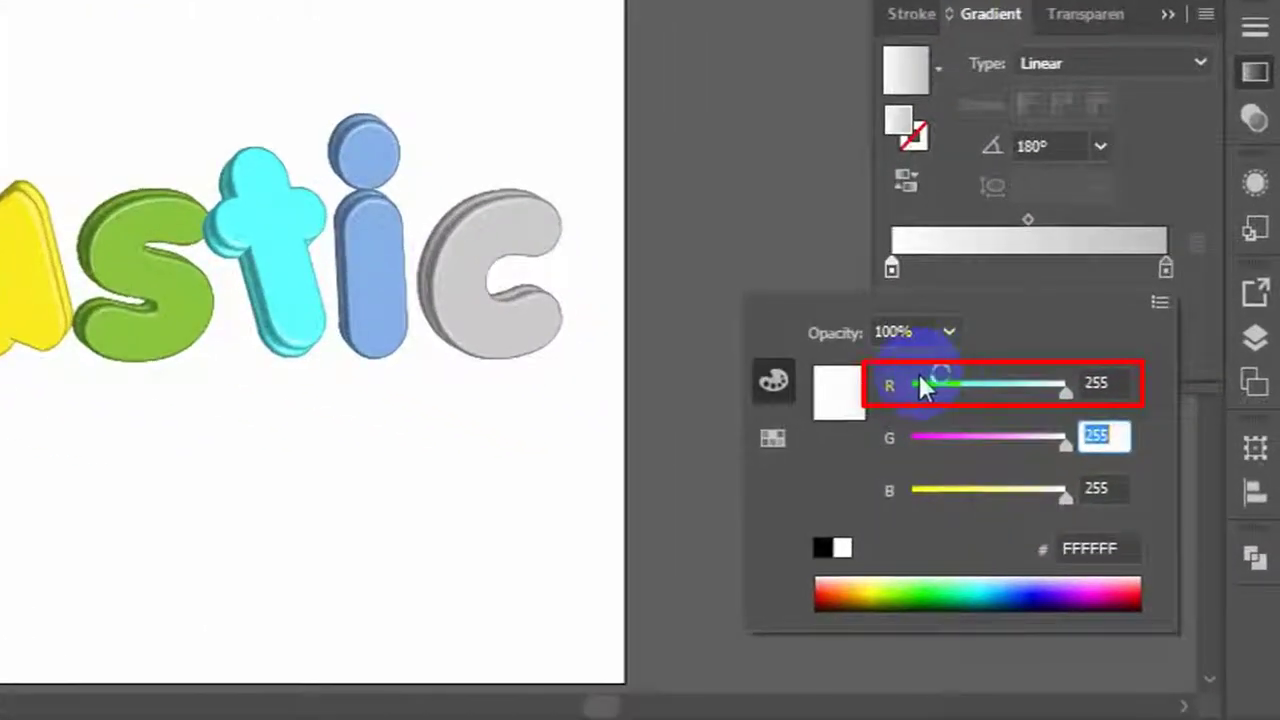
{"action": "type", "text": "128"}
{"action": "key", "text": "Tab"}
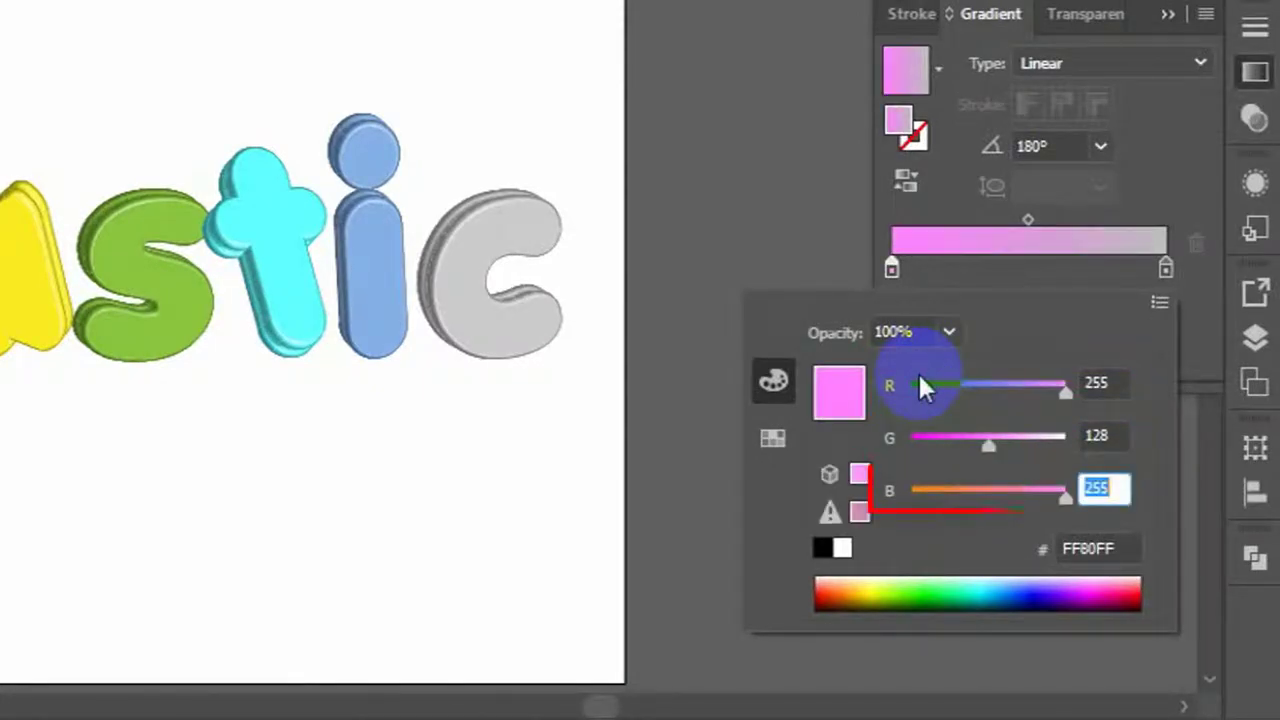
{"action": "type", "text": "255"}
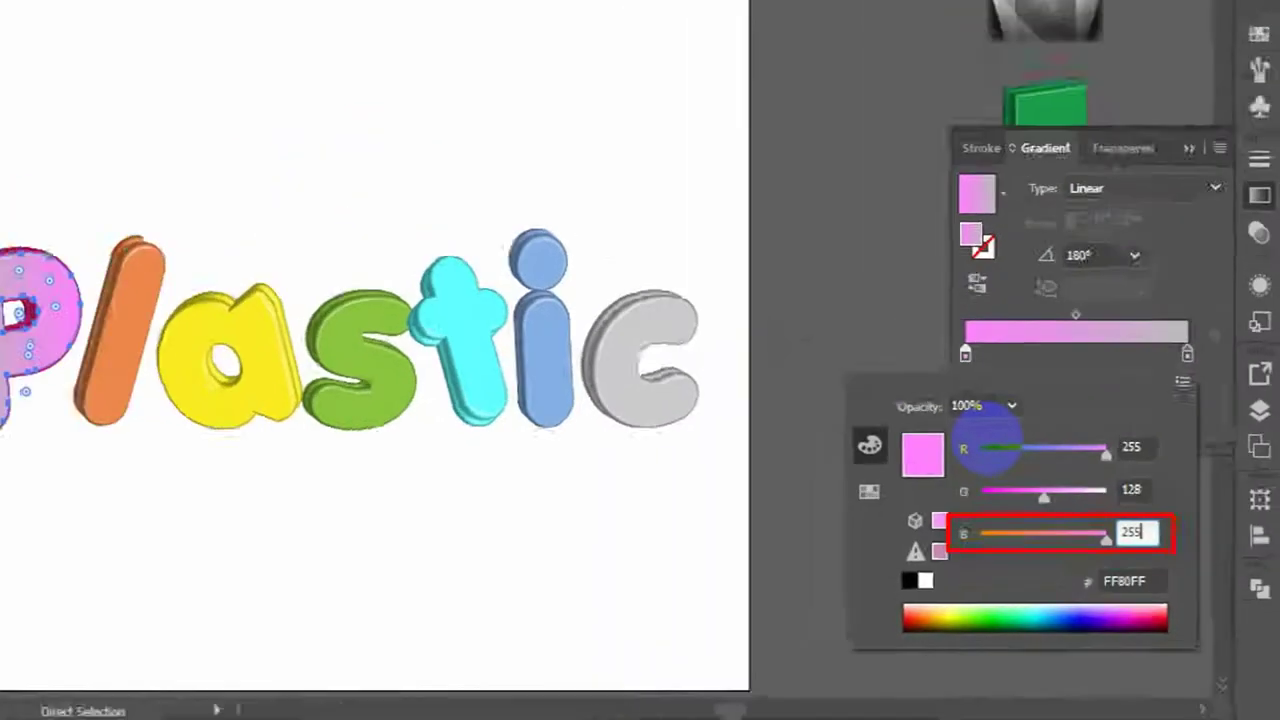
{"action": "key", "text": "Return"}
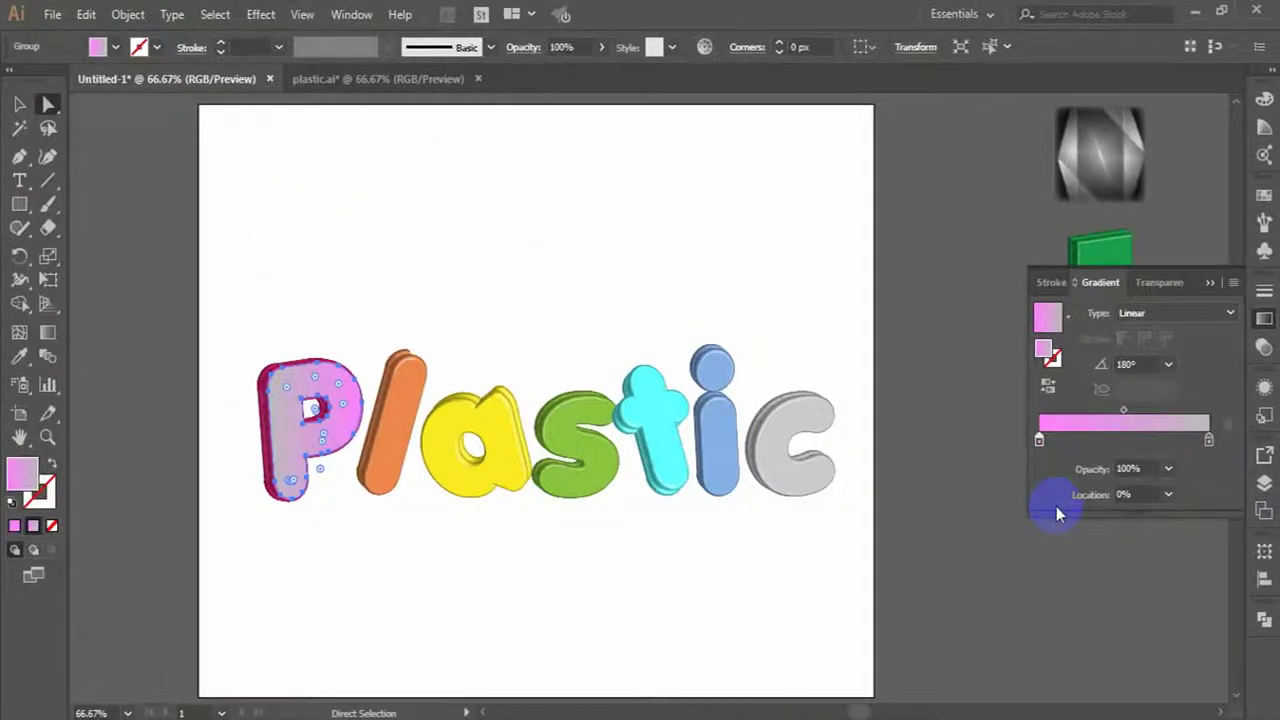
- Set the end stop of the P's gradient to R 219, G 0, B 0
{"action": "left_click", "coordinate": [1209, 441]}
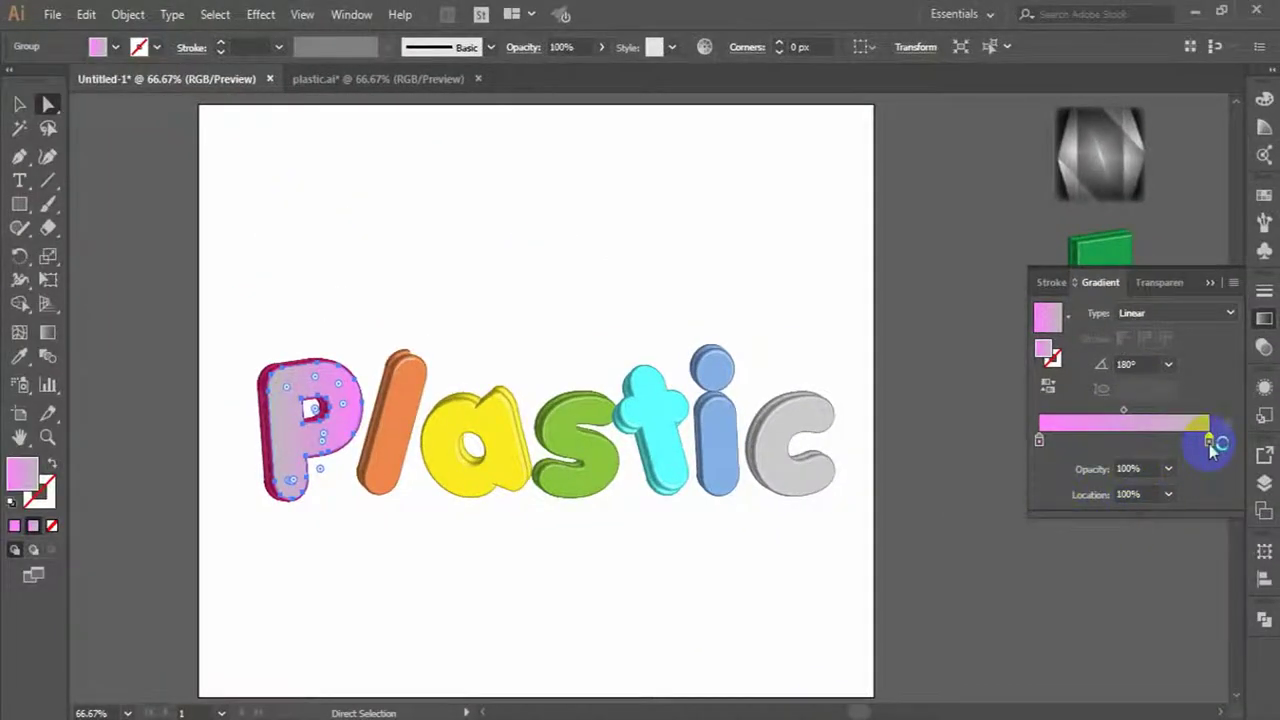
{"action": "double_click", "coordinate": [1209, 441]}
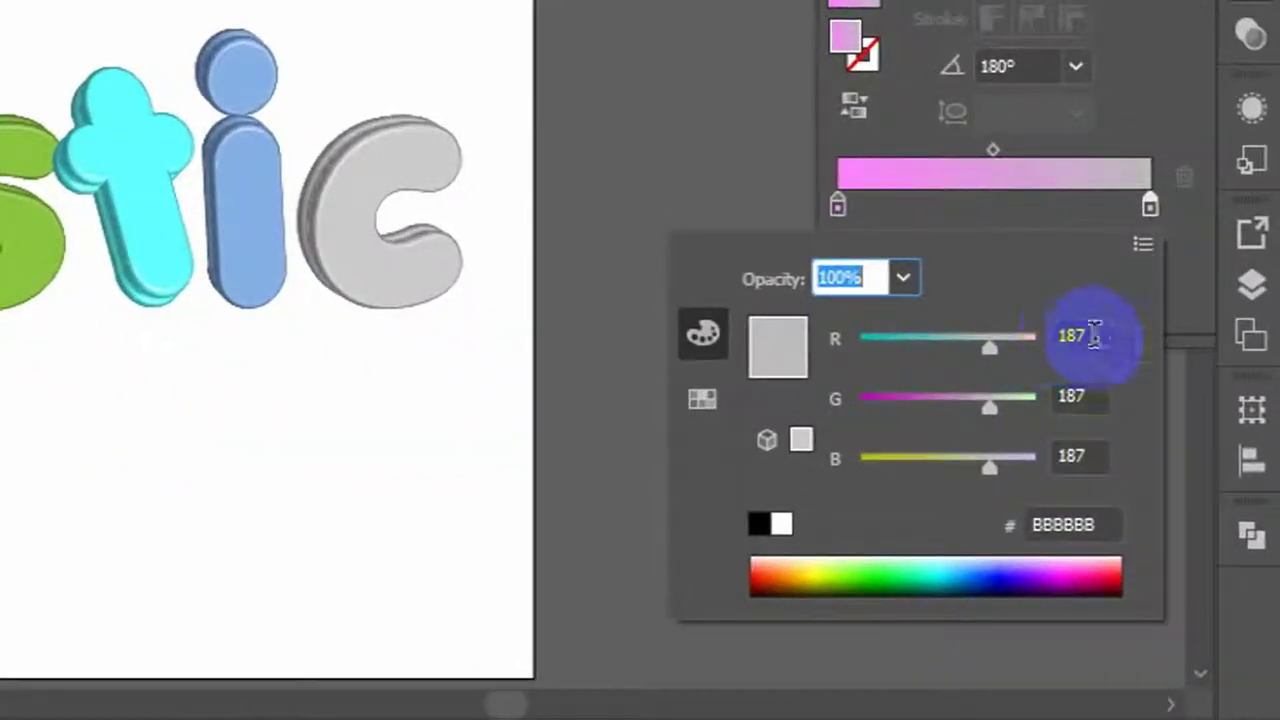
{"action": "left_click", "coordinate": [1170, 511]}
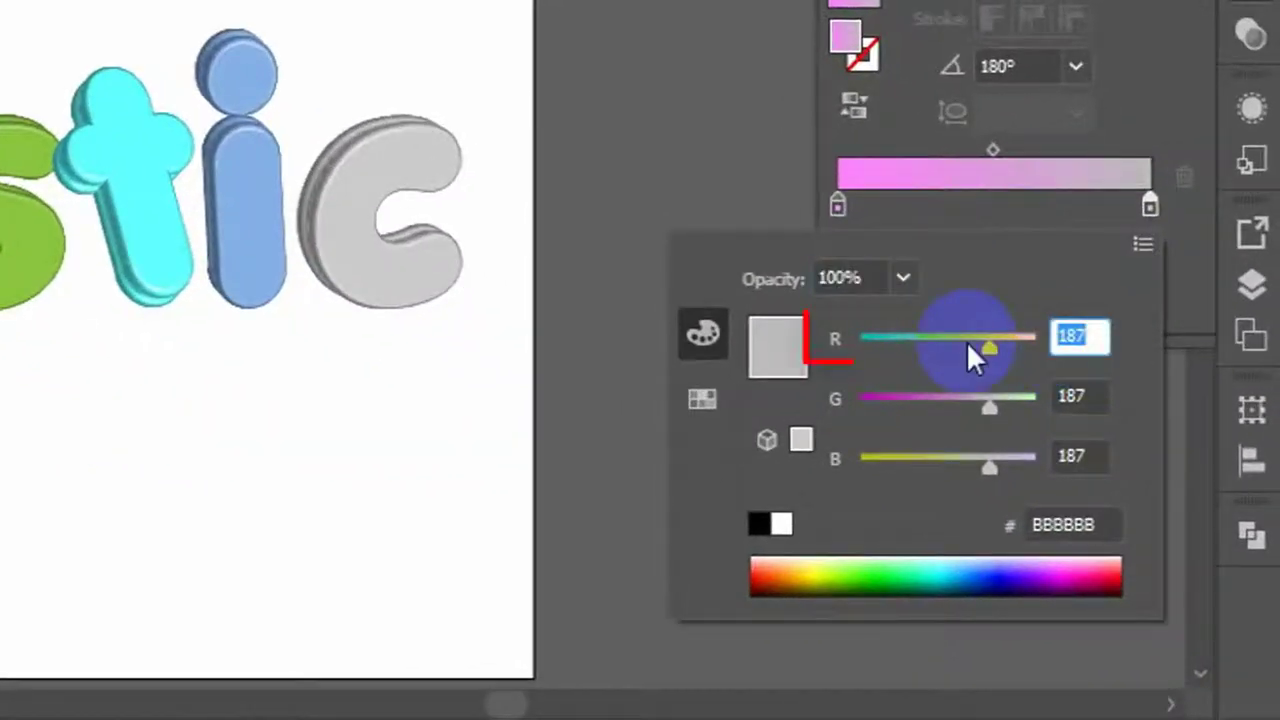
{"action": "type", "text": "219"}
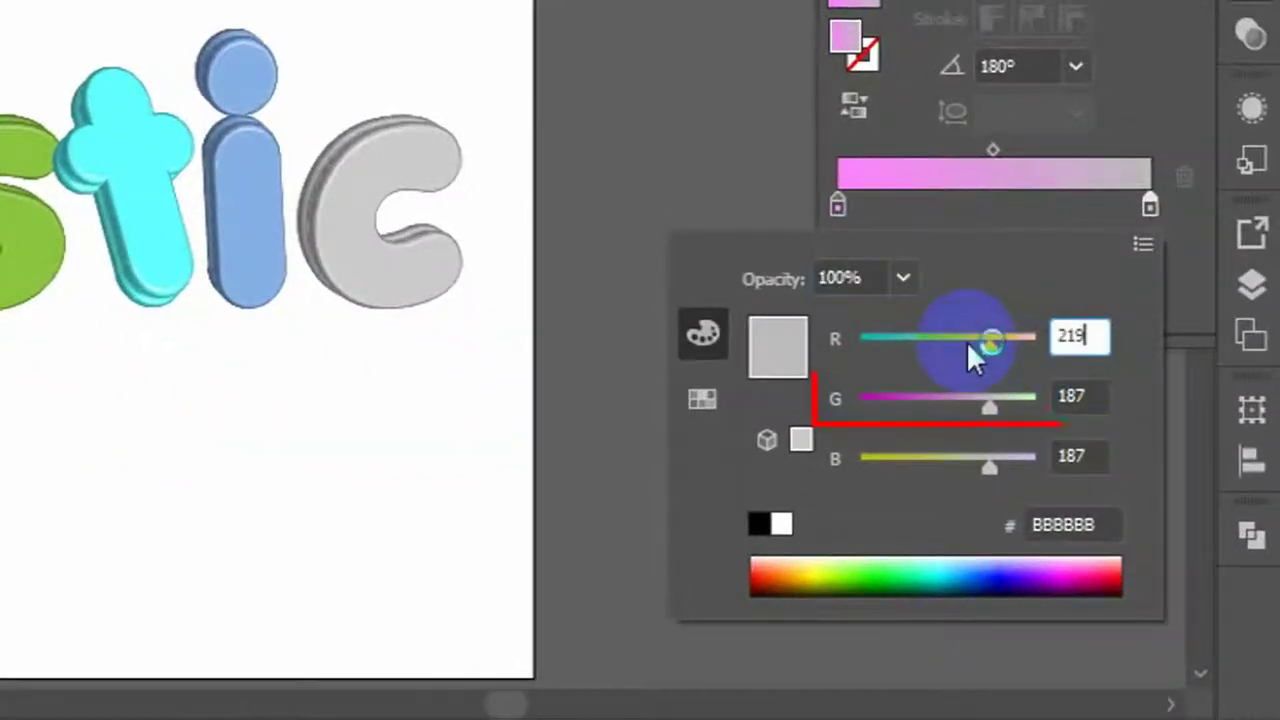
{"action": "key", "text": "Tab"}
{"action": "type", "text": "0"}
{"action": "key", "text": "Tab"}
{"action": "type", "text": "0"}
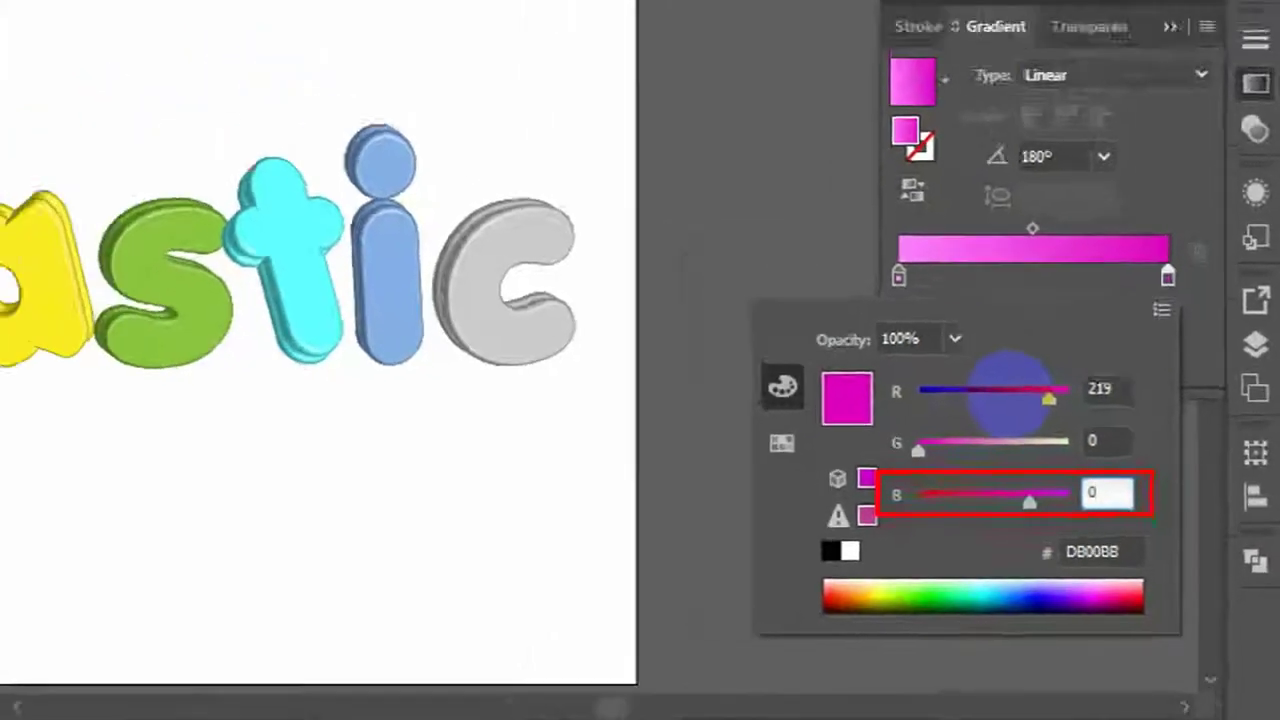
{"action": "key", "text": "Return"}
- Set the angle of the P's linear gradient to -25°
{"action": "type", "text": "-"}
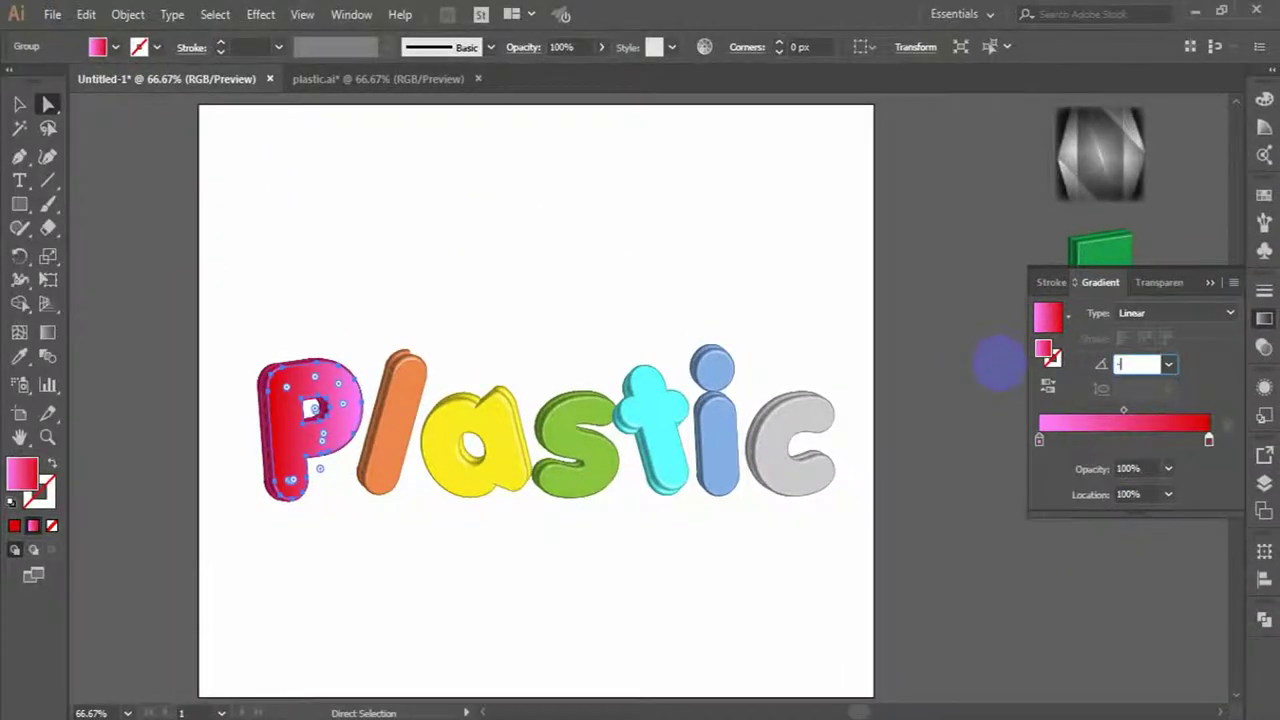
{"action": "type", "text": "25"}
{"action": "key", "text": "Return"}
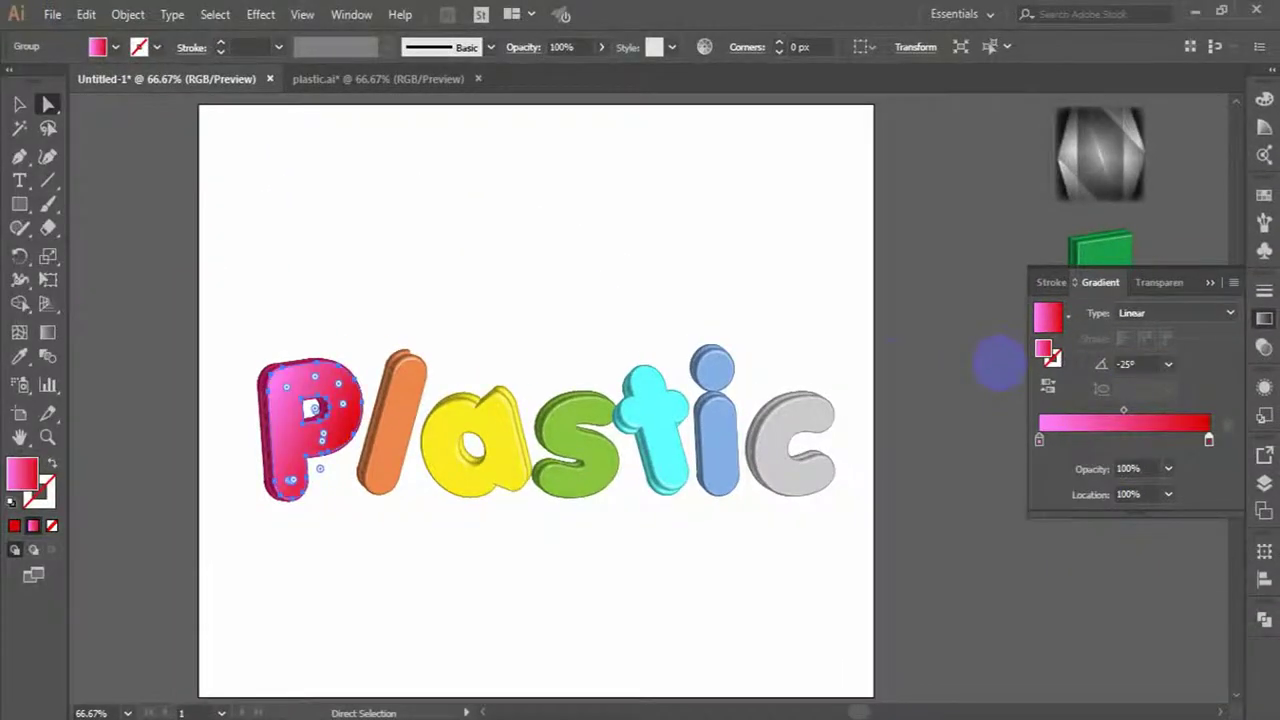
- Fill the front face of the letter l with the current pink-to-red linear gradient
{"action": "left_click", "coordinate": [590, 560]}
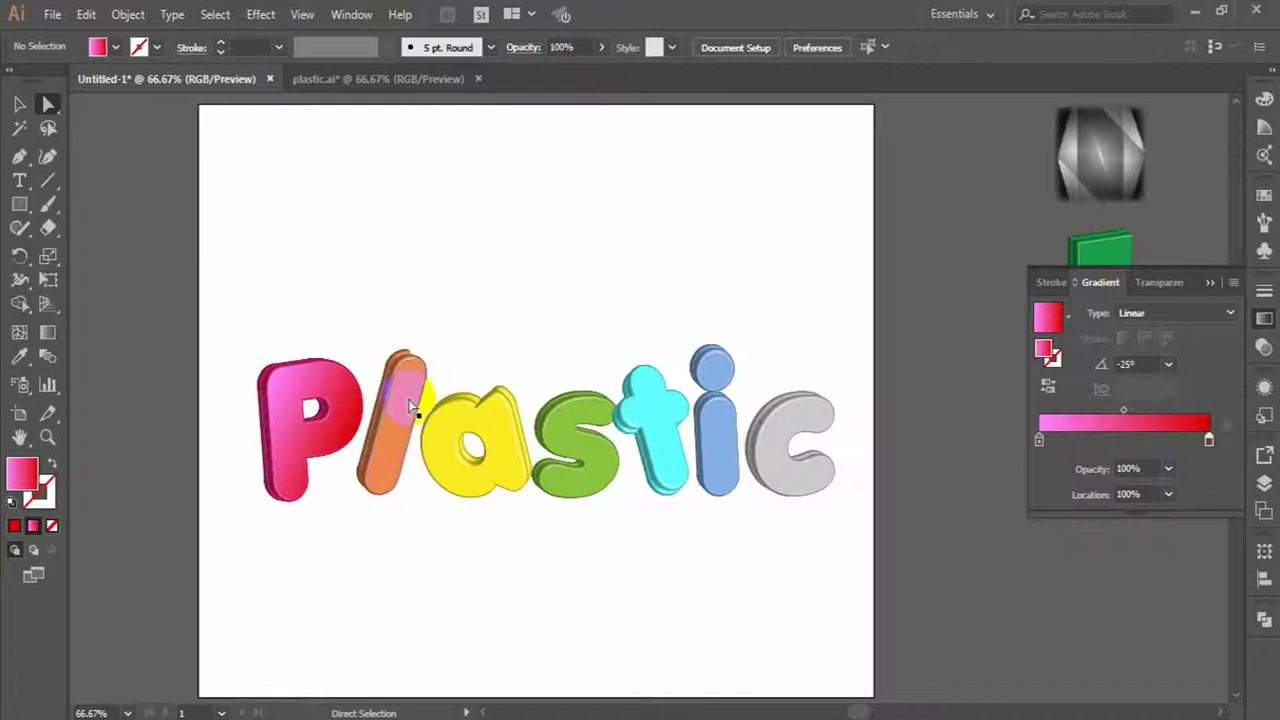
{"action": "left_click", "coordinate": [412, 405]}
{"action": "left_click", "coordinate": [1097, 420]}
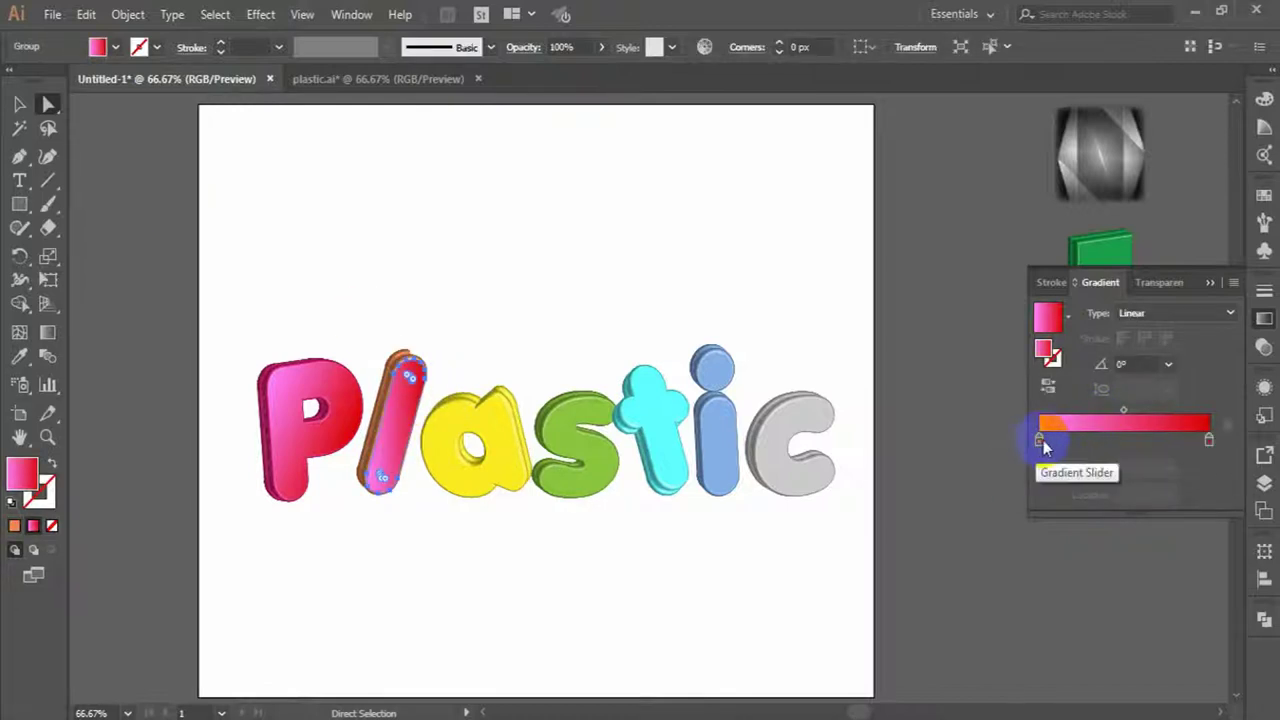
- Set the start stop of the l's gradient to R 243, G 144, B 63
{"action": "double_click", "coordinate": [1040, 440]}
{"action": "left_click", "coordinate": [1178, 510]}
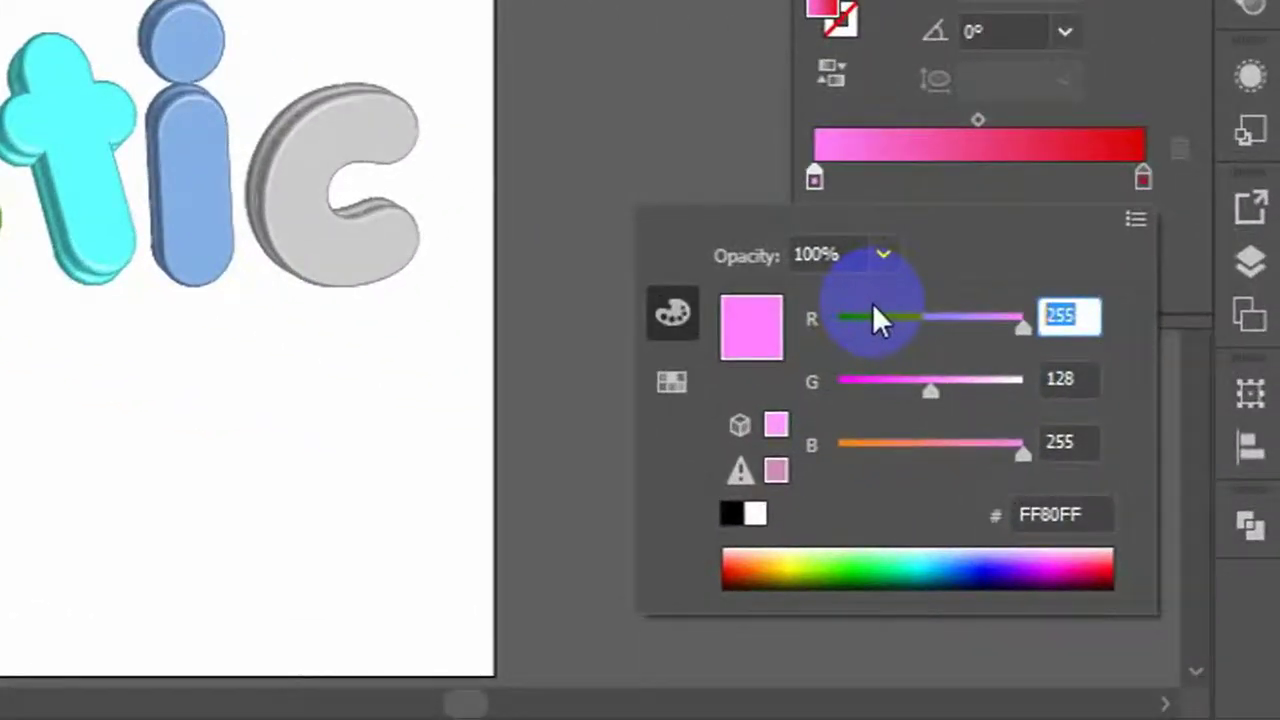
{"action": "type", "text": "24"}
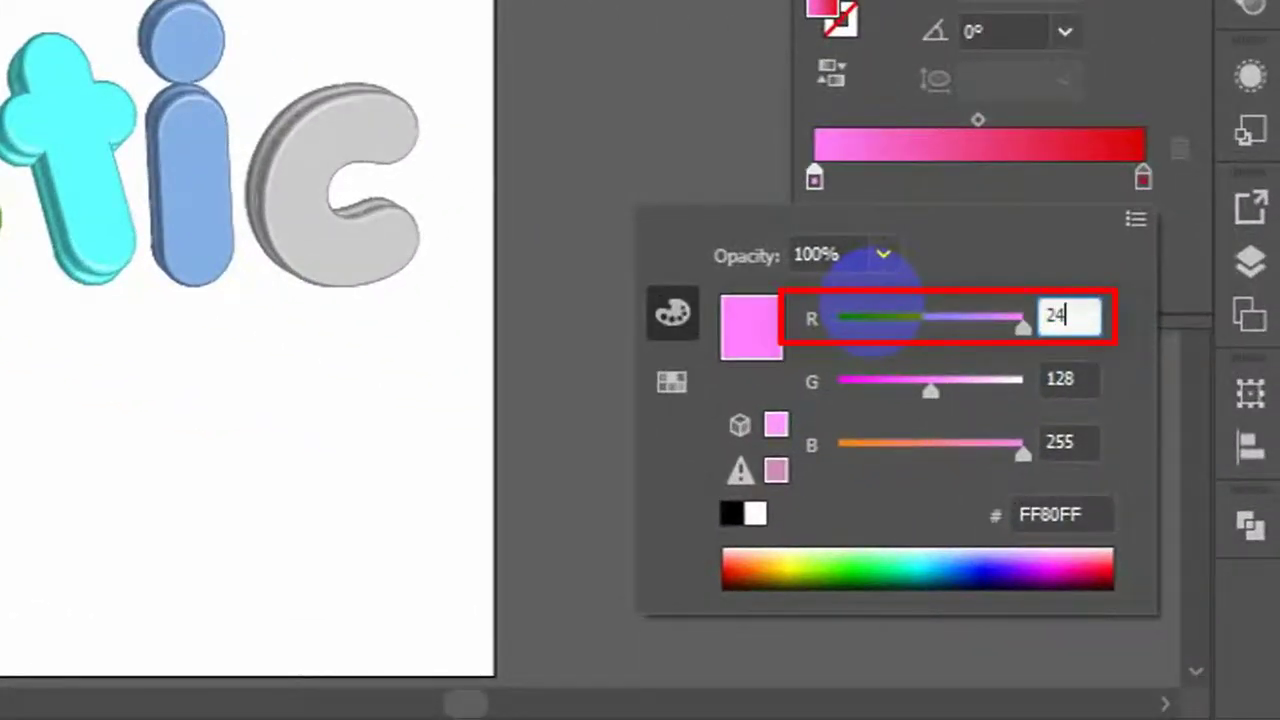
{"action": "type", "text": "3"}
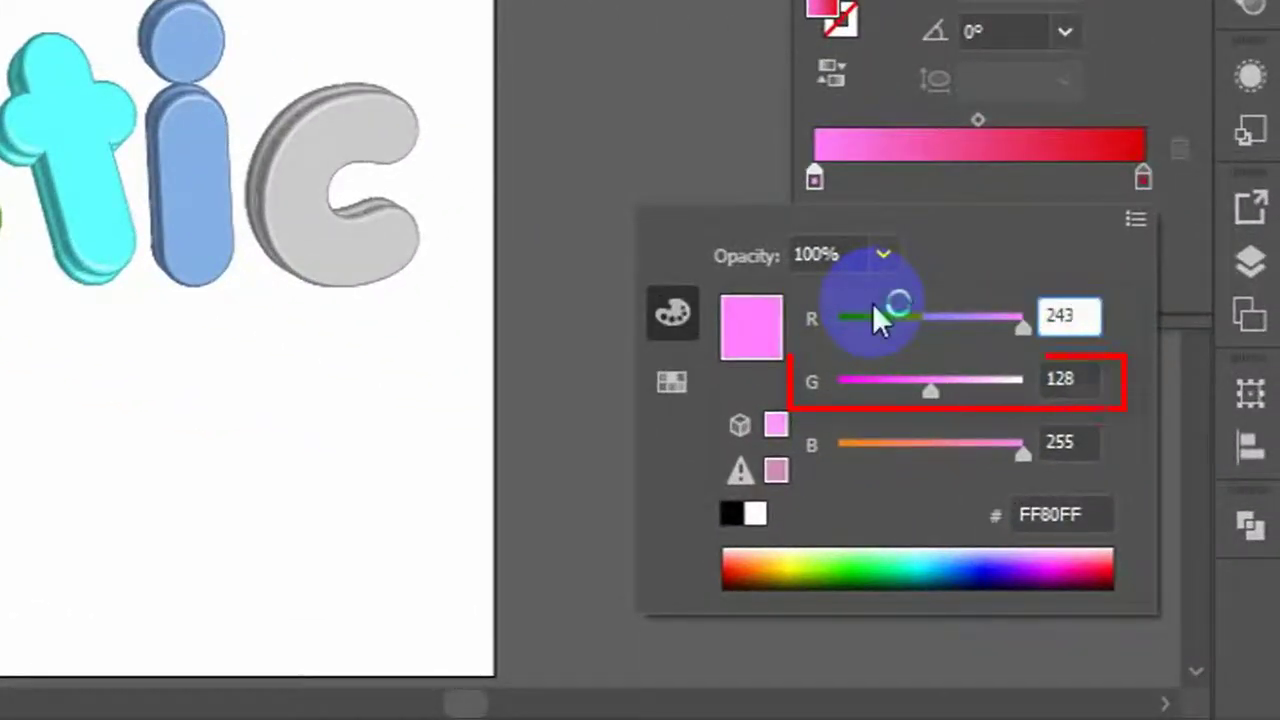
{"action": "key", "text": "Tab"}
{"action": "type", "text": "14"}
{"action": "key", "text": "Tab"}
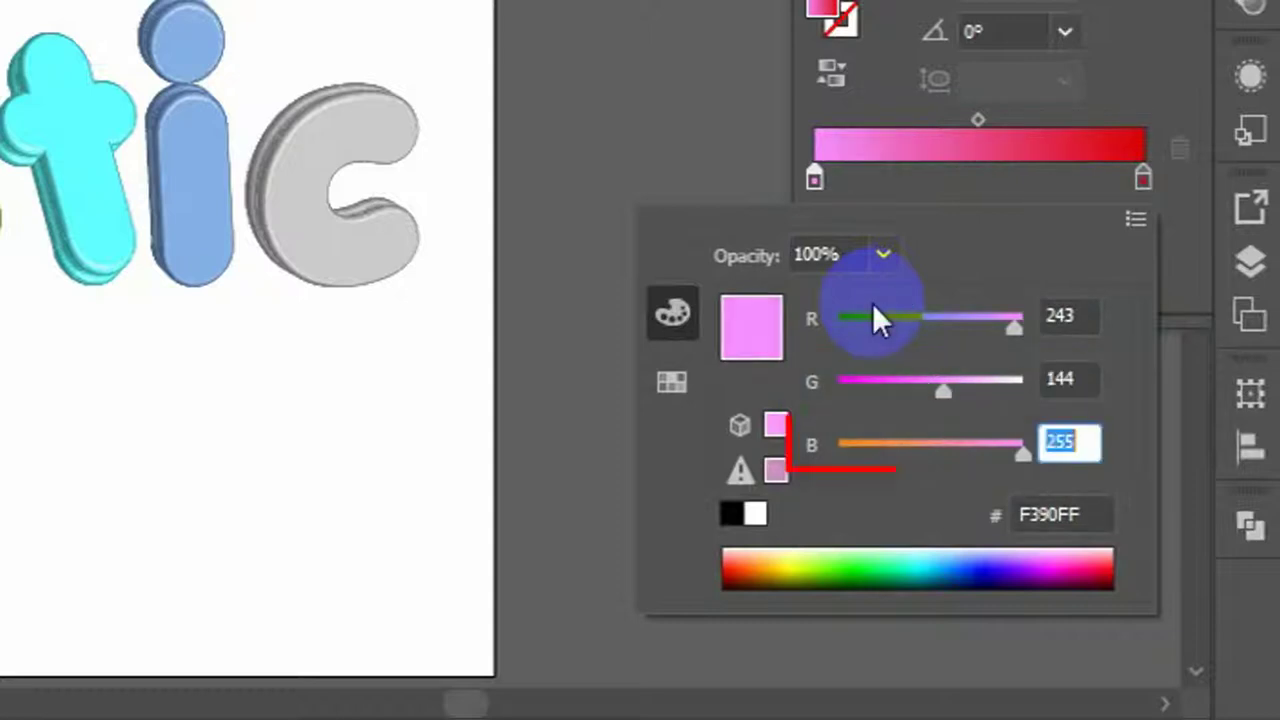
{"action": "type", "text": "4"}
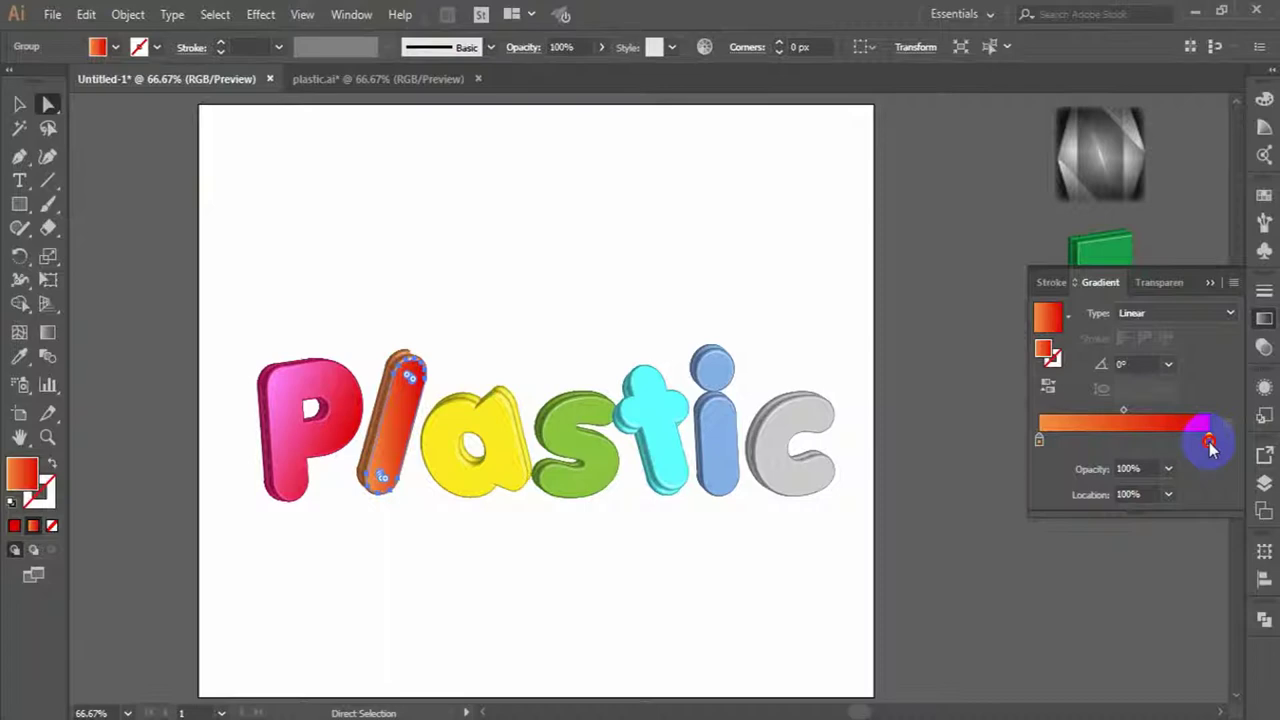
- Set the end stop of the l's gradient to R 231, G 50, B 47
{"action": "double_click", "coordinate": [1209, 441]}
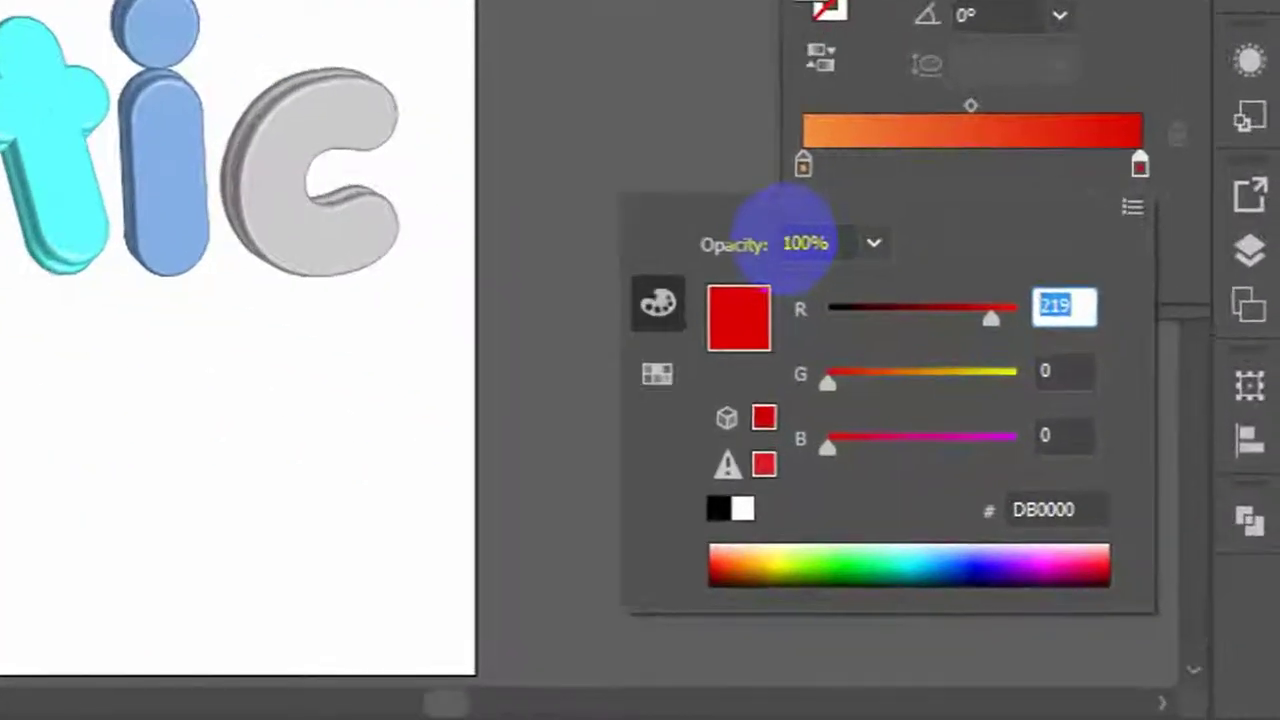
{"action": "type", "text": "231"}
{"action": "key", "text": "Tab"}
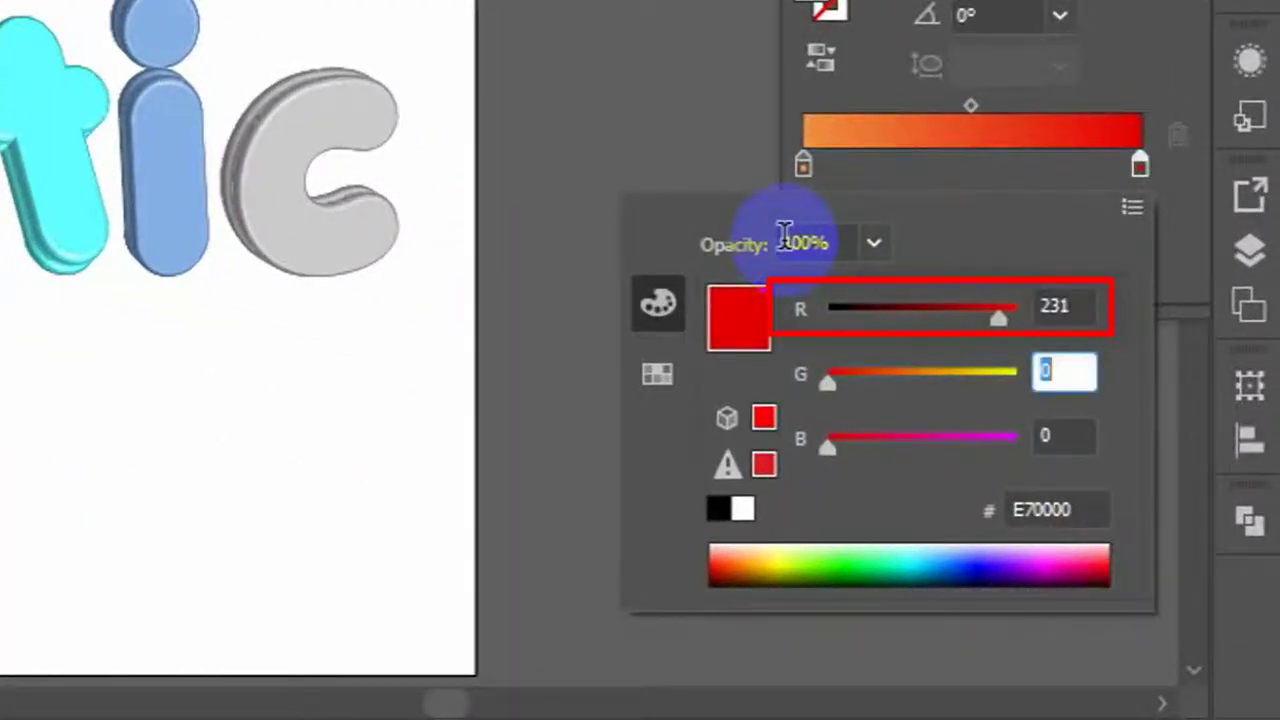
{"action": "type", "text": "50"}
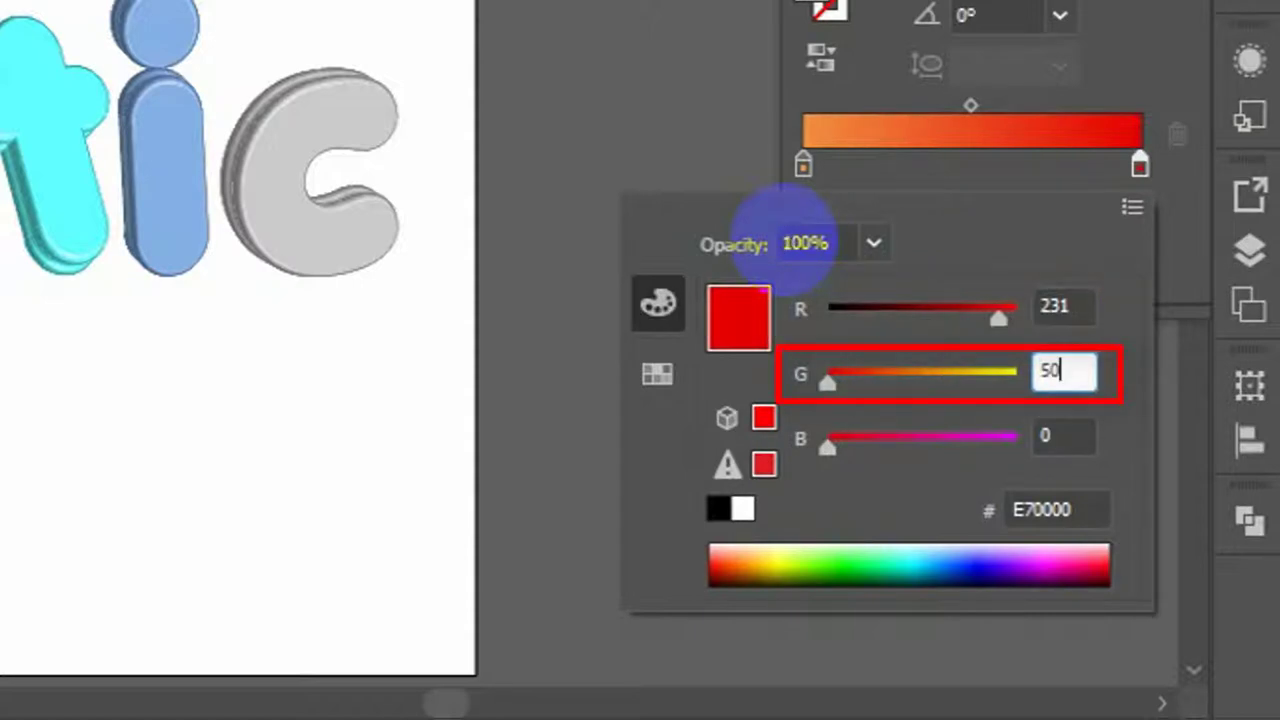
{"action": "key", "text": "Tab"}
{"action": "type", "text": "4"}
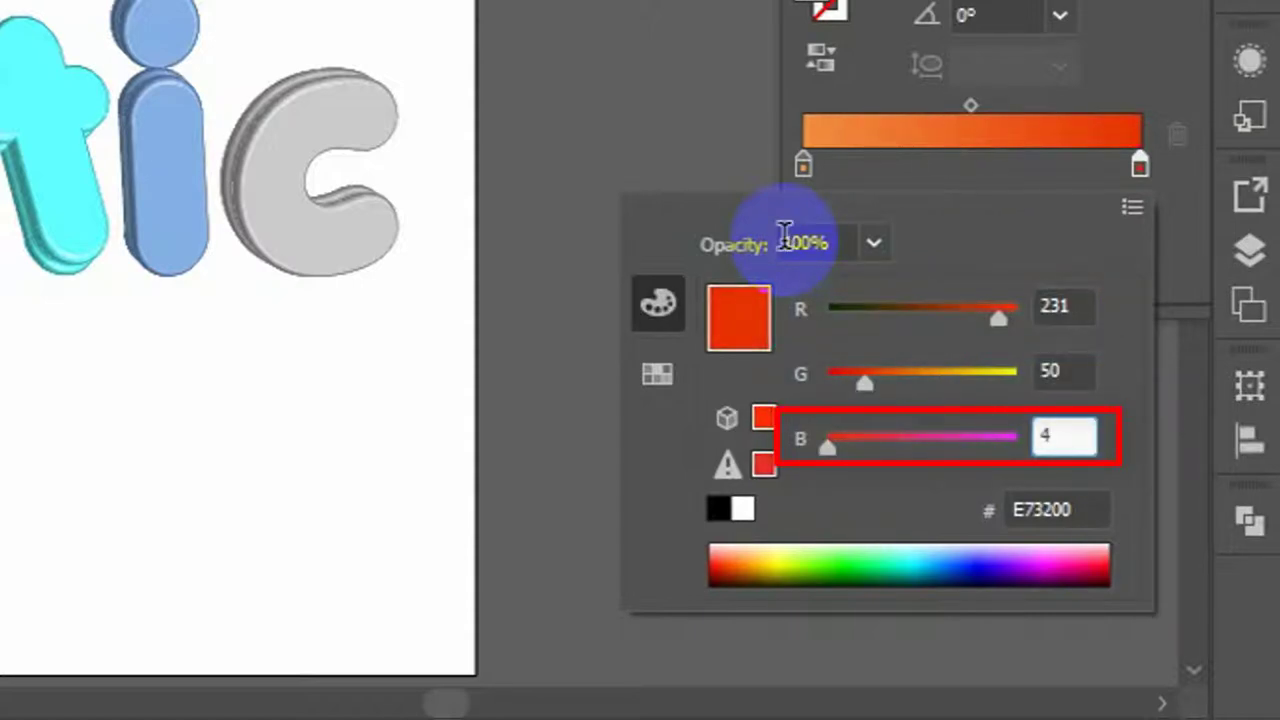
{"action": "type", "text": "7"}
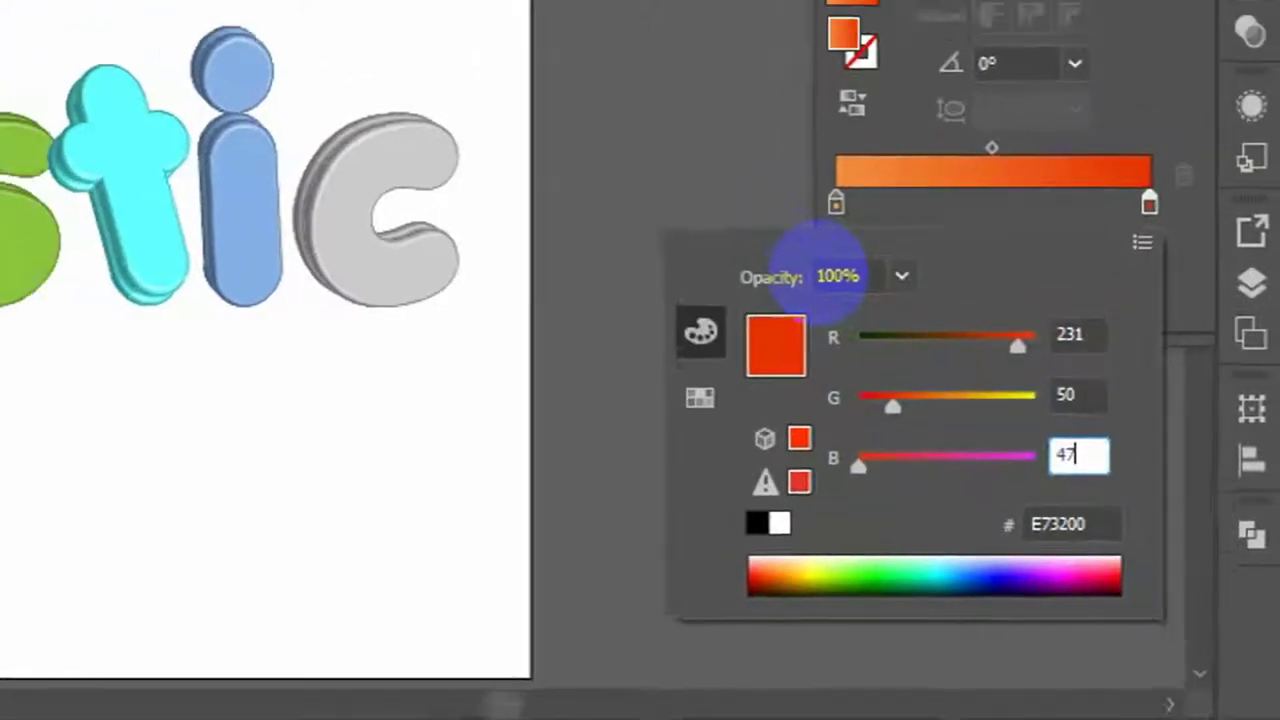
{"action": "key", "text": "Return"}
- Fill the front face of the letter a with the current linear gradient and open its start stop's color values
{"action": "left_click", "coordinate": [497, 437]}
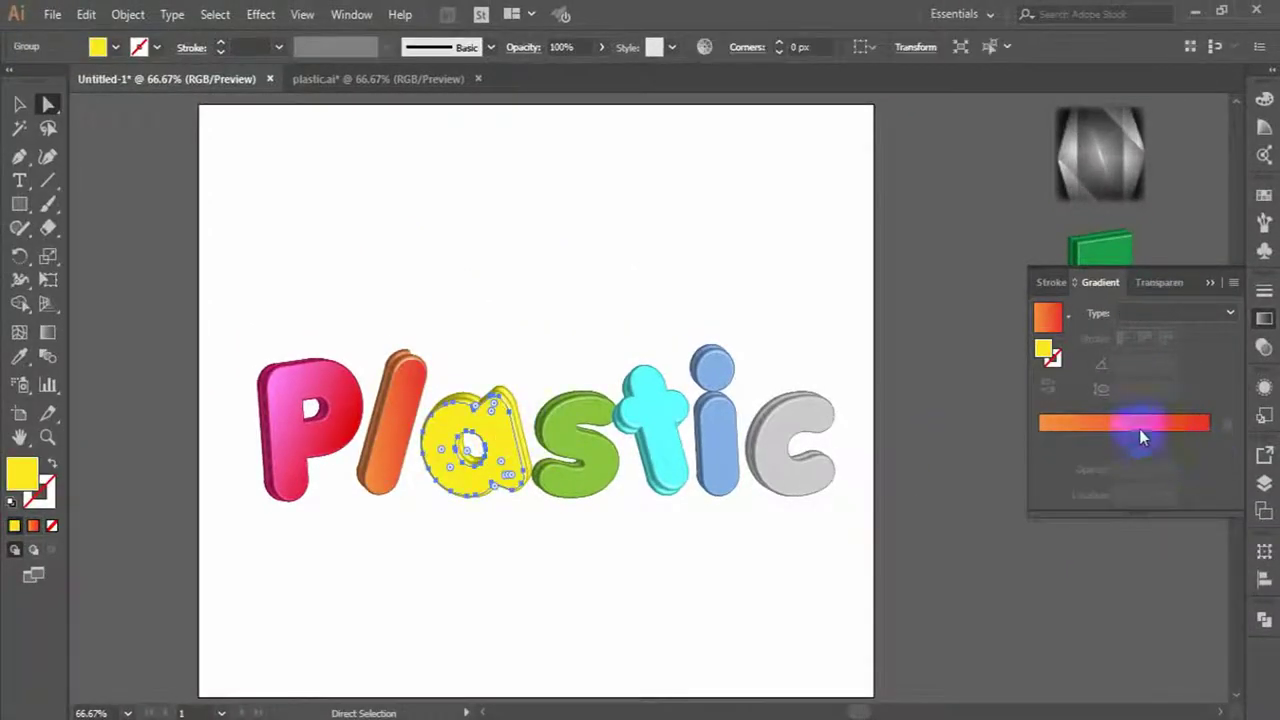
{"action": "left_click", "coordinate": [1106, 421]}
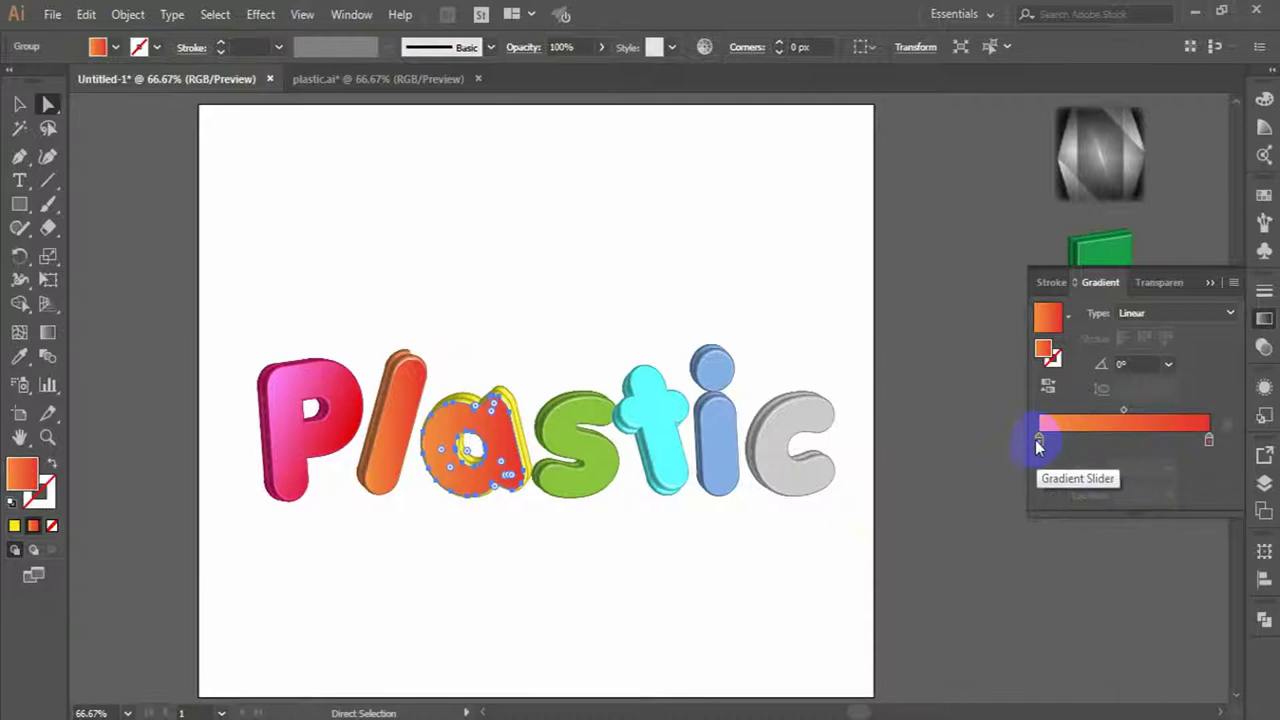
{"action": "left_click", "coordinate": [1039, 440]}
{"action": "double_click", "coordinate": [1039, 440]}
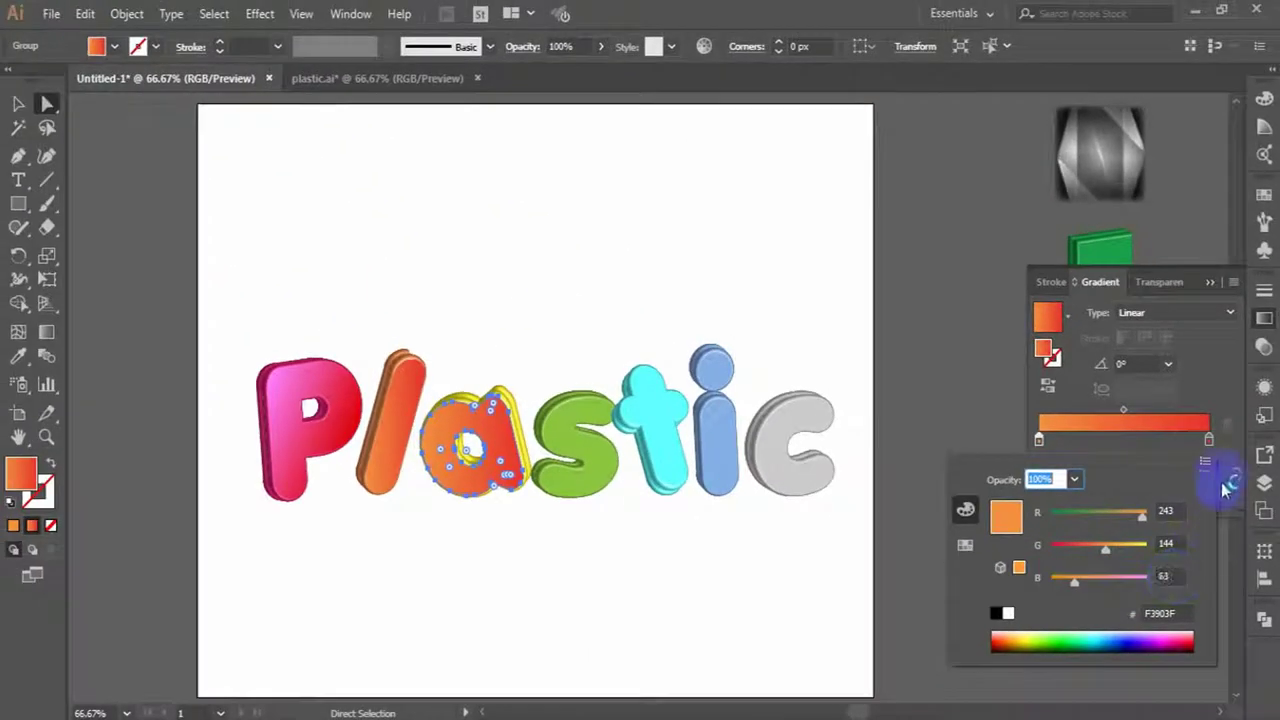
- Set the end stop of the a's gradient to R 254, G 213, B 74
{"action": "left_click", "coordinate": [1209, 441]}
{"action": "double_click", "coordinate": [1209, 441]}
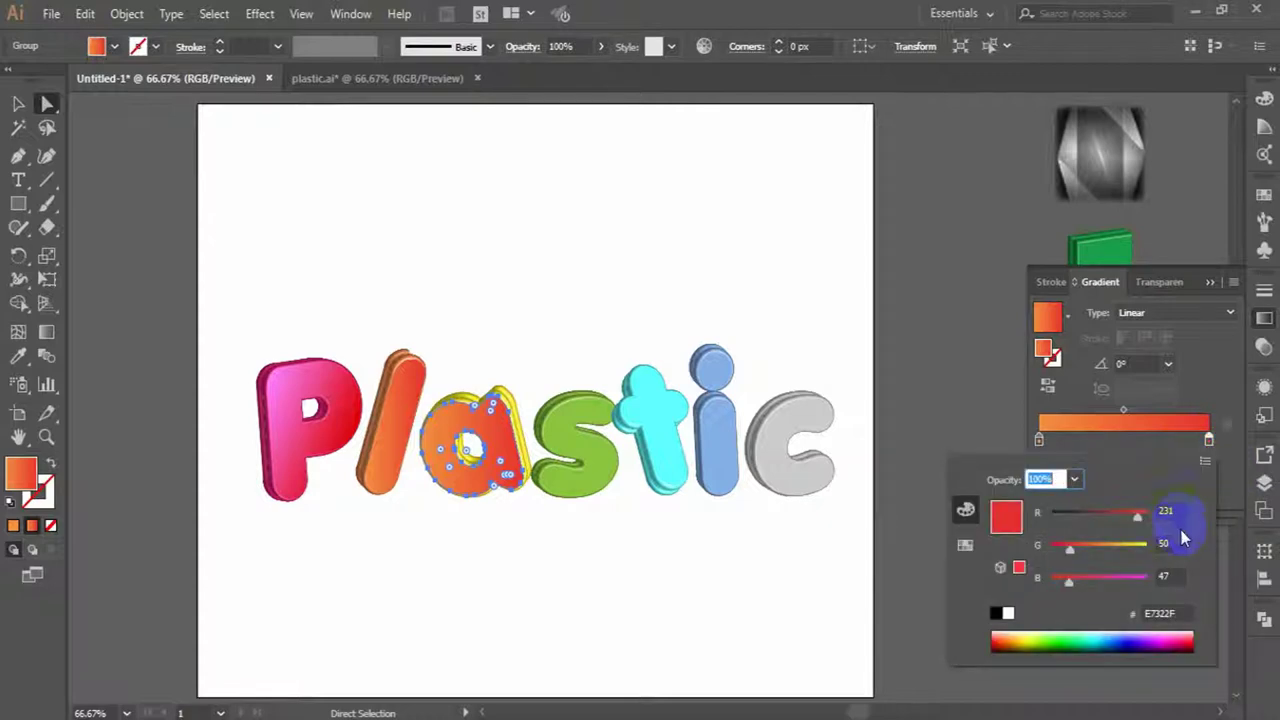
{"action": "left_click", "coordinate": [1165, 511]}
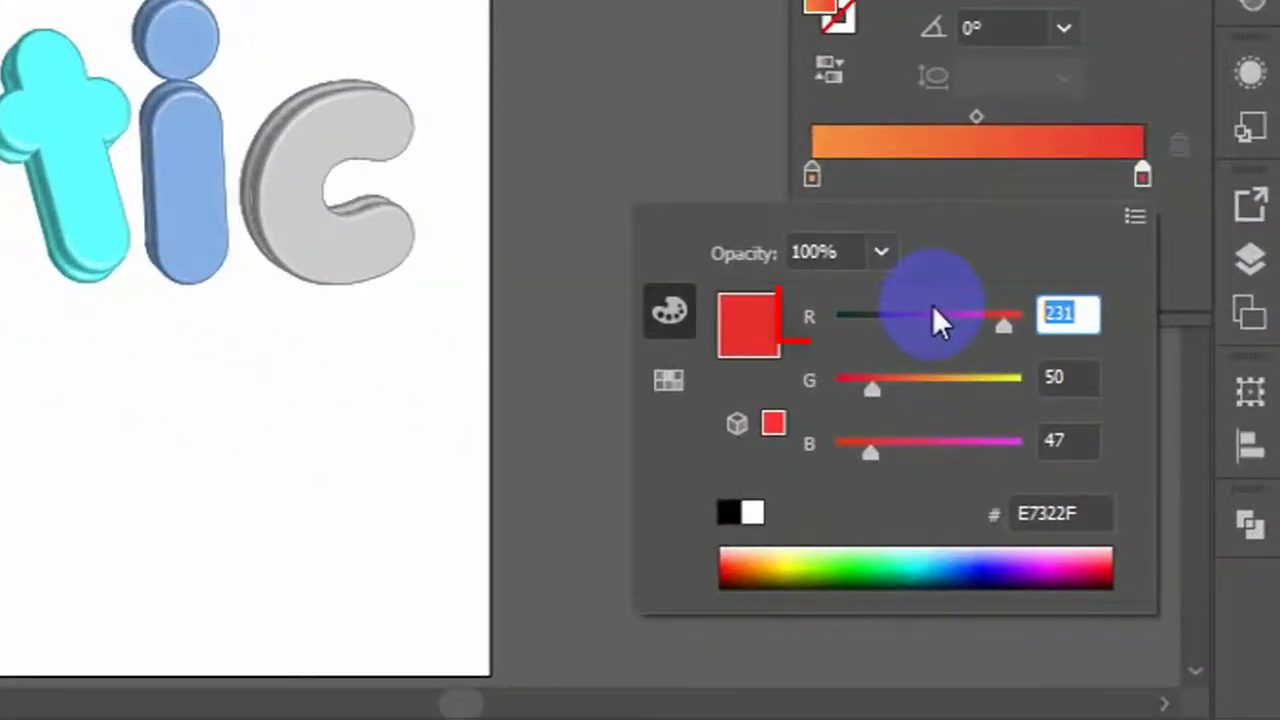
{"action": "type", "text": "254"}
{"action": "key", "text": "Tab"}
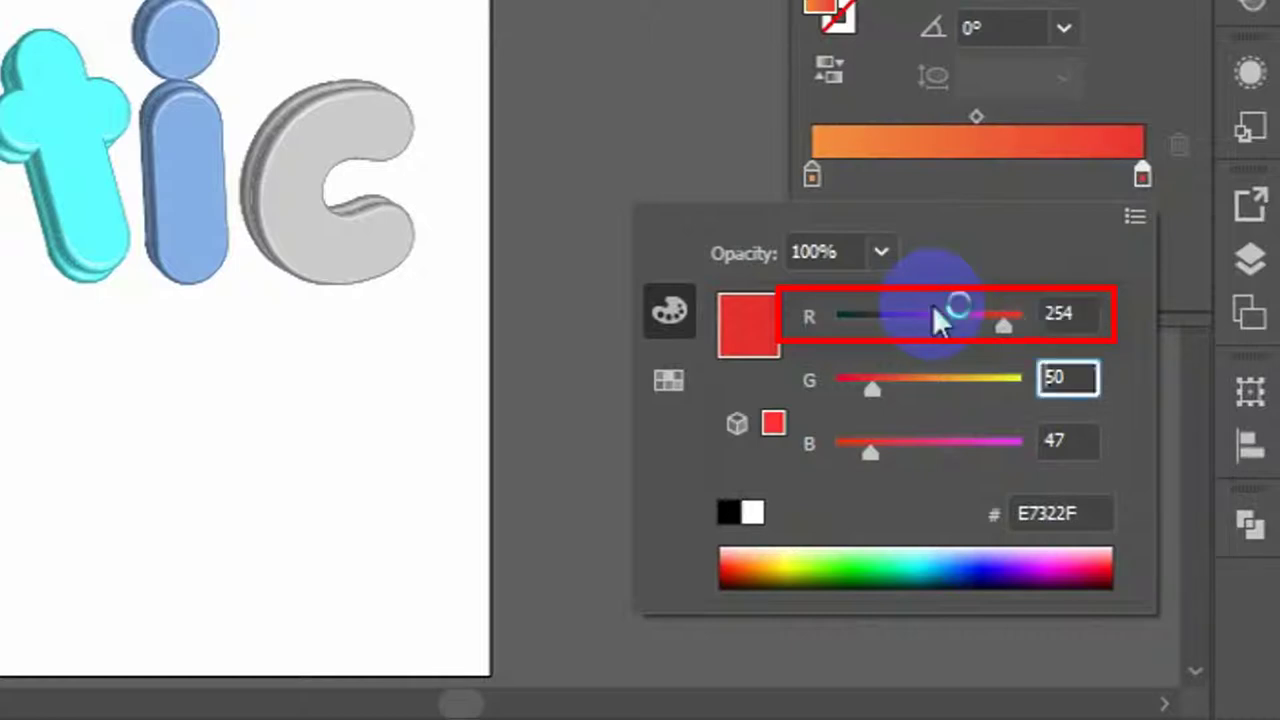
{"action": "type", "text": "213"}
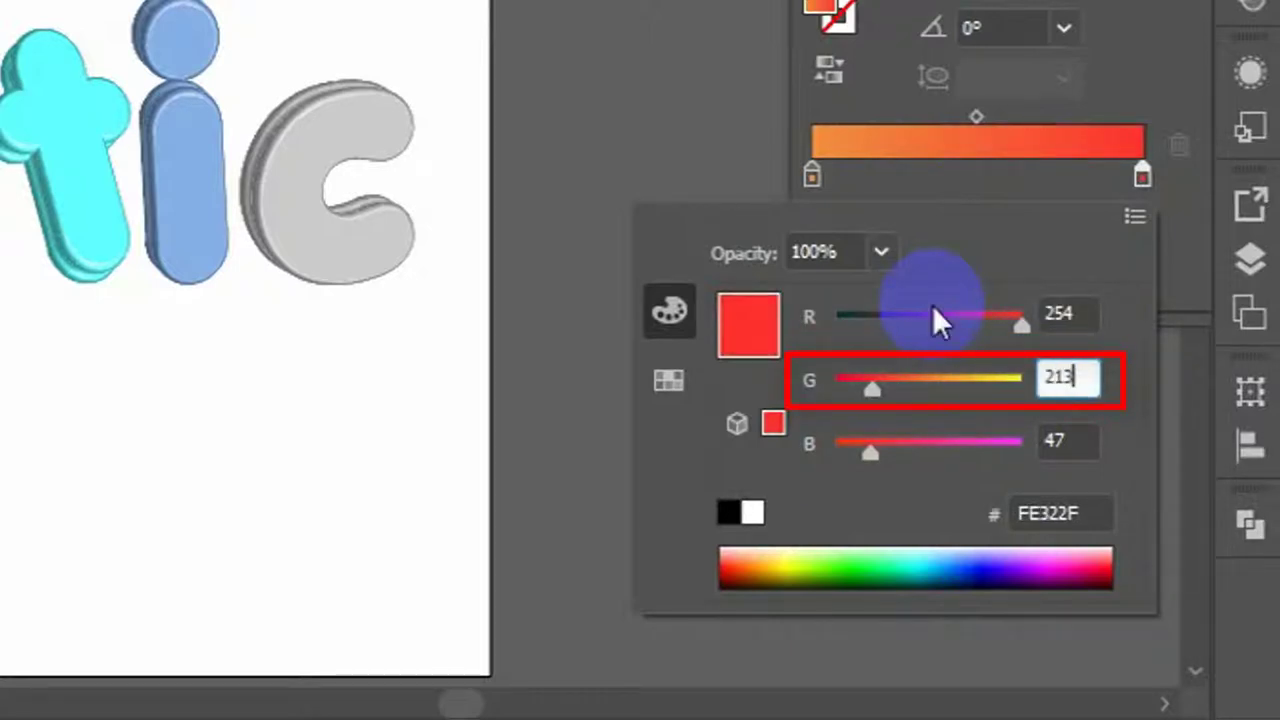
{"action": "key", "text": "Tab"}
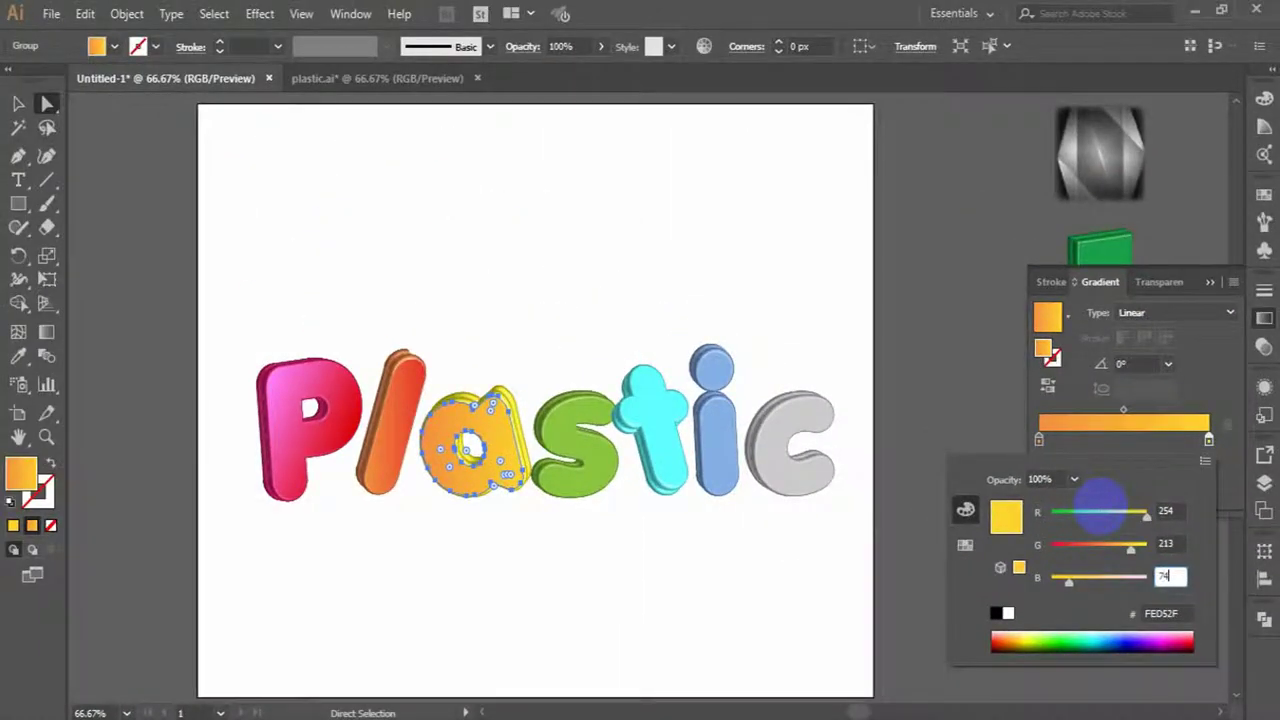
{"action": "key", "text": "Return"}
- Fill the front face of the letter s with the current orange-to-yellow linear gradient
{"action": "left_click", "coordinate": [551, 566]}
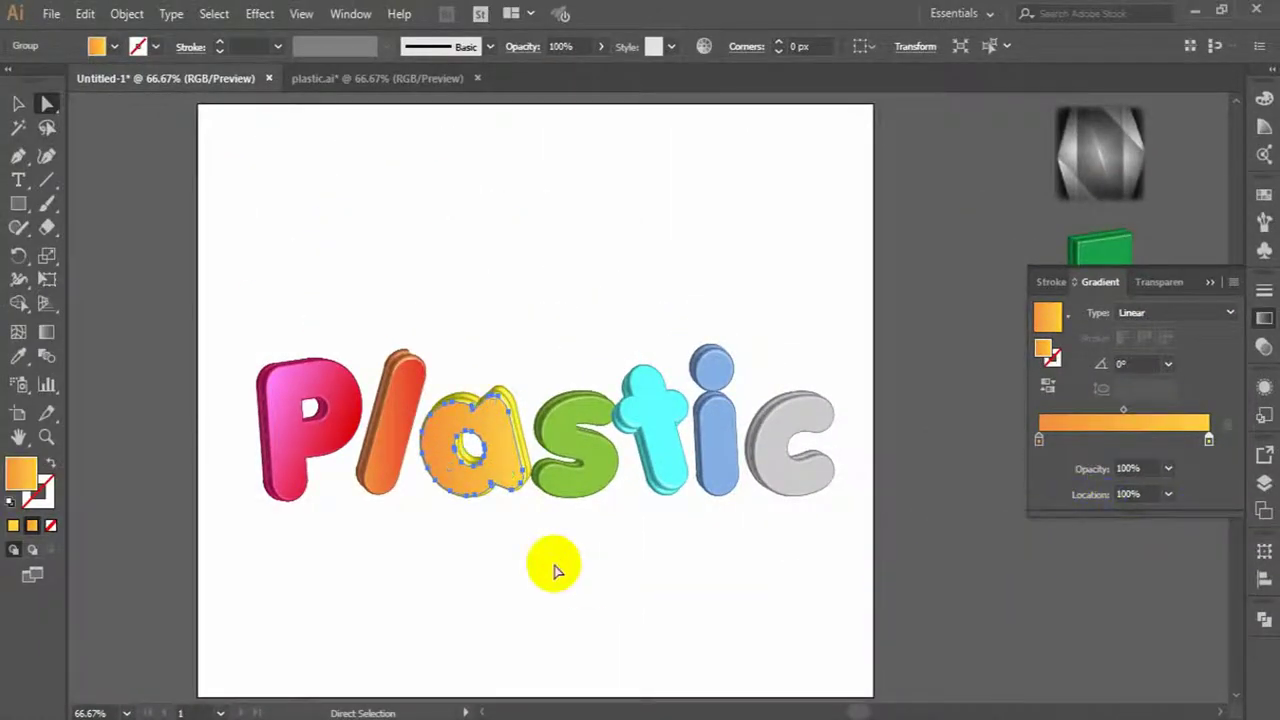
{"action": "left_click", "coordinate": [598, 466]}
{"action": "left_click", "coordinate": [1074, 437]}
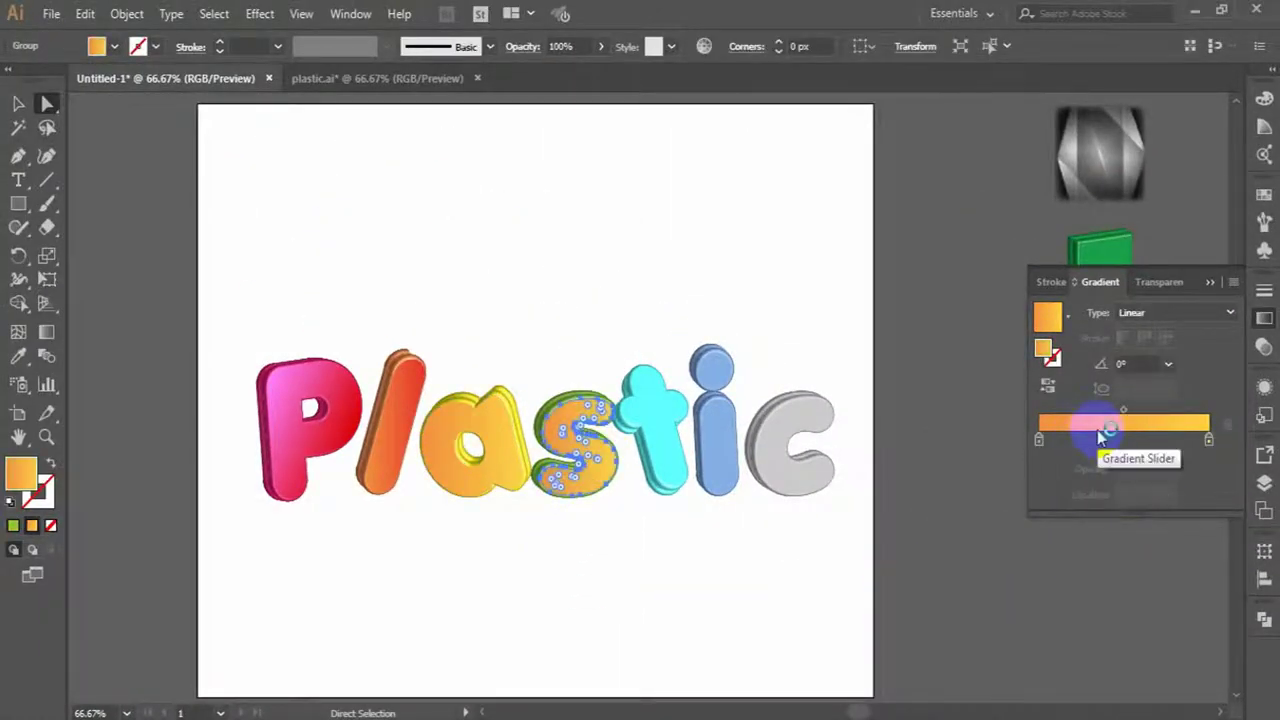
- Set the start stop of the s's gradient to R 136 and G 197
{"action": "left_click", "coordinate": [1036, 446]}
{"action": "double_click", "coordinate": [1037, 445]}
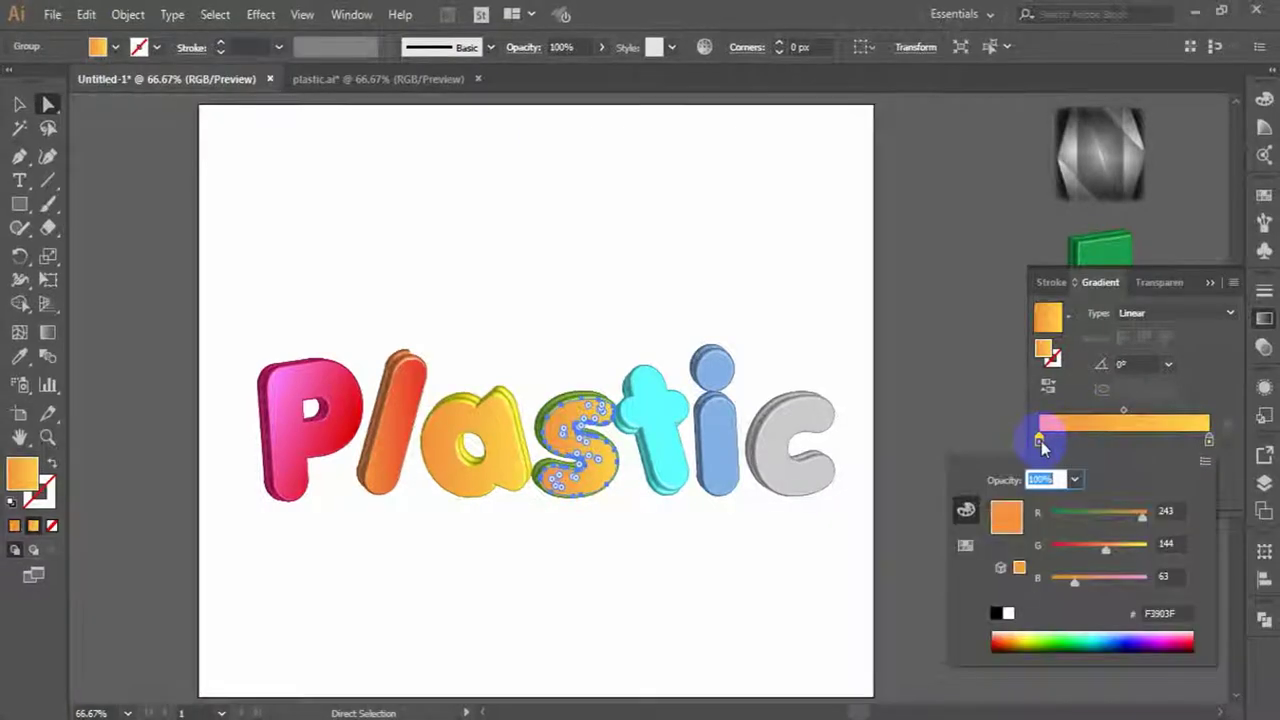
{"action": "left_click", "coordinate": [1188, 516]}
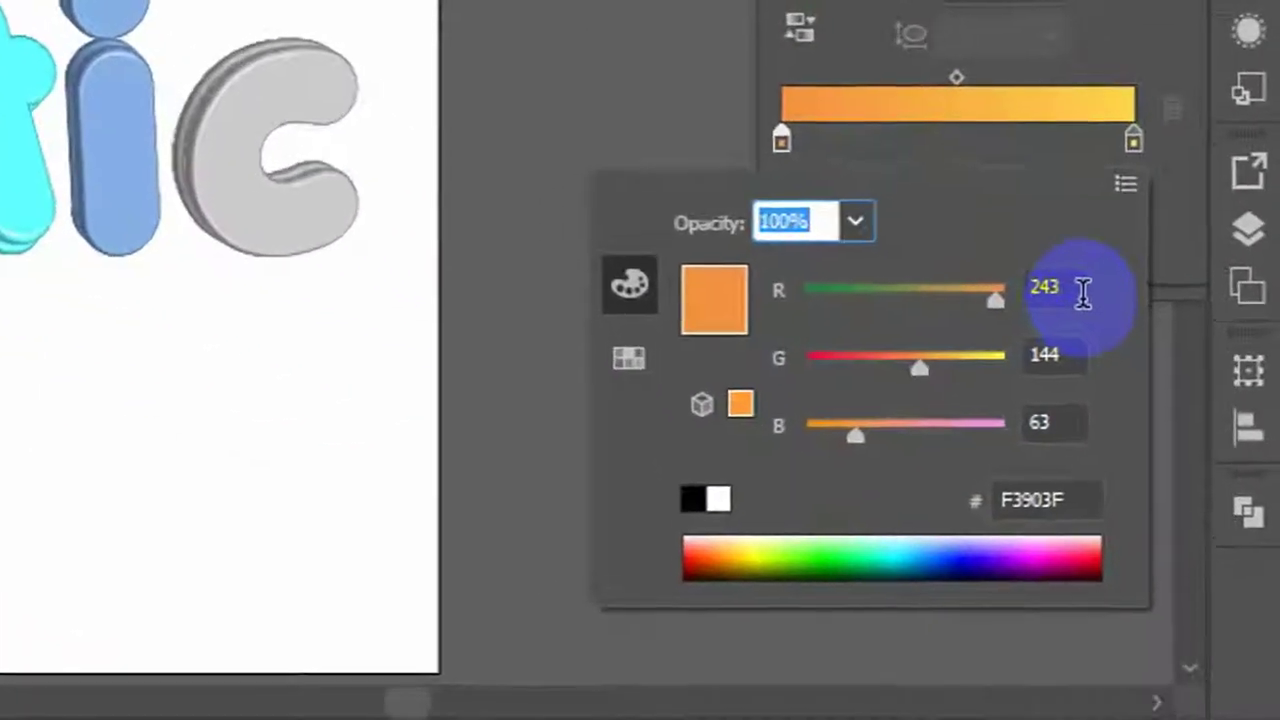
{"action": "left_click", "coordinate": [1184, 511]}
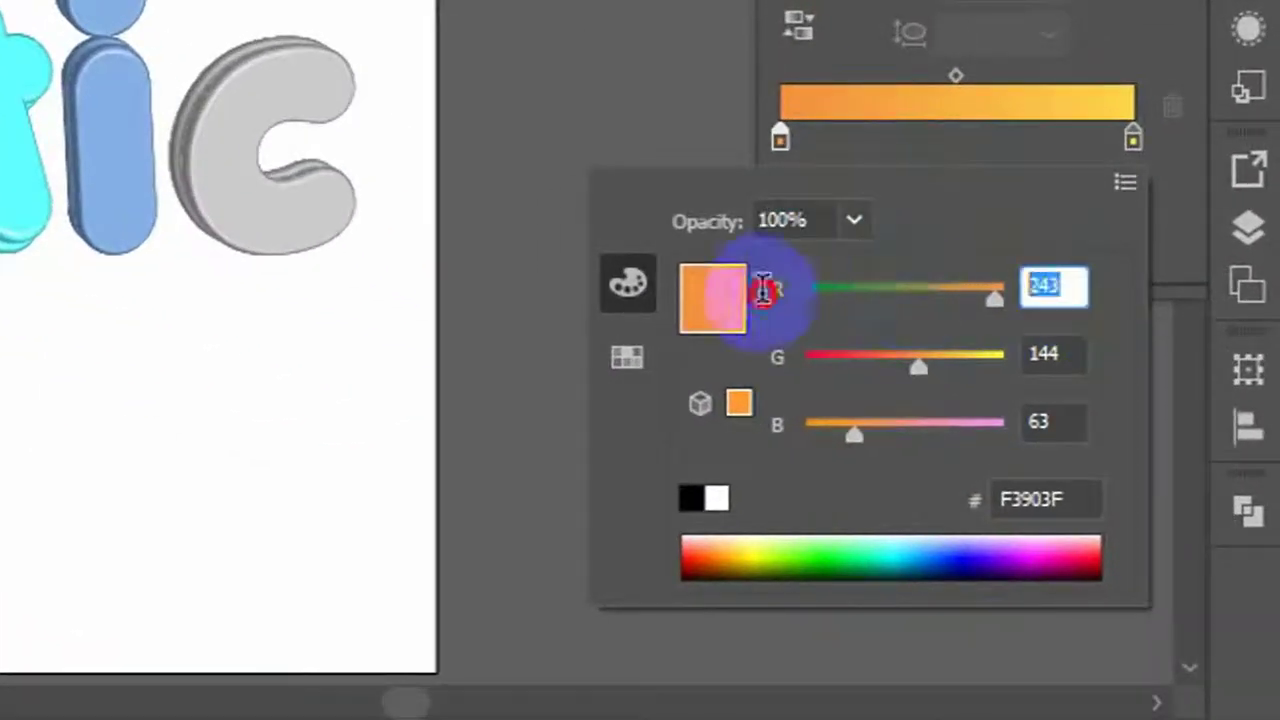
{"action": "type", "text": "136"}
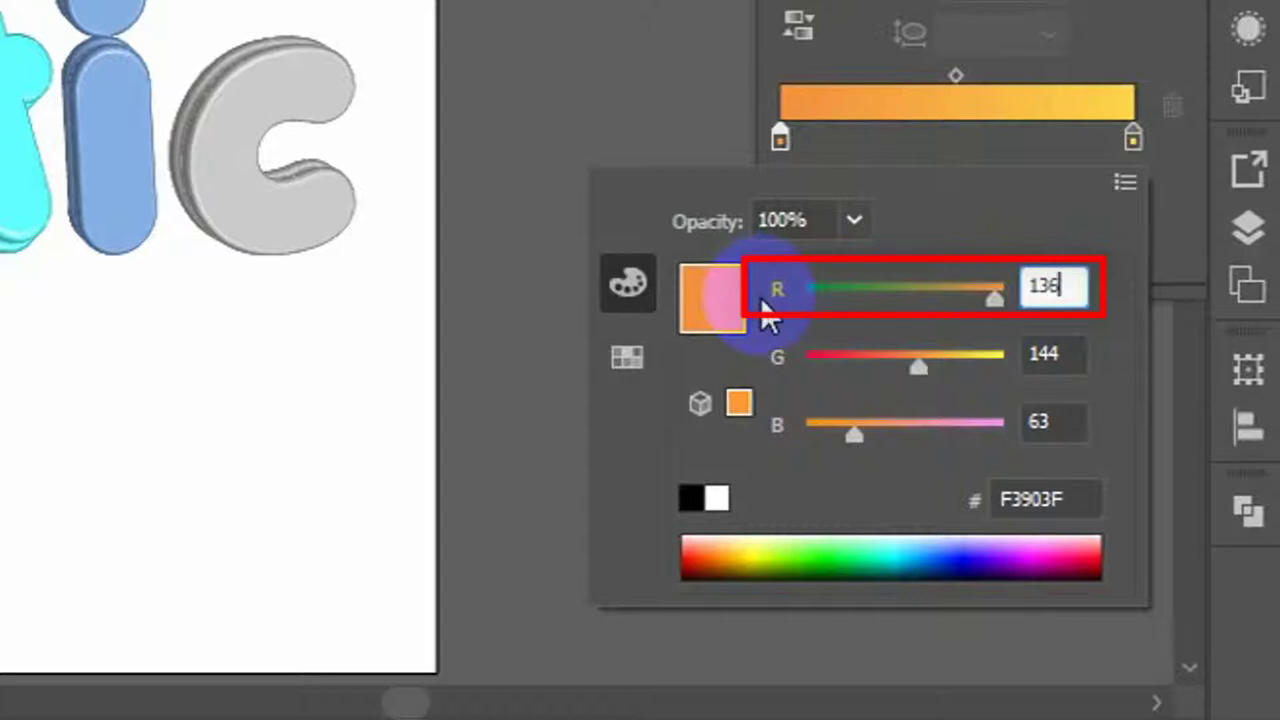
{"action": "key", "text": "Tab"}
{"action": "type", "text": "197"}
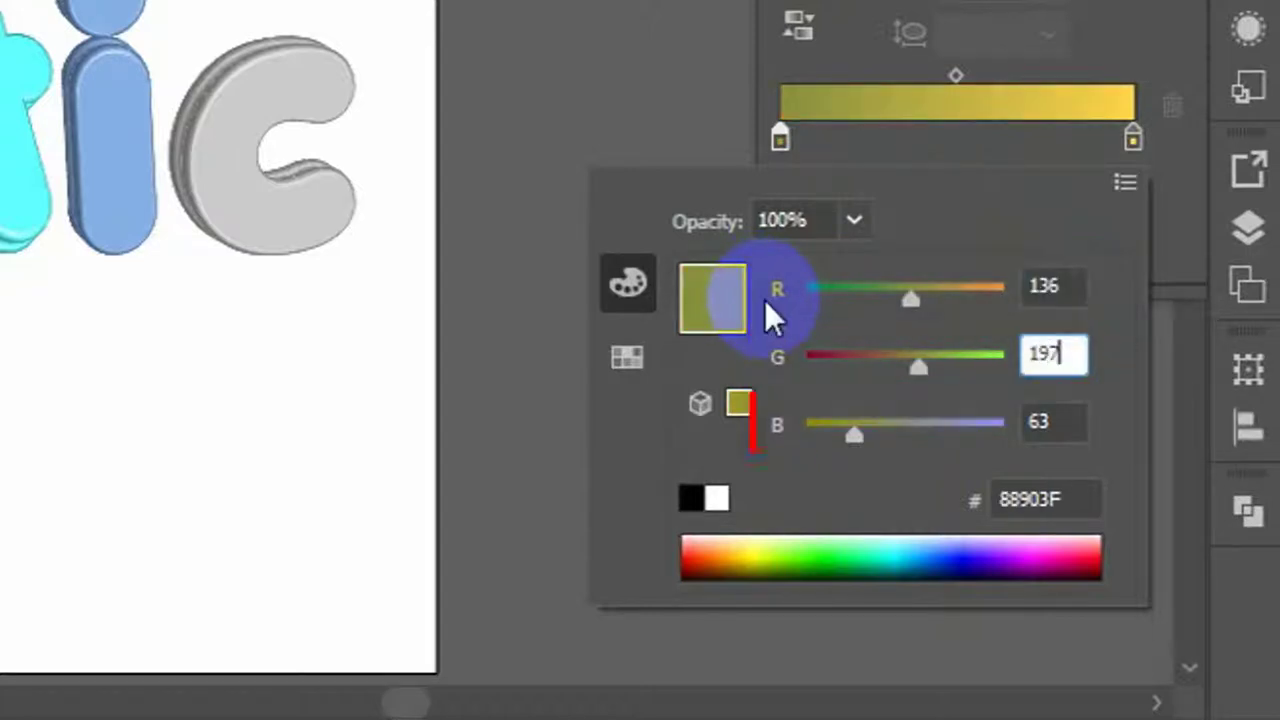
{"action": "key", "text": "Tab"}
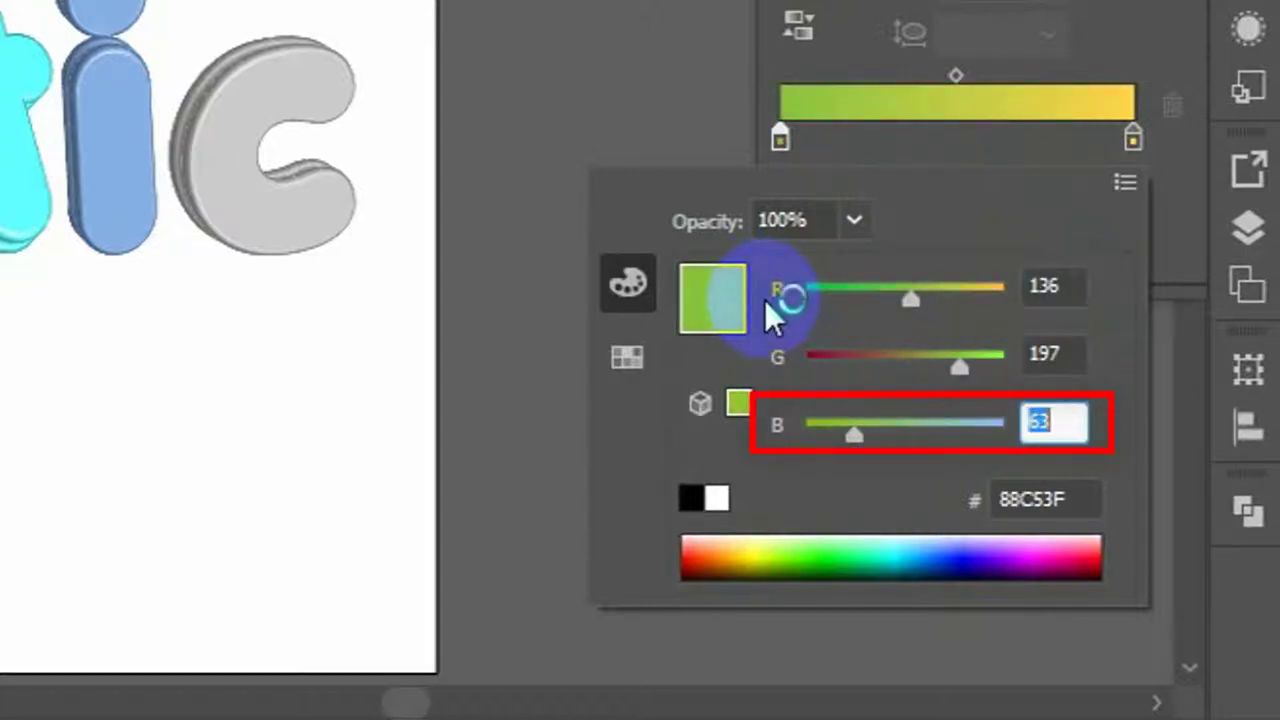
{"action": "key", "text": "Return"}
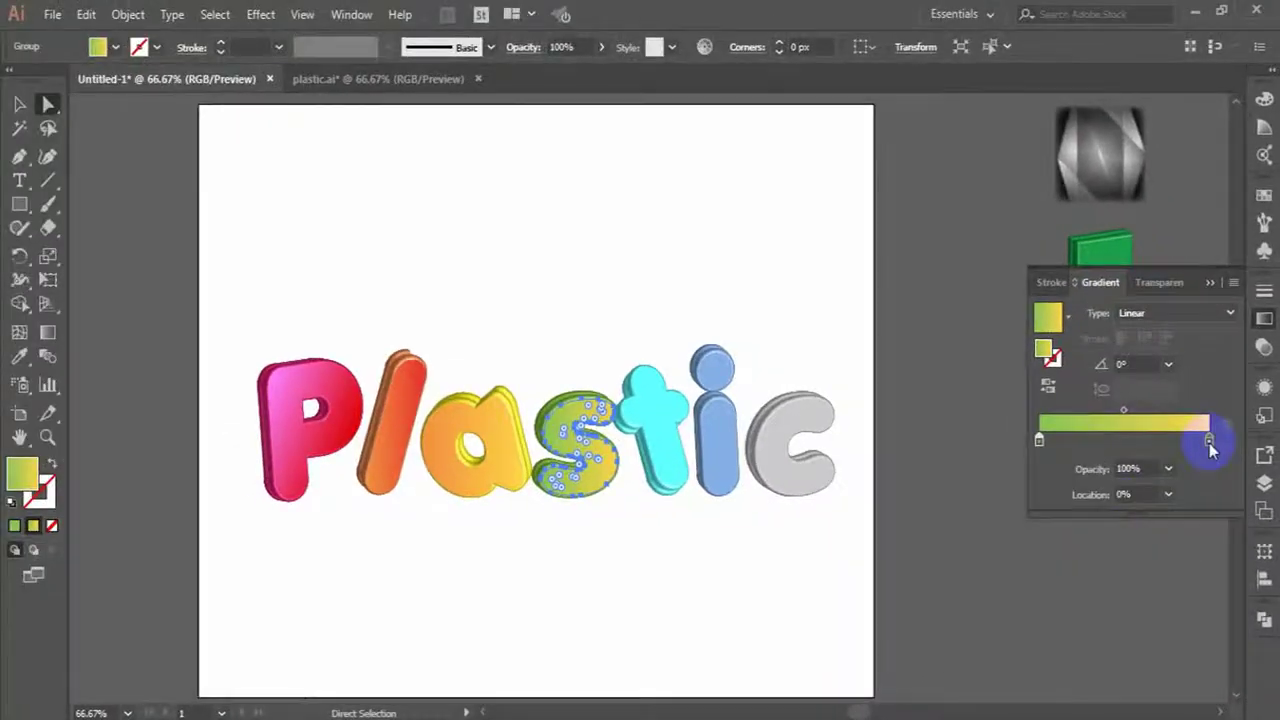
- Set the end stop of the s's gradient to R 0 and G 179, and change its B value
{"action": "double_click", "coordinate": [1209, 440]}
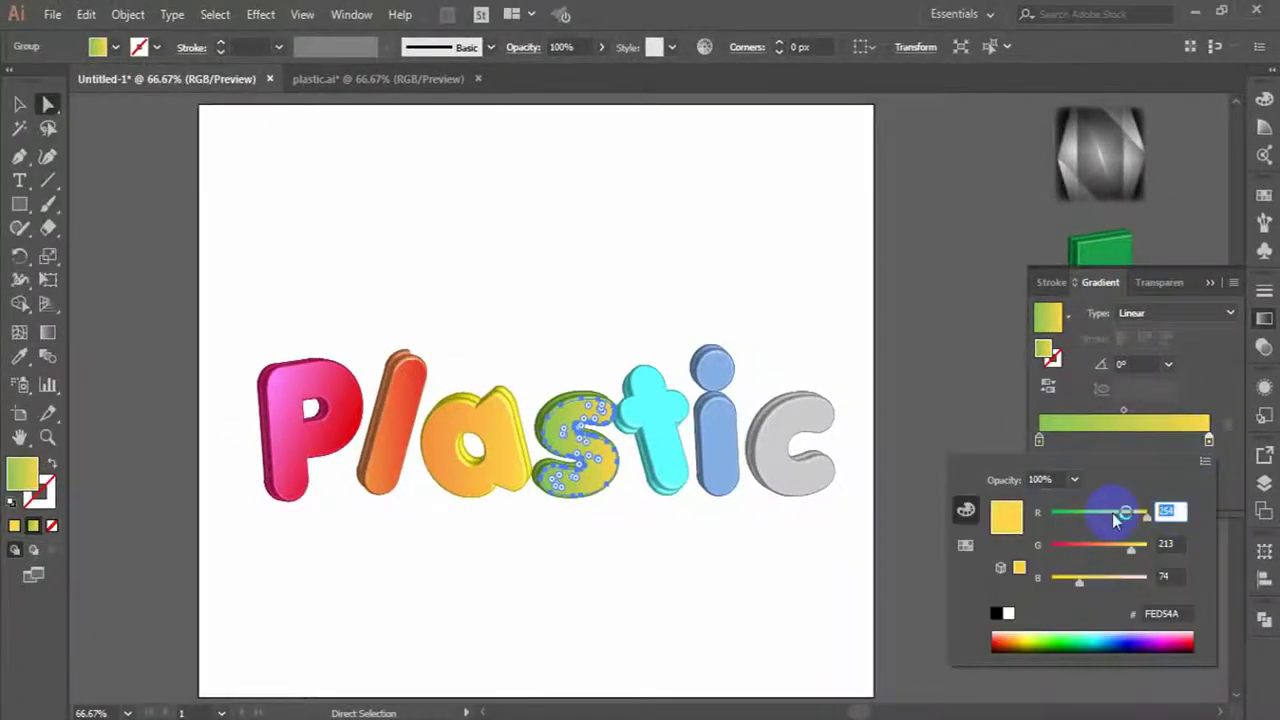
{"action": "type", "text": "0"}
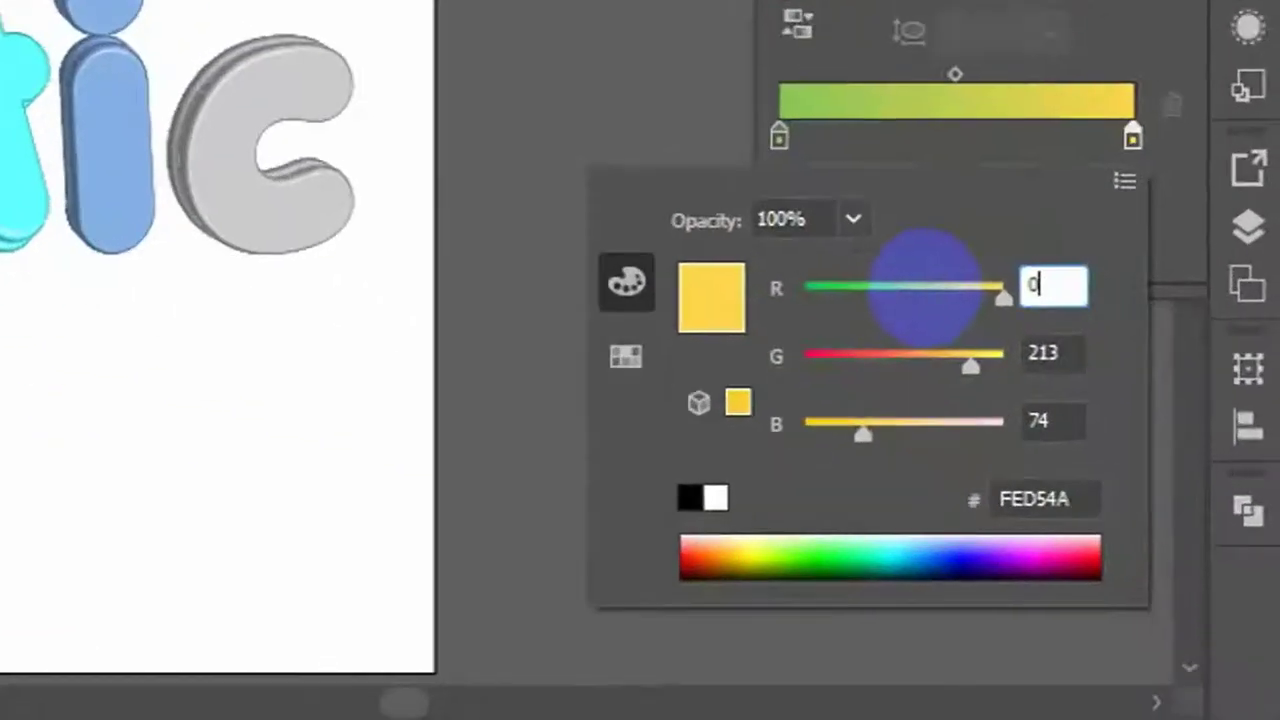
{"action": "key", "text": "Tab"}
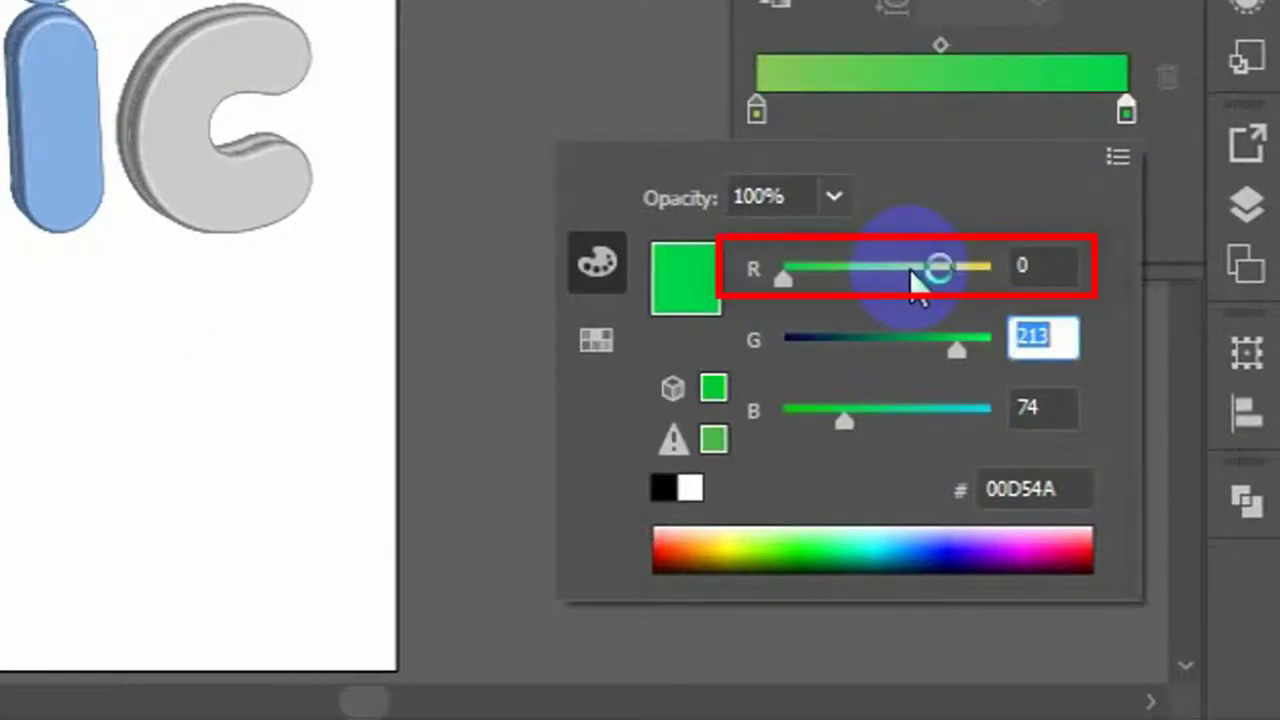
{"action": "type", "text": "179"}
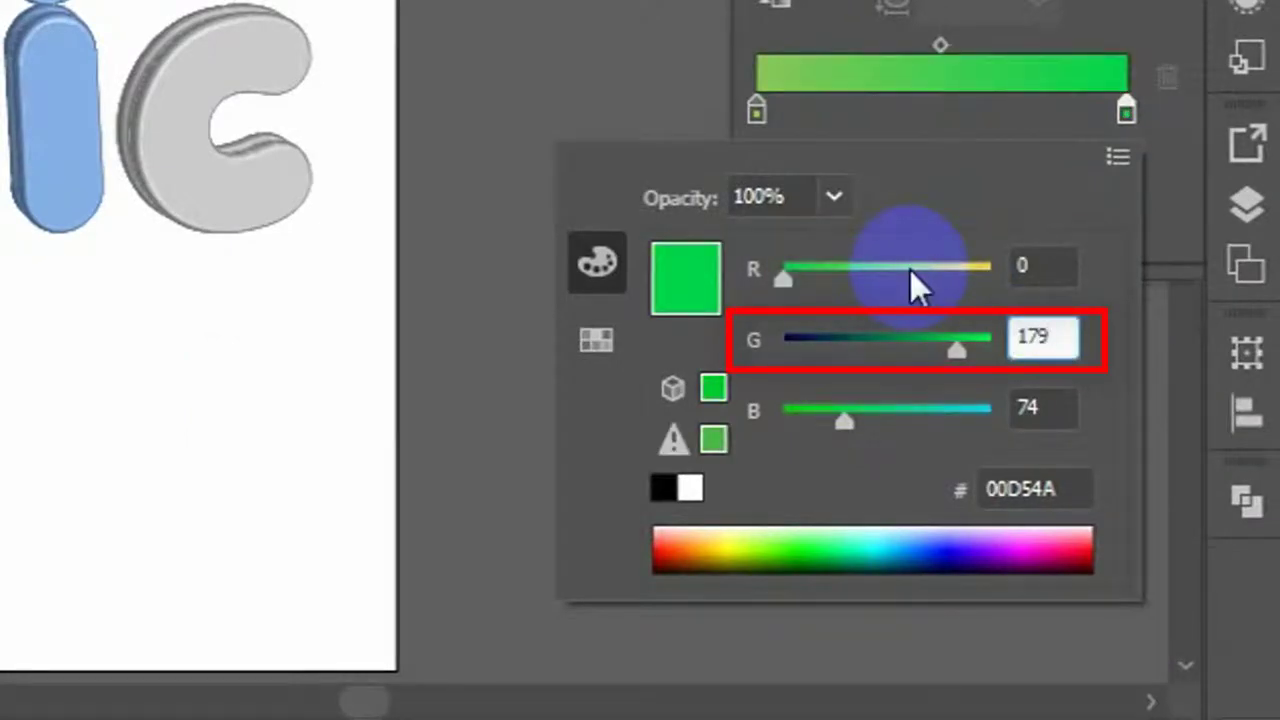
{"action": "key", "text": "Tab"}
{"action": "type", "text": "1"}
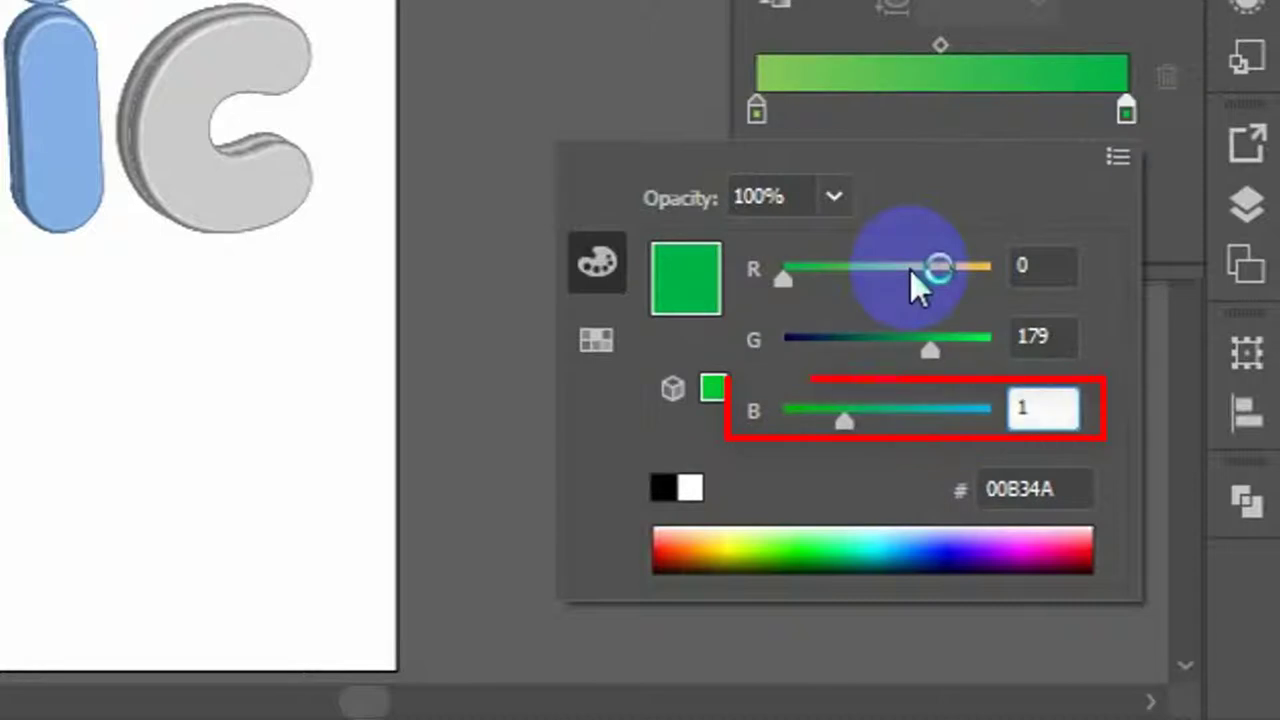
{"action": "type", "text": "0"}
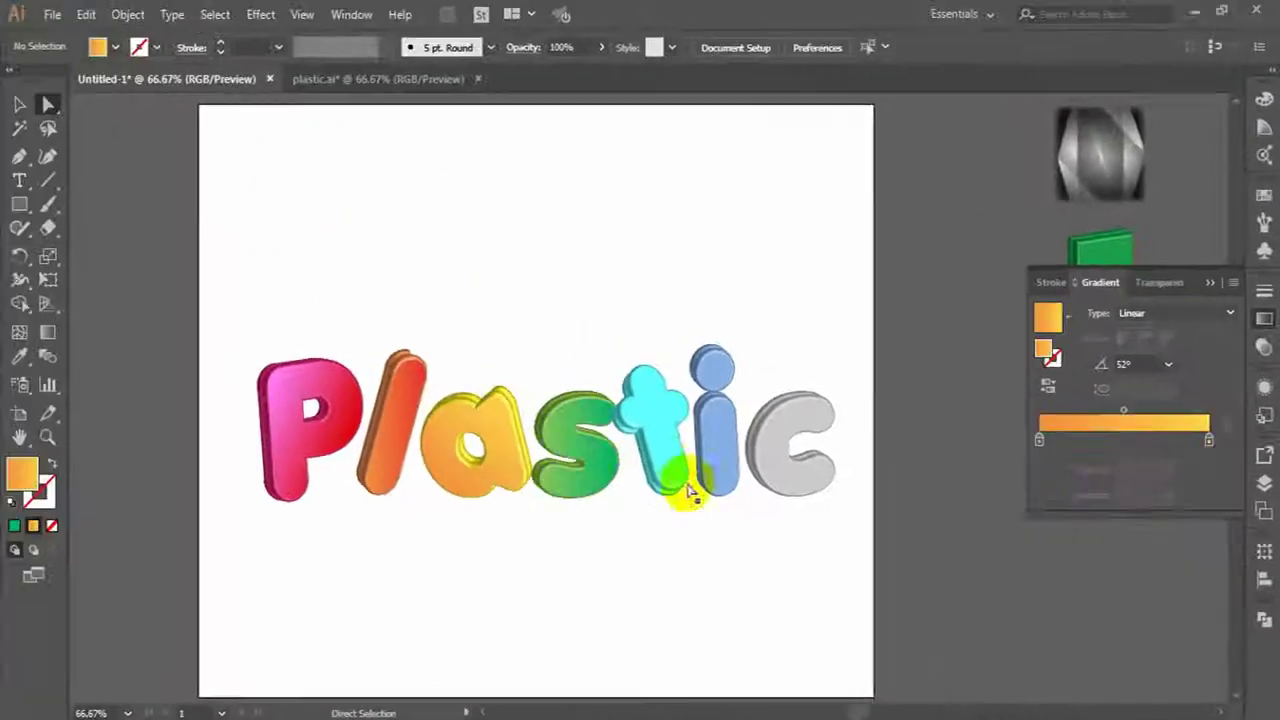
- Fill the front face of the letter t with the current linear gradient and set its start stop to R 64, G 204, B 242
{"action": "left_click", "coordinate": [660, 432]}
{"action": "left_click", "coordinate": [1126, 422]}
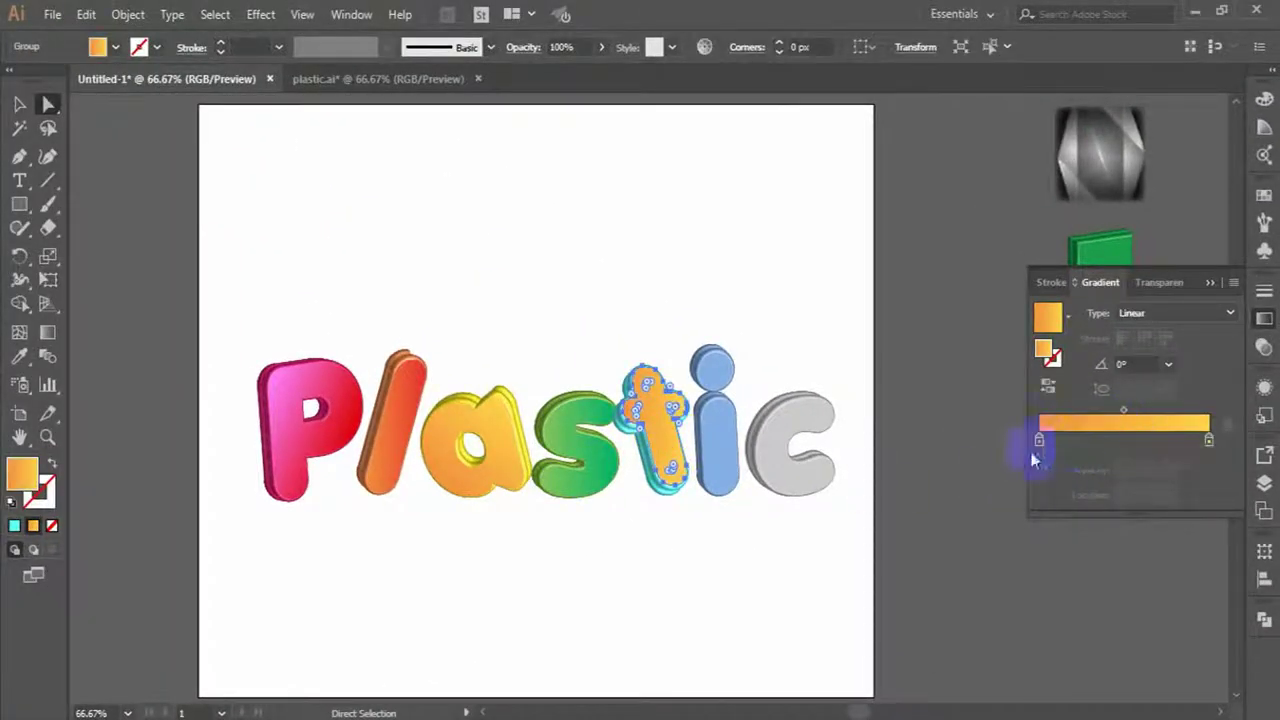
{"action": "double_click", "coordinate": [1040, 440]}
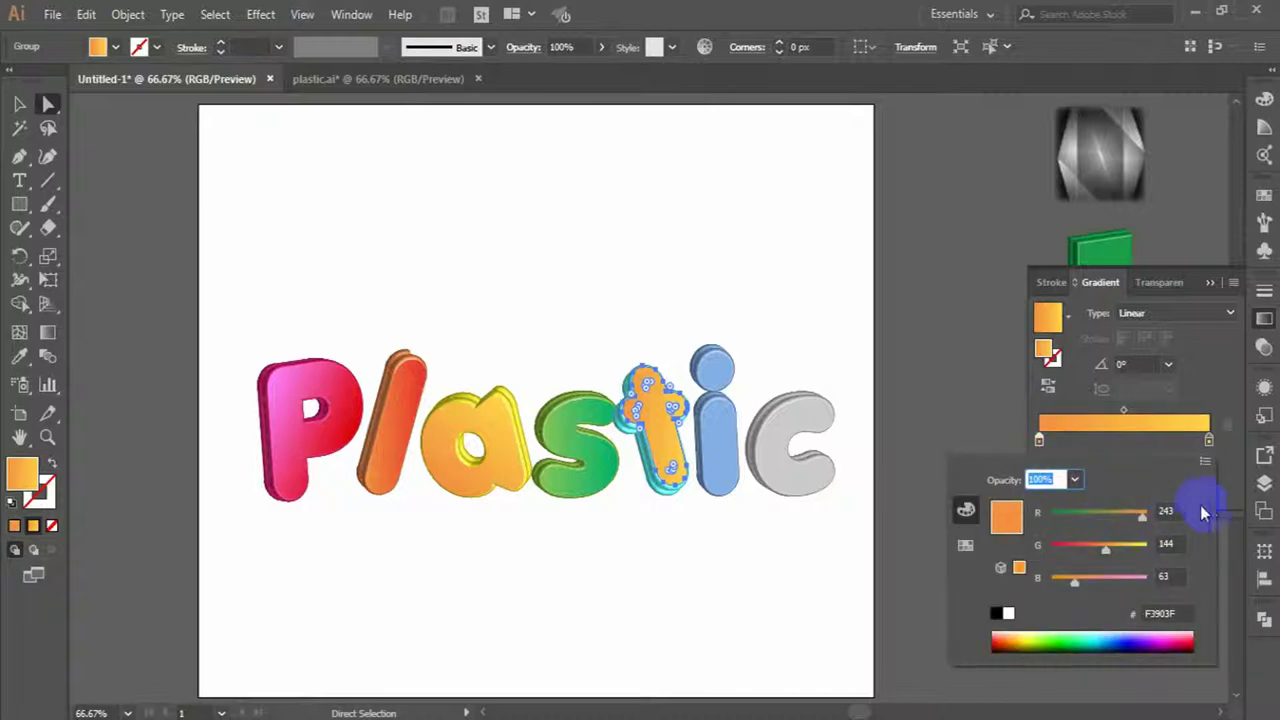
{"action": "left_click", "coordinate": [1172, 510]}
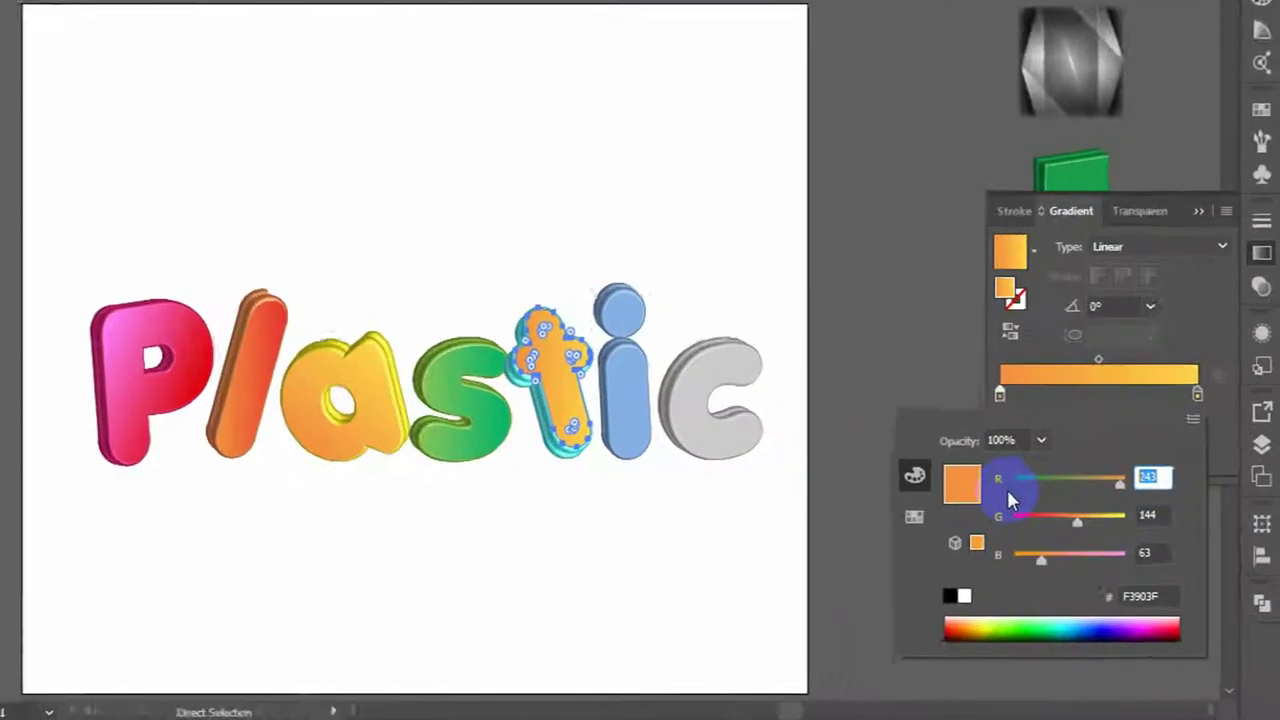
{"action": "type", "text": "64"}
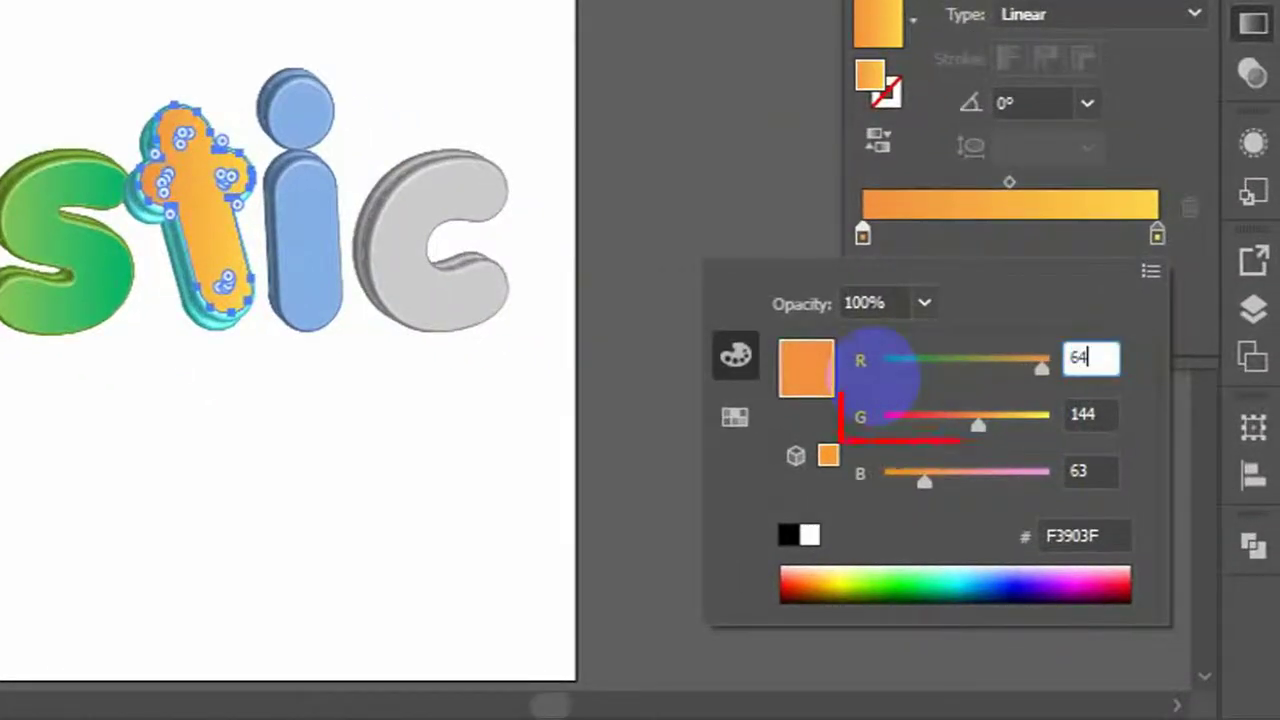
{"action": "key", "text": "Tab"}
{"action": "type", "text": "2"}
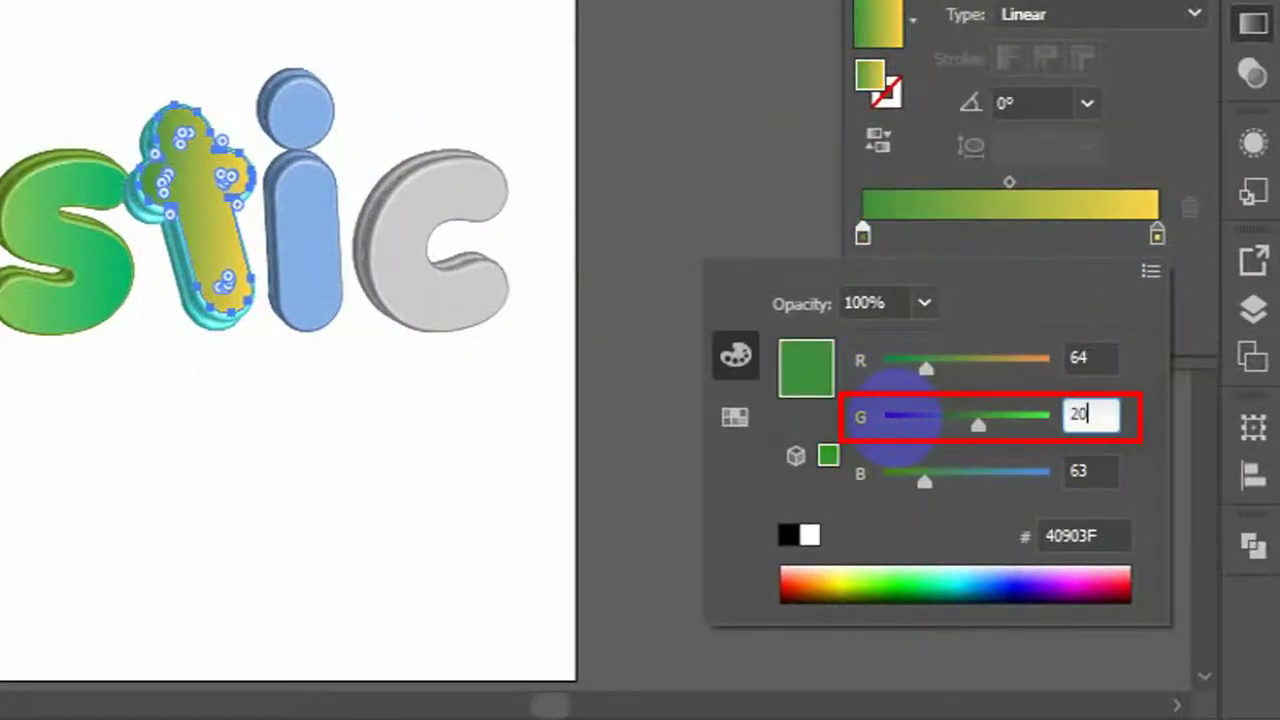
{"action": "key", "text": "Tab"}
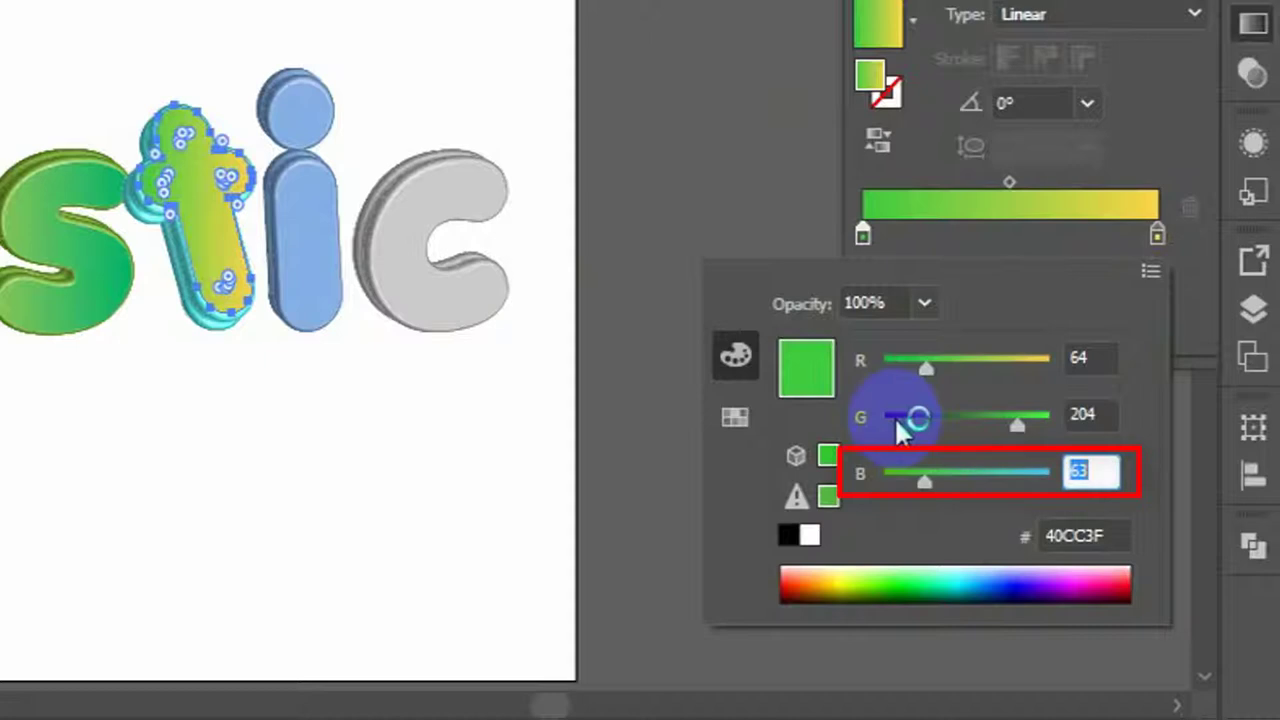
{"action": "type", "text": "242"}
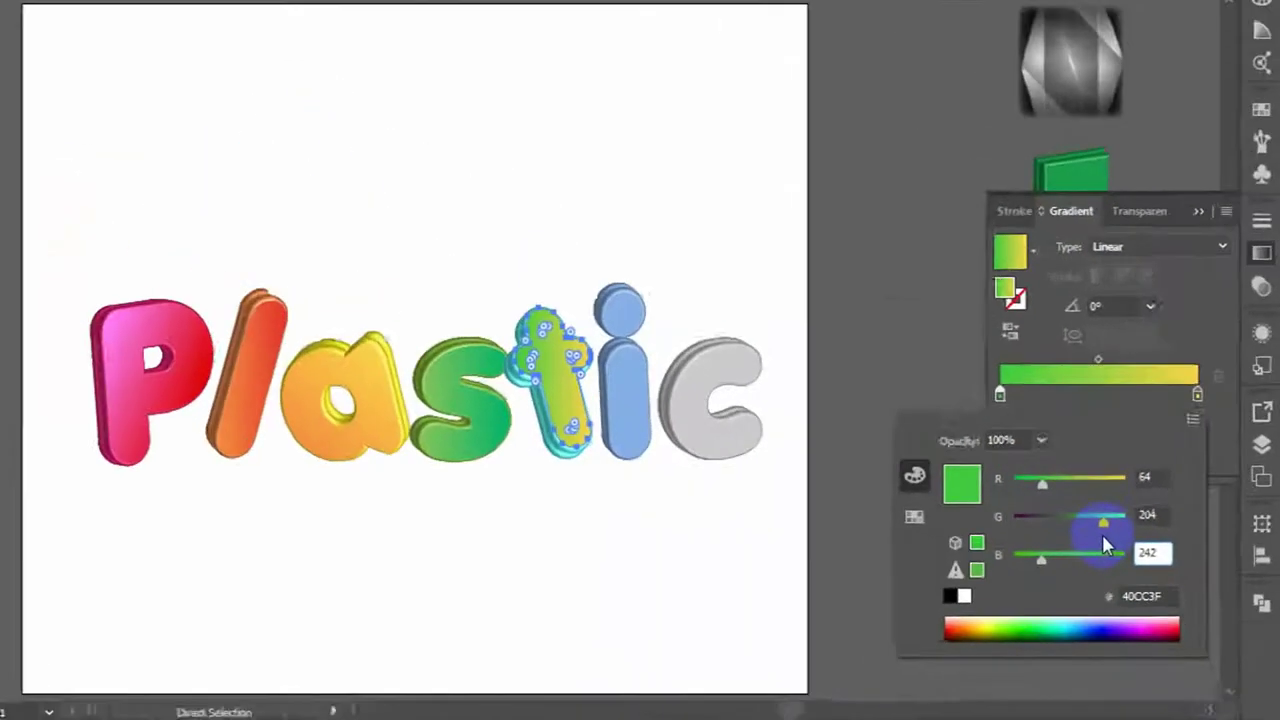
{"action": "key", "text": "Return"}
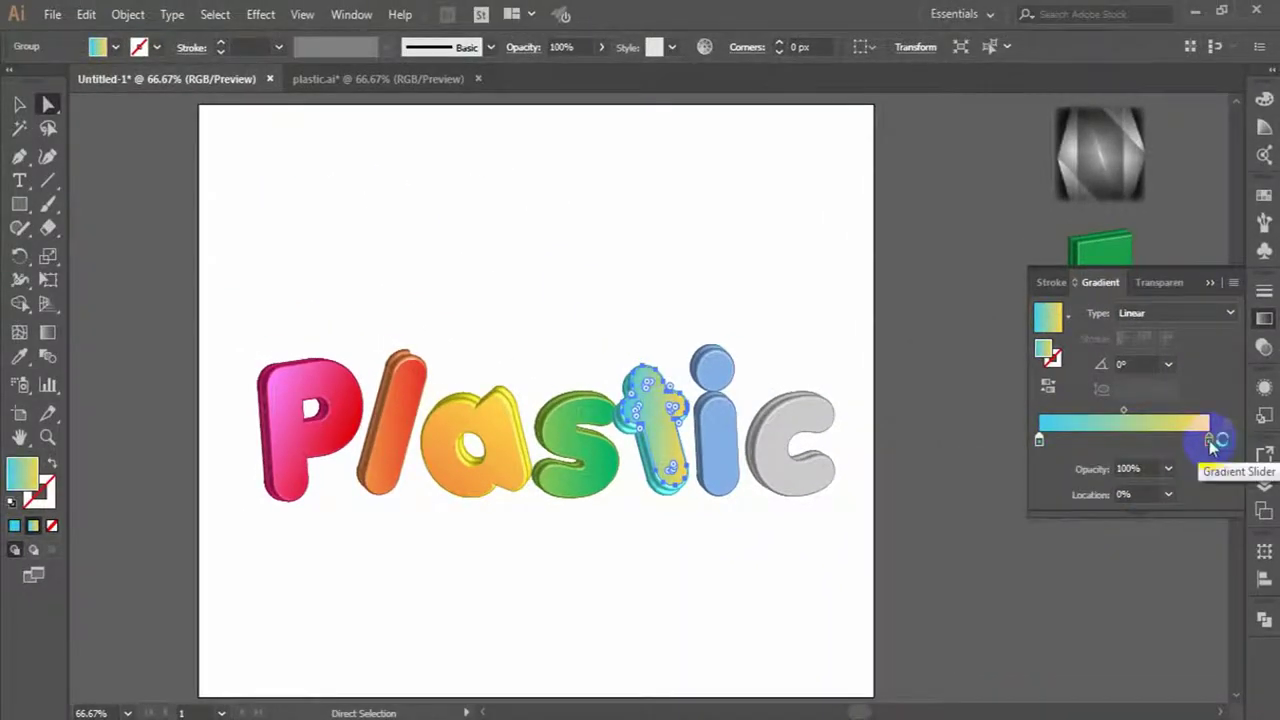
- Set the end stop of the t's gradient to R 0, G 113, B 186
{"action": "double_click", "coordinate": [1210, 441]}
{"action": "left_click", "coordinate": [1172, 511]}
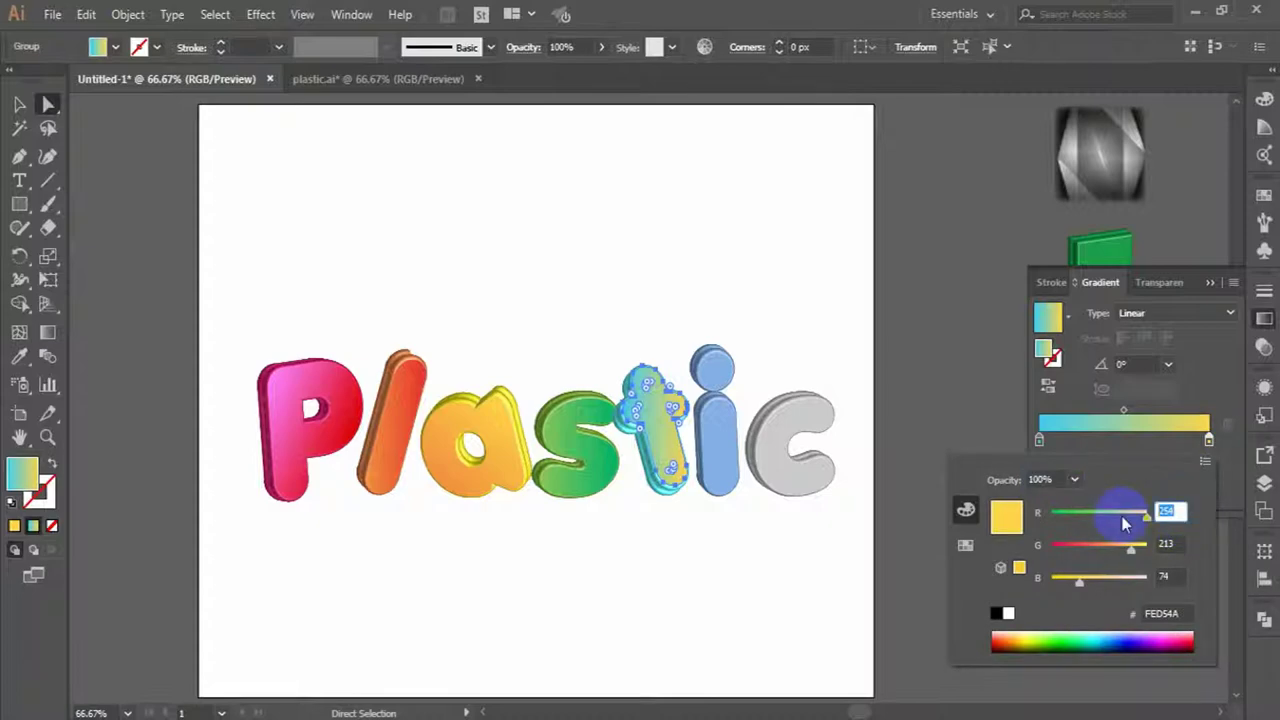
{"action": "type", "text": "0"}
{"action": "key", "text": "Tab"}
{"action": "type", "text": "1"}
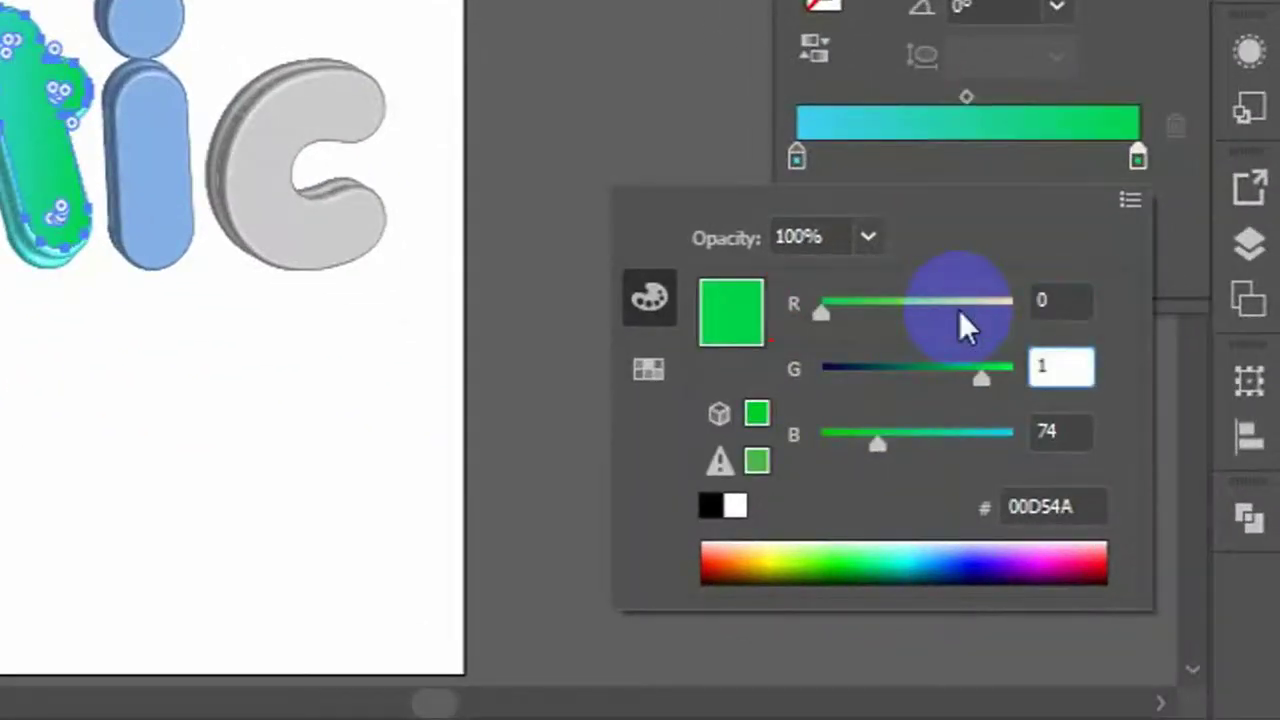
{"action": "type", "text": "13"}
{"action": "key", "text": "Tab"}
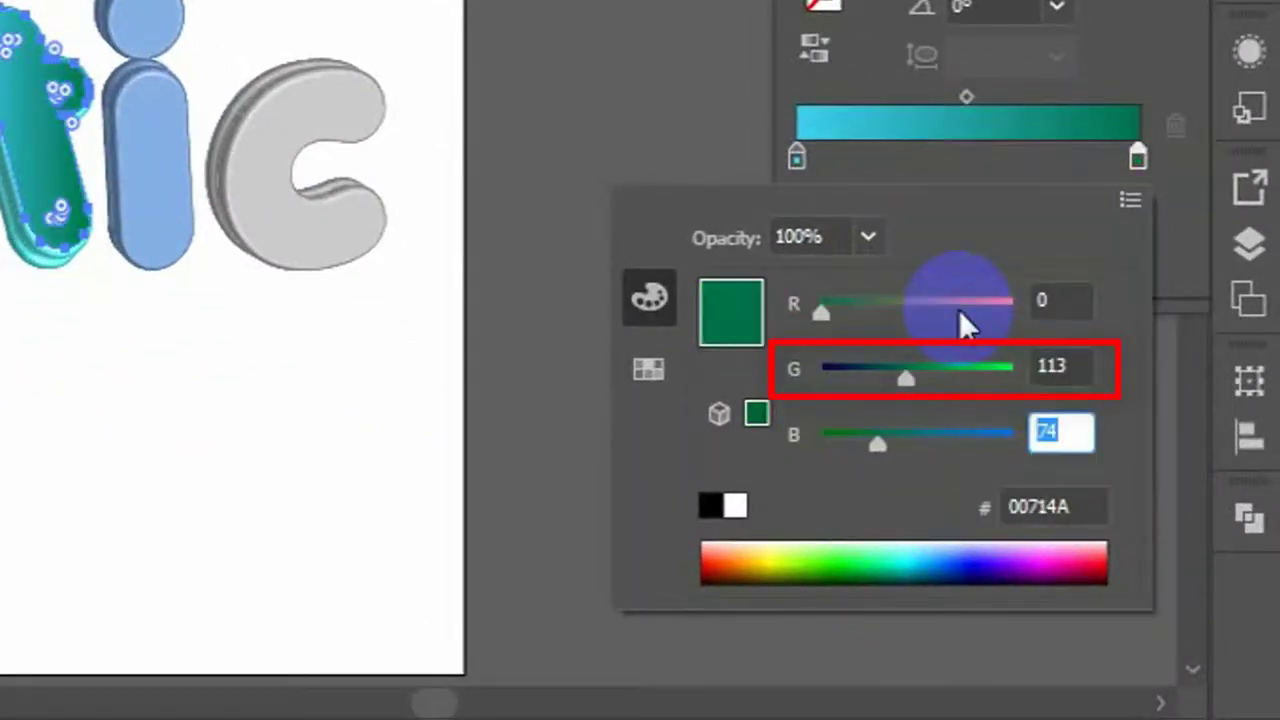
{"action": "type", "text": "1"}
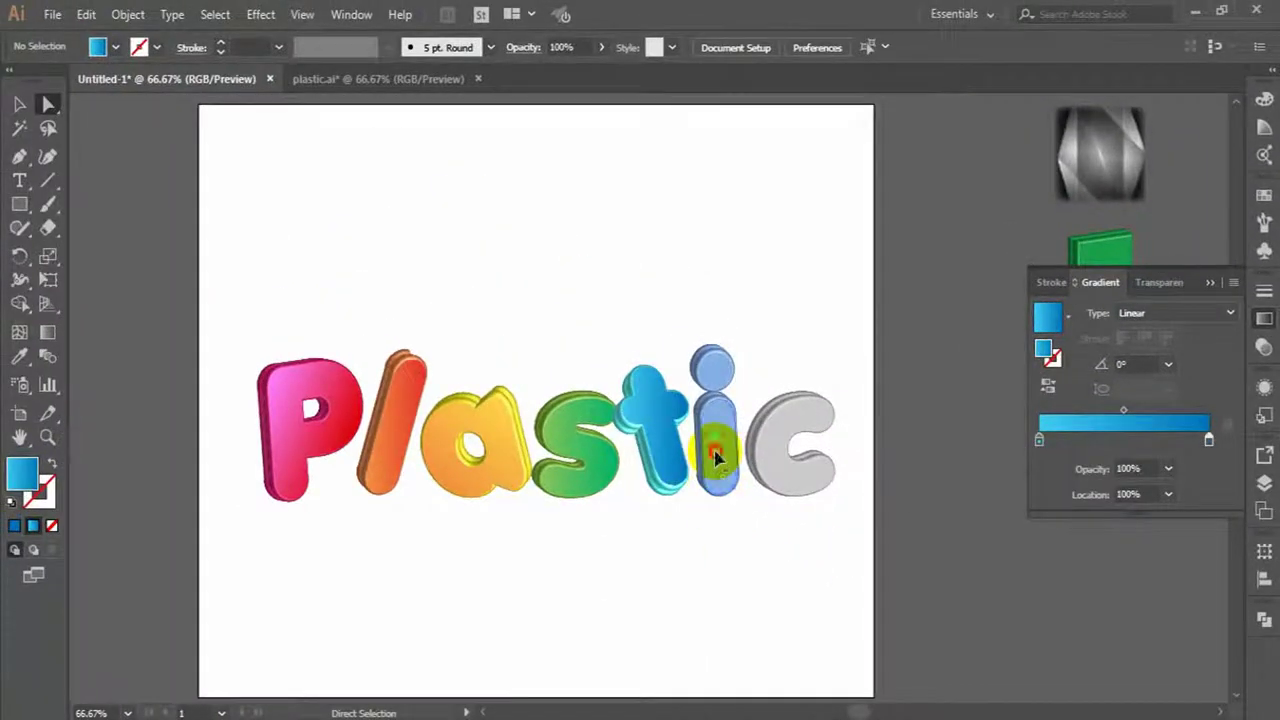
- Fill the front faces of the i's stem and dot with the current gradient and set its start stop to R 112, G 163, B 215
{"action": "left_click", "coordinate": [716, 455]}
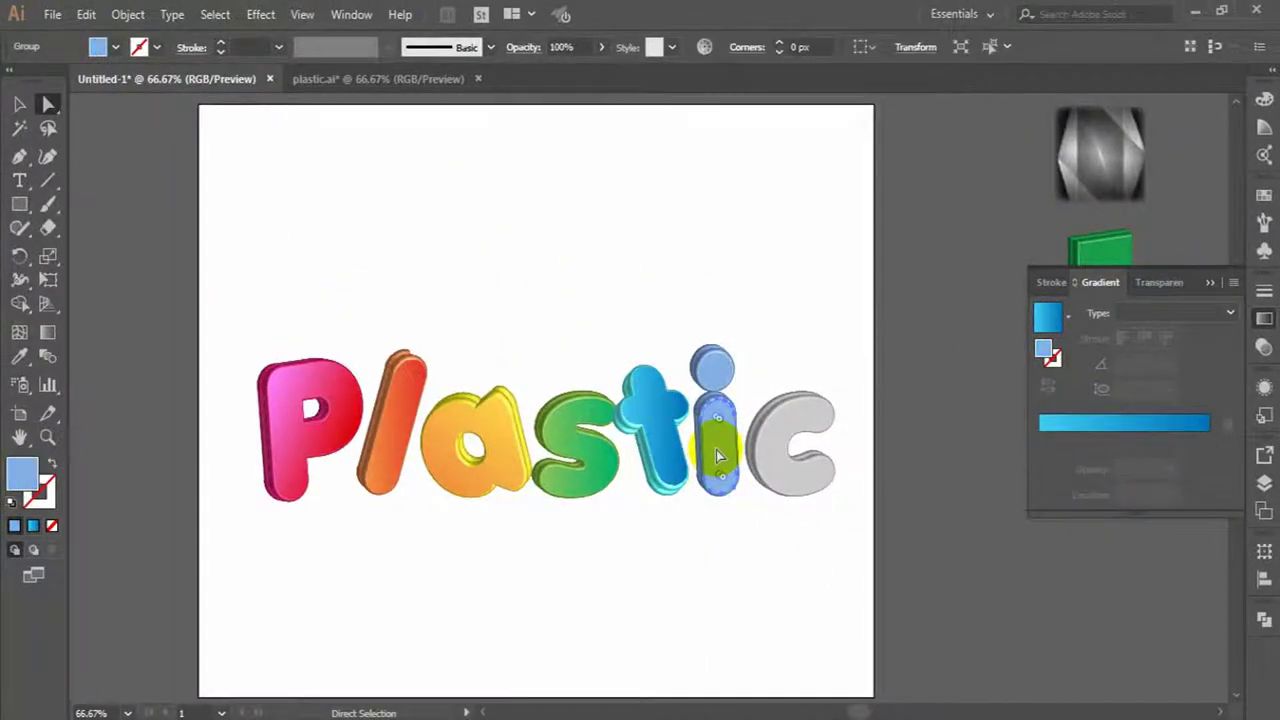
{"action": "left_click", "coordinate": [1123, 424]}
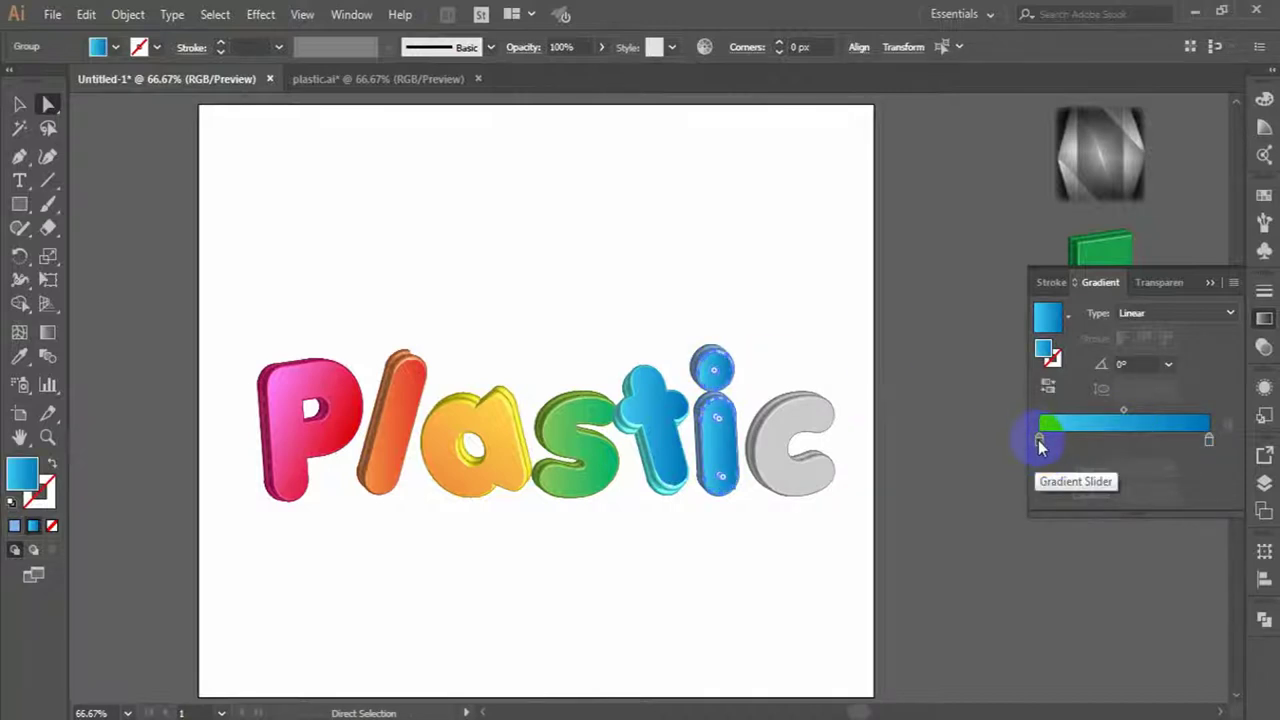
{"action": "double_click", "coordinate": [1037, 441]}
{"action": "left_click", "coordinate": [1166, 510]}
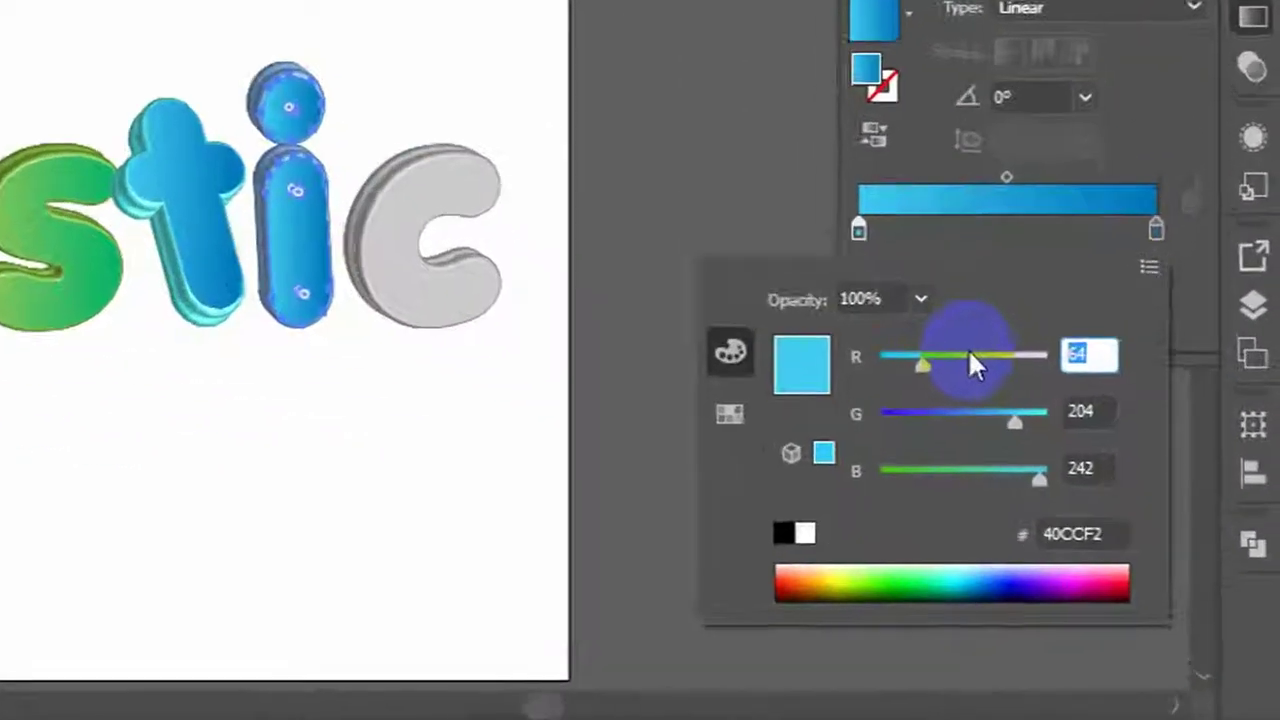
{"action": "type", "text": "112"}
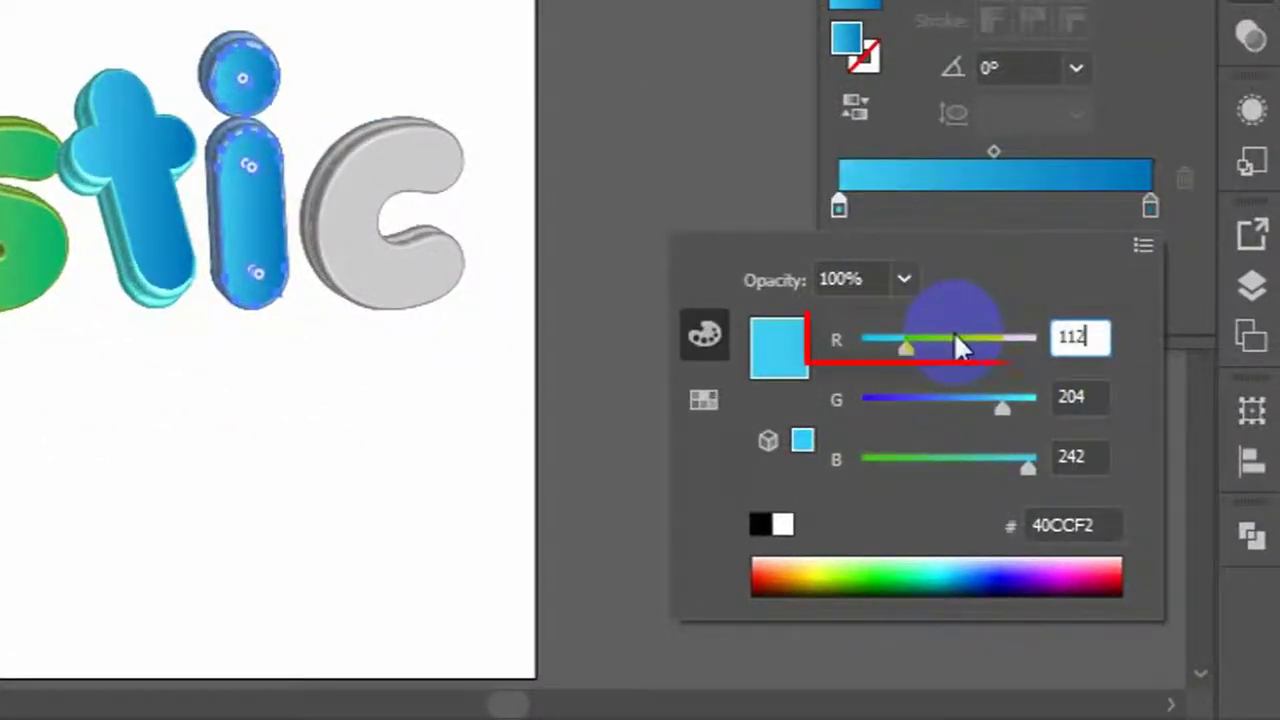
{"action": "key", "text": "Tab"}
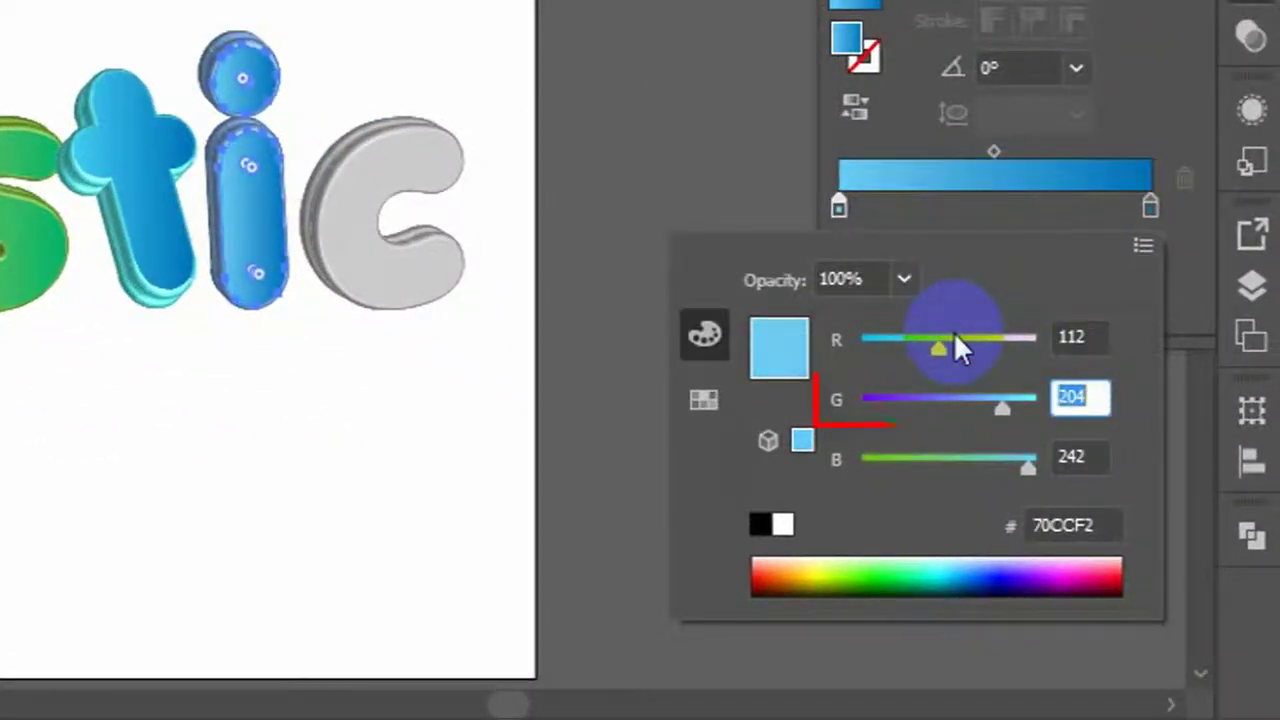
{"action": "type", "text": "163"}
{"action": "key", "text": "Tab"}
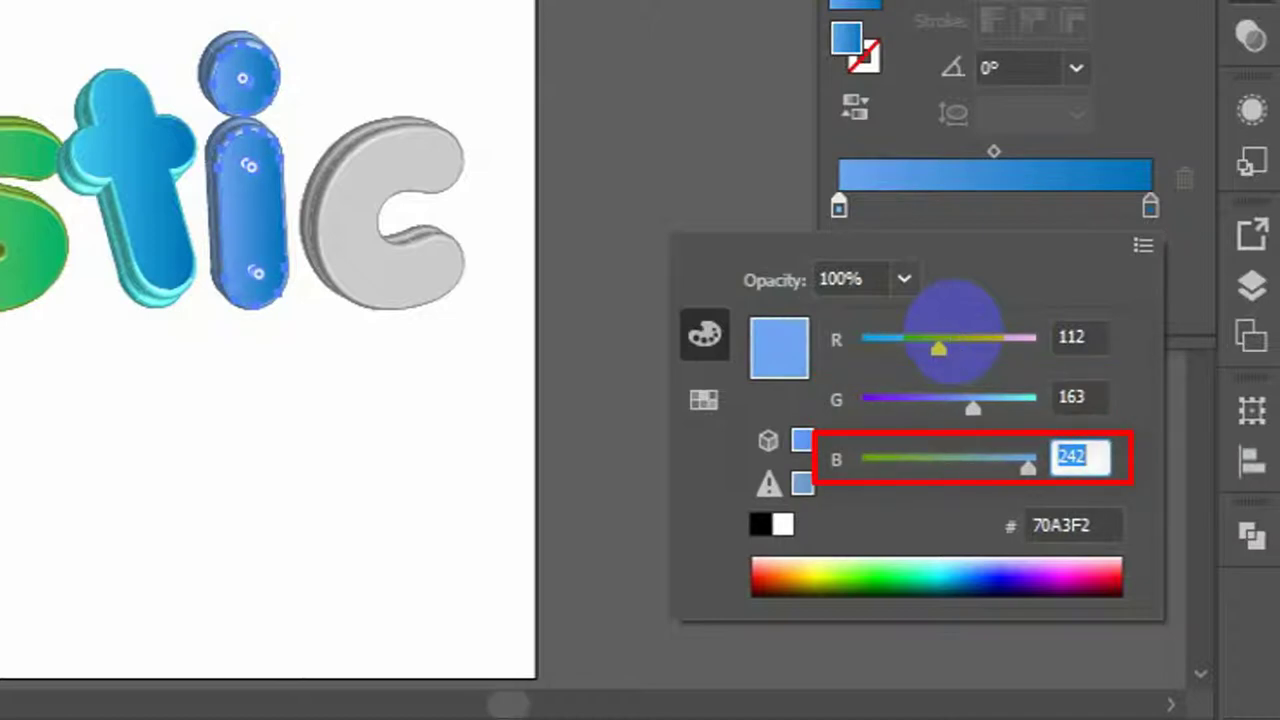
{"action": "type", "text": "23"}
{"action": "key", "text": "Return"}
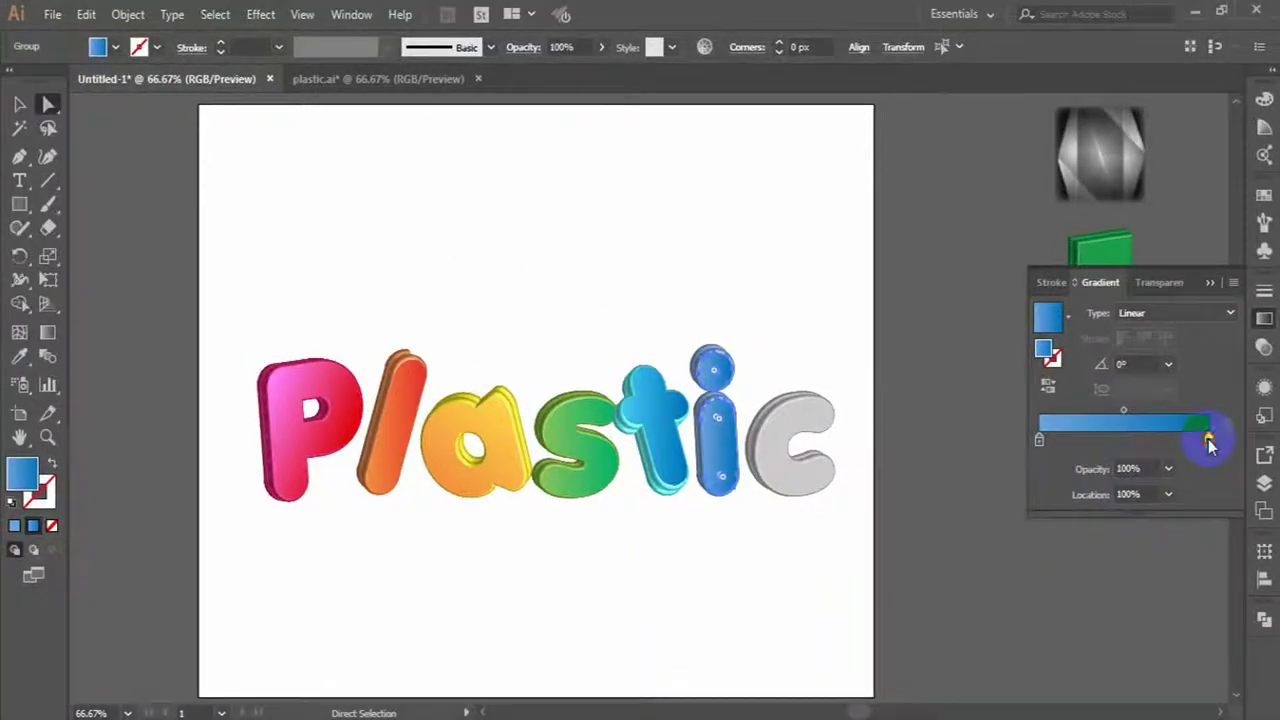
- Set the end stop of the i's gradient to R 74, G 60, B 130
{"action": "double_click", "coordinate": [1209, 440]}
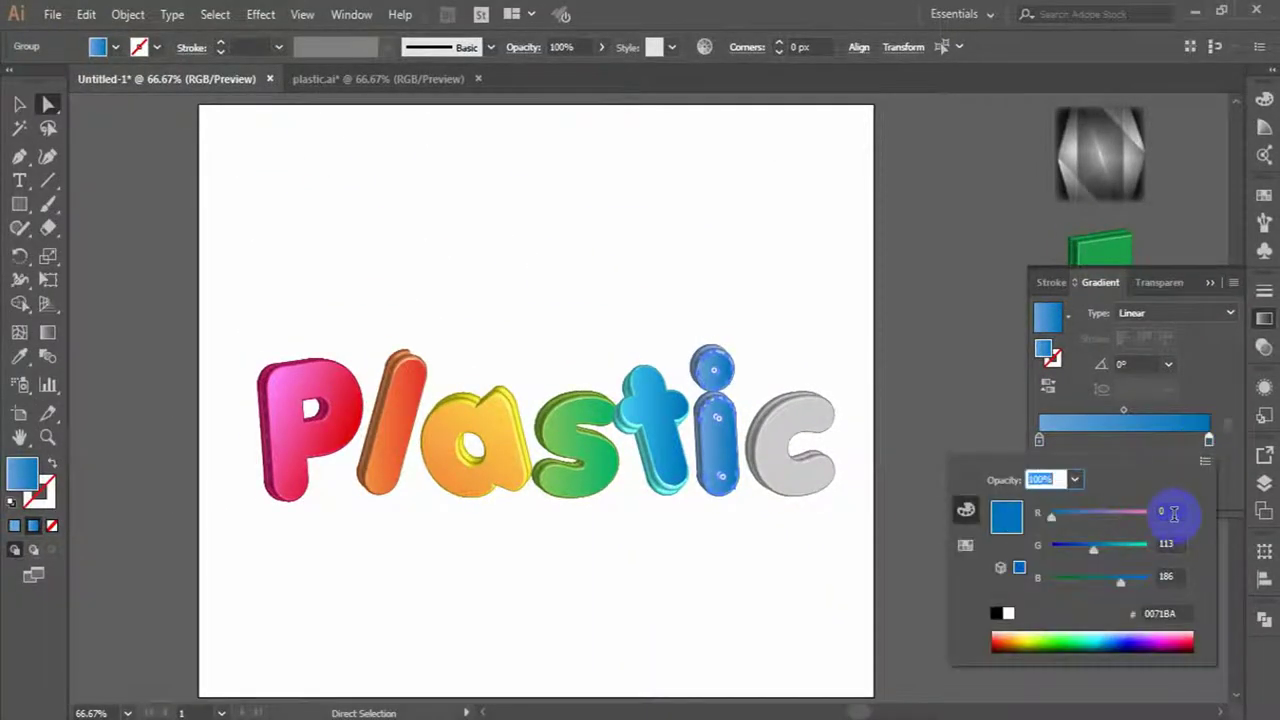
{"action": "left_click", "coordinate": [1172, 511]}
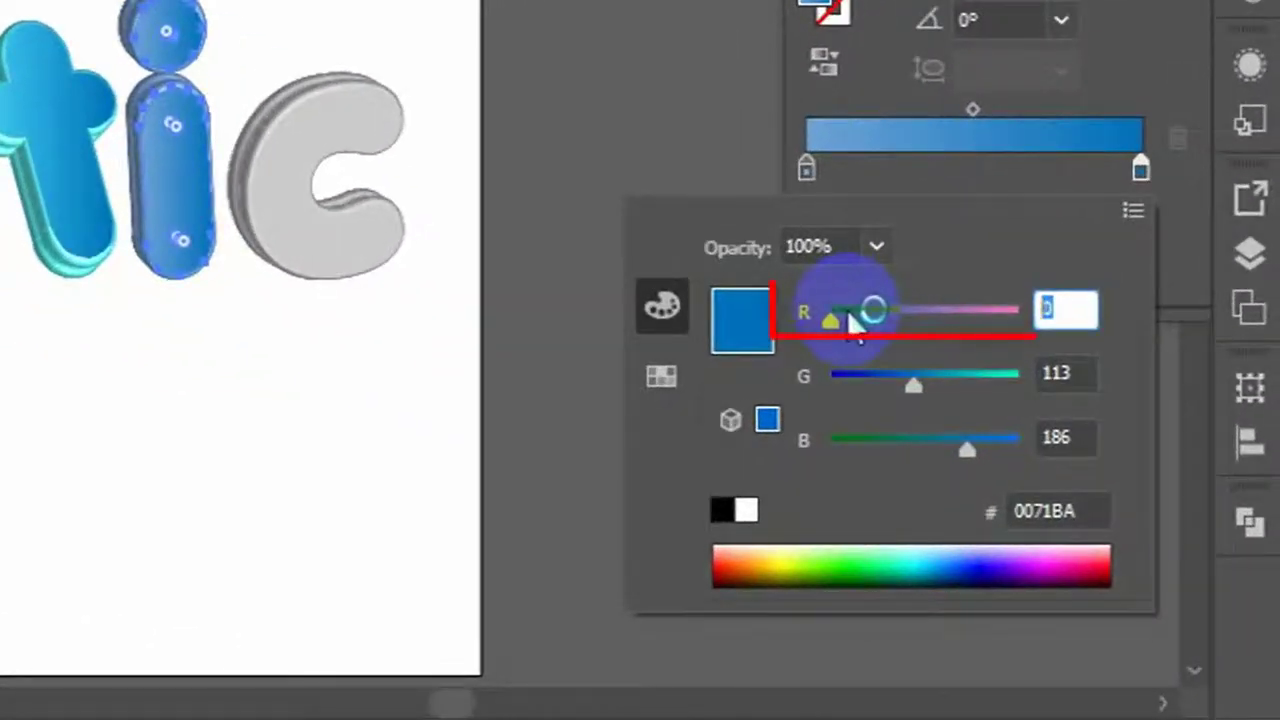
{"action": "type", "text": "74"}
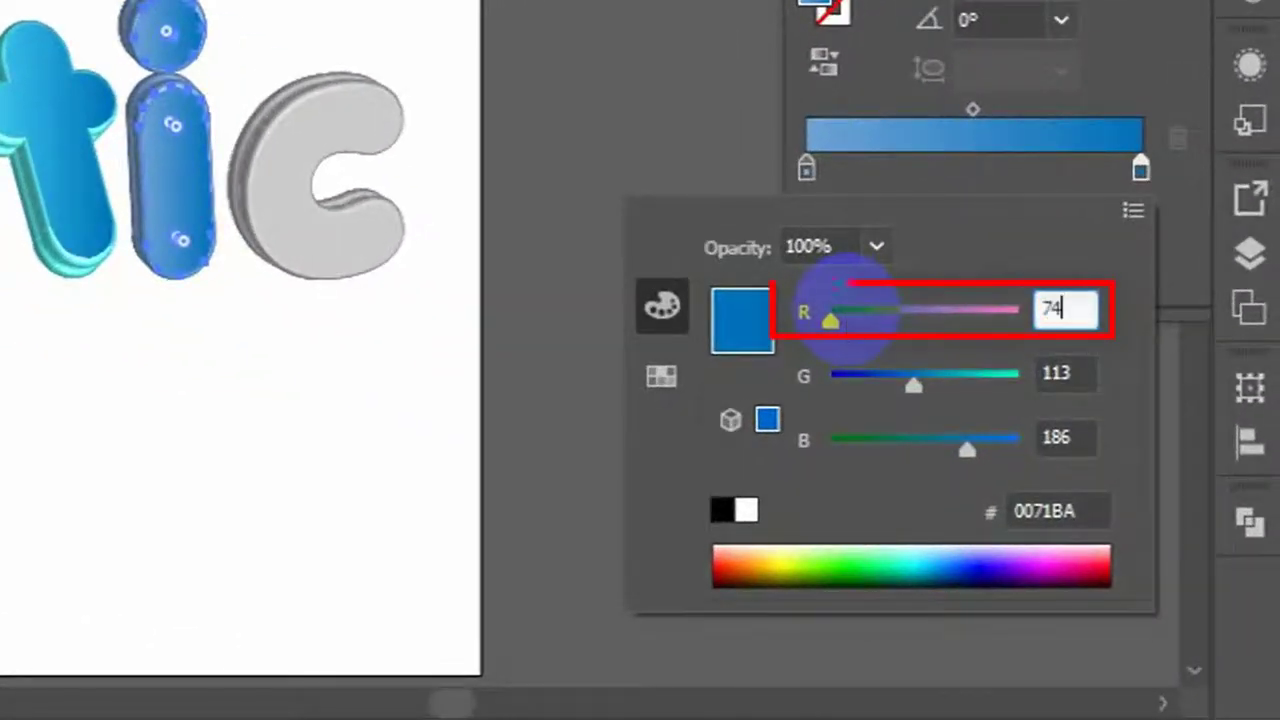
{"action": "key", "text": "Tab"}
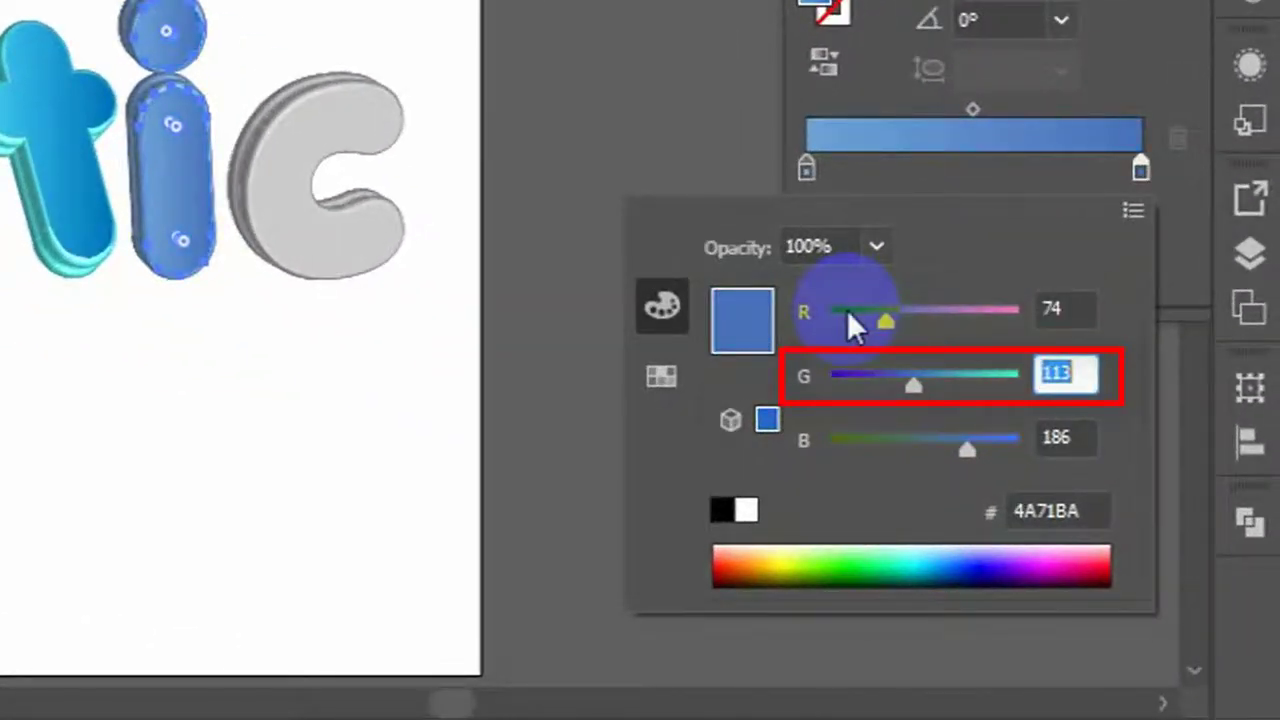
{"action": "type", "text": "60"}
{"action": "key", "text": "Tab"}
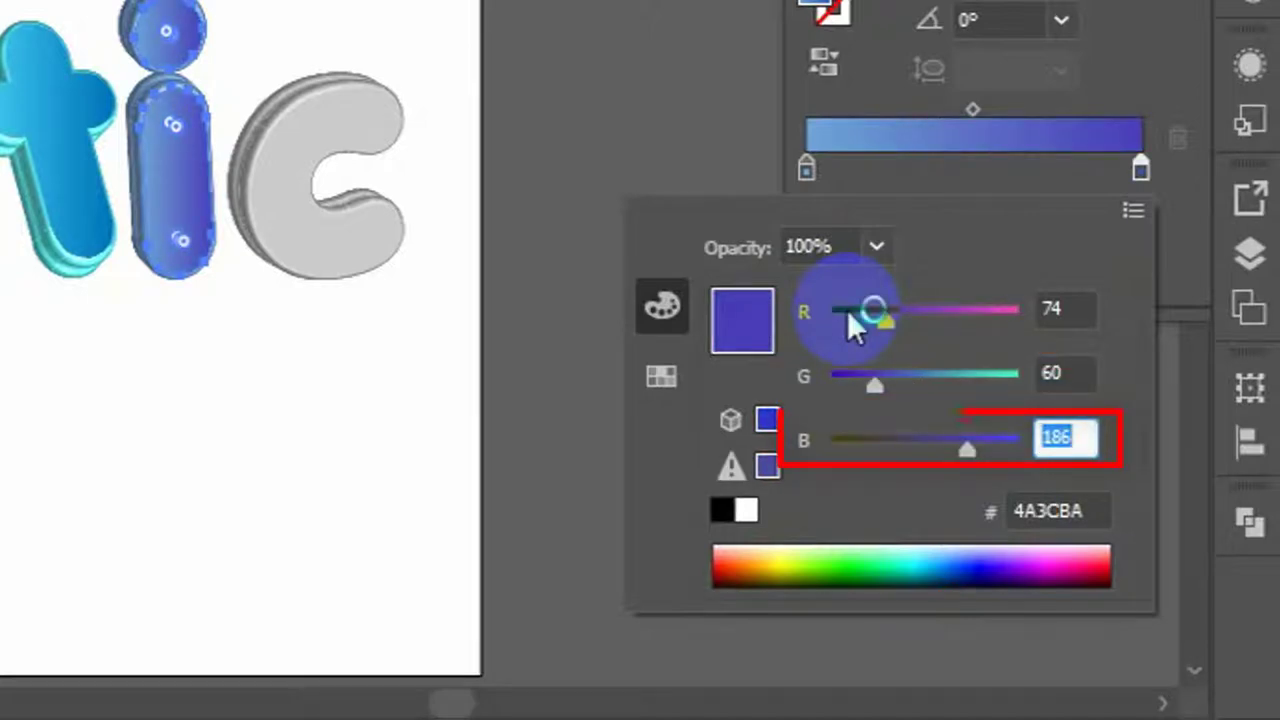
{"action": "type", "text": "130"}
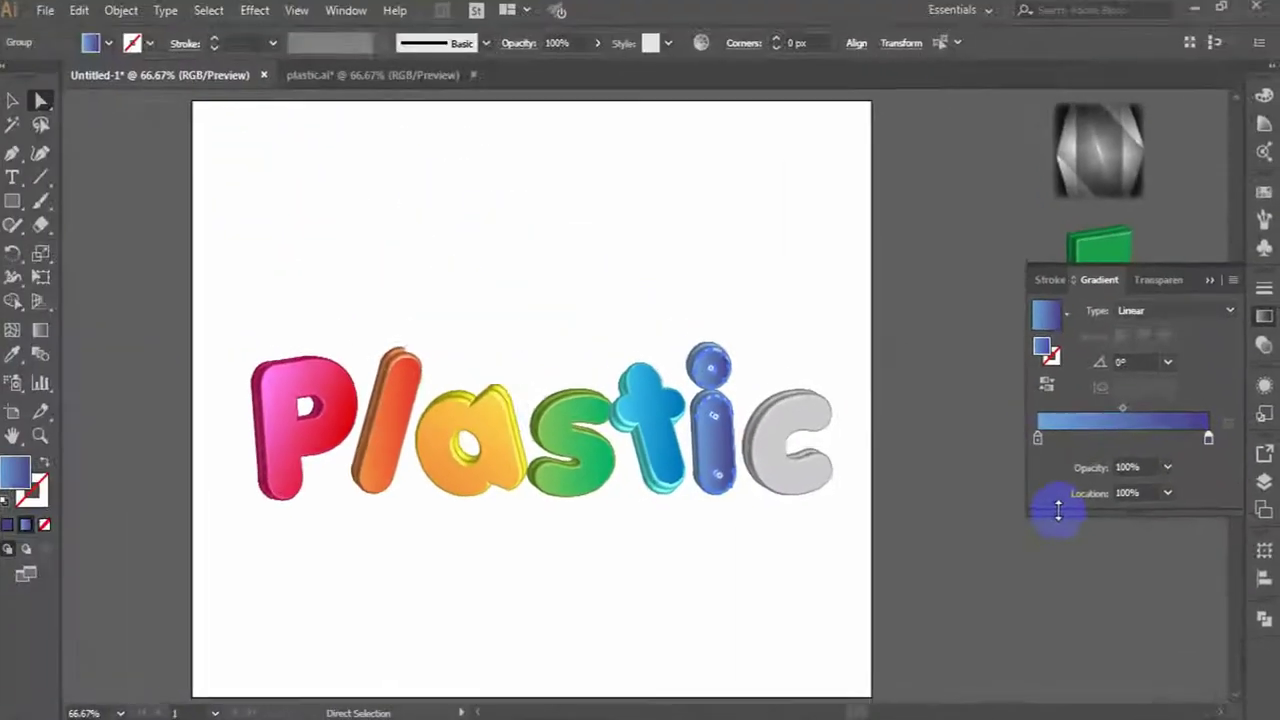
- Fill the front face of the letter c with the current gradient and set its start stop to R 181, G 167, B 207
{"action": "left_click_drag", "start_coordinate": [850, 500], "coordinate": [771, 443]}
{"action": "left_click", "coordinate": [1110, 424]}
{"action": "left_click", "coordinate": [1040, 444]}
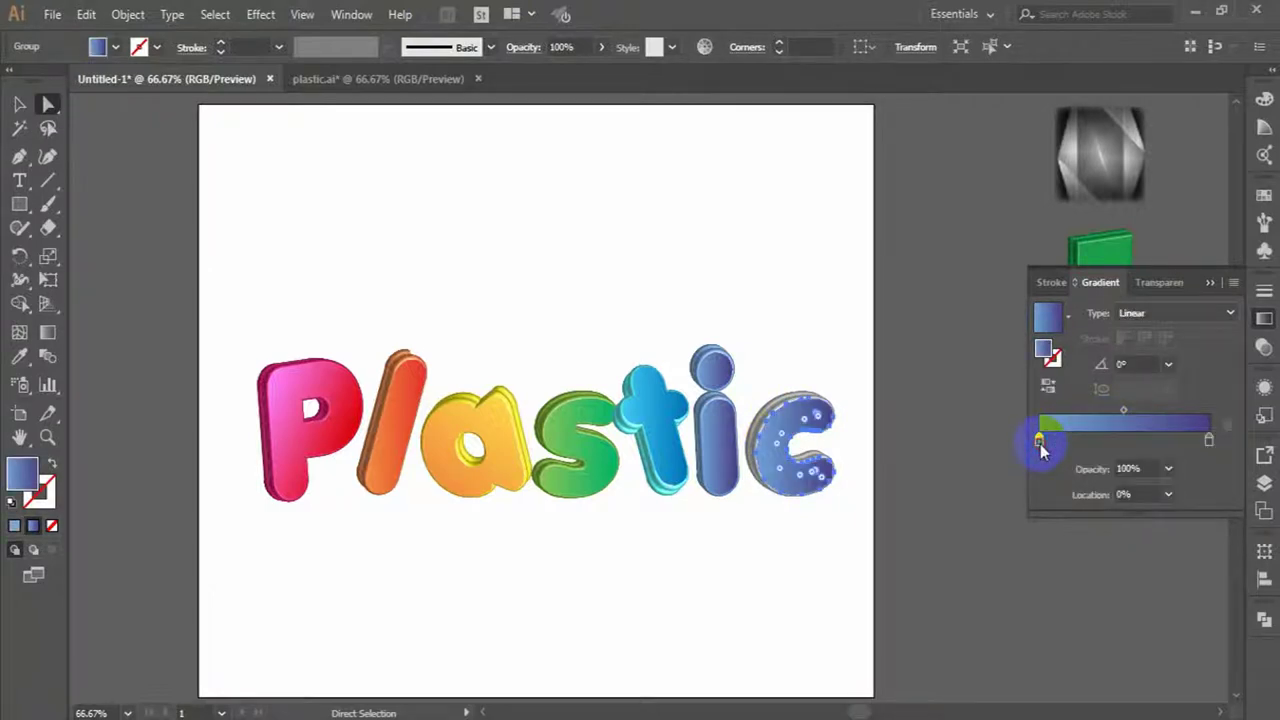
{"action": "double_click", "coordinate": [1040, 444]}
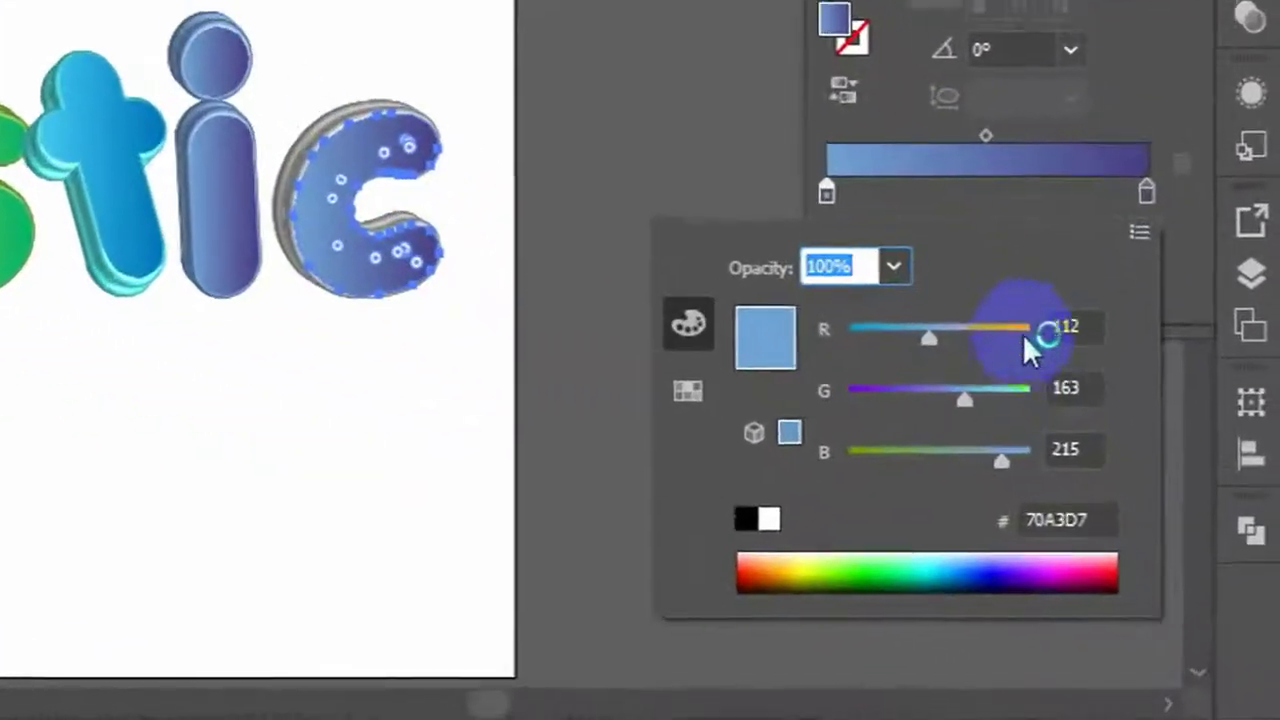
{"action": "left_click", "coordinate": [1164, 511]}
{"action": "type", "text": "181"}
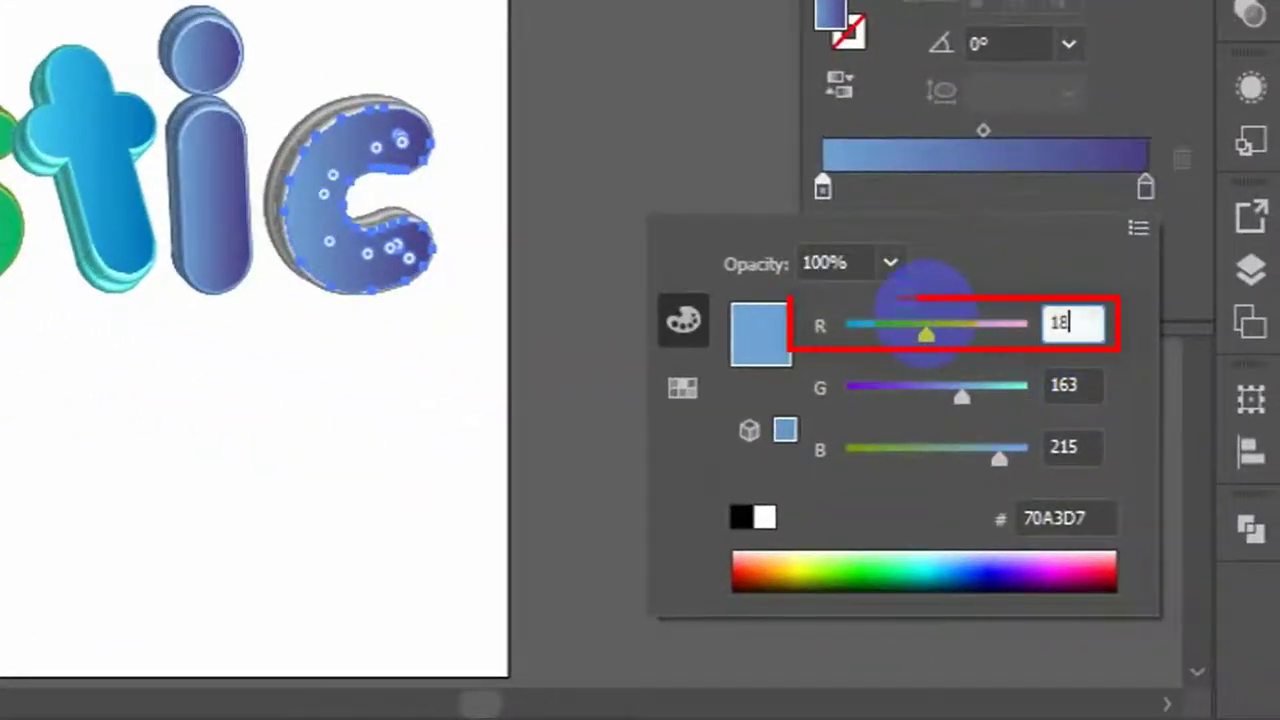
{"action": "key", "text": "Tab"}
{"action": "type", "text": "167"}
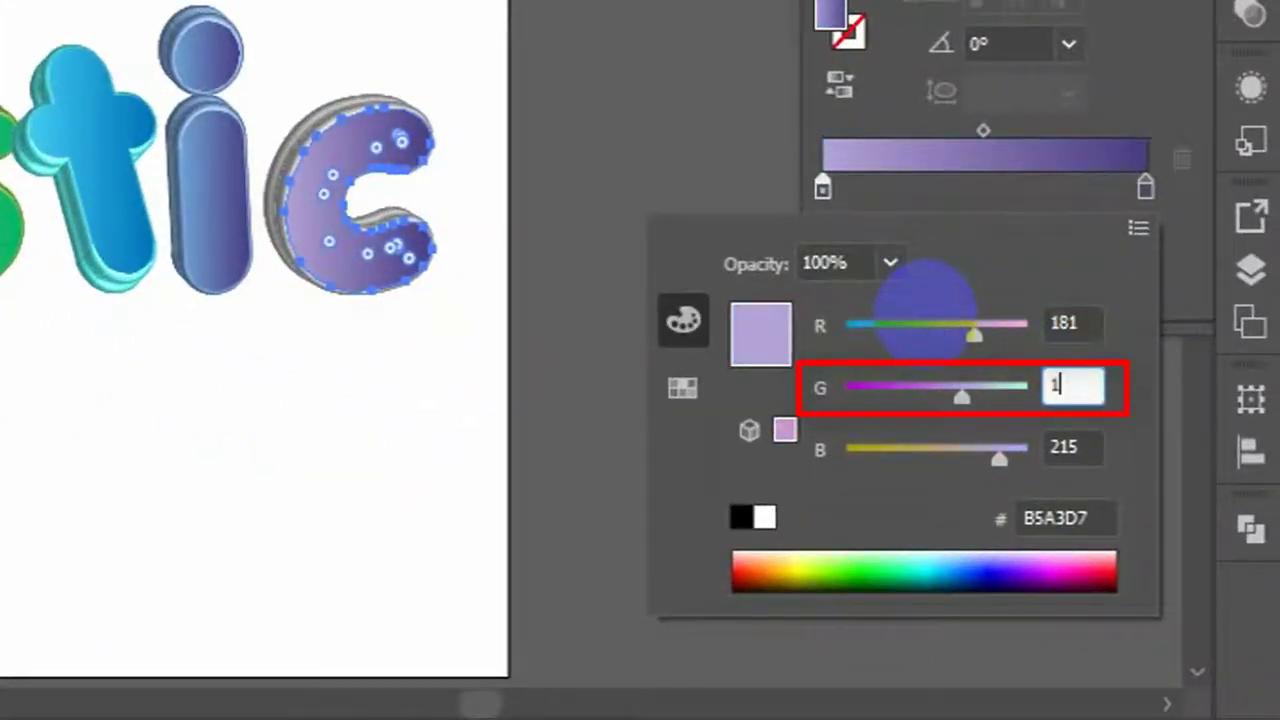
{"action": "key", "text": "Tab"}
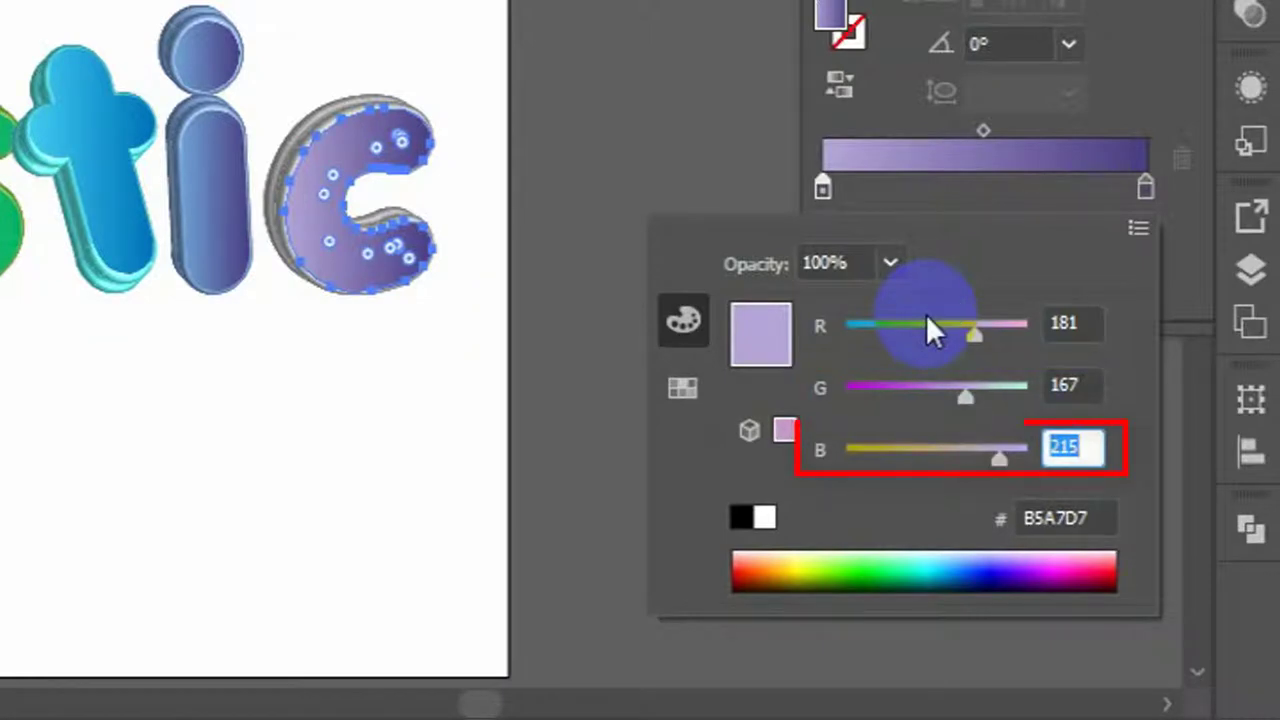
{"action": "type", "text": "207"}
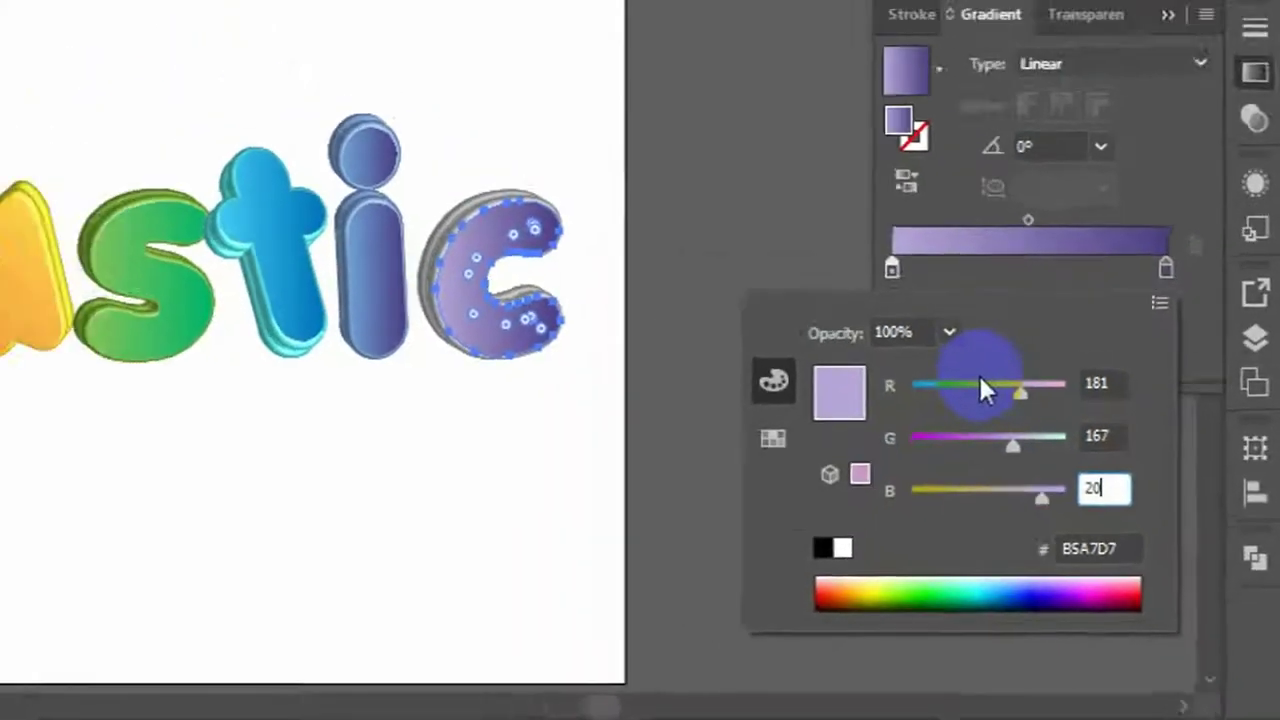
{"action": "key", "text": "Return"}
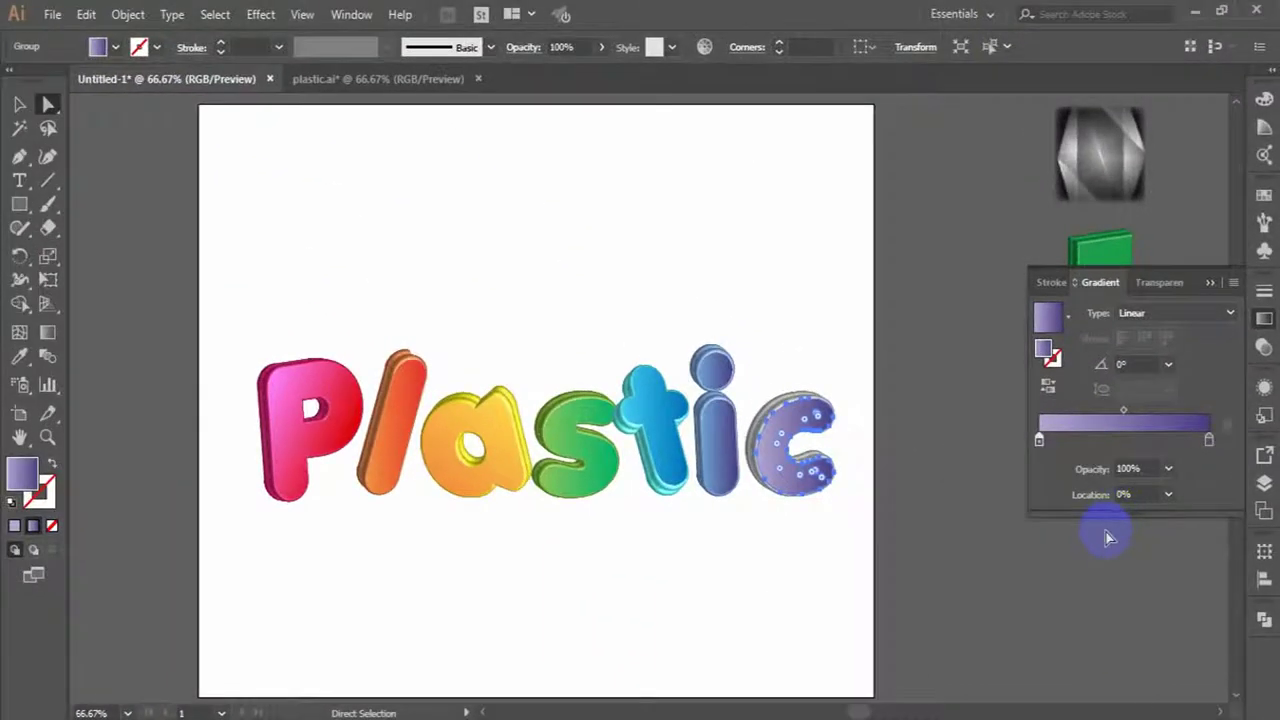
- Set the end stop of the c's gradient to a light lavender with R 230
{"action": "double_click", "coordinate": [1209, 441]}
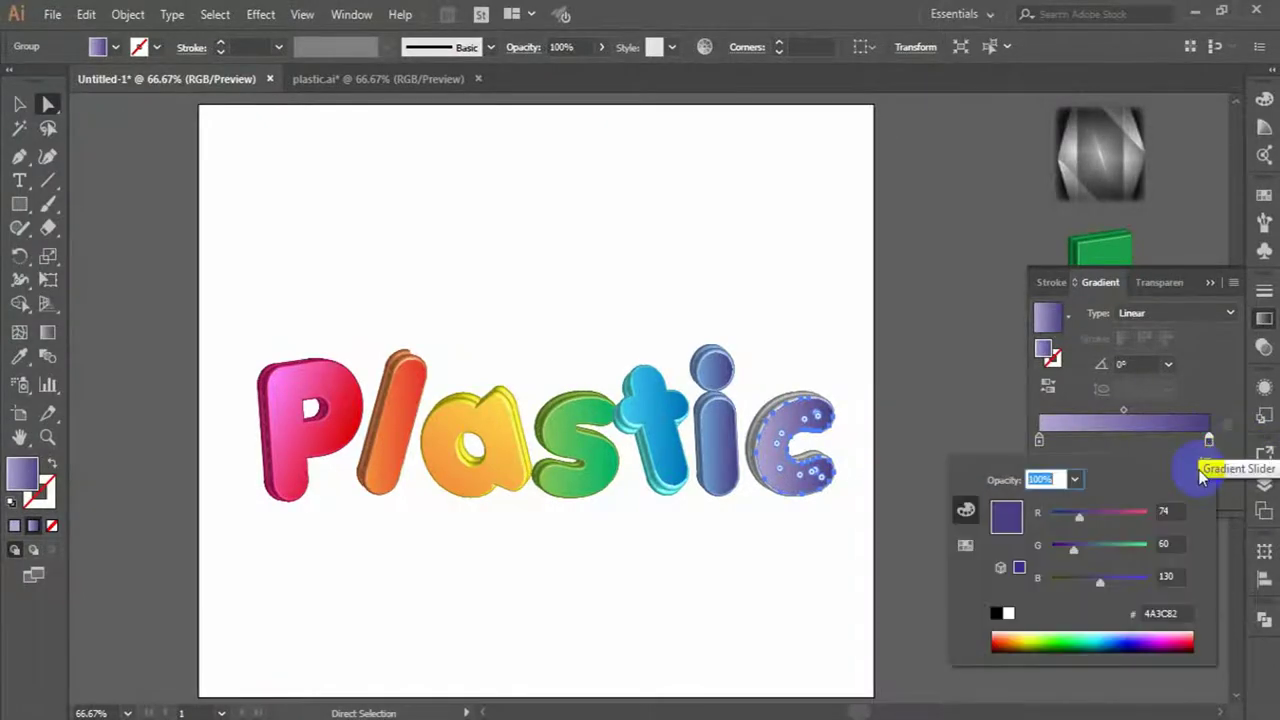
{"action": "left_click", "coordinate": [1088, 326]}
{"action": "type", "text": "230"}
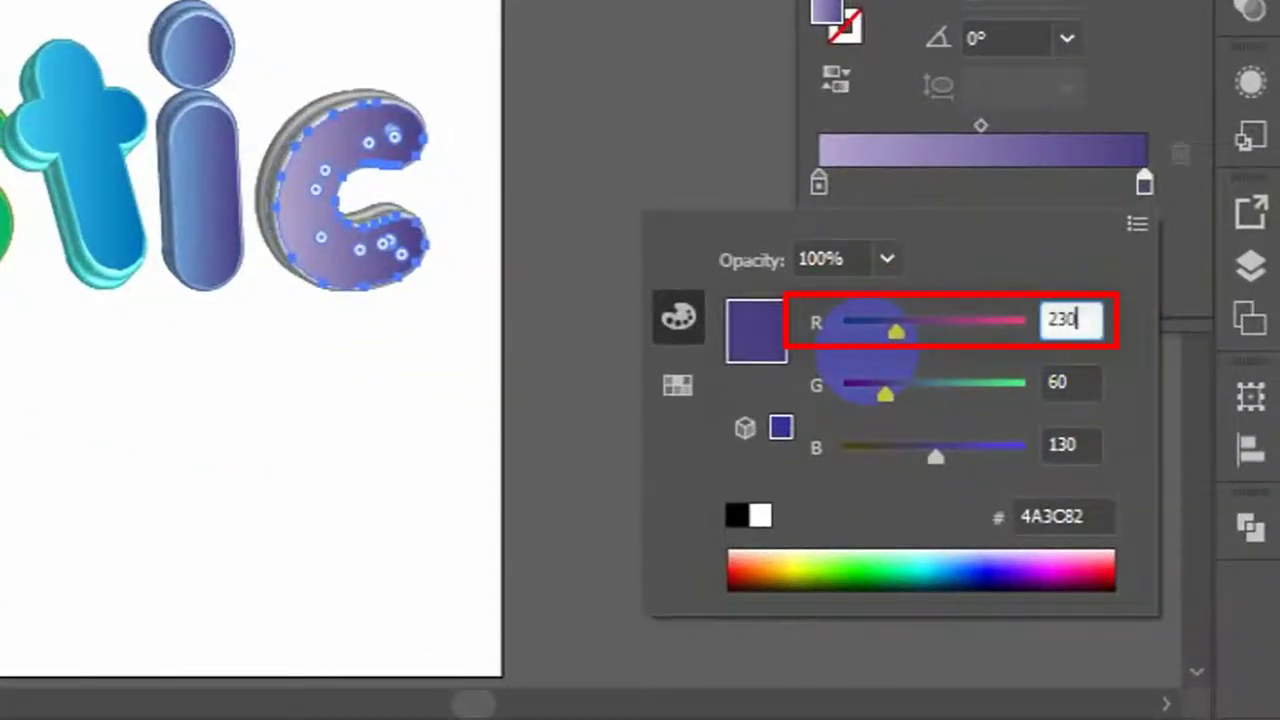
{"action": "key", "text": "Tab"}
{"action": "type", "text": "250"}
{"action": "key", "text": "Return"}
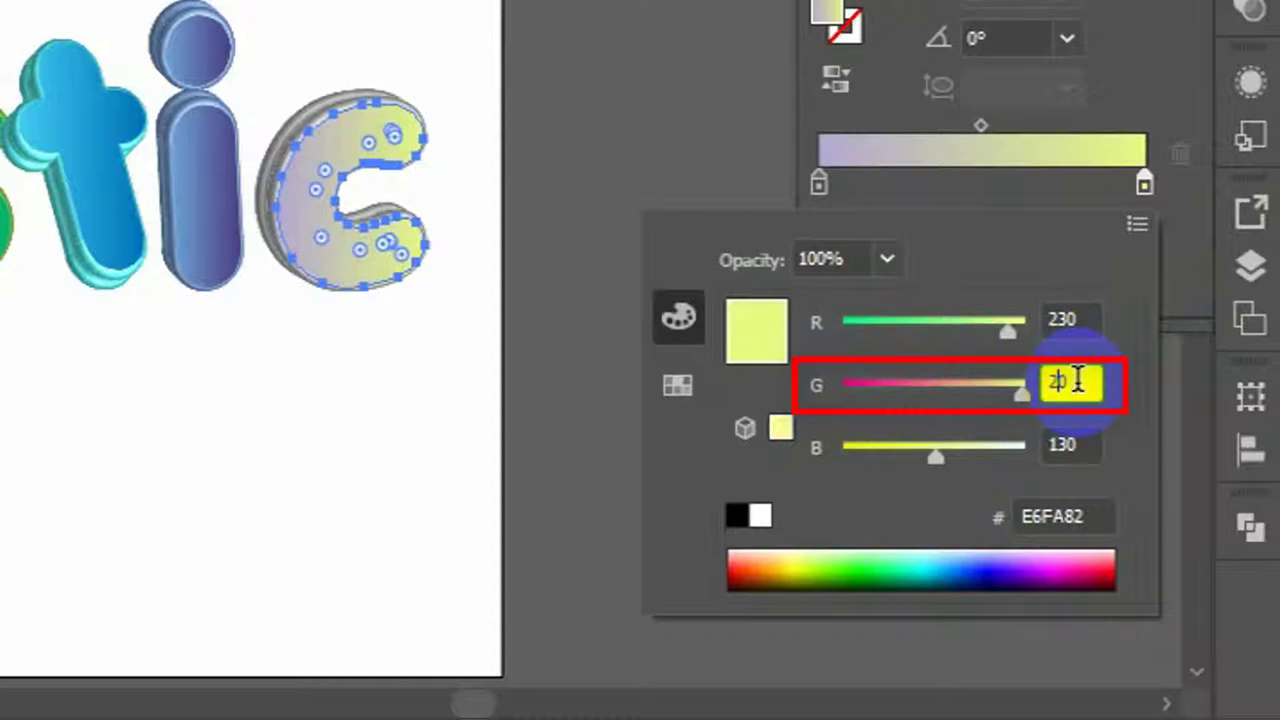
{"action": "key", "text": "Tab"}
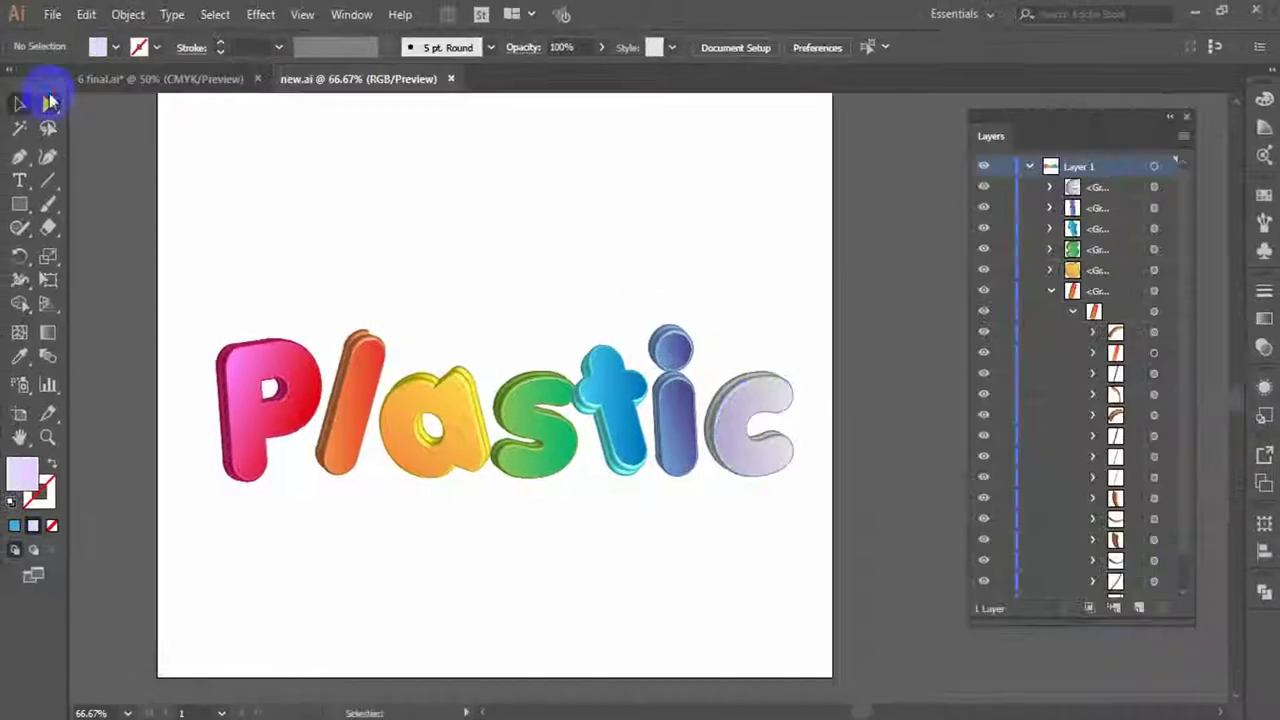
{"action": "left_click", "coordinate": [247, 385]}
{"action": "left_click_drag", "start_coordinate": [247, 385], "coordinate": [278, 172]}
{"action": "key", "text": "ctrl+z"}
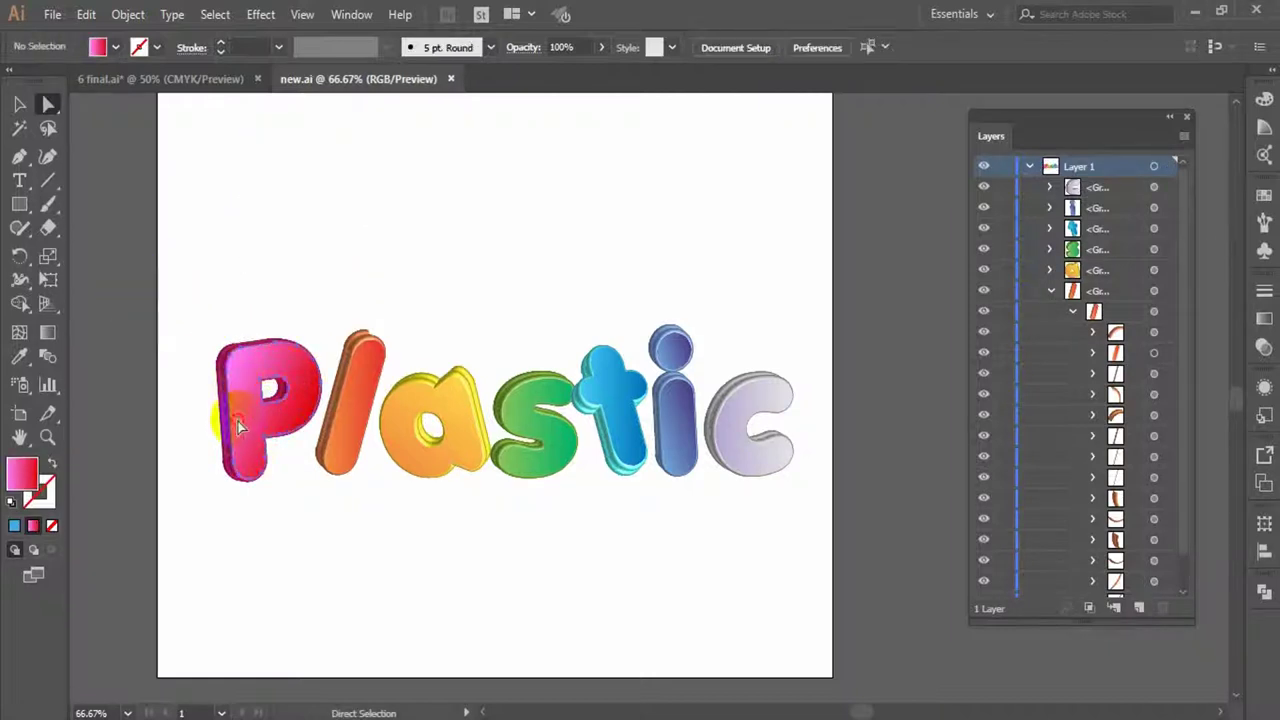
- Duplicate the P's front face in place and move the copy out of the letter's group to directly above that group
{"action": "left_click_drag", "start_coordinate": [238, 421], "coordinate": [186, 420]}
{"action": "key", "text": "a"}
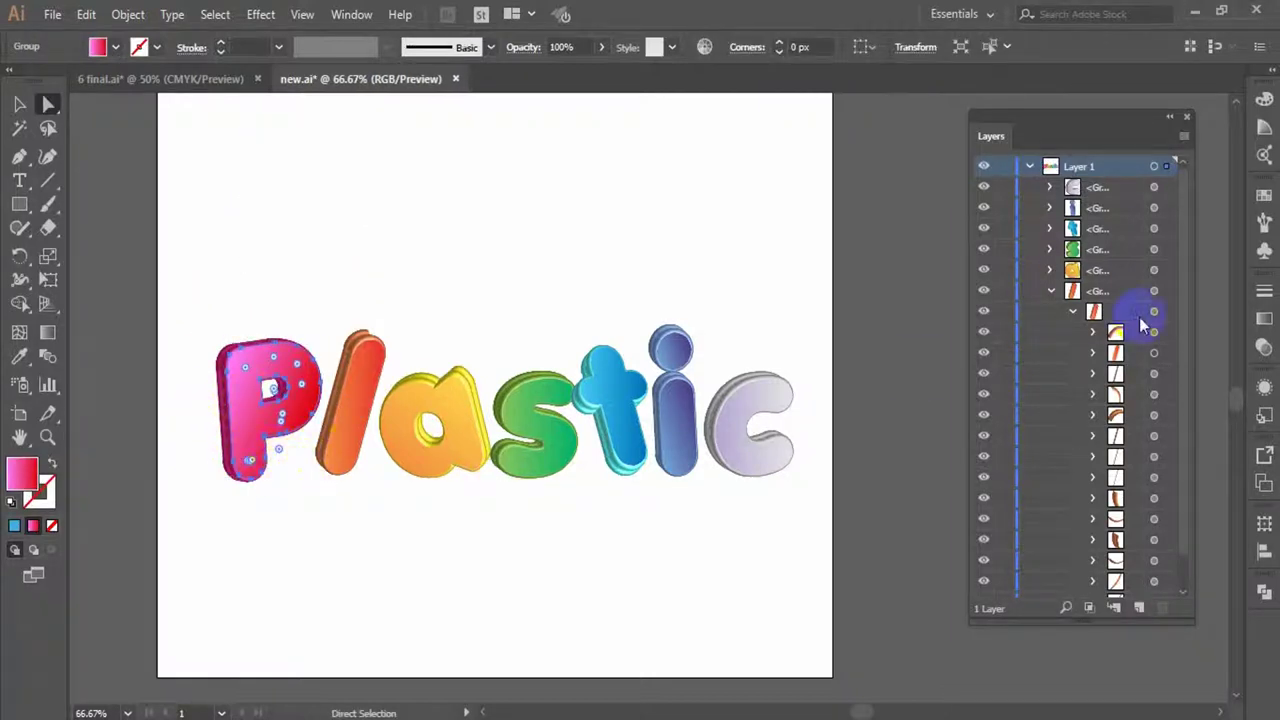
{"action": "left_click", "coordinate": [1049, 291]}
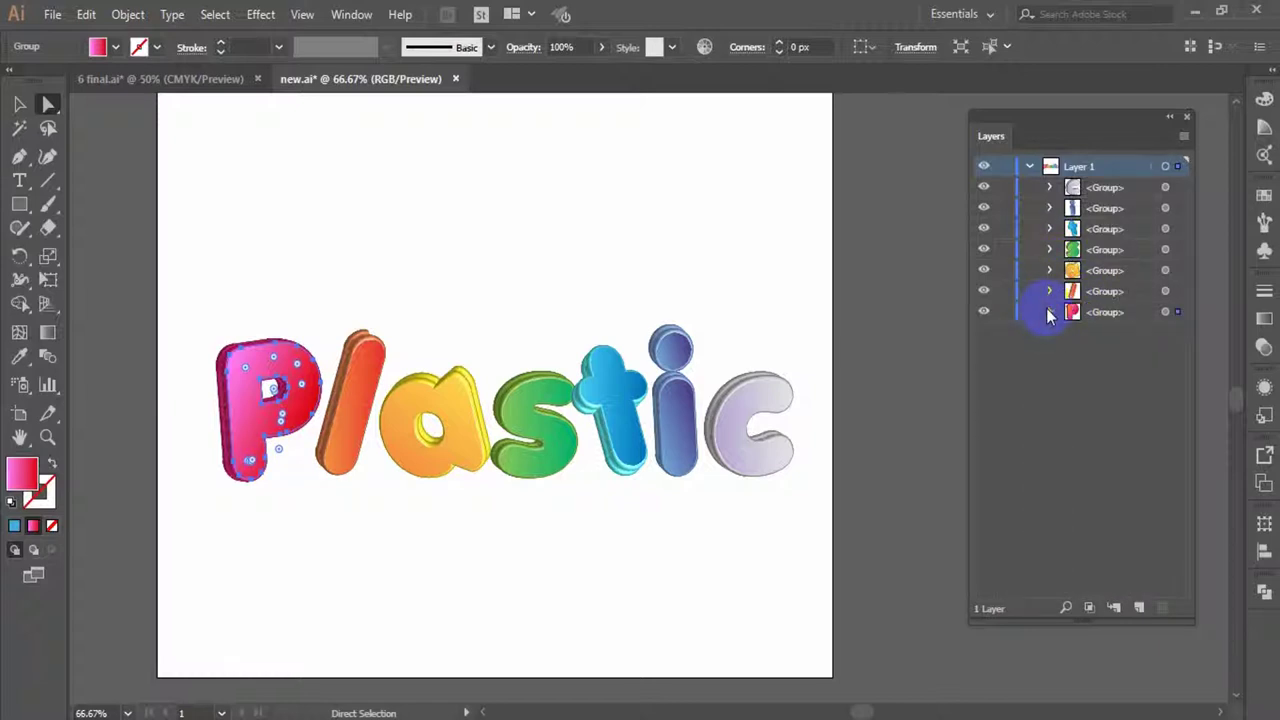
{"action": "left_click", "coordinate": [1049, 312]}
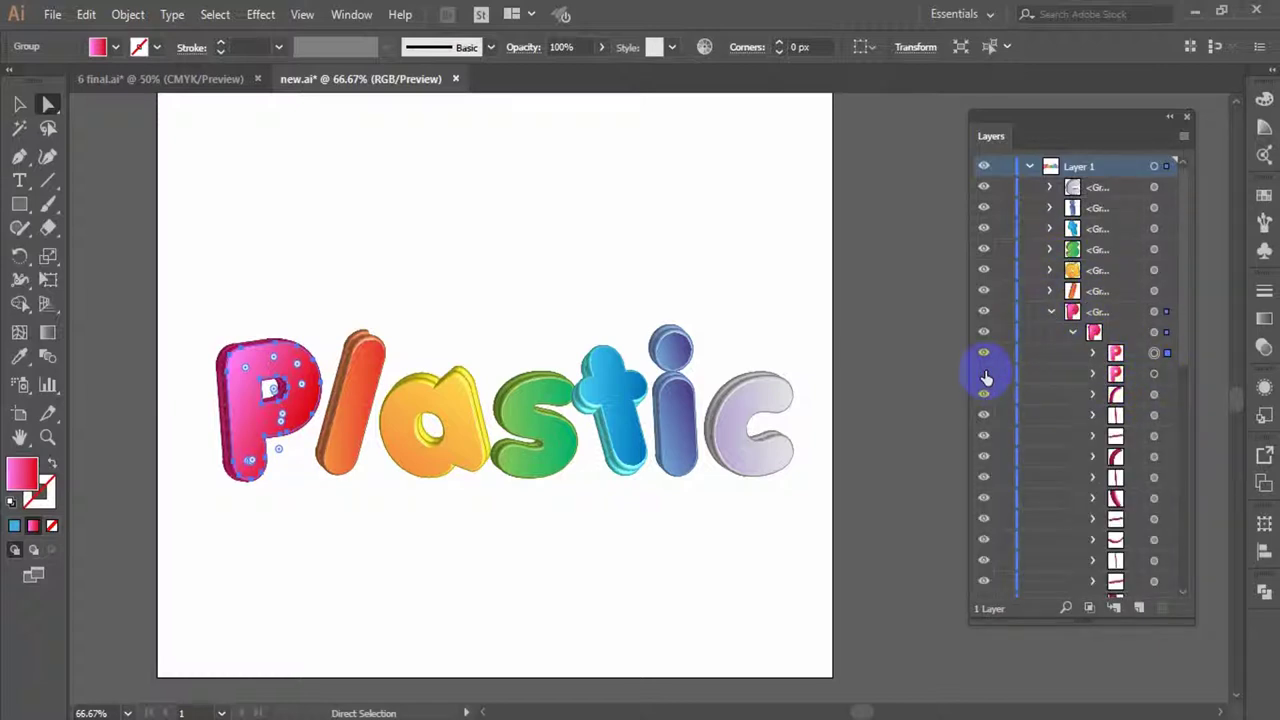
{"action": "left_click", "coordinate": [1065, 373]}
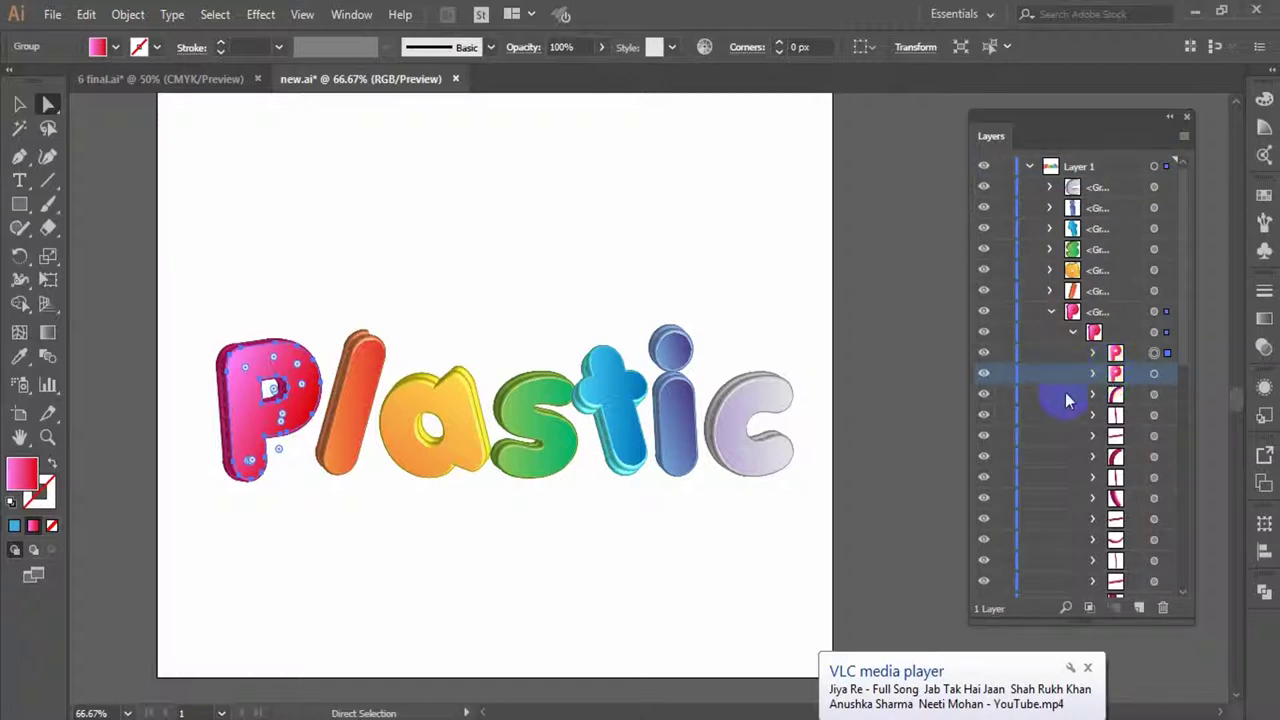
{"action": "left_click", "coordinate": [1087, 668]}
{"action": "key", "text": "ctrl+g"}
- Apply the saved grey plastic-wrap graphic style to the copied front face of the P and deselect it
{"action": "left_click", "coordinate": [1264, 386]}
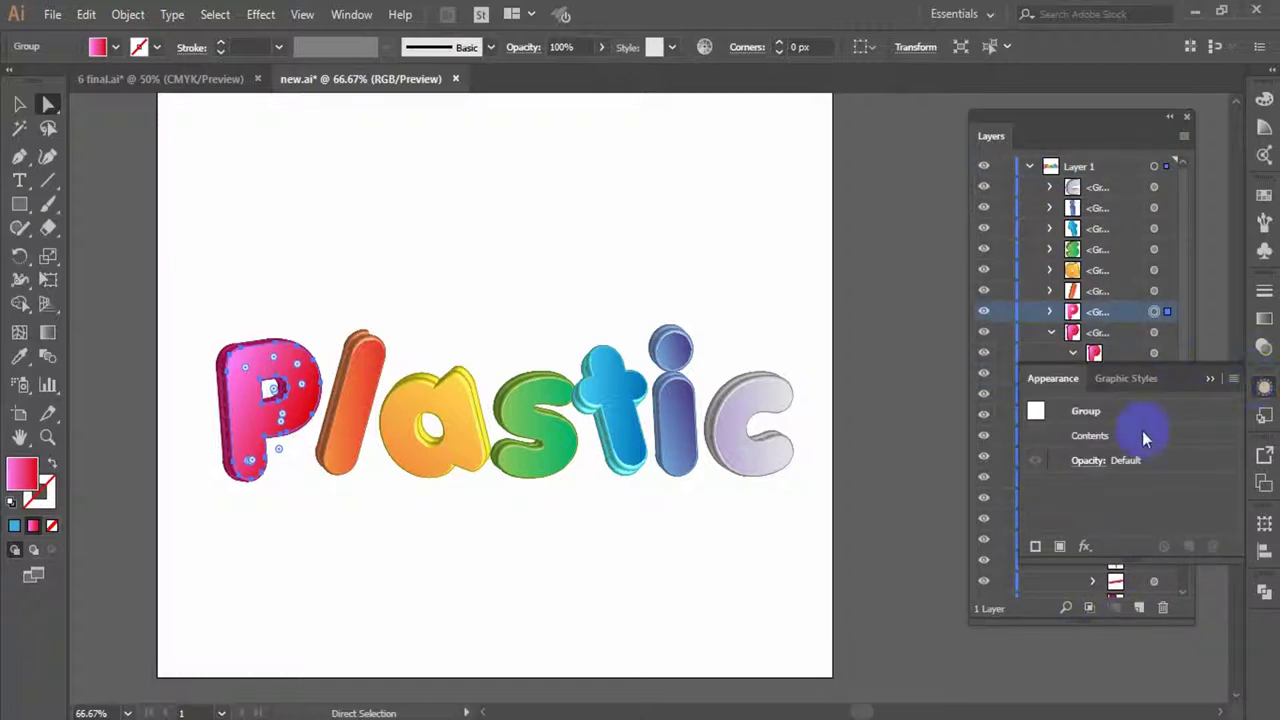
{"action": "left_click", "coordinate": [1130, 378]}
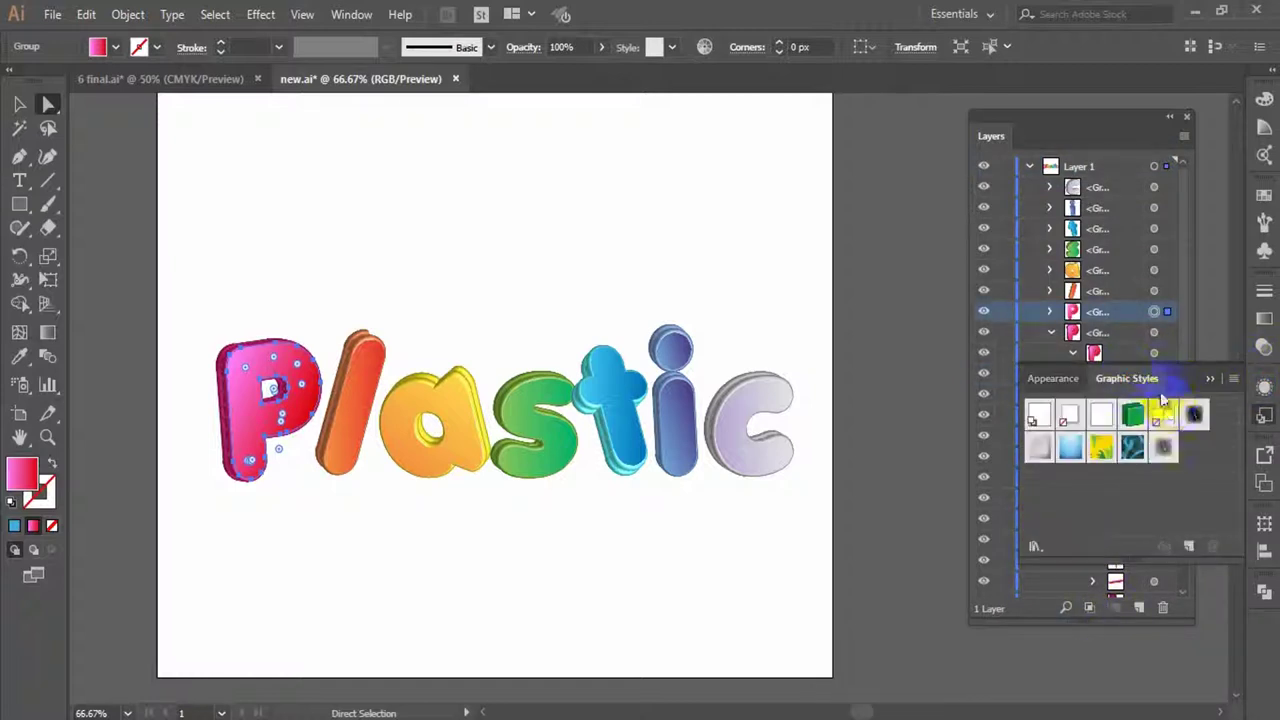
{"action": "left_click", "coordinate": [1162, 452]}
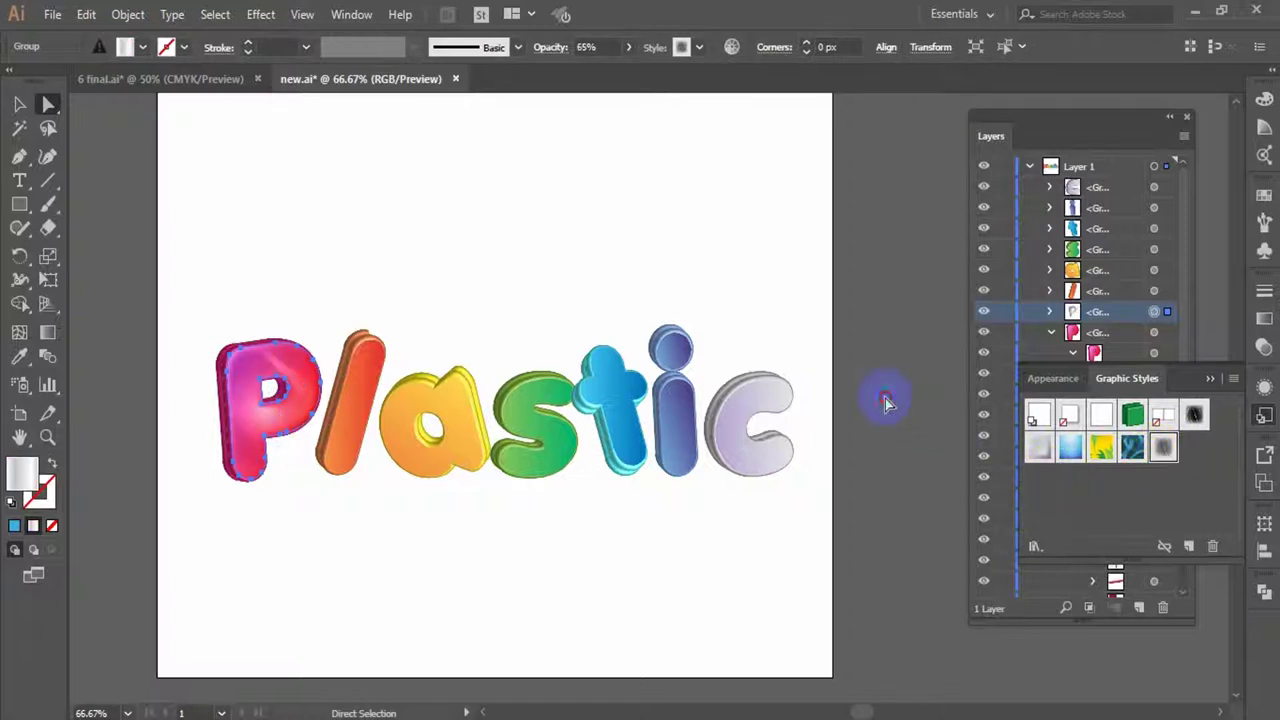
{"action": "left_click", "coordinate": [537, 507]}
{"action": "left_click", "coordinate": [1208, 378]}
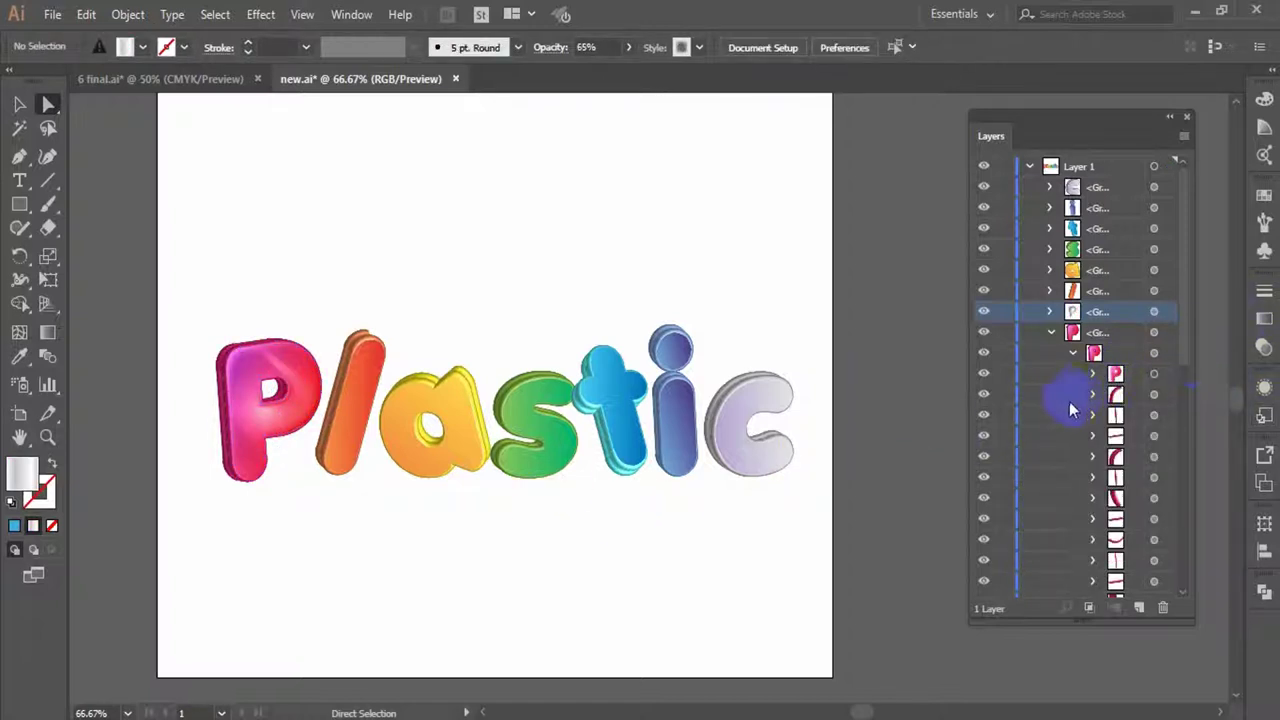
- Duplicate the l's front face in place and move the copy out of its group to directly above it
{"action": "left_click", "coordinate": [1050, 333]}
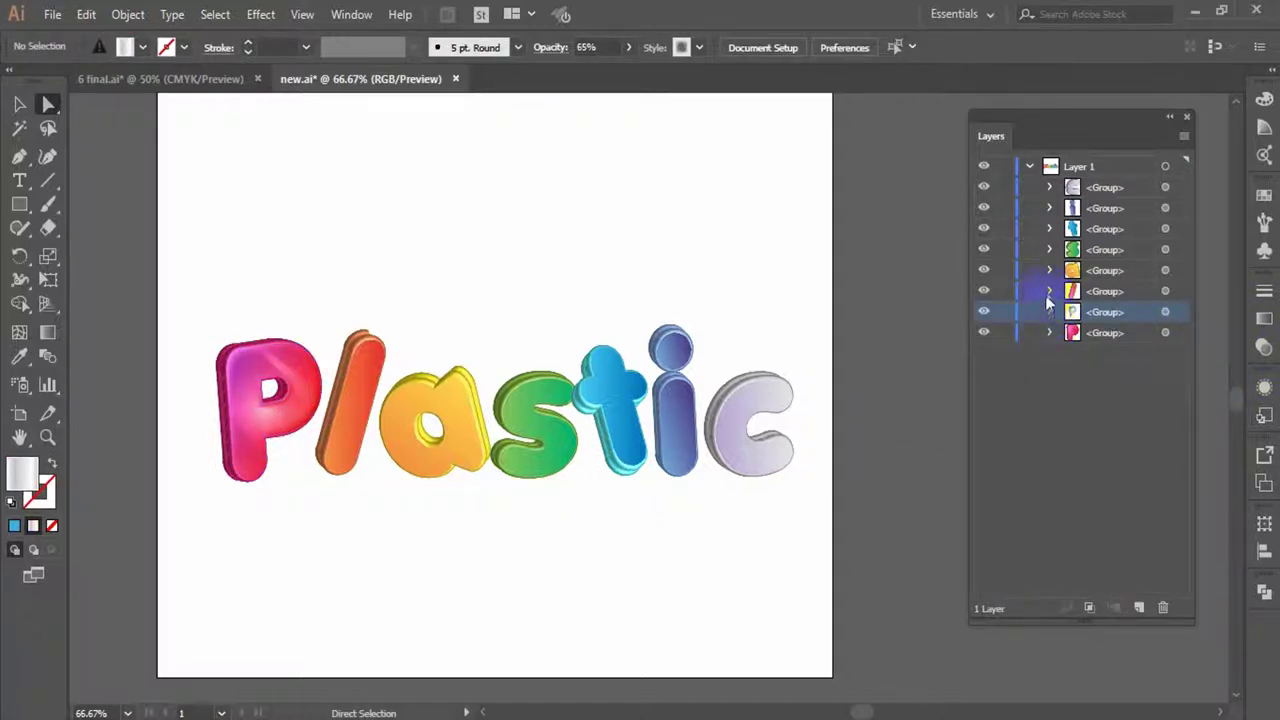
{"action": "left_click", "coordinate": [1048, 291]}
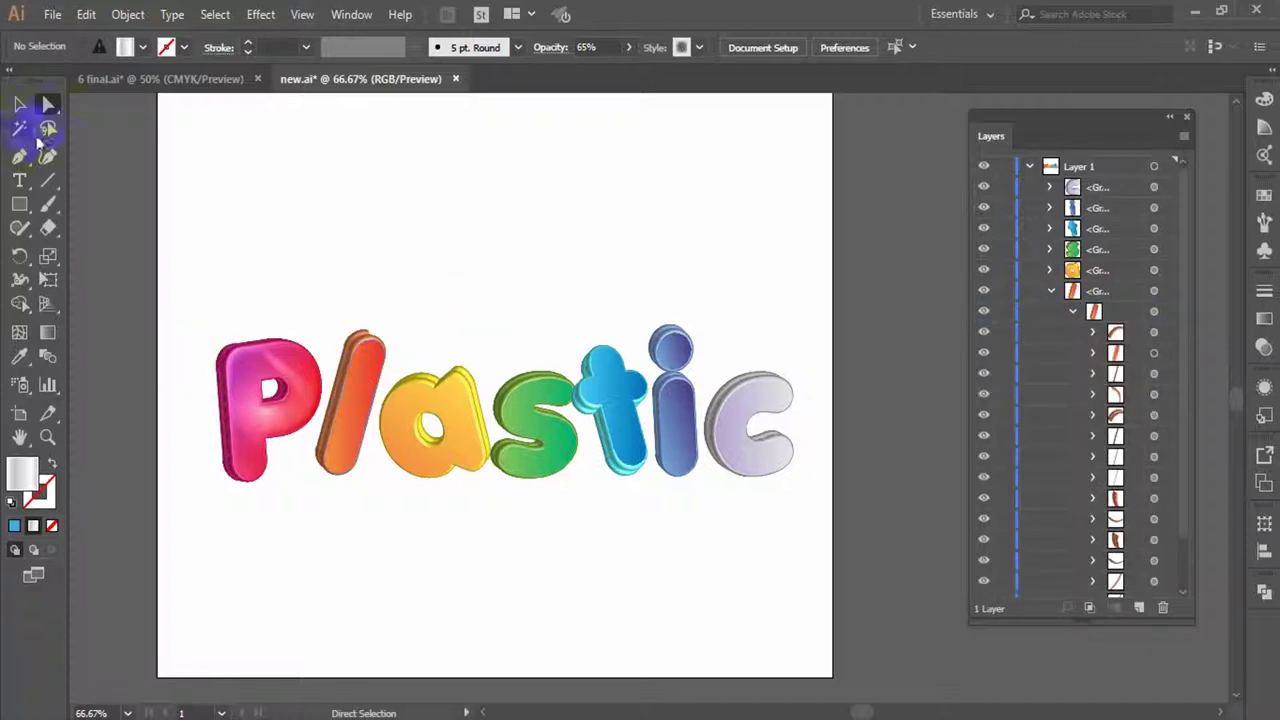
{"action": "left_click", "coordinate": [377, 394]}
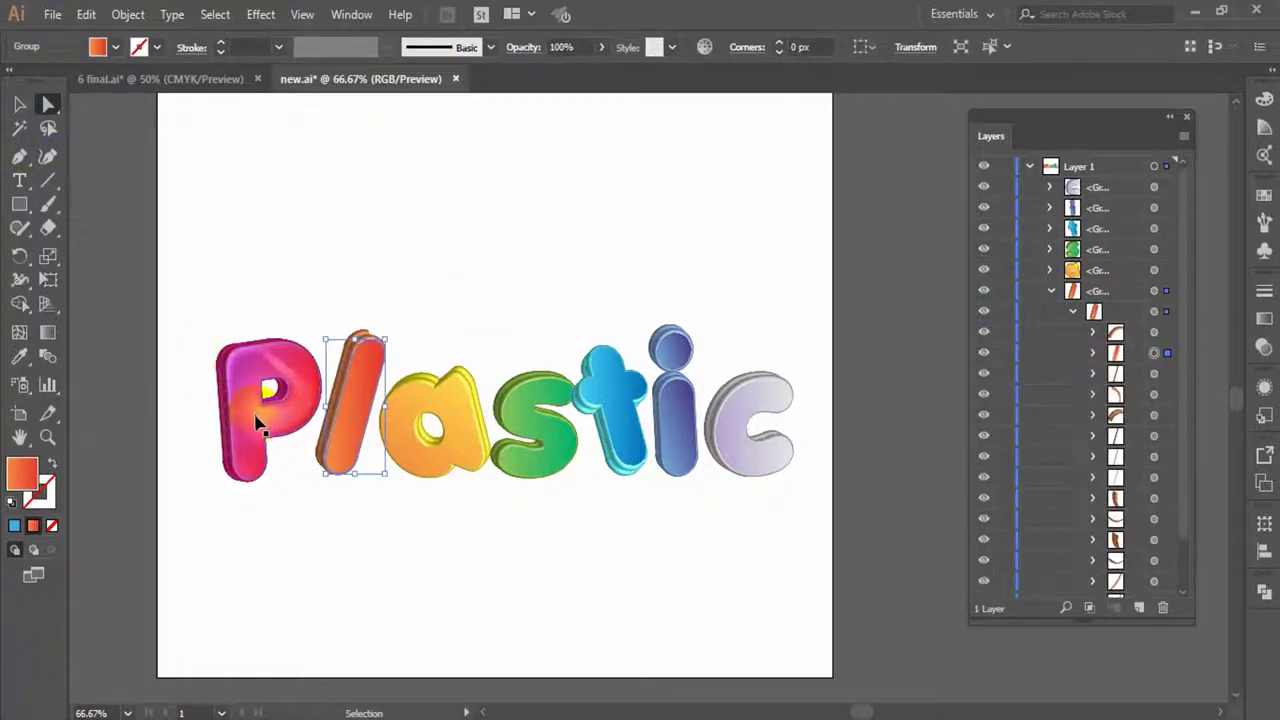
{"action": "key", "text": "a"}
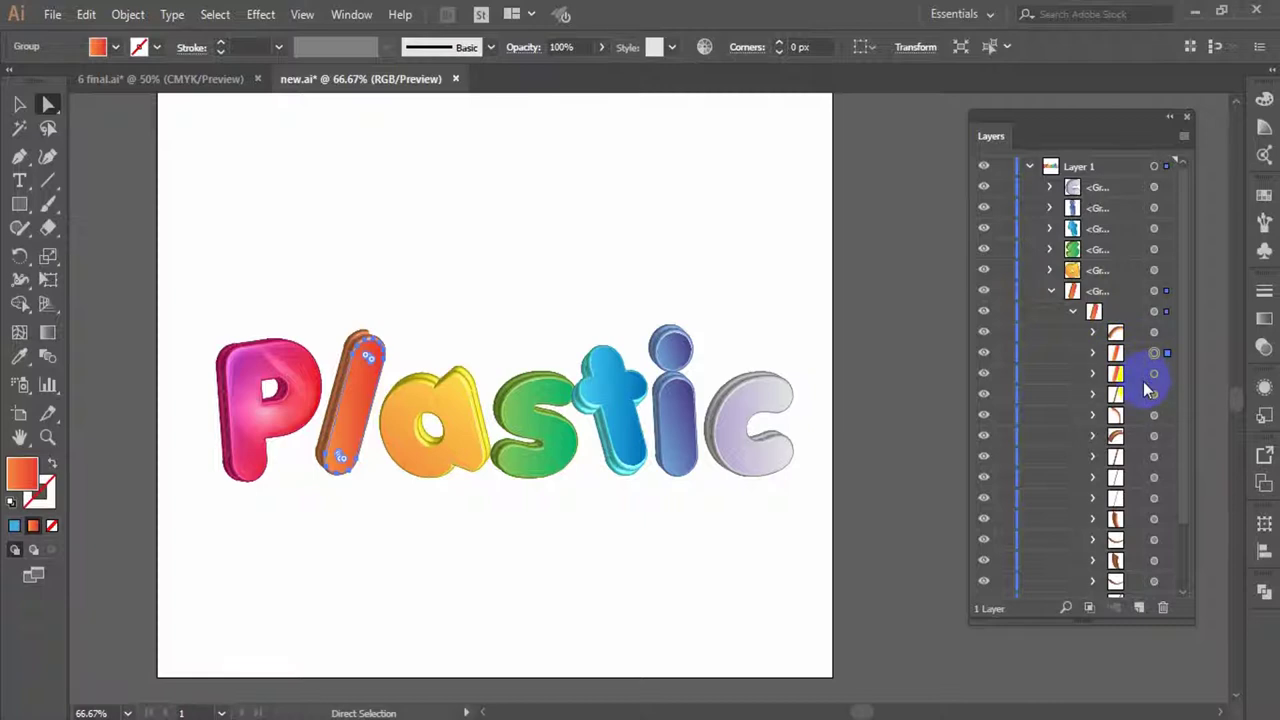
{"action": "left_click_drag", "start_coordinate": [1140, 384], "coordinate": [1116, 282]}
- Apply the saved grey plastic-wrap graphic style to the copied front face of the l
{"action": "left_click", "coordinate": [1265, 387]}
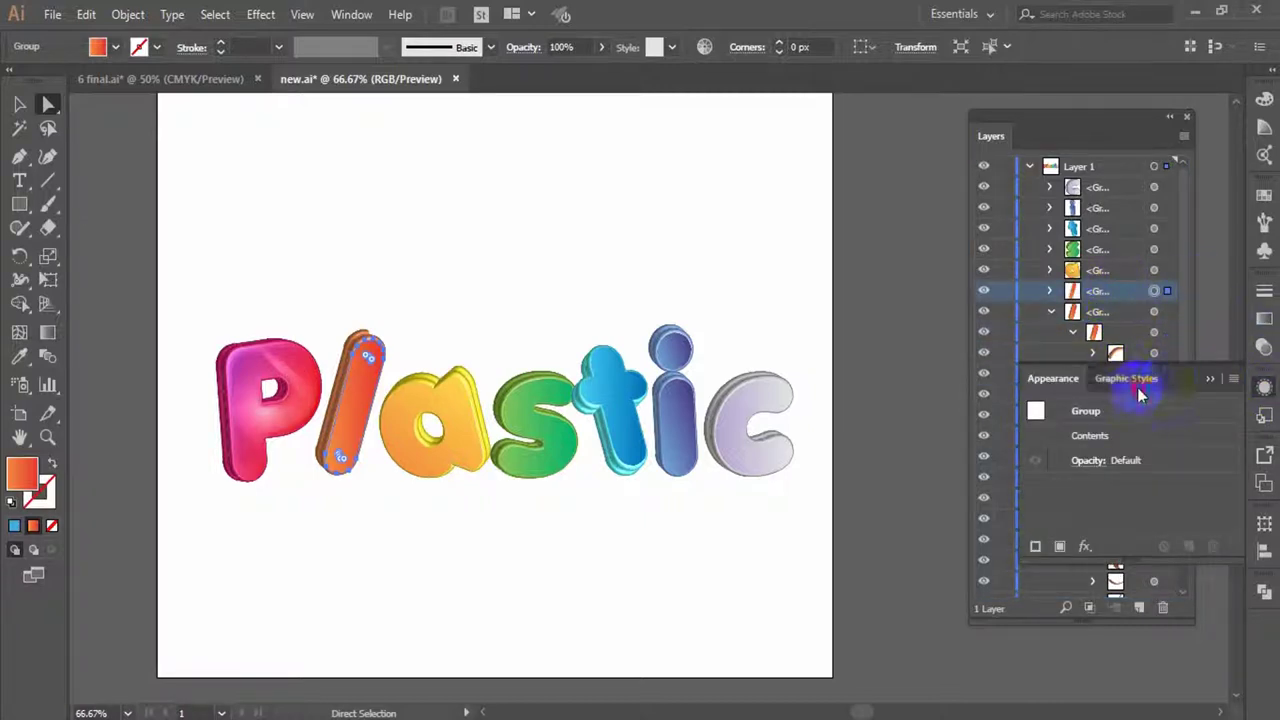
{"action": "left_click", "coordinate": [1126, 378]}
{"action": "left_click", "coordinate": [495, 398]}
- Duplicate the a's front face and place the copy outside its group, directly above it in the layer
{"action": "left_click", "coordinate": [440, 405]}
{"action": "left_click", "coordinate": [1050, 311]}
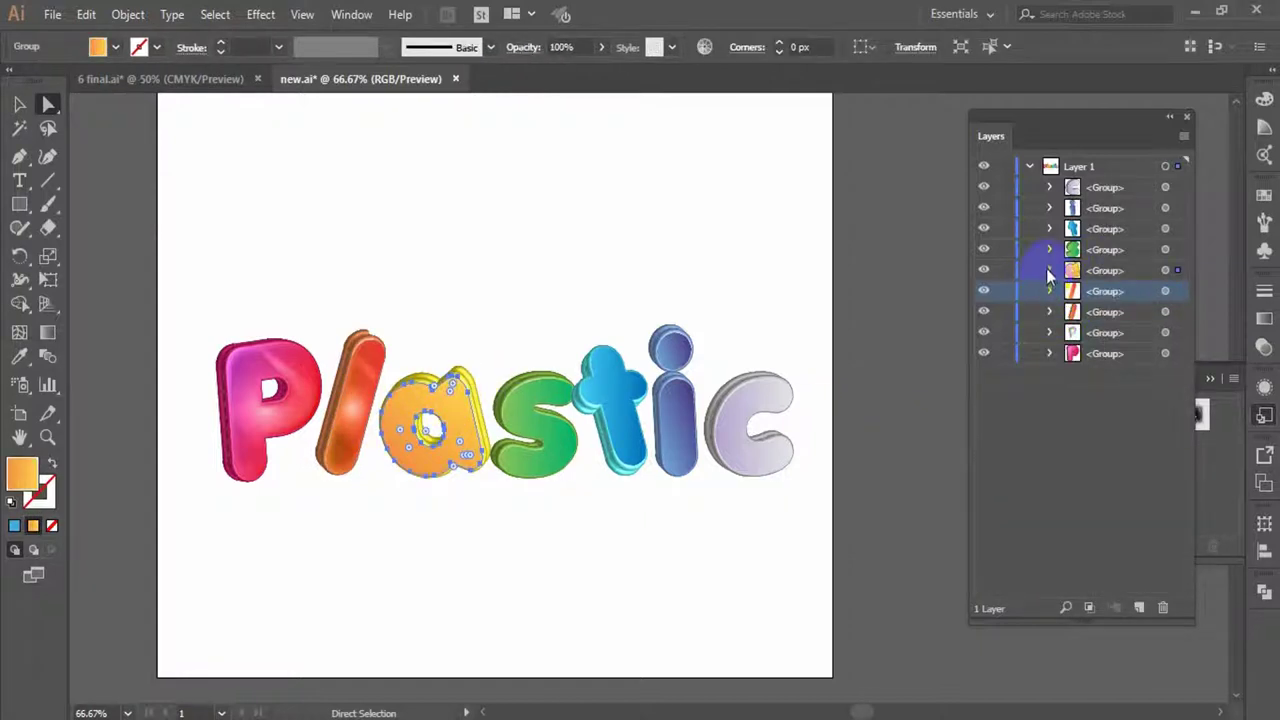
{"action": "left_click", "coordinate": [1050, 271]}
{"action": "left_click", "coordinate": [1072, 290]}
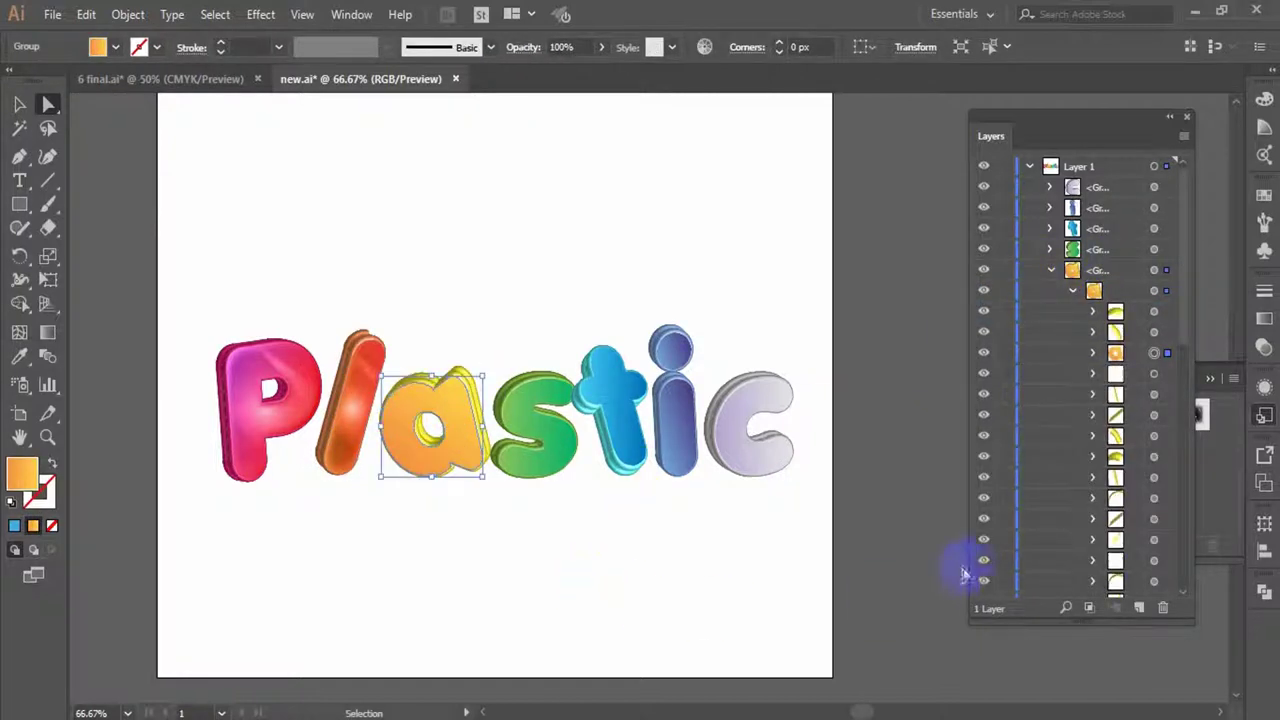
{"action": "left_click_drag", "start_coordinate": [1131, 371], "coordinate": [1123, 262]}
{"action": "left_click", "coordinate": [1166, 272]}
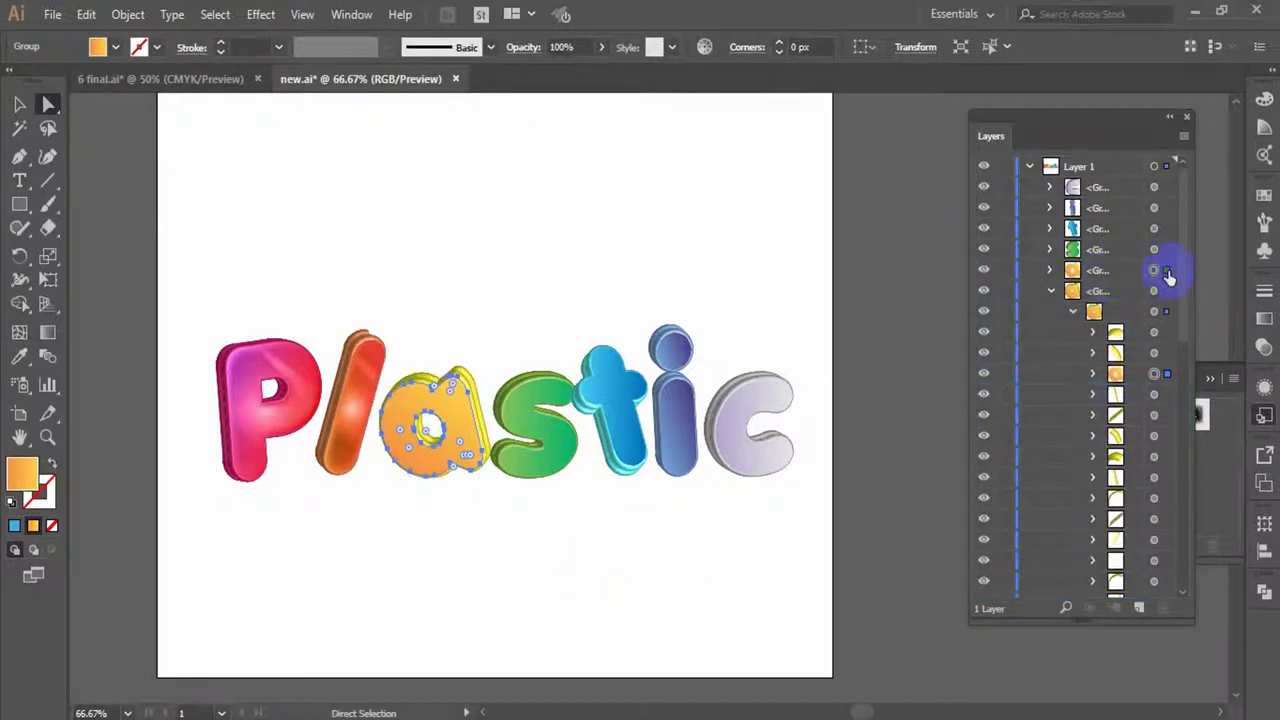
- Apply the saved grey plastic-wrap graphic style to the copied front face of the a
{"action": "left_click", "coordinate": [1264, 385]}
{"action": "left_click", "coordinate": [1264, 318]}
{"action": "left_click", "coordinate": [1163, 446]}
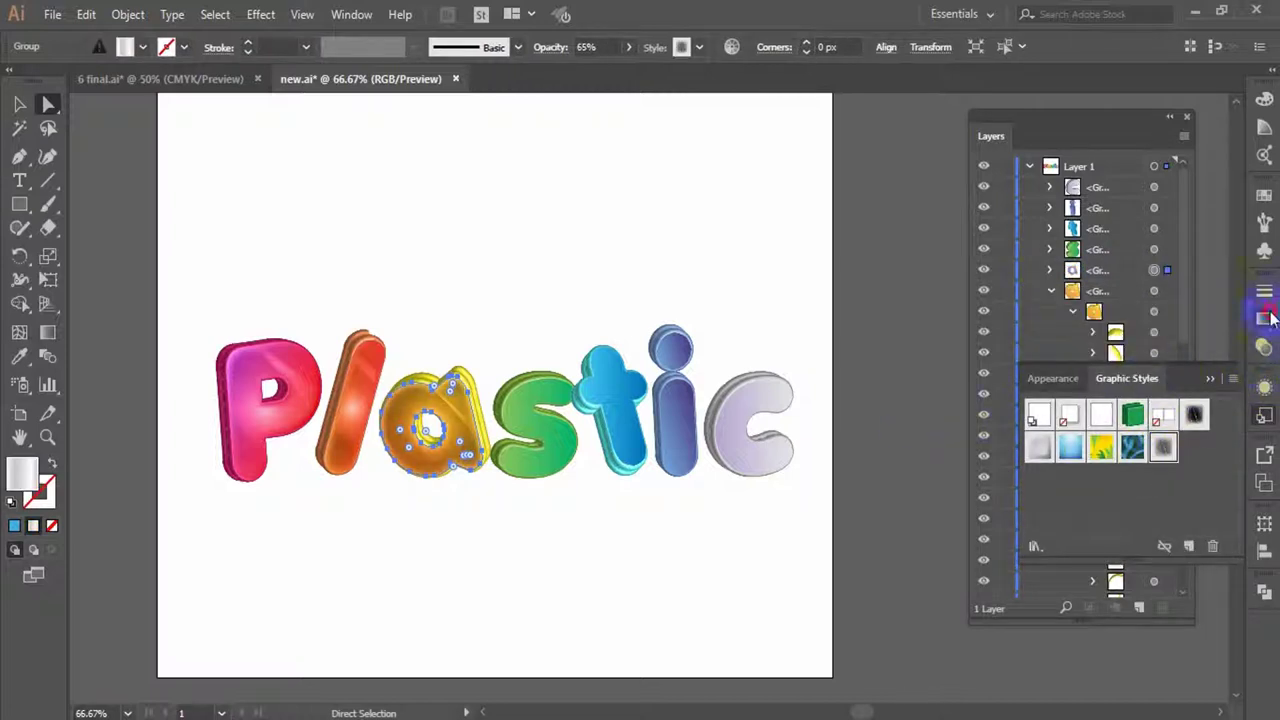
- Lower the opacity of the a's plastic-wrap copy to 40% and deselect it
{"action": "left_click", "coordinate": [1264, 346]}
{"action": "left_click", "coordinate": [1160, 283]}
{"action": "left_click", "coordinate": [1172, 311]}
{"action": "type", "text": "40"}
{"action": "left_click", "coordinate": [912, 420]}
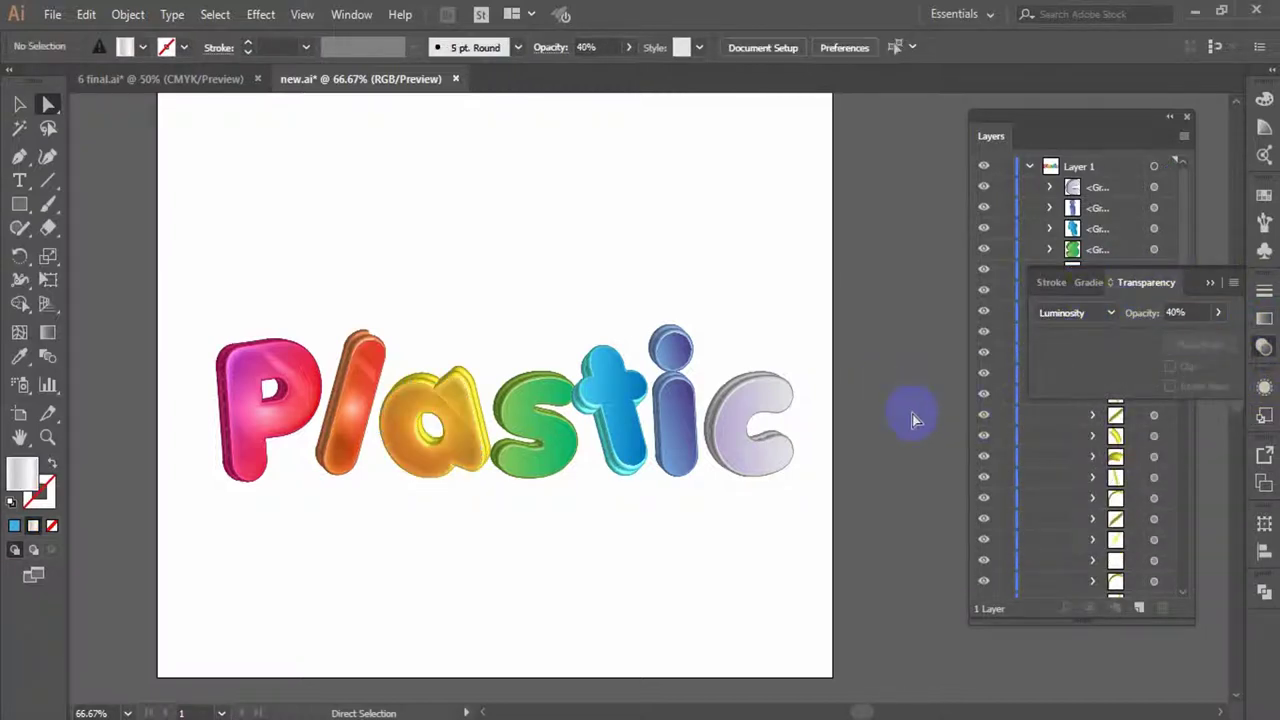
- Place a duplicate of the s's front face above its group and apply the plastic-wrap graphic style to it
{"action": "left_click", "coordinate": [586, 471]}
{"action": "left_click", "coordinate": [1051, 270]}
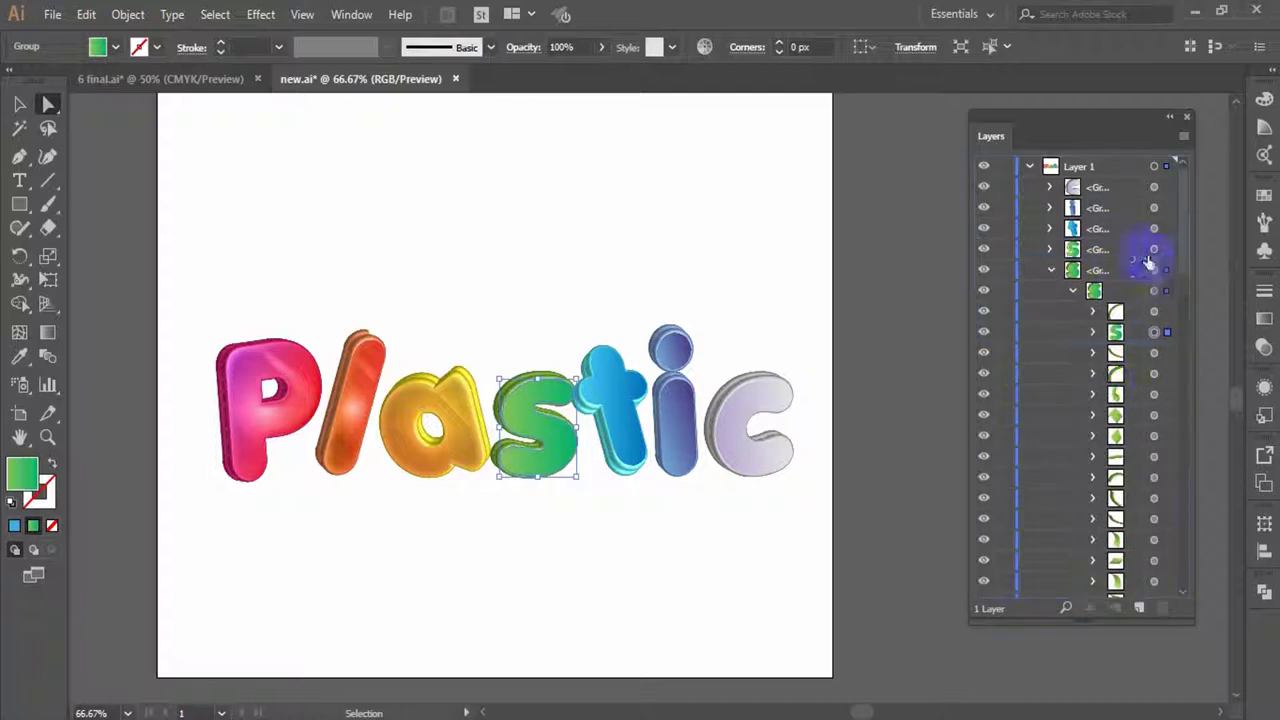
{"action": "left_click", "coordinate": [1264, 385]}
{"action": "left_click", "coordinate": [1178, 420]}
- Place duplicate front faces of the t and the i's stem and dot above their groups, styled with the plastic-wrap graphic style
{"action": "left_click", "coordinate": [612, 420]}
{"action": "left_click", "coordinate": [1142, 325]}
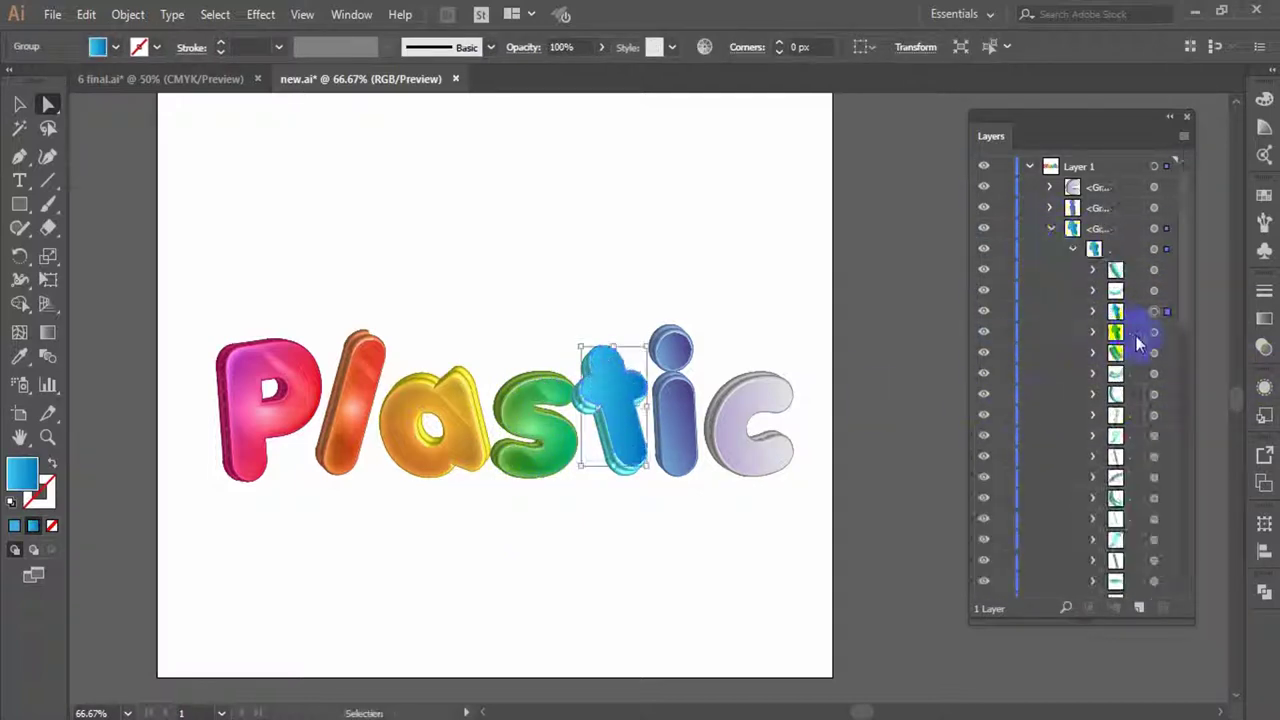
{"action": "left_click", "coordinate": [1263, 328]}
{"action": "left_click", "coordinate": [1069, 449]}
{"action": "left_click", "coordinate": [714, 357]}
{"action": "left_click", "coordinate": [1050, 213]}
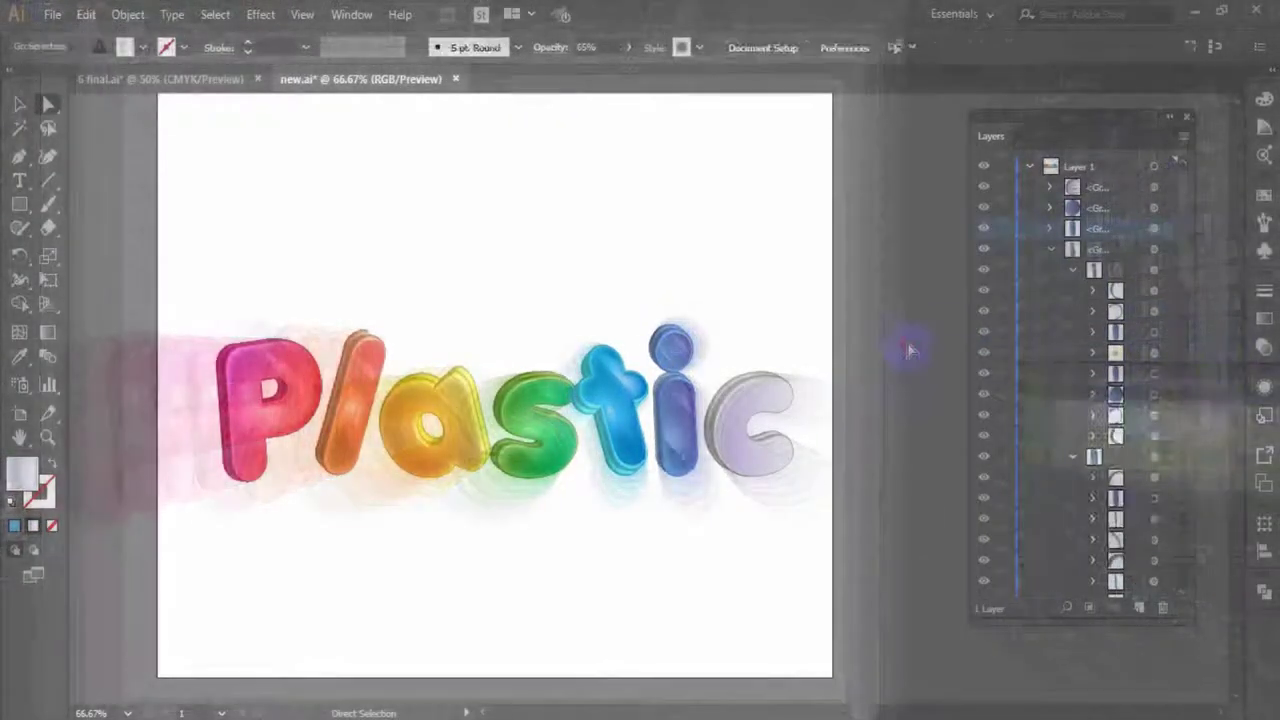
- Duplicate the c's front face in place and move the copy out of its group to the top of Layer 1
{"action": "left_click", "coordinate": [737, 429]}
{"action": "left_click", "coordinate": [1050, 291]}
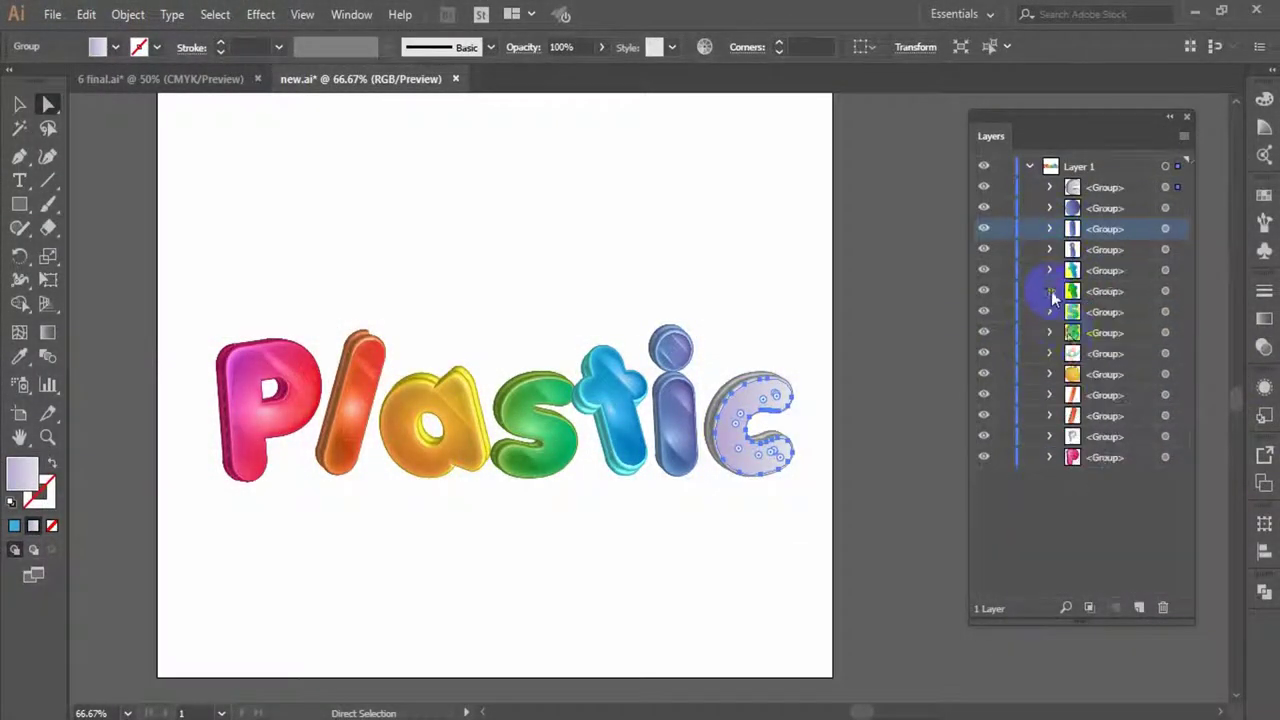
{"action": "left_click", "coordinate": [1050, 187]}
{"action": "left_click", "coordinate": [1071, 207]}
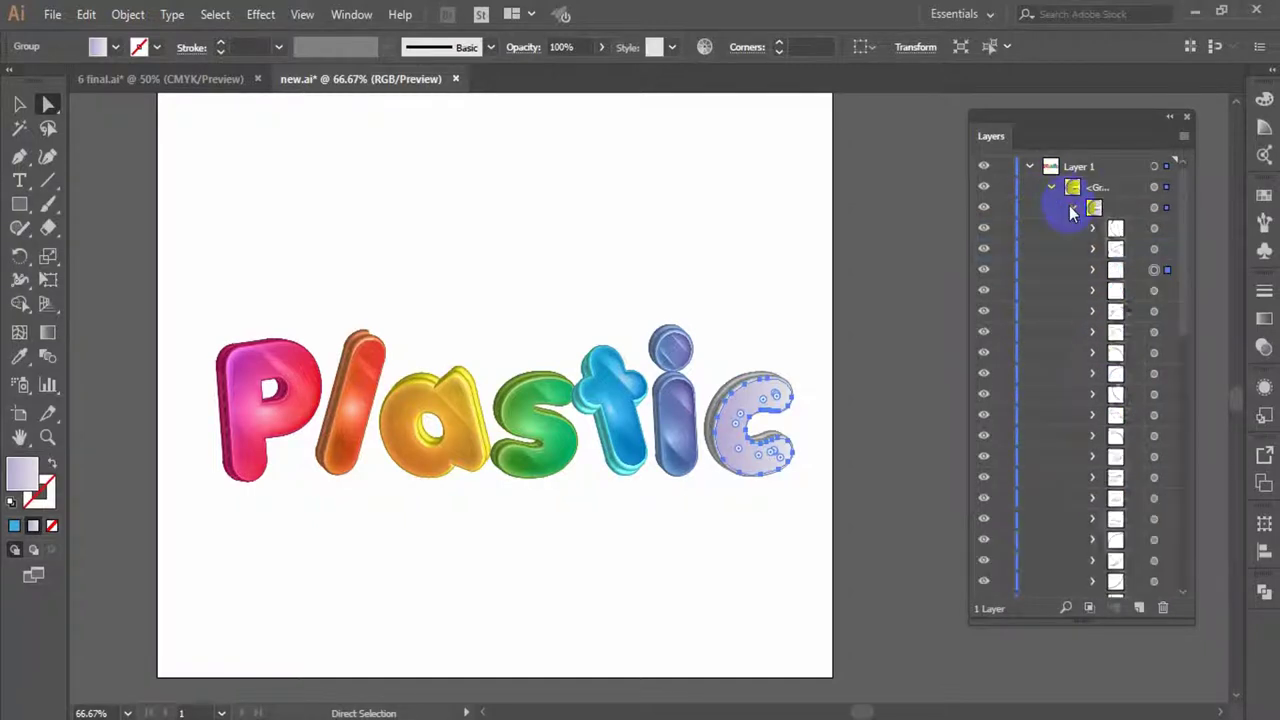
{"action": "left_click_drag", "start_coordinate": [1100, 290], "coordinate": [1124, 186]}
- Apply the saved grey plastic-wrap graphic style to the copied front face of the c and put the layer list away
{"action": "left_click", "coordinate": [1264, 346]}
{"action": "left_click", "coordinate": [1264, 415]}
{"action": "left_click", "coordinate": [1162, 447]}
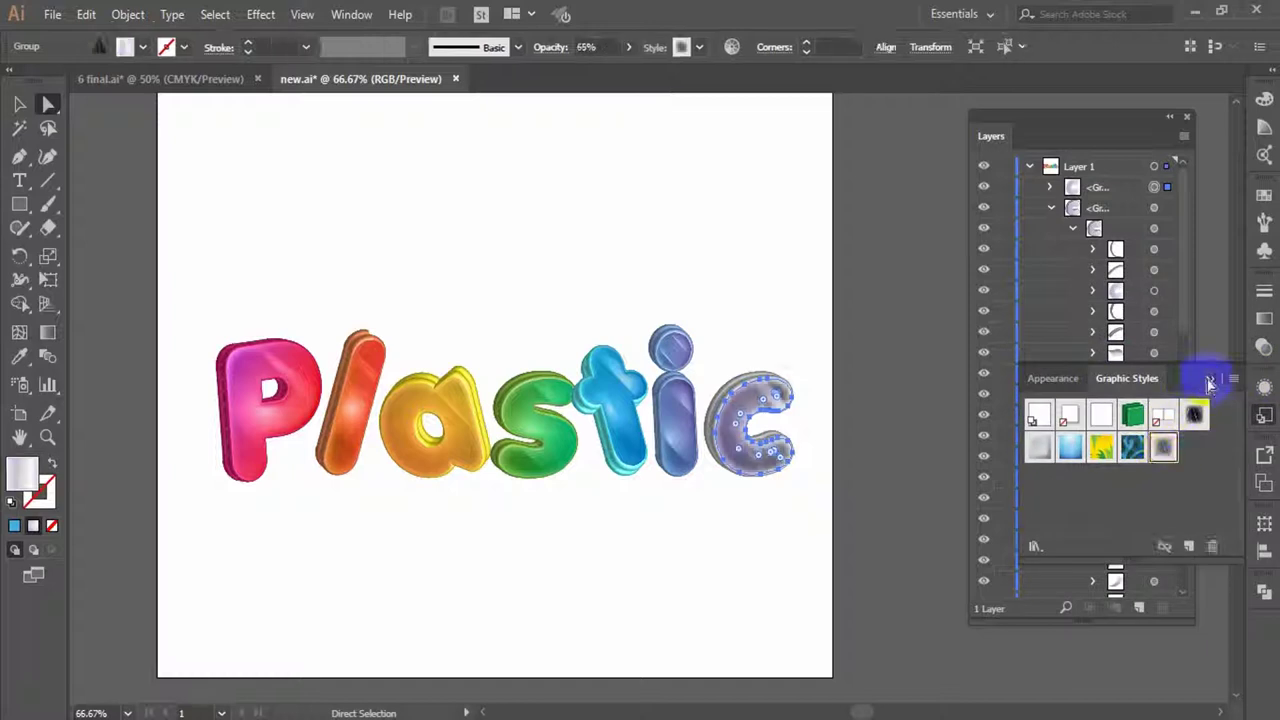
{"action": "left_click", "coordinate": [1210, 380]}
{"action": "left_click", "coordinate": [1051, 207]}
{"action": "left_click_drag", "start_coordinate": [1125, 118], "coordinate": [1252, 472]}
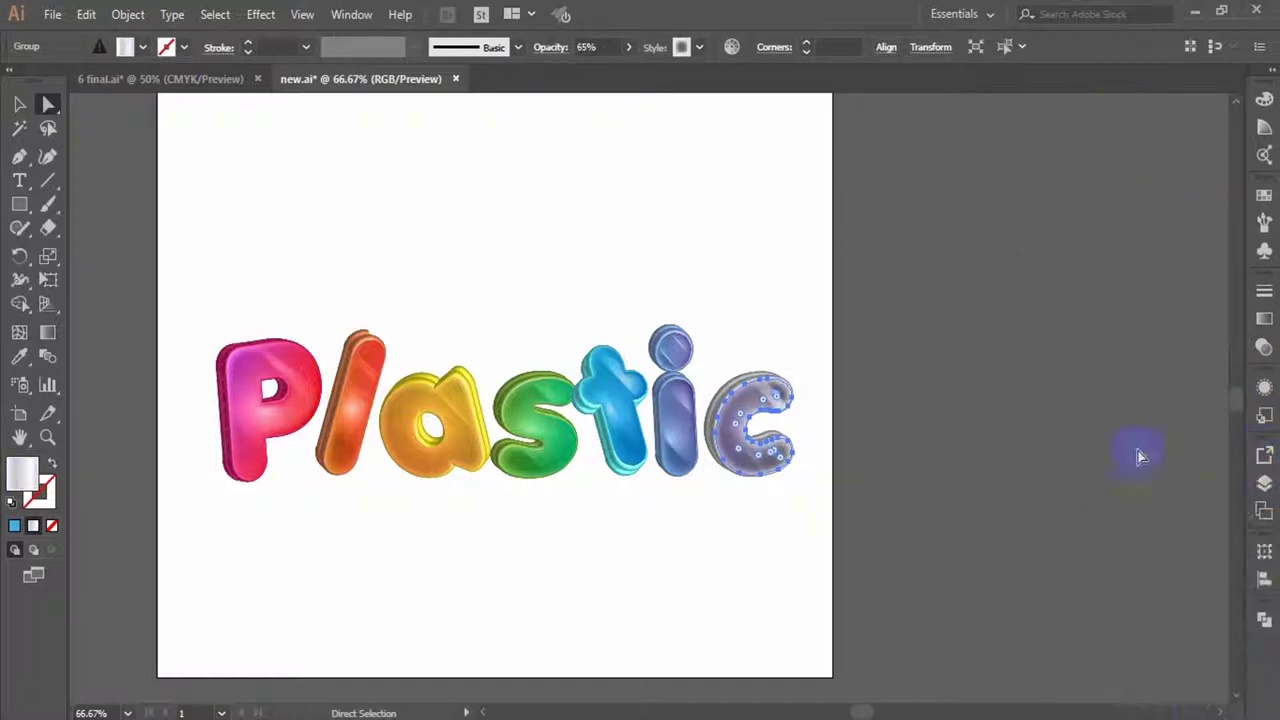
- Select all of the lettering on the artboard and clear the selection again
{"action": "left_click", "coordinate": [571, 366]}
{"action": "key", "text": "ctrl+minus"}
{"action": "left_click", "coordinate": [19, 104]}
{"action": "left_click", "coordinate": [428, 345]}
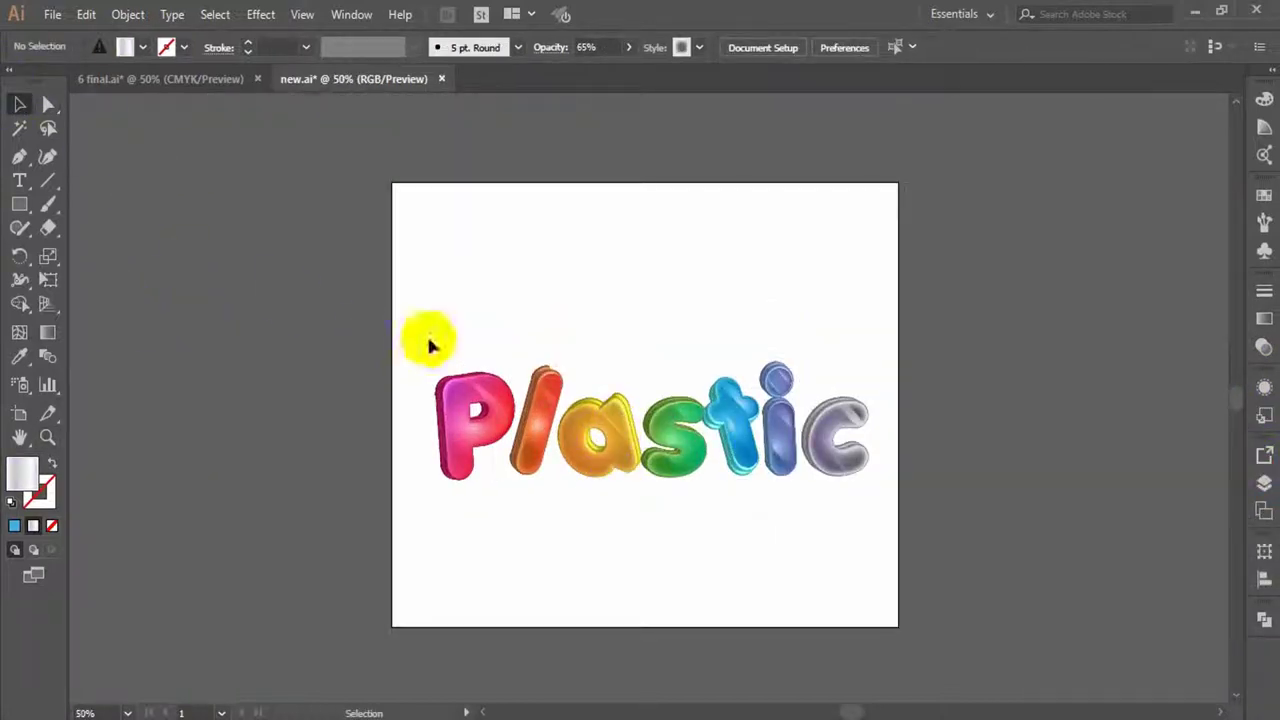
{"action": "left_click_drag", "start_coordinate": [428, 345], "coordinate": [843, 580]}
{"action": "left_click", "coordinate": [243, 380]}
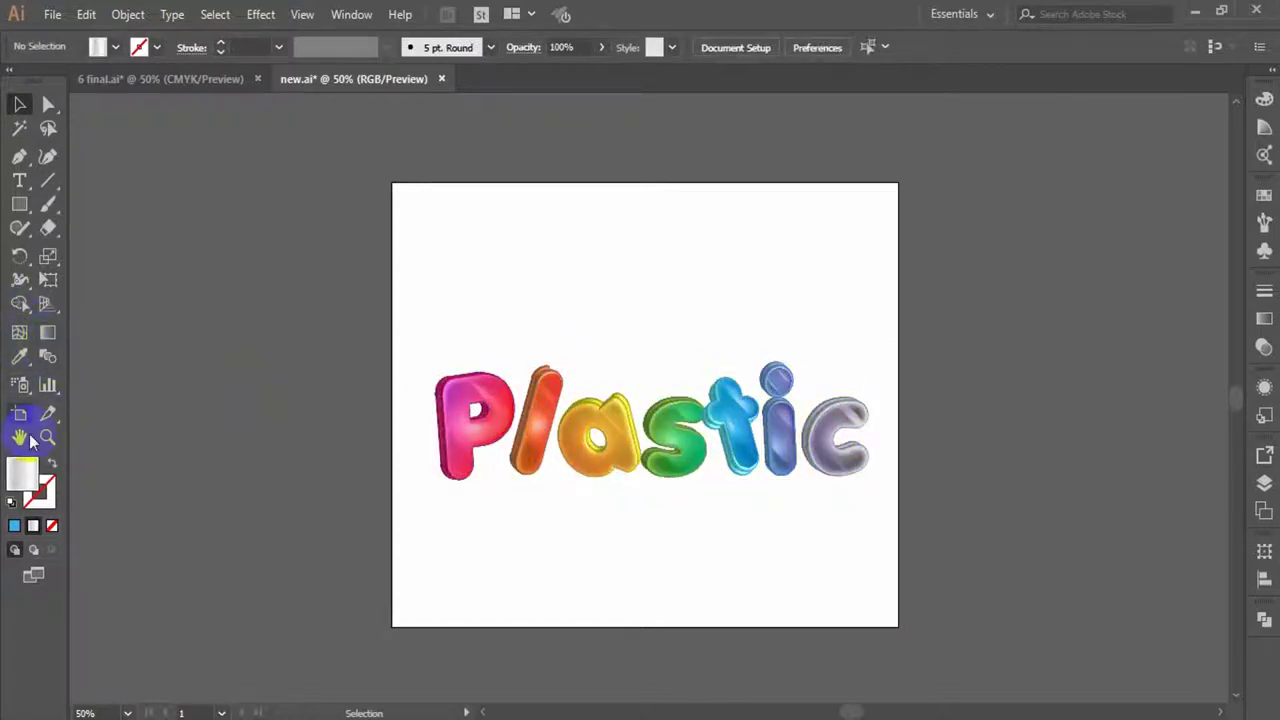
{"action": "key", "text": "period"}
{"action": "left_click", "coordinate": [28, 505]}
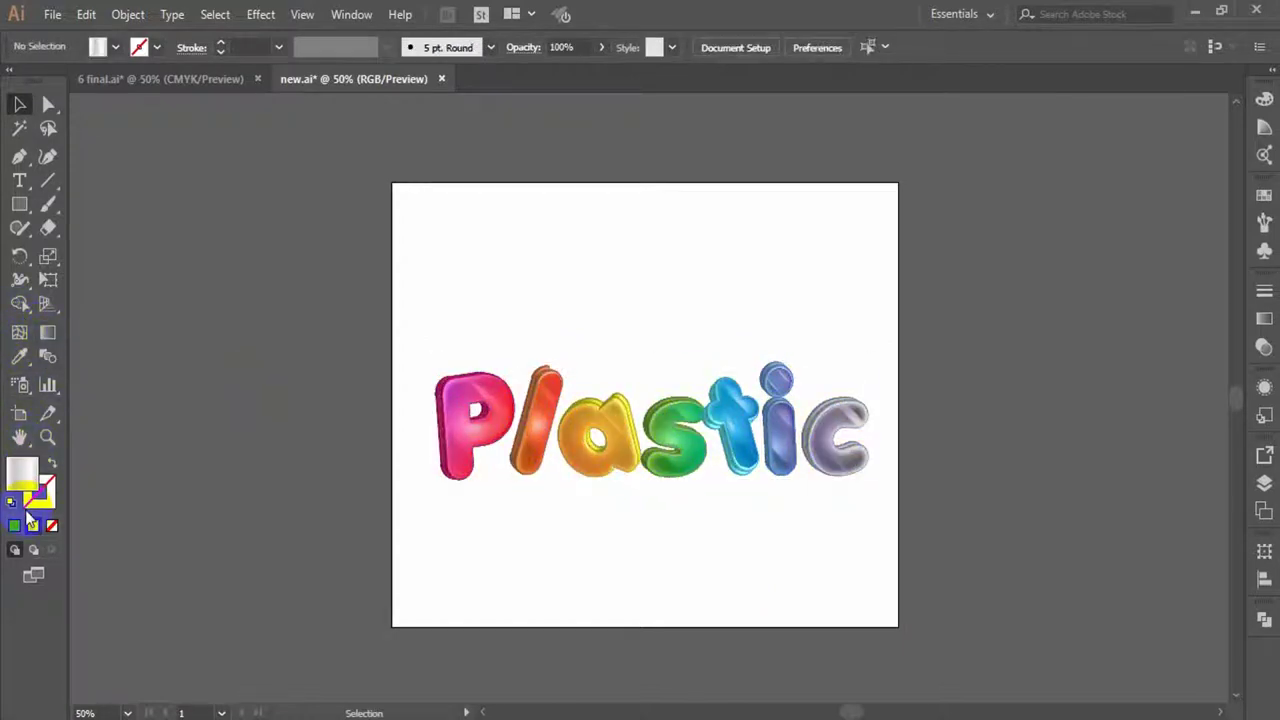
{"action": "left_click", "coordinate": [33, 527]}
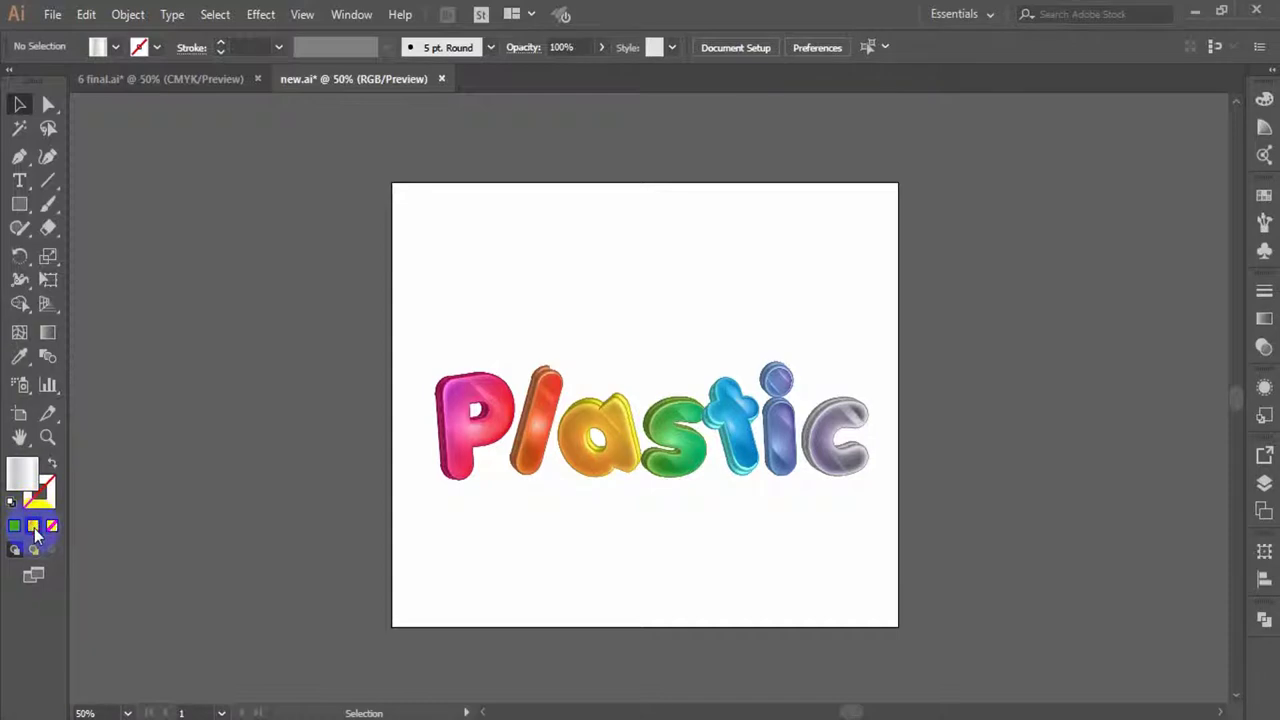
{"action": "left_click", "coordinate": [10, 535]}
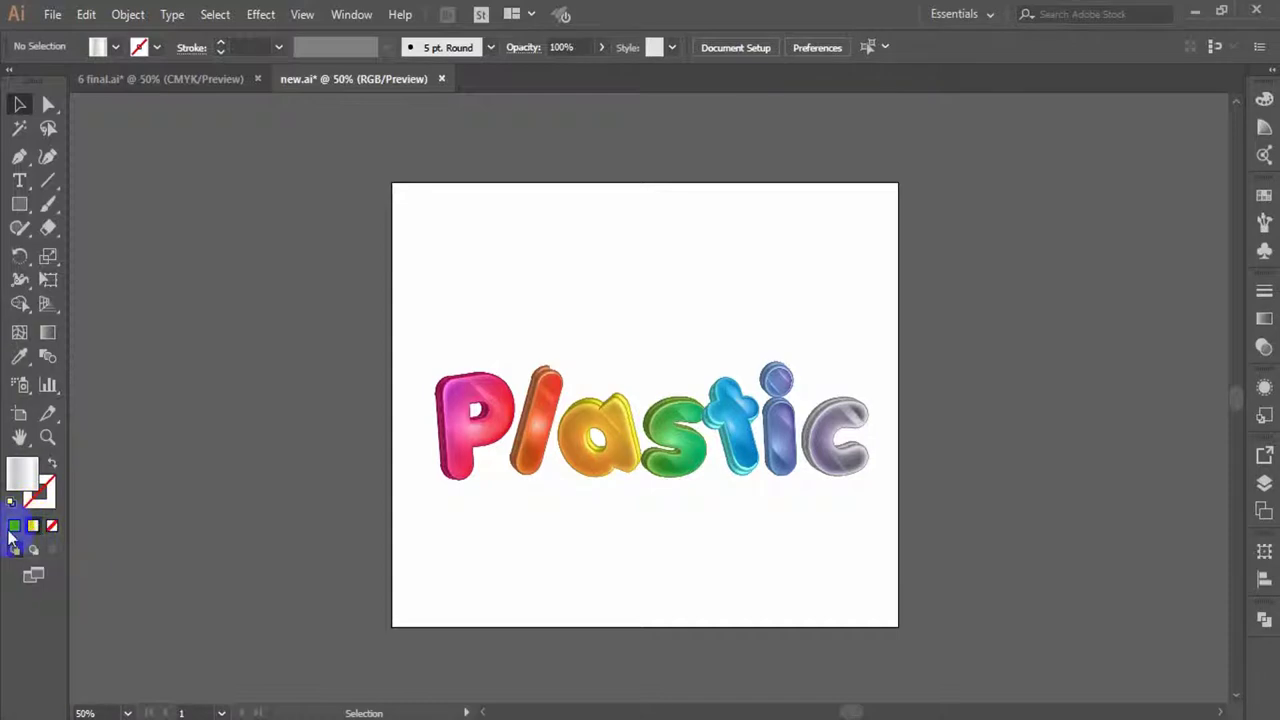
- Draw a rectangle covering the whole artboard with a solid blue 44ACE1 fill and send it behind the lettering
{"action": "left_click", "coordinate": [14, 525]}
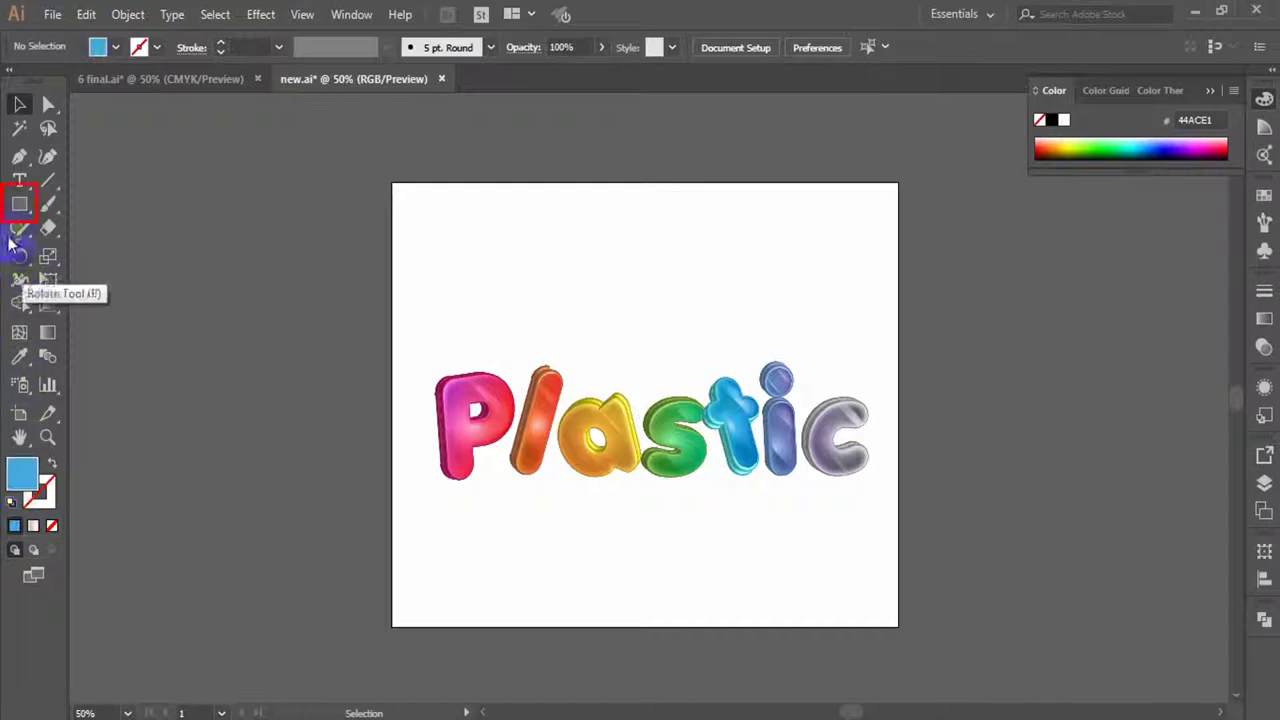
{"action": "left_click", "coordinate": [19, 204]}
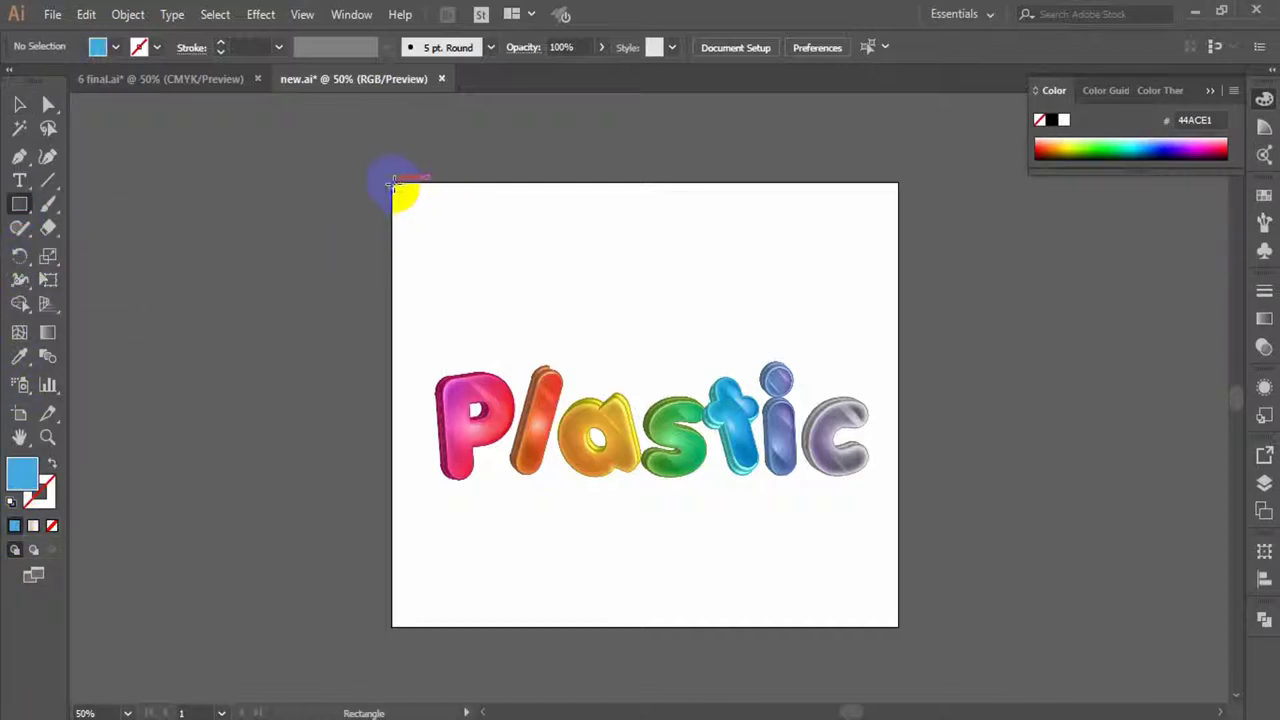
{"action": "left_click_drag", "start_coordinate": [393, 183], "coordinate": [897, 624]}
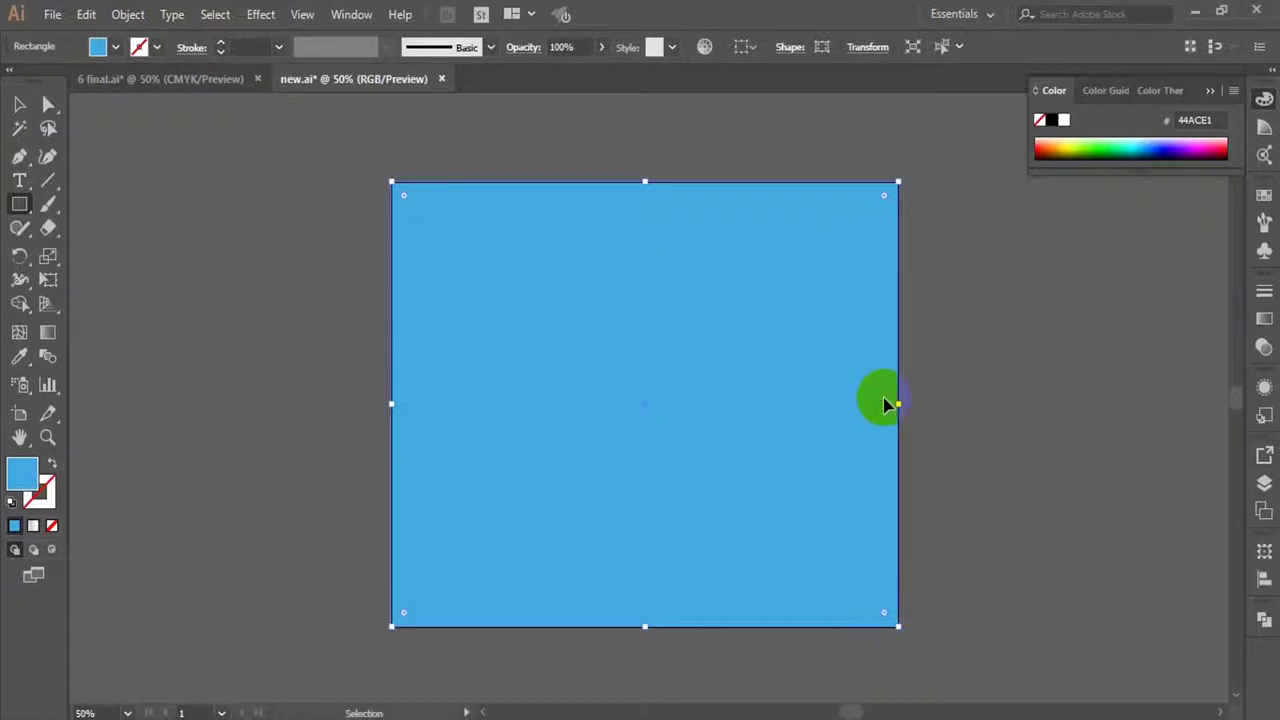
{"action": "key", "text": "ctrl+shift+bracketleft"}
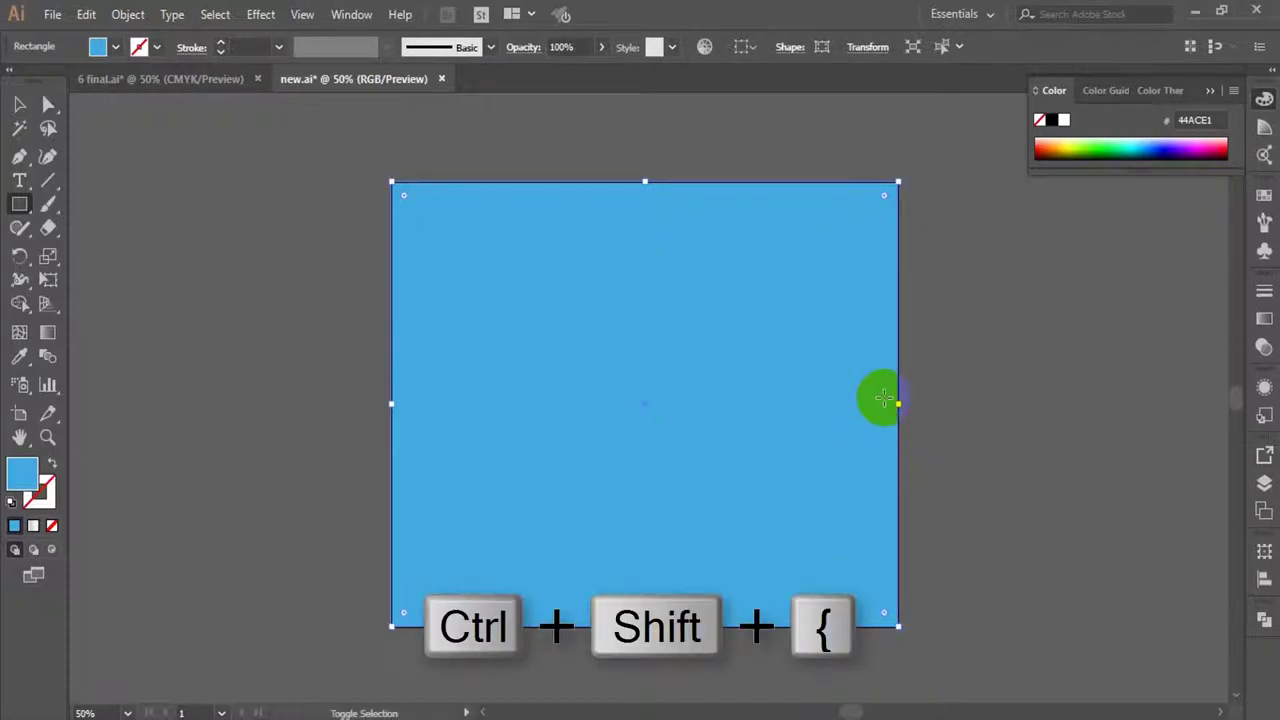
{"action": "key", "text": "v"}
{"action": "left_click", "coordinate": [206, 343]}
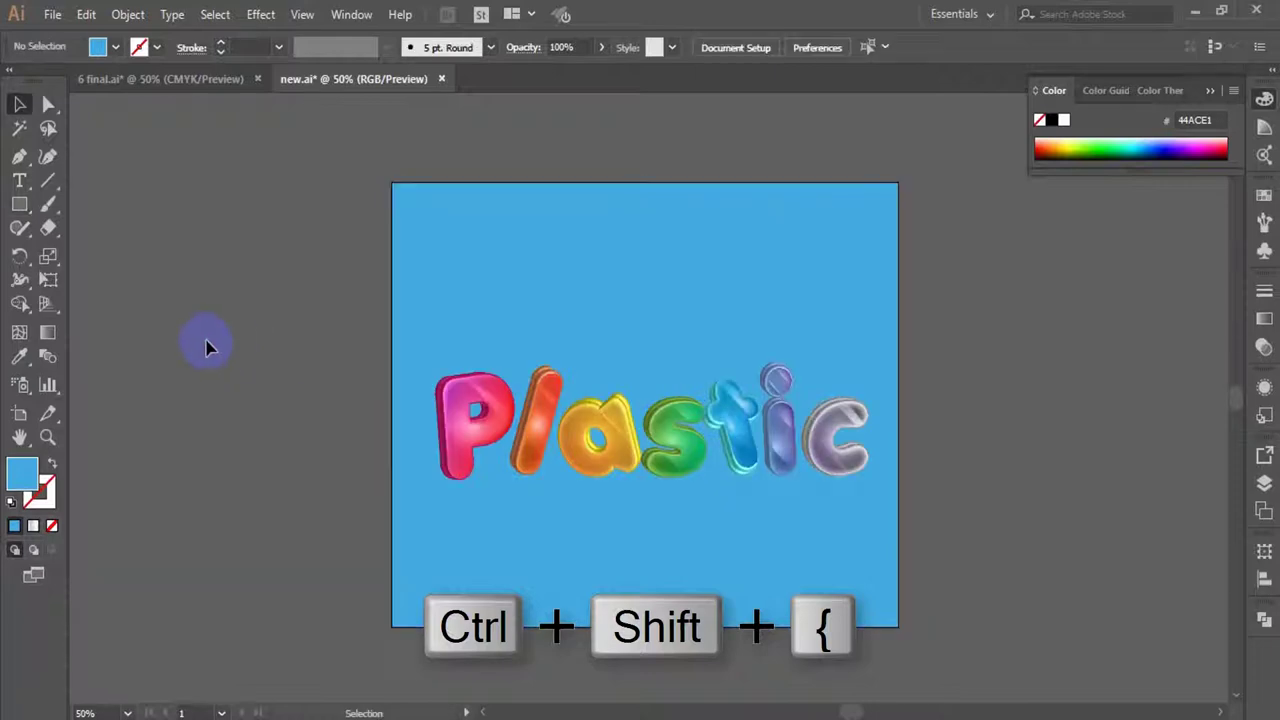
- Switch the background rectangle to a linear gradient fill and remove its two middle color stops
{"action": "left_click", "coordinate": [520, 300]}
{"action": "left_click", "coordinate": [33, 525]}
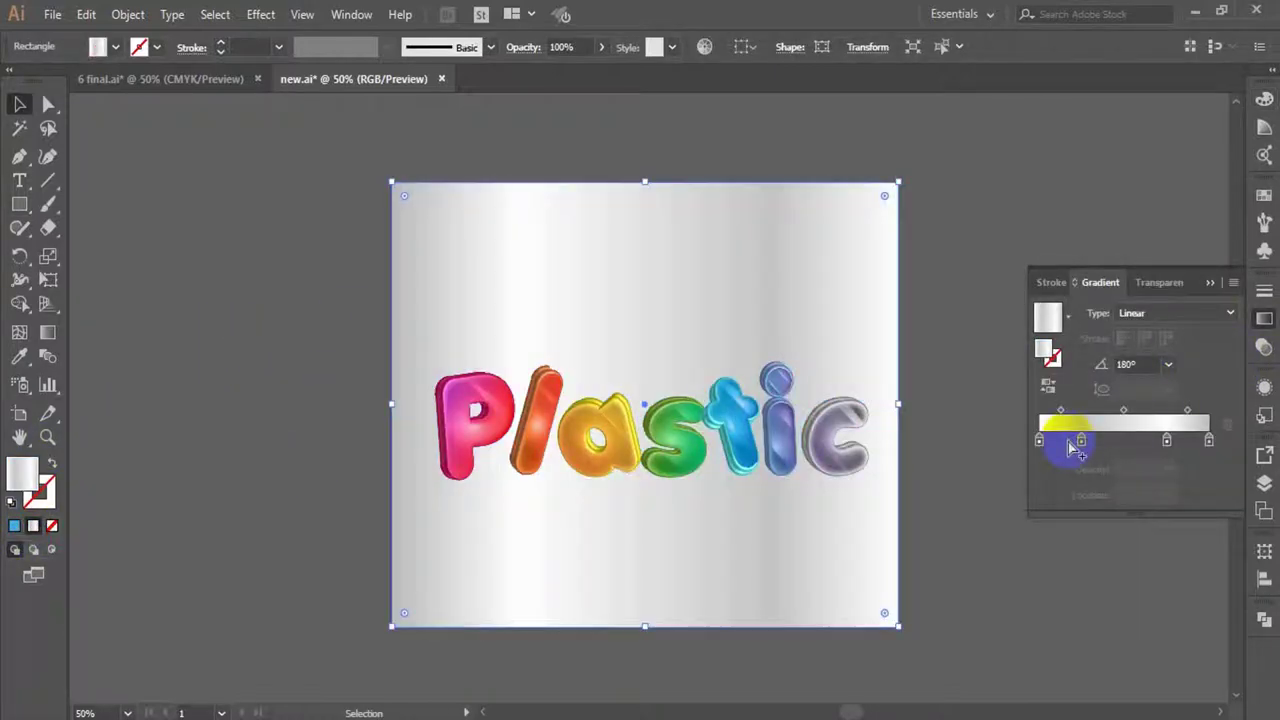
{"action": "left_click_drag", "start_coordinate": [1073, 448], "coordinate": [1075, 492]}
{"action": "left_click_drag", "start_coordinate": [1157, 437], "coordinate": [1143, 498]}
- Recolor the background gradient's stop at 0% location to light pink FFCEFF
{"action": "left_click", "coordinate": [1039, 440]}
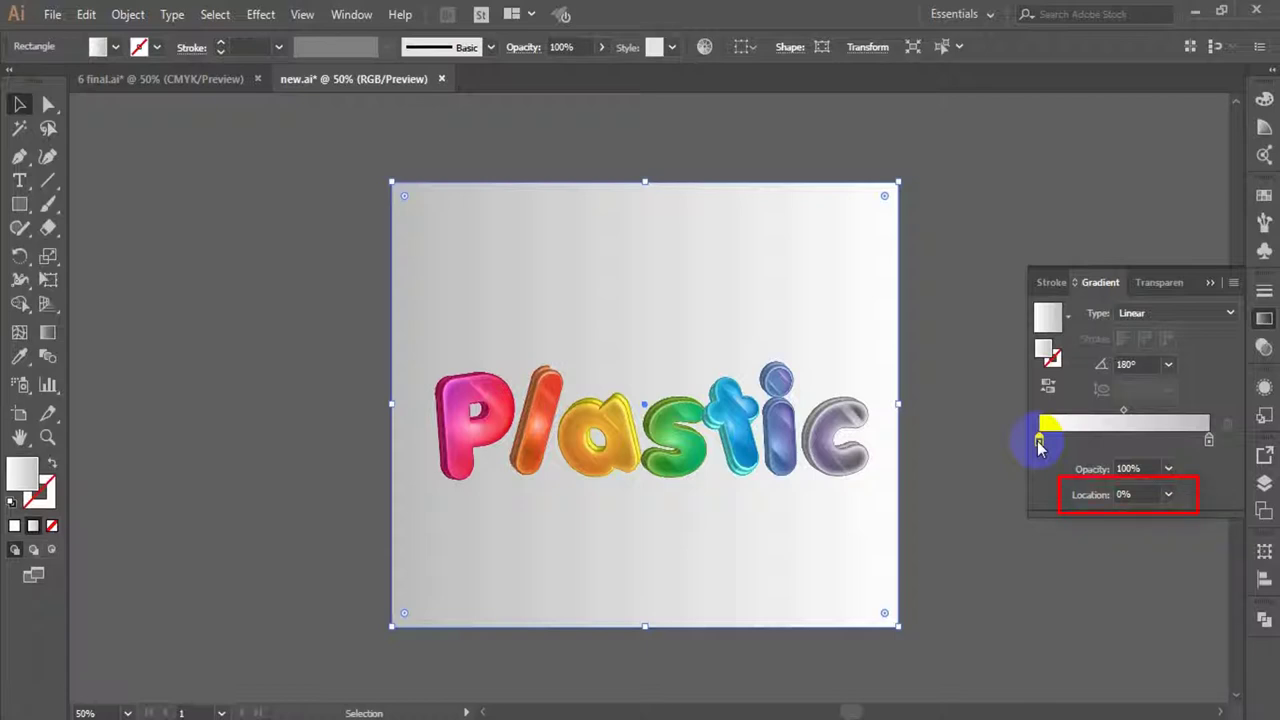
{"action": "double_click", "coordinate": [1039, 441]}
{"action": "left_click_drag", "start_coordinate": [1147, 547], "coordinate": [1130, 550]}
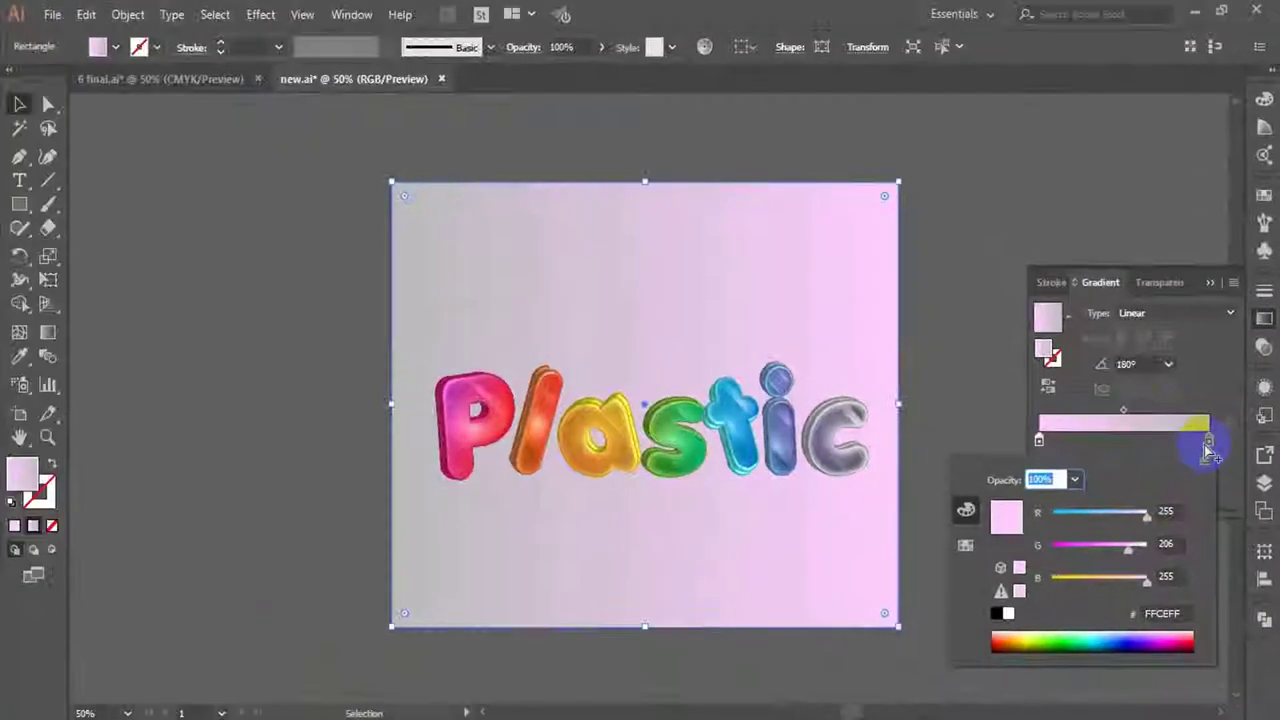
{"action": "left_click", "coordinate": [1191, 379]}
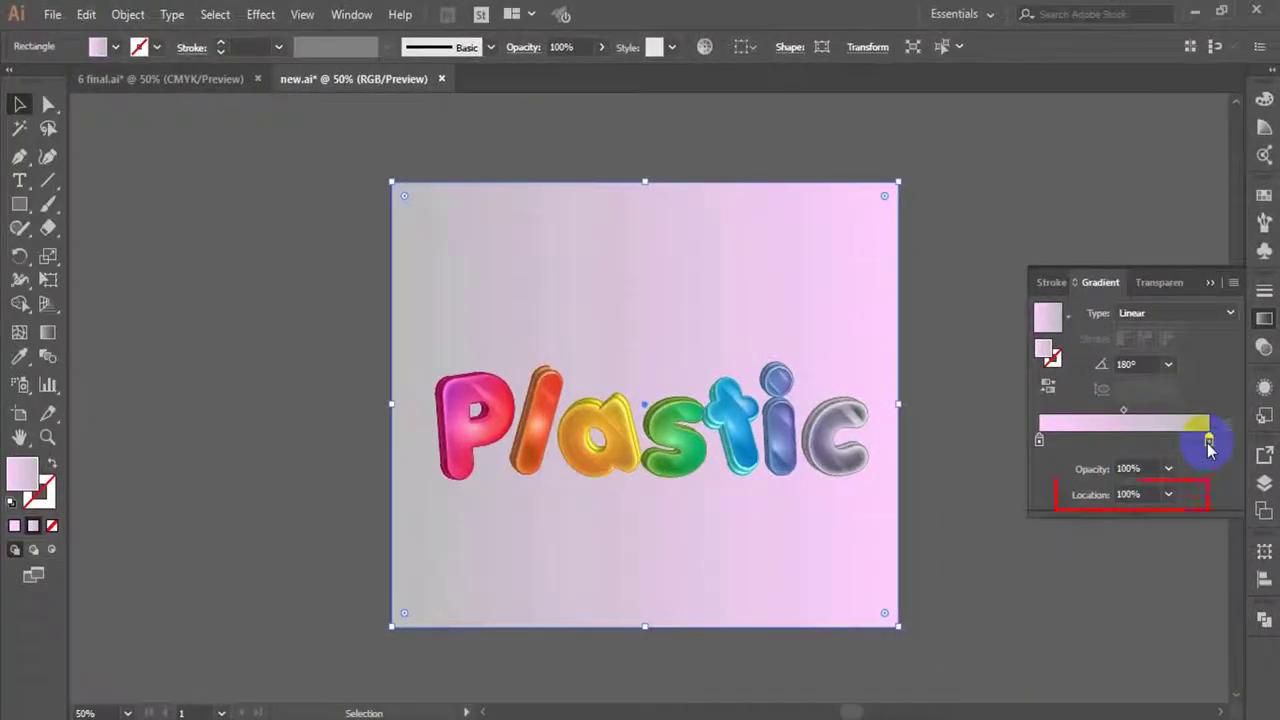
- Recolor the background gradient's stop at 100% location to light blue
{"action": "double_click", "coordinate": [1209, 442]}
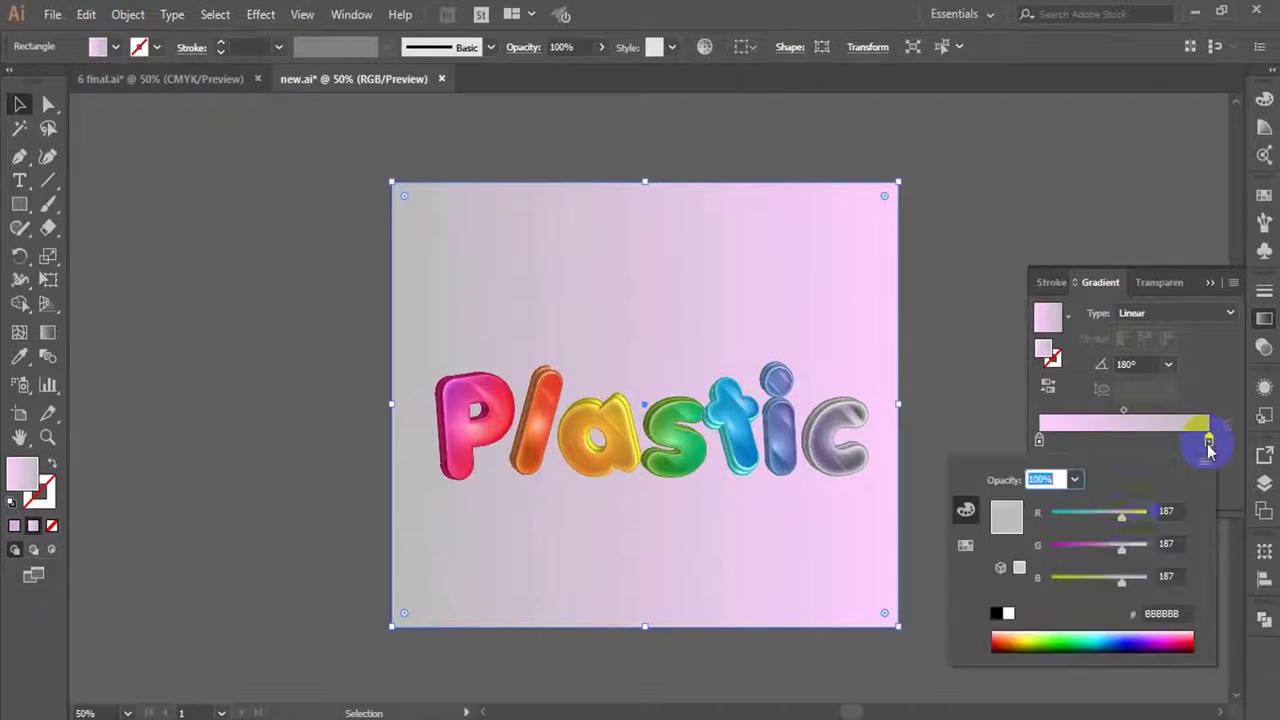
{"action": "left_click", "coordinate": [1102, 634]}
{"action": "left_click", "coordinate": [1107, 631]}
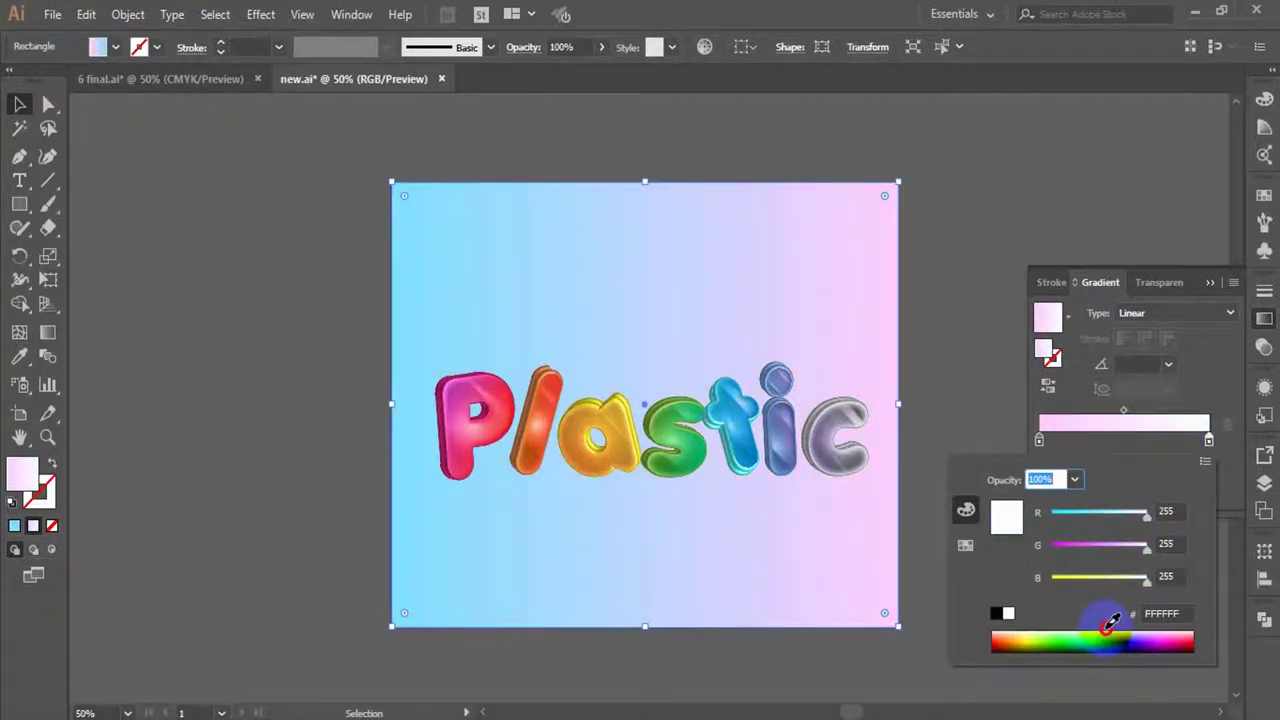
{"action": "left_click", "coordinate": [1107, 632]}
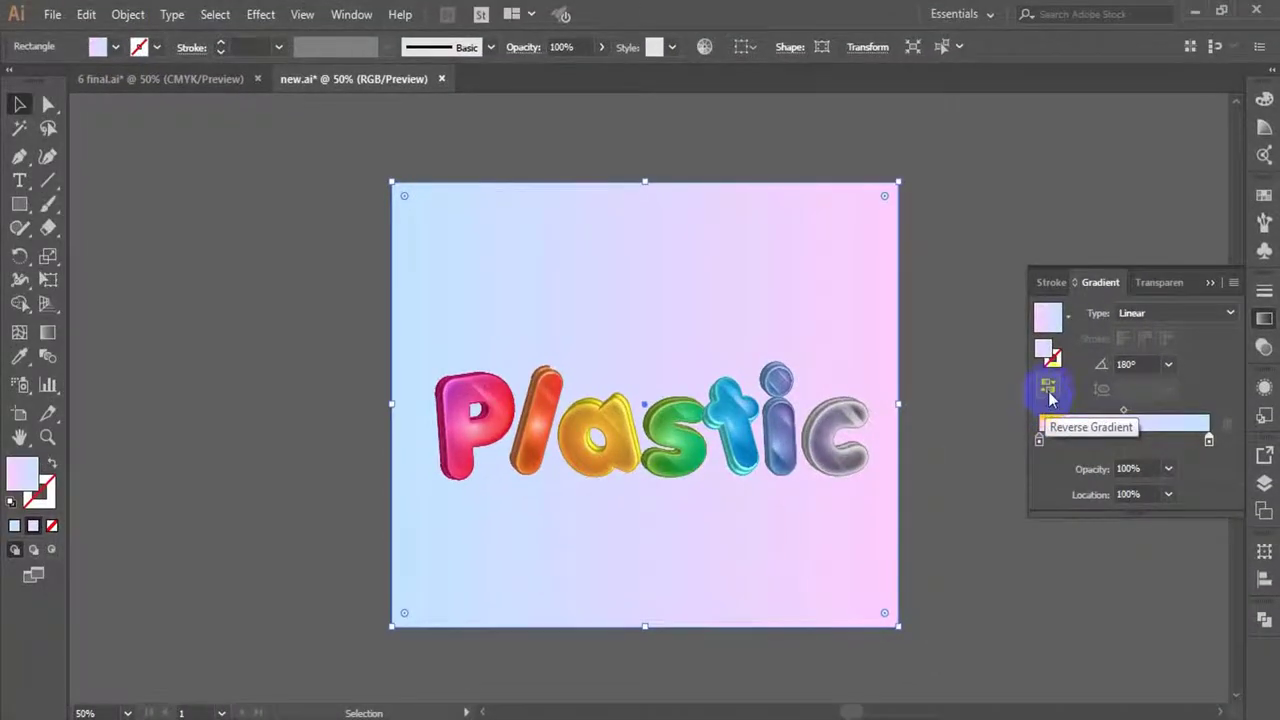
- Reverse the background gradient and redirect it diagonally so pink starts at the artboard's upper left and blue ends at the lower right
{"action": "left_click", "coordinate": [1050, 398]}
{"action": "left_click", "coordinate": [48, 332]}
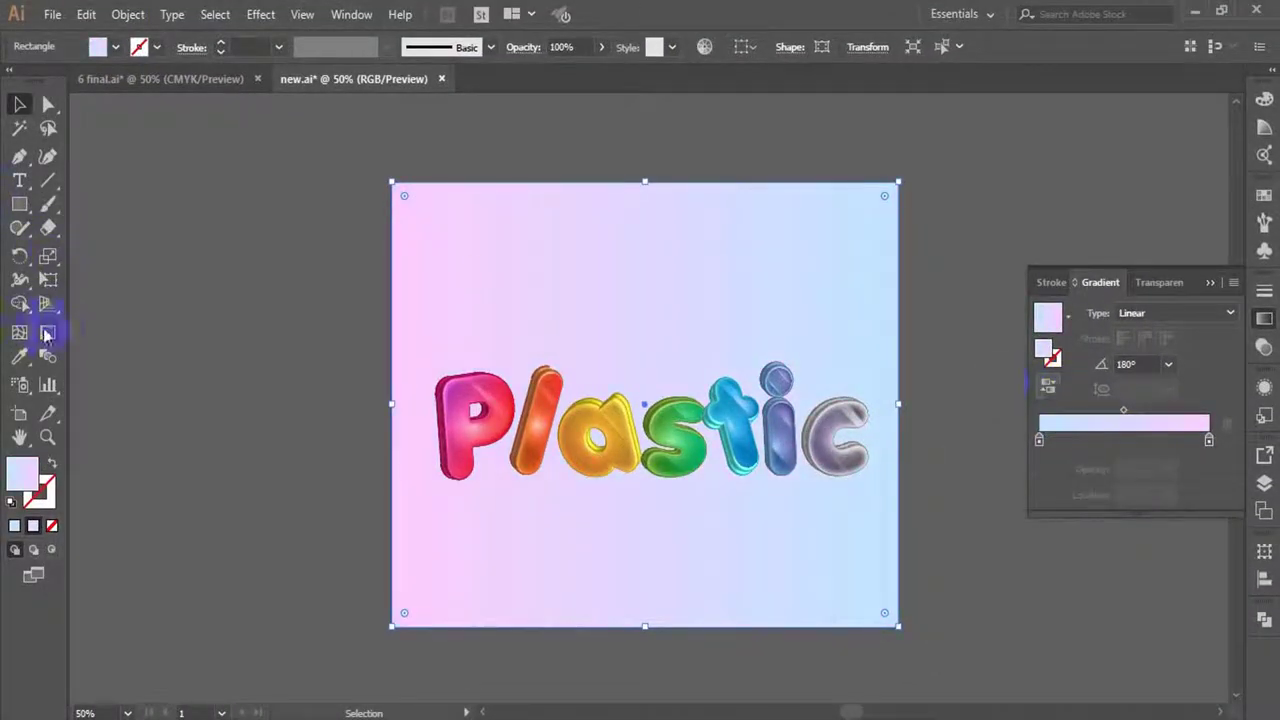
{"action": "left_click_drag", "start_coordinate": [442, 232], "coordinate": [486, 251]}
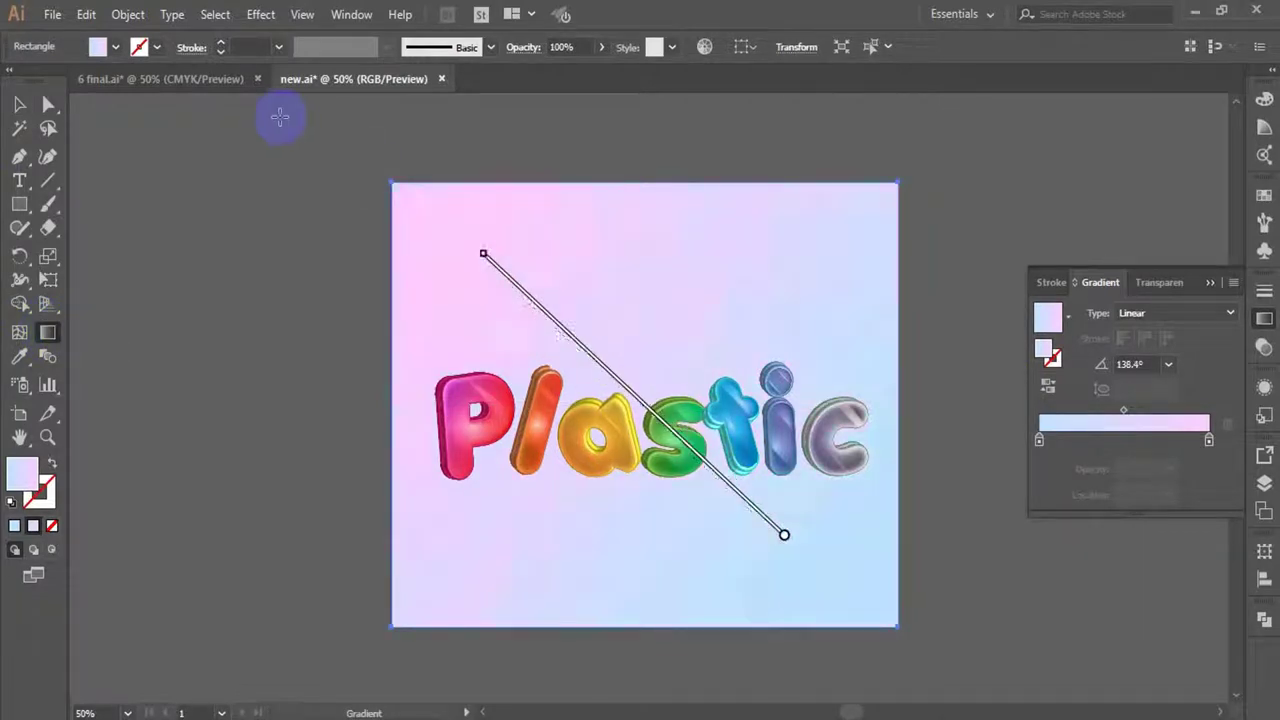
{"action": "left_click", "coordinate": [19, 104]}
{"action": "key", "text": "a"}
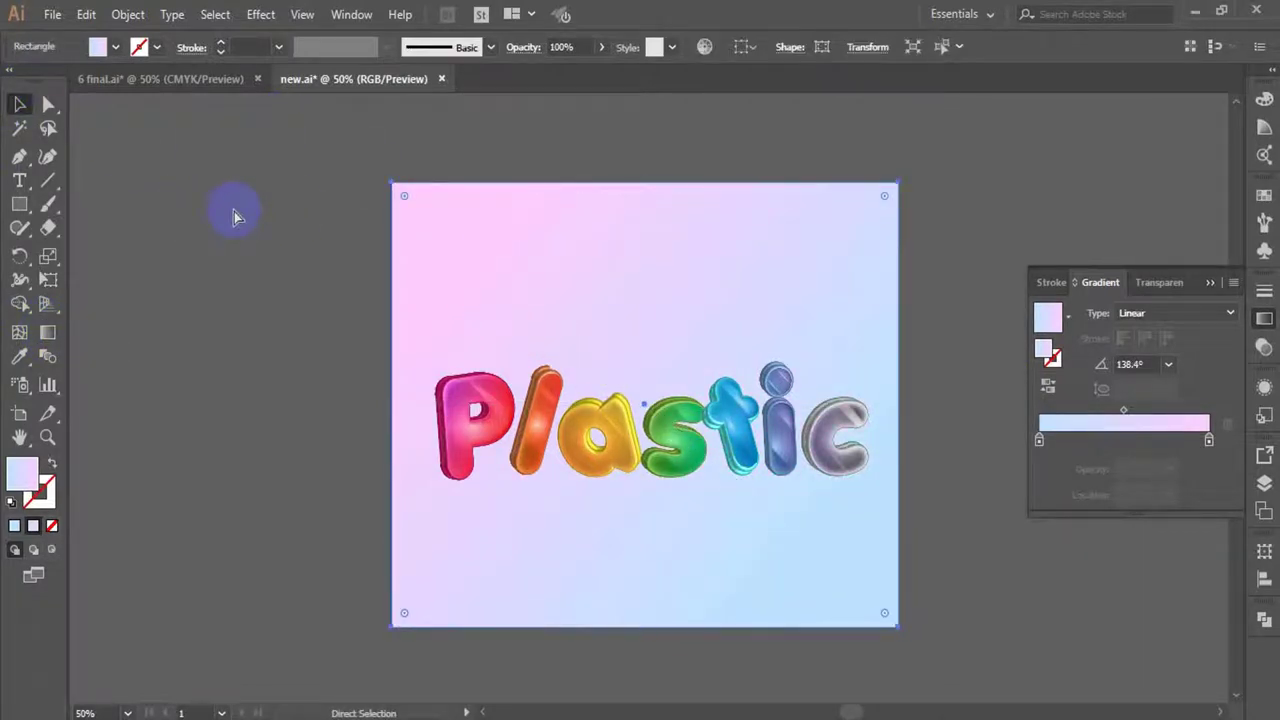
{"action": "key", "text": "v"}
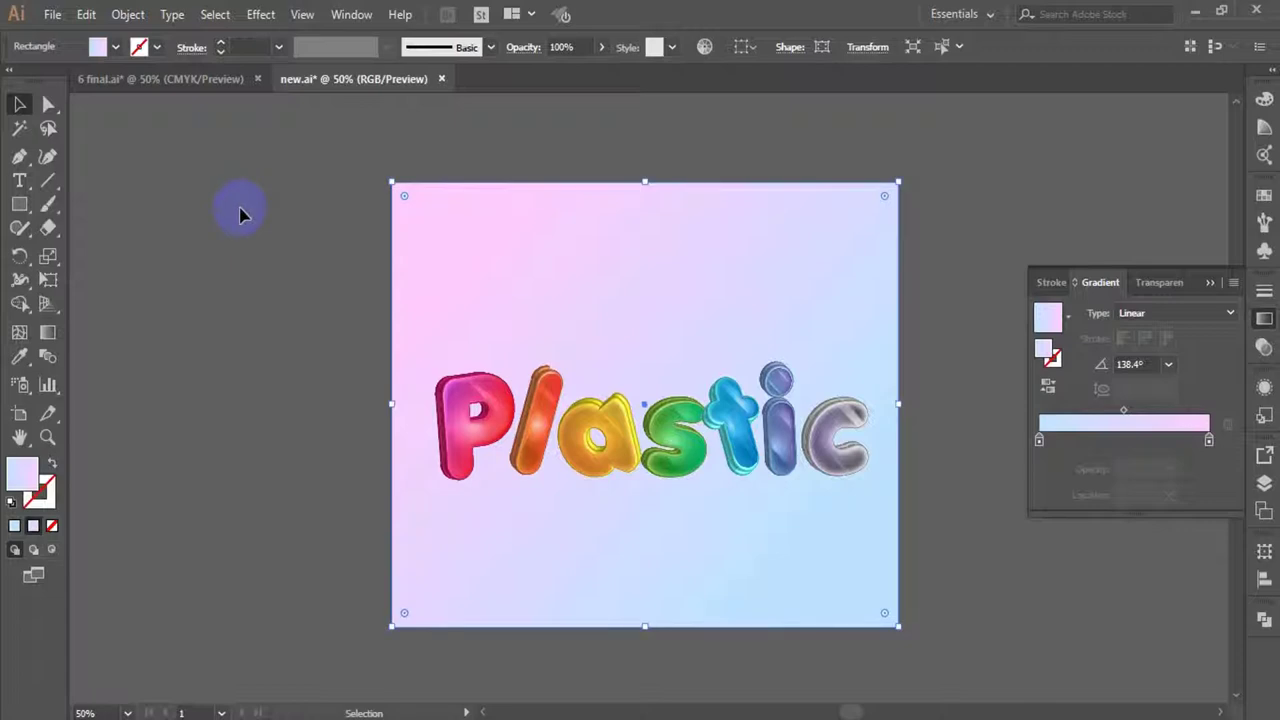
- Apply the saved plastic-wrap graphic style to an in-place copy of the background rectangle and set its opacity to 35%
{"action": "left_click", "coordinate": [1264, 387]}
{"action": "left_click", "coordinate": [1127, 378]}
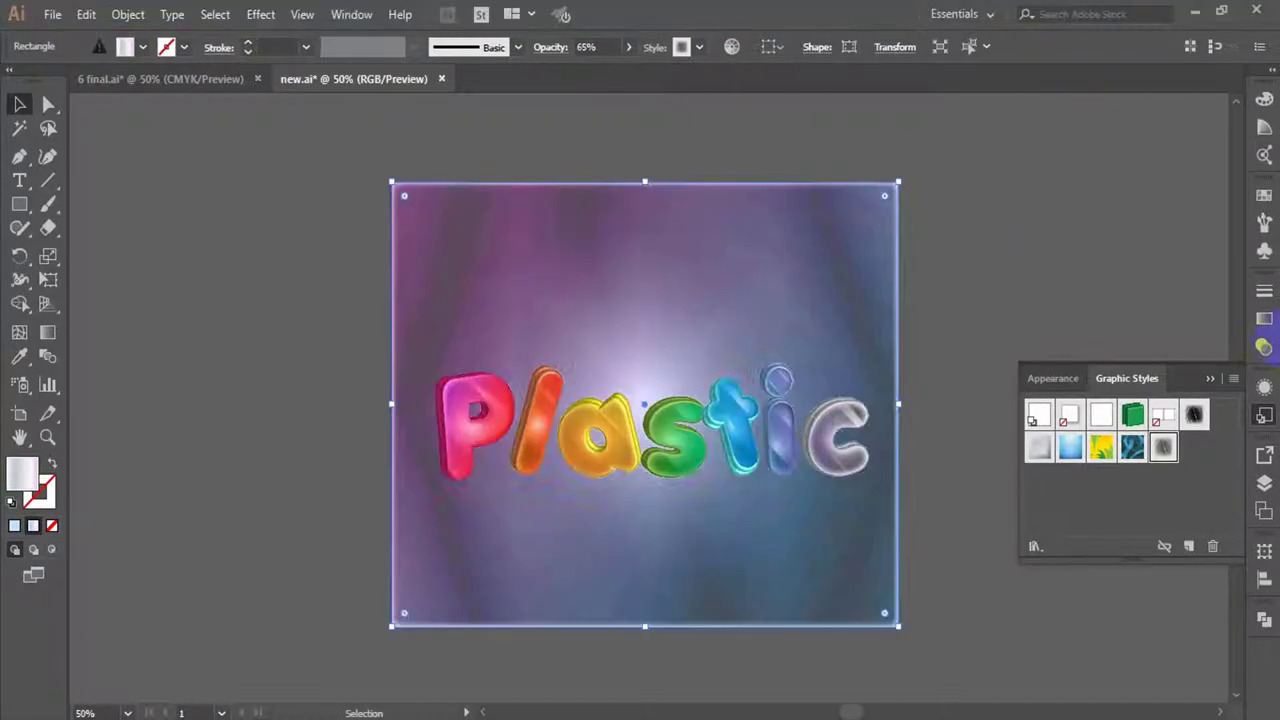
{"action": "left_click", "coordinate": [1265, 327]}
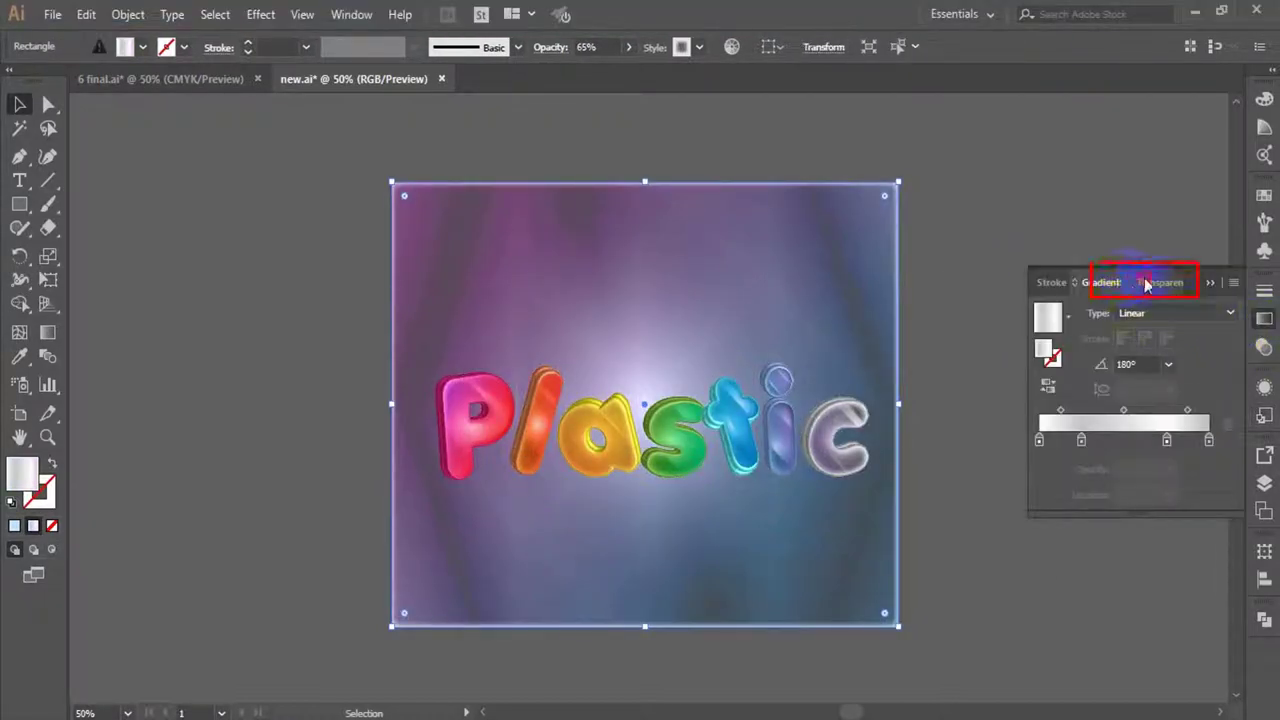
{"action": "left_click", "coordinate": [1143, 279]}
{"action": "left_click", "coordinate": [1198, 312]}
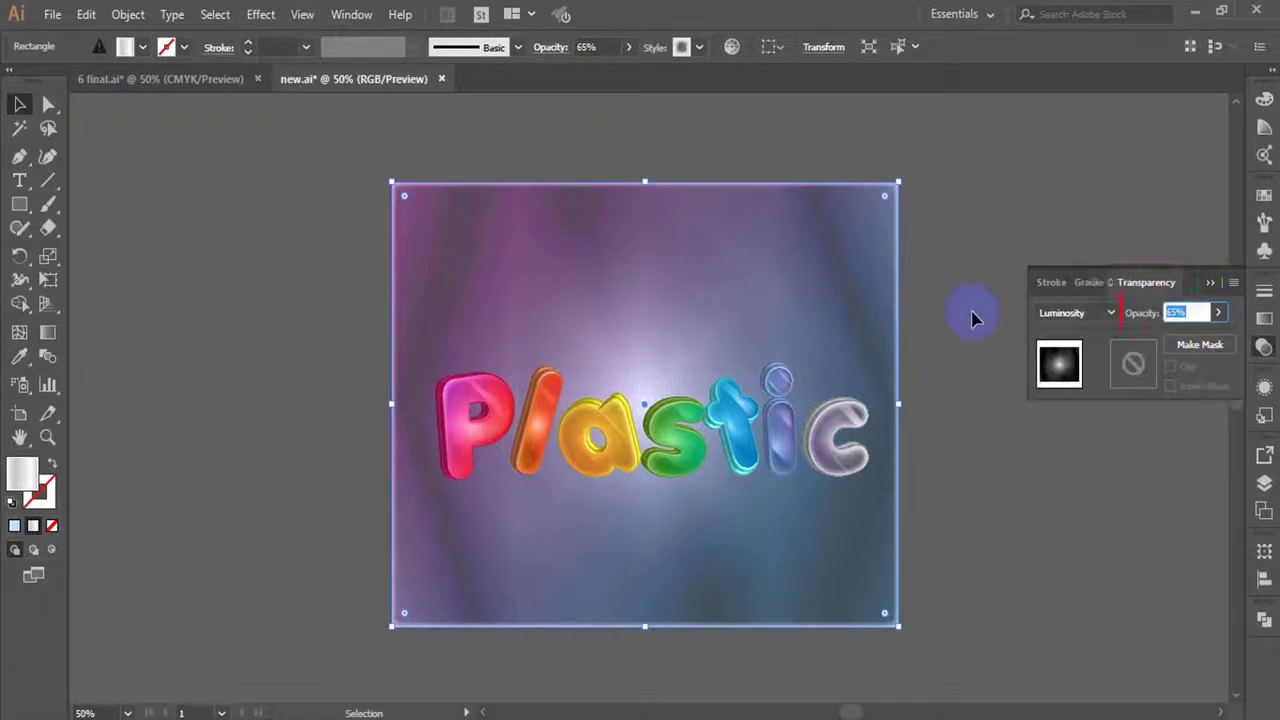
{"action": "type", "text": "35"}
{"action": "key", "text": "Return"}
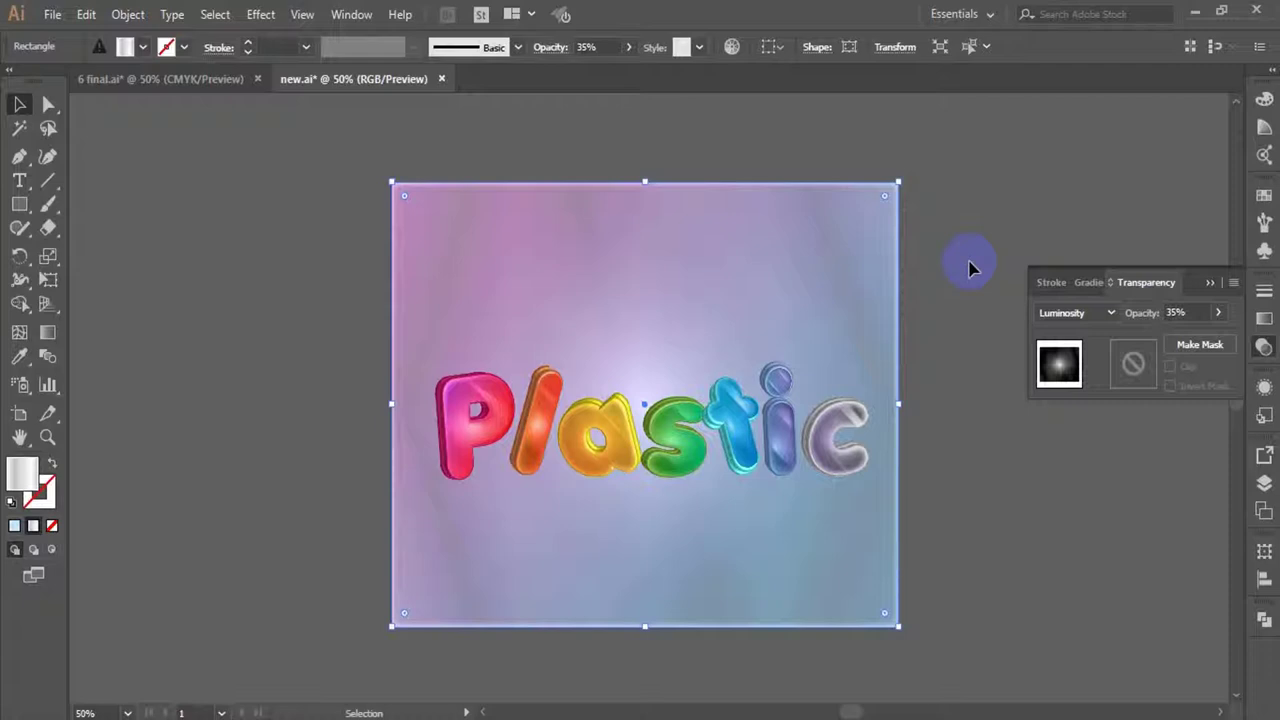
{"action": "left_click", "coordinate": [970, 267]}
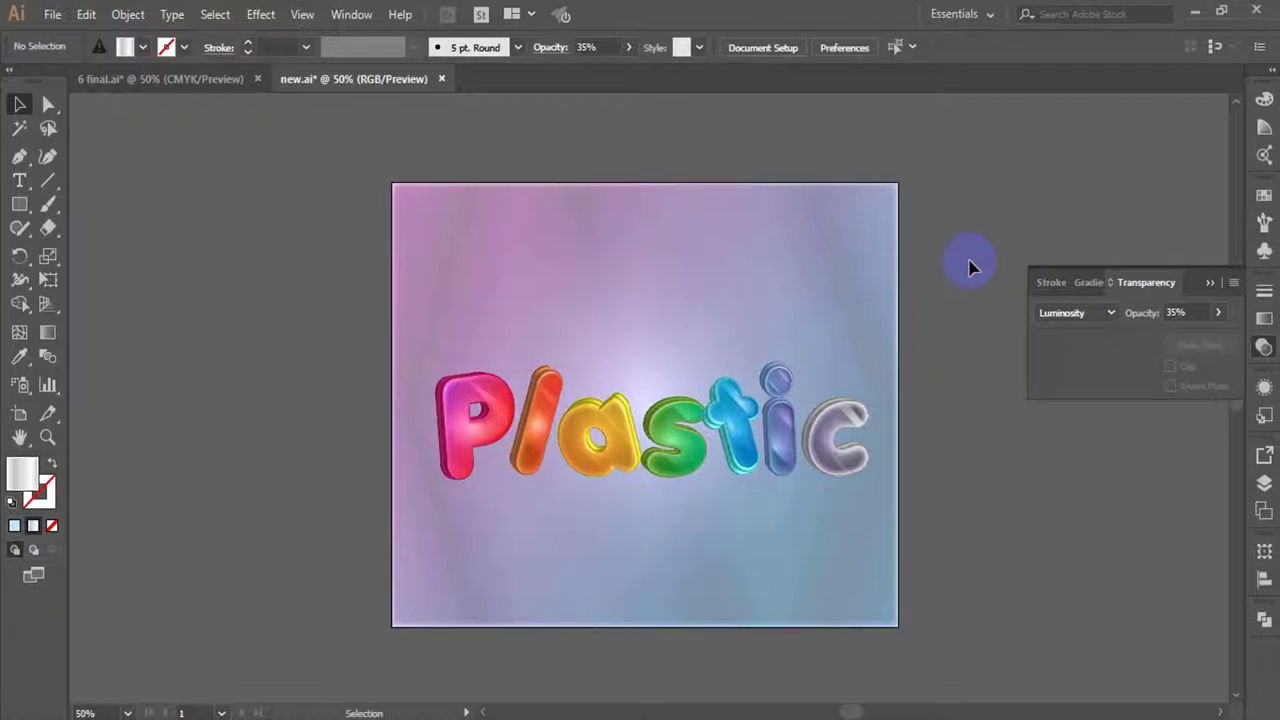
- Save the document as "plastic text effect new" on the Desktop with the default Illustrator options
{"action": "left_click", "coordinate": [66, 18]}
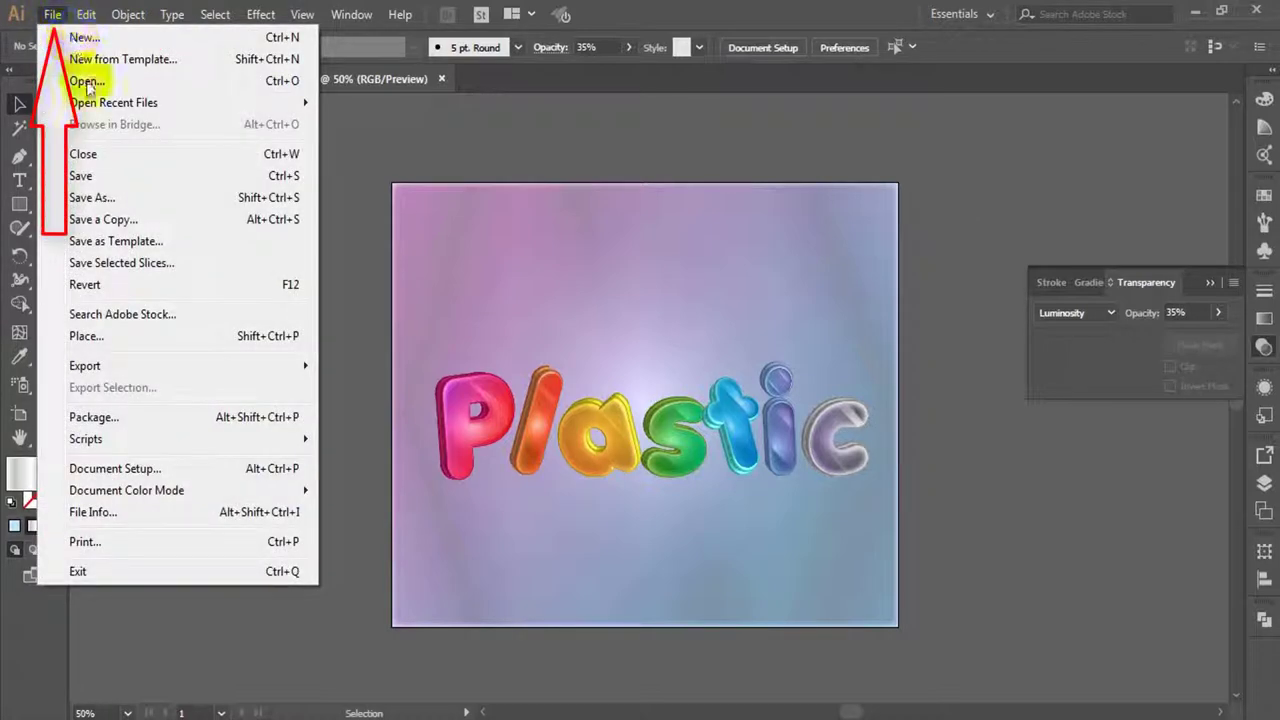
{"action": "left_click", "coordinate": [113, 200]}
{"action": "type", "text": "plas"}
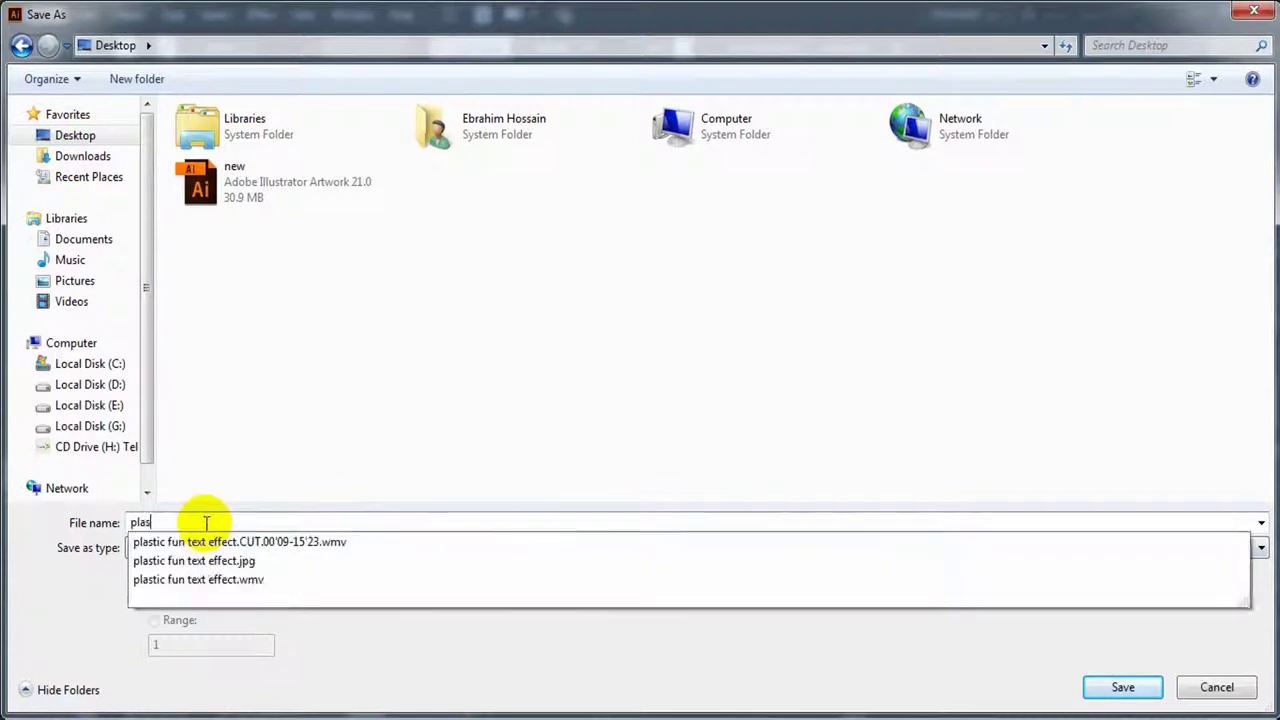
{"action": "type", "text": "tic text effect new"}
{"action": "left_click", "coordinate": [1123, 687]}
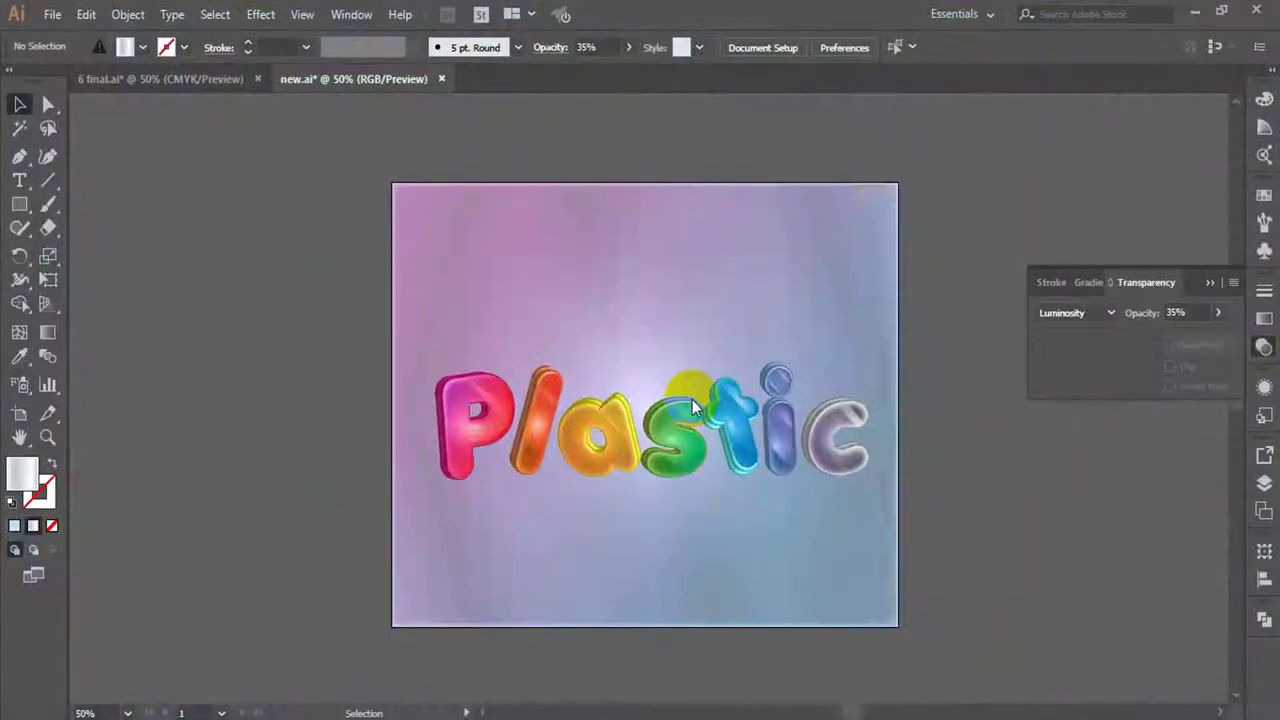
{"action": "left_click", "coordinate": [721, 636]}
- Export the artwork to the Desktop as the JPEG "plastic text effect new" in RGB, at maximum quality and 150 ppi
{"action": "left_click", "coordinate": [52, 14]}
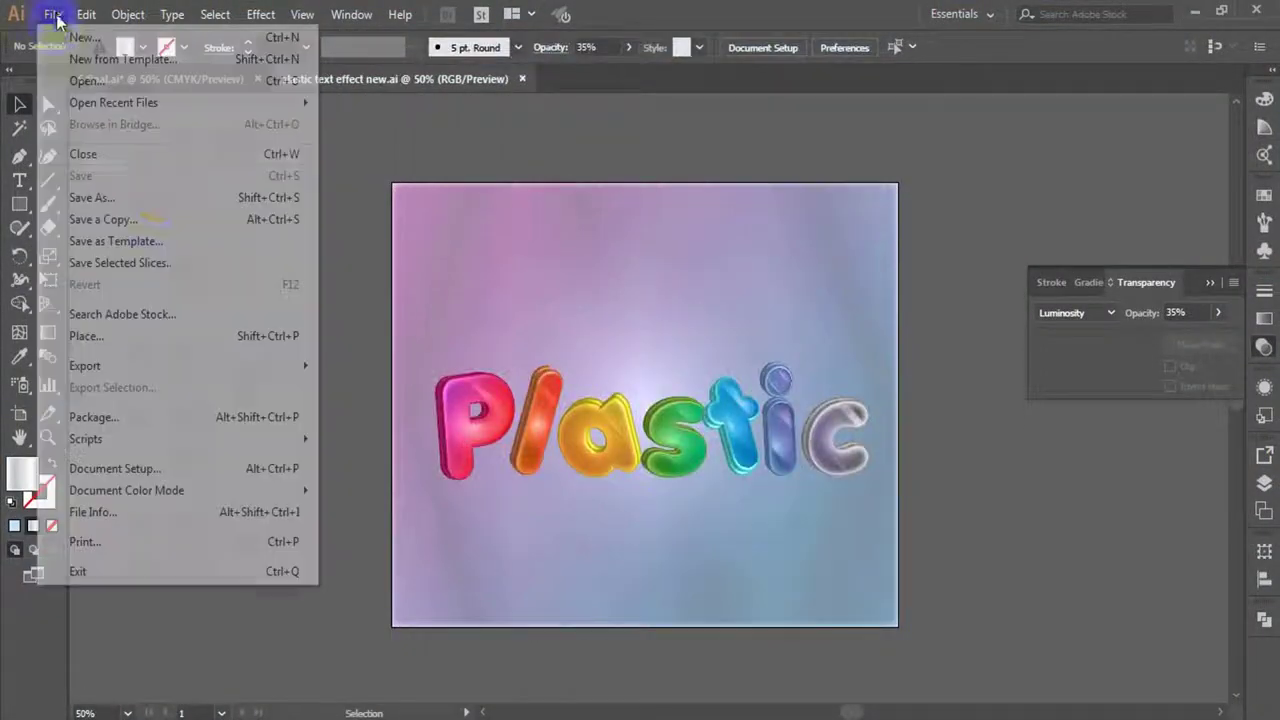
{"action": "mouse_move", "coordinate": [181, 366]}
{"action": "left_click", "coordinate": [361, 388]}
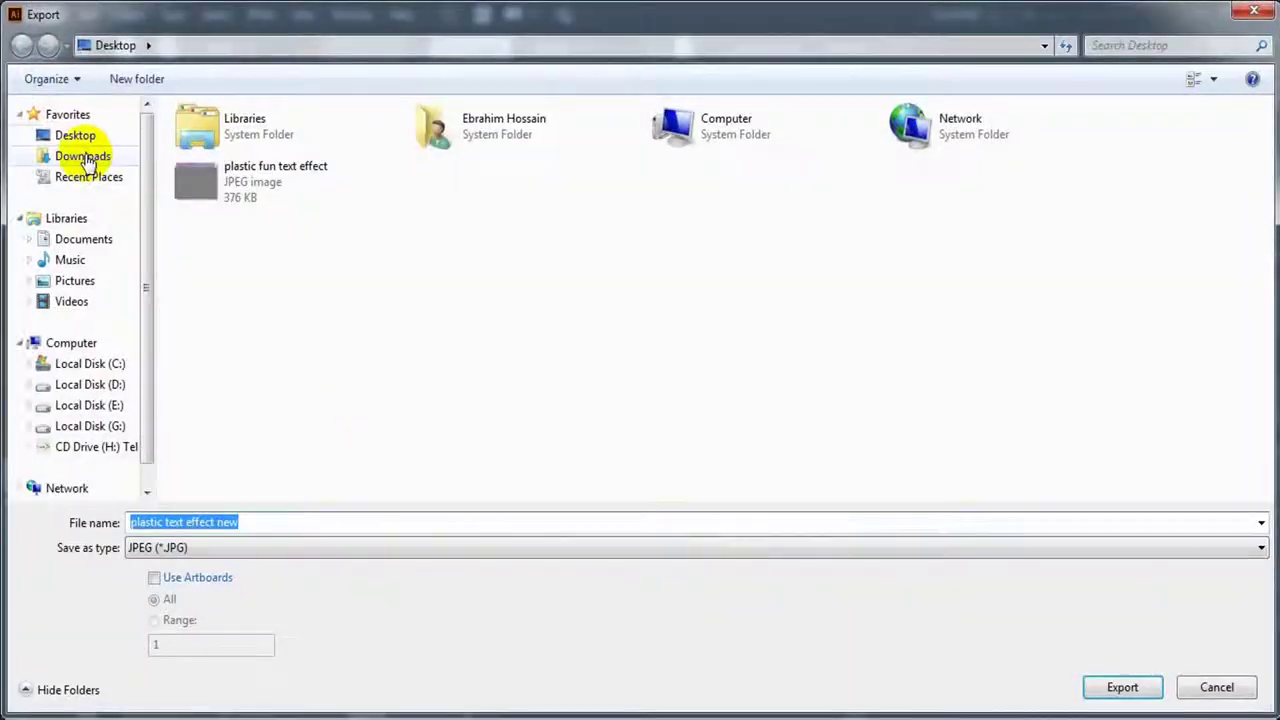
{"action": "key", "text": "Return"}
{"action": "left_click", "coordinate": [700, 322]}
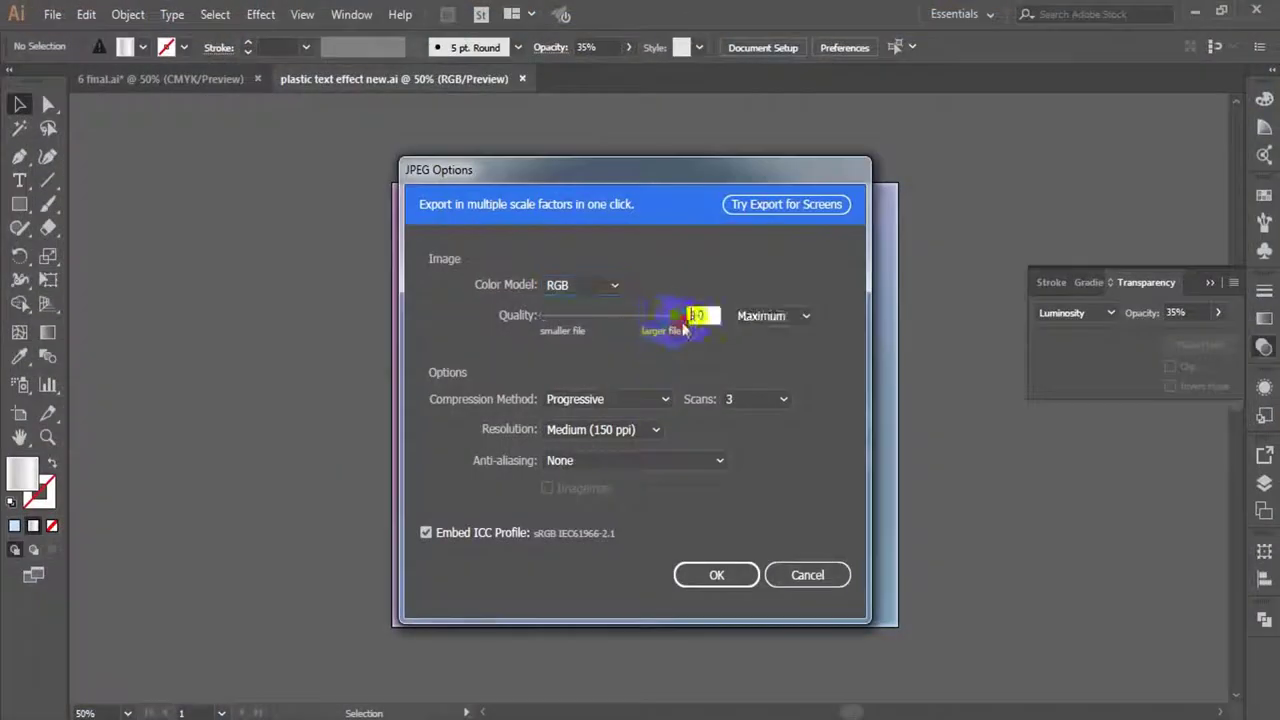
{"action": "left_click", "coordinate": [711, 577]}
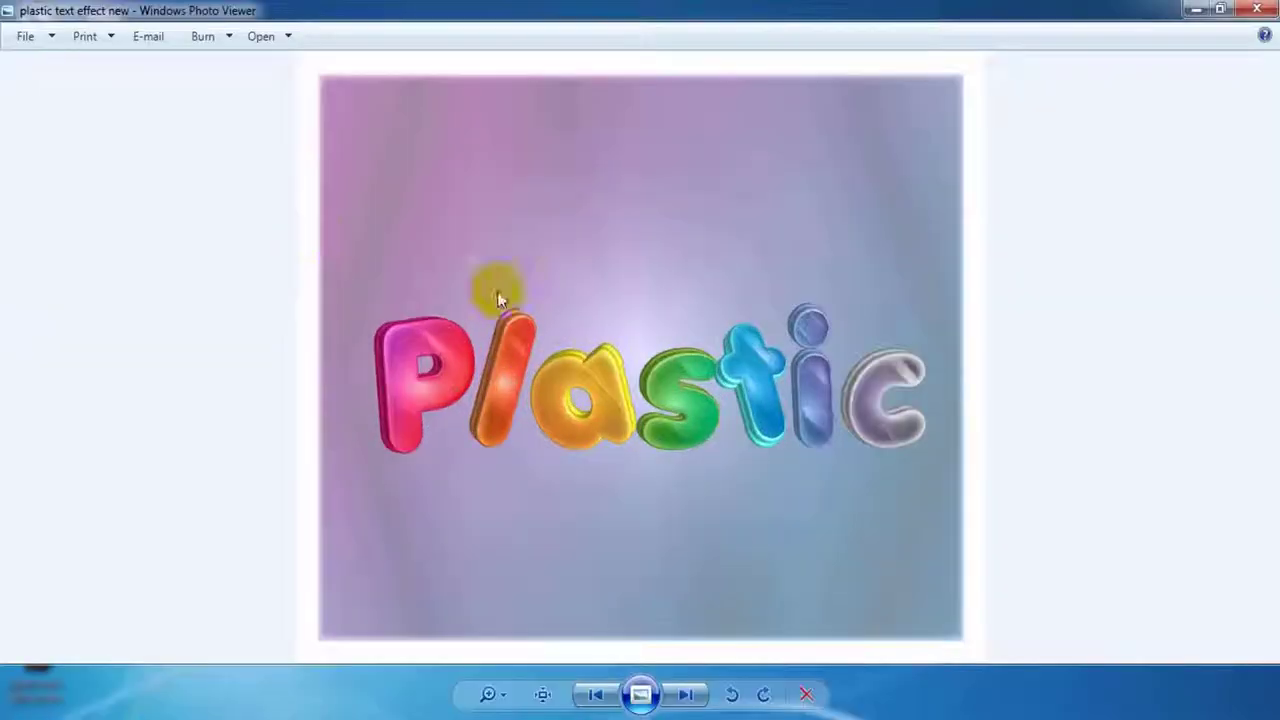
- Examine the lettering and background of the exported JPEG up close in Windows Photo Viewer
{"action": "scroll", "coordinate": [651, 349], "scroll_direction": "up", "scroll_amount": 3}
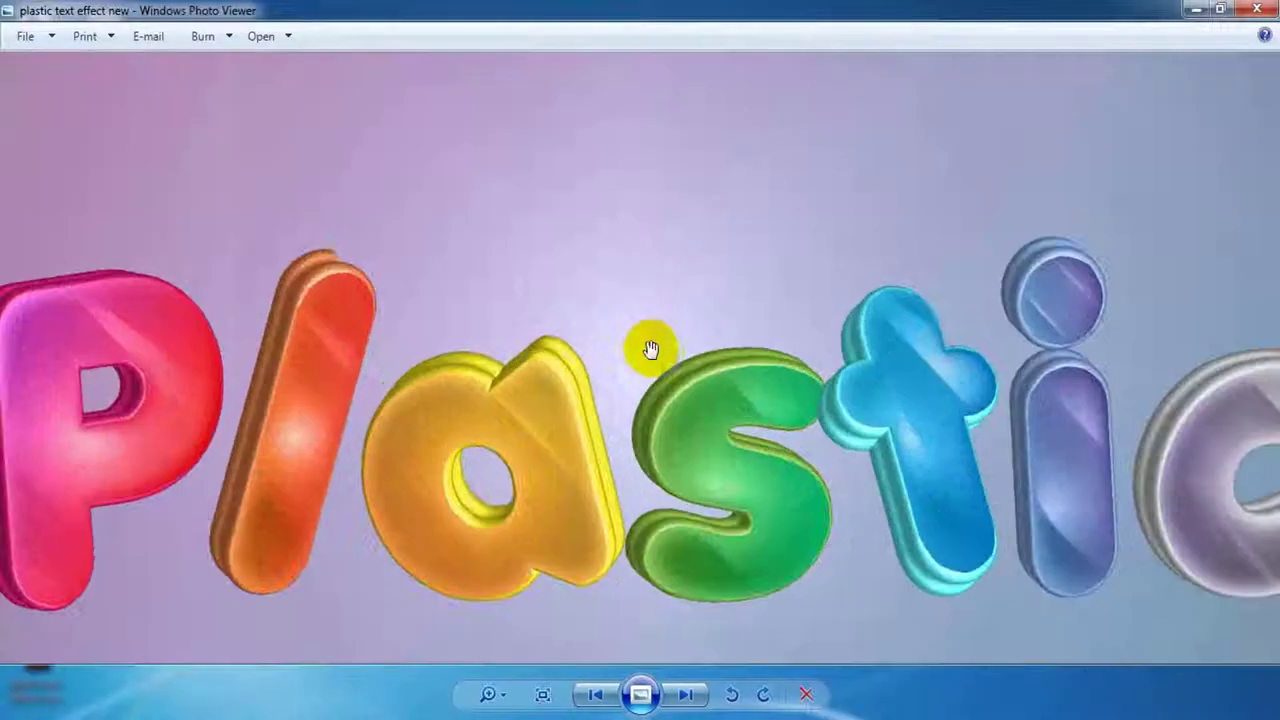
{"action": "left_click_drag", "start_coordinate": [734, 486], "coordinate": [712, 293]}
{"action": "scroll", "coordinate": [712, 293], "scroll_direction": "down", "scroll_amount": 3}
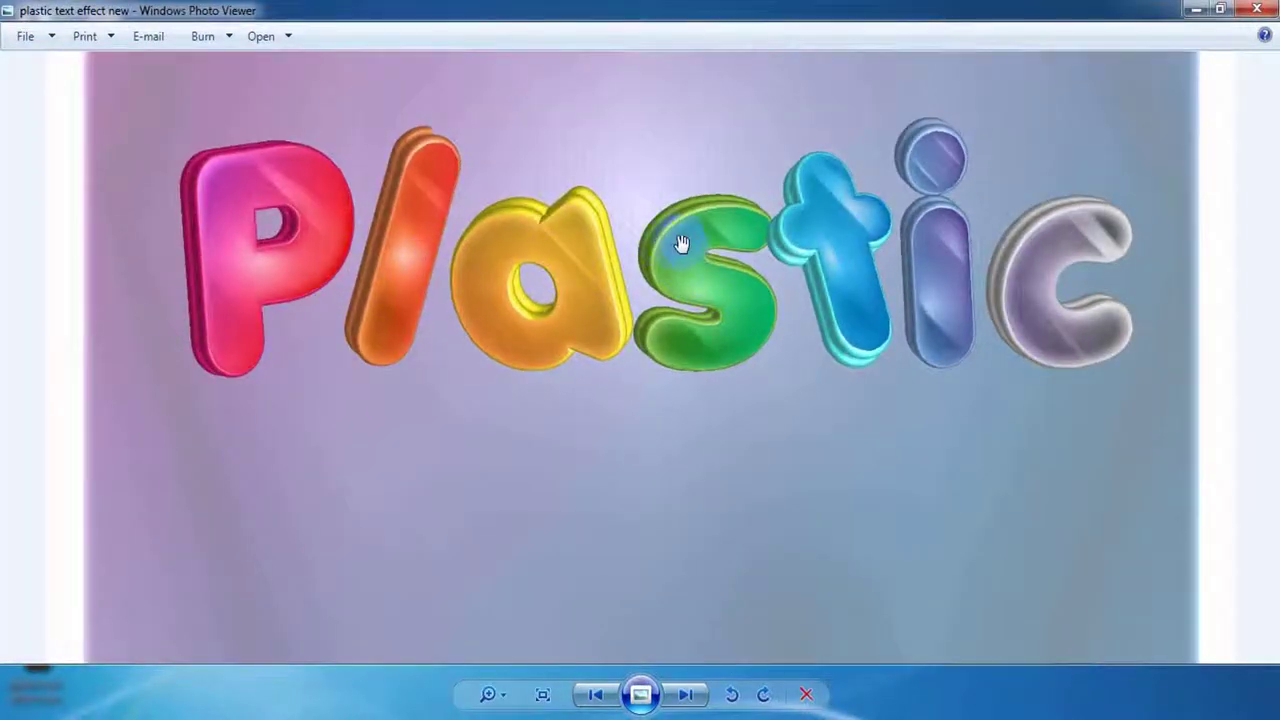
{"action": "scroll", "coordinate": [687, 243], "scroll_direction": "down", "scroll_amount": 1}
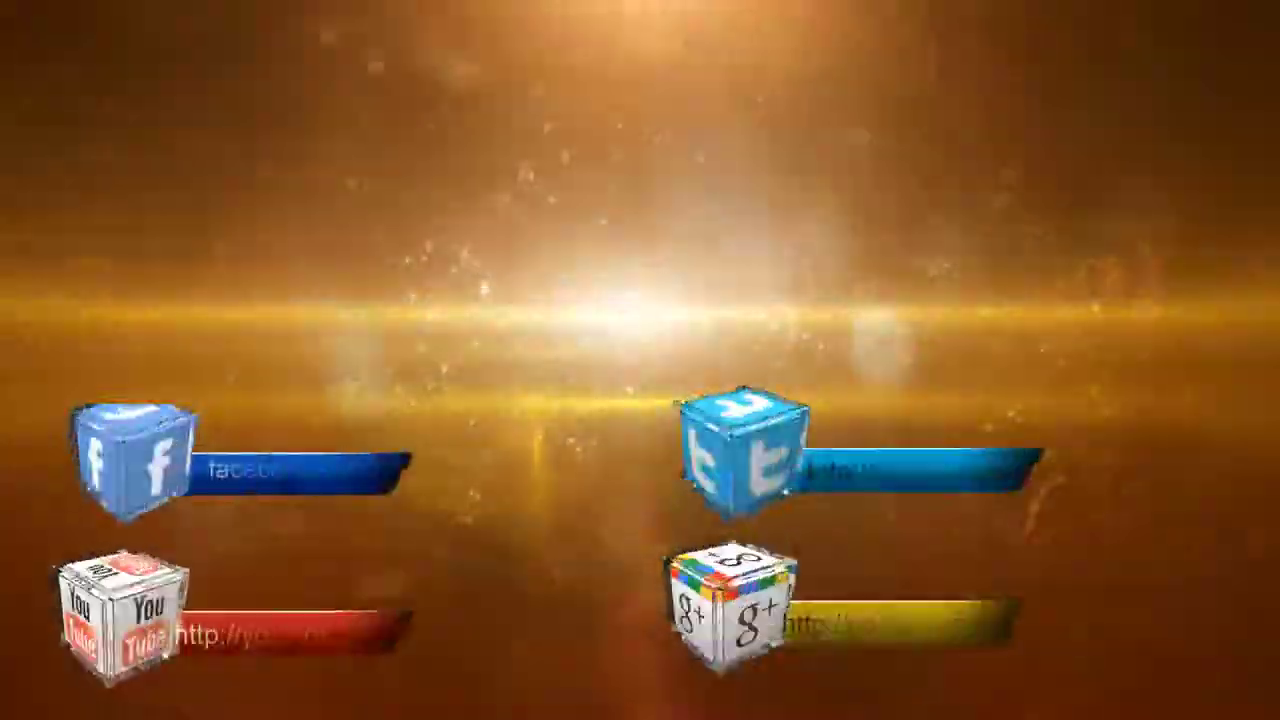